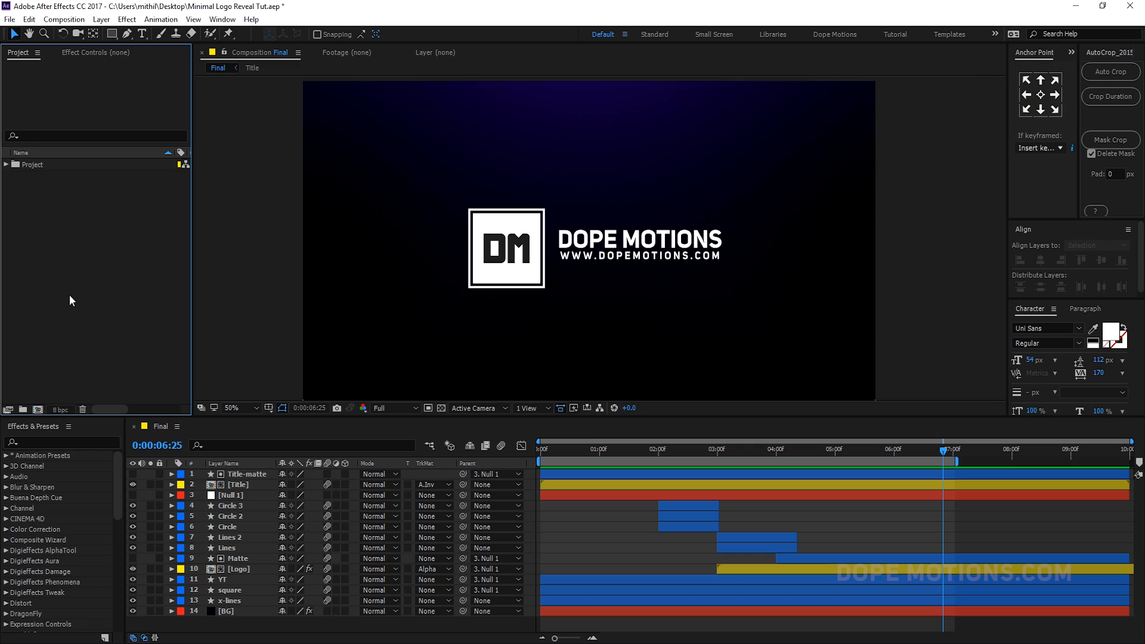
- Create a new 1920 x 1080, 30 fps, 10-second composition named Main and enlarge the composition viewer area
click(37, 410)
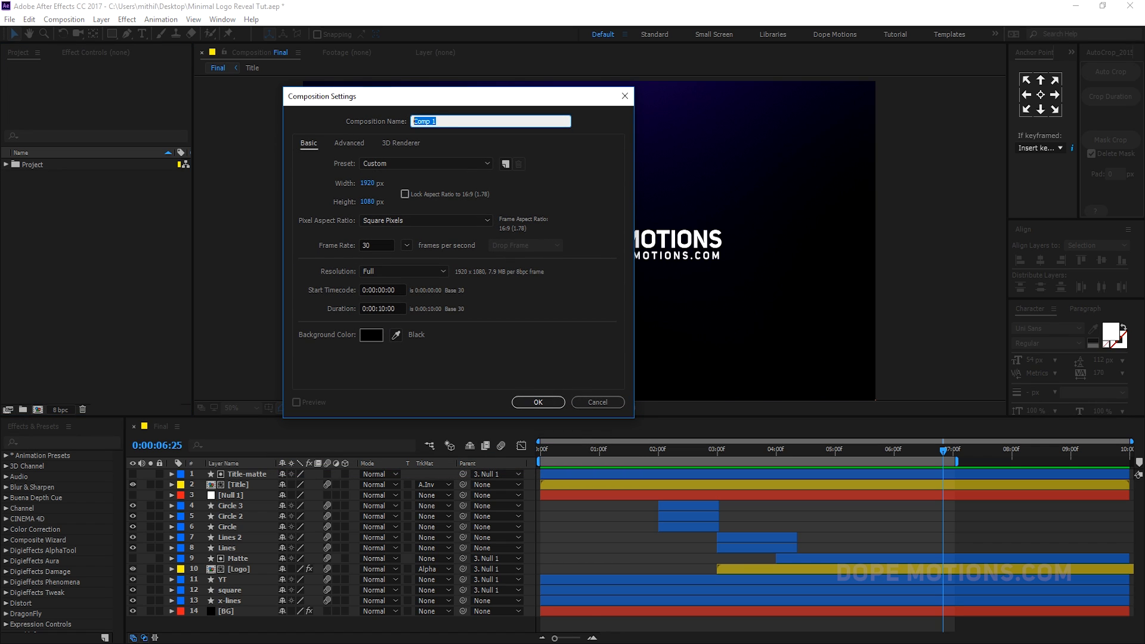
text(Main)
click(550, 401)
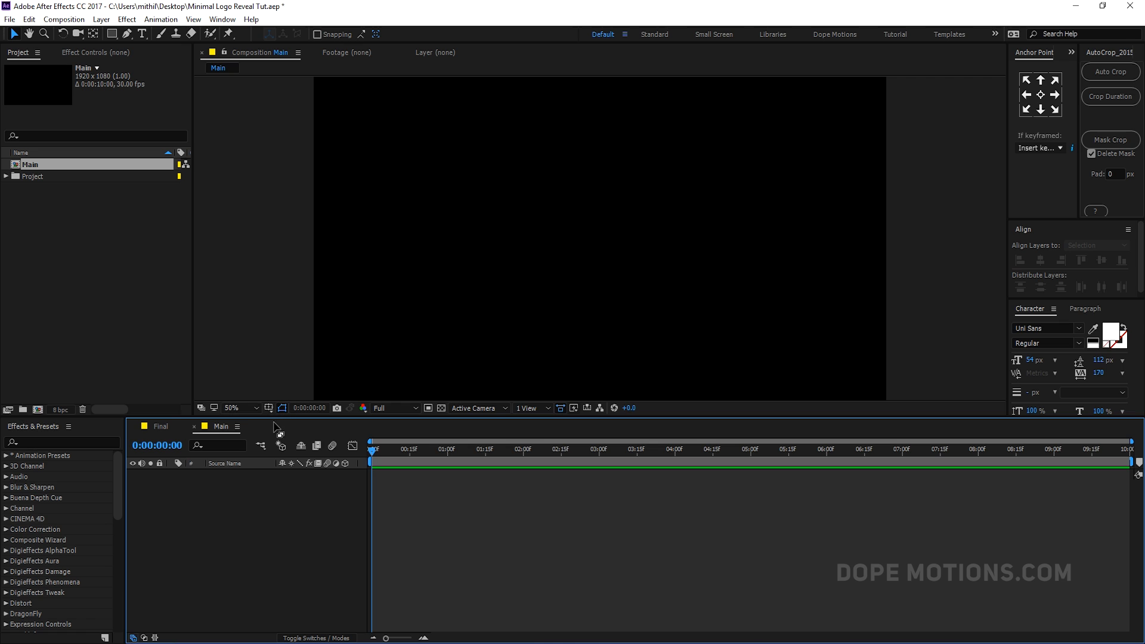
drag(275, 417, 275, 449)
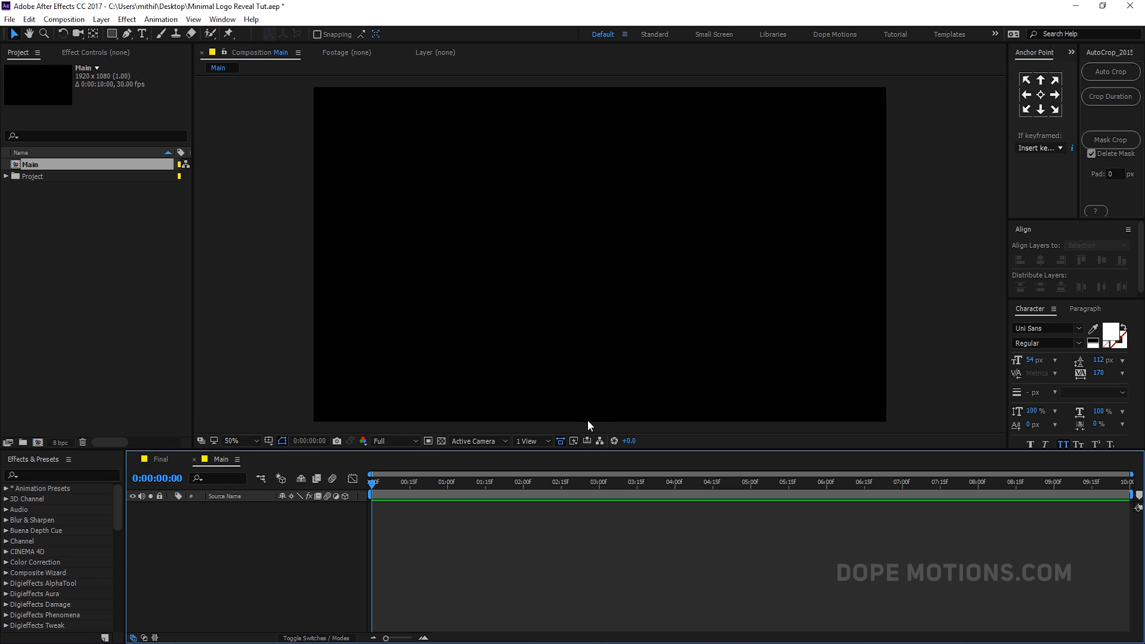
- Review the Final composition's animation at about 0:00:01:02, then return to the Main composition
click(162, 459)
drag(532, 482, 603, 483)
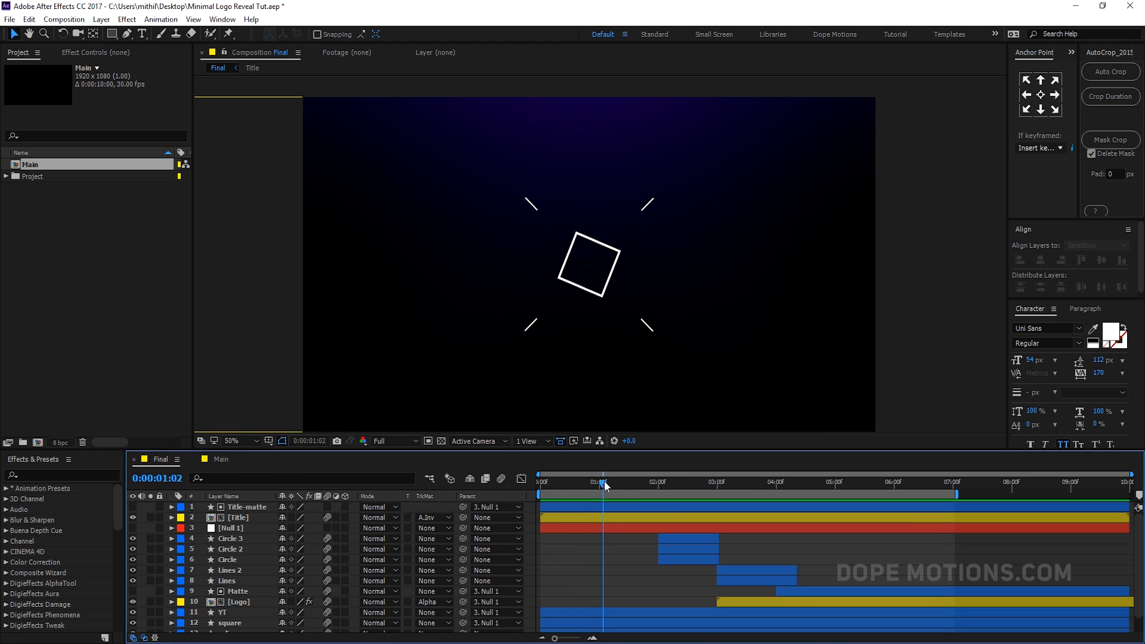
click(221, 459)
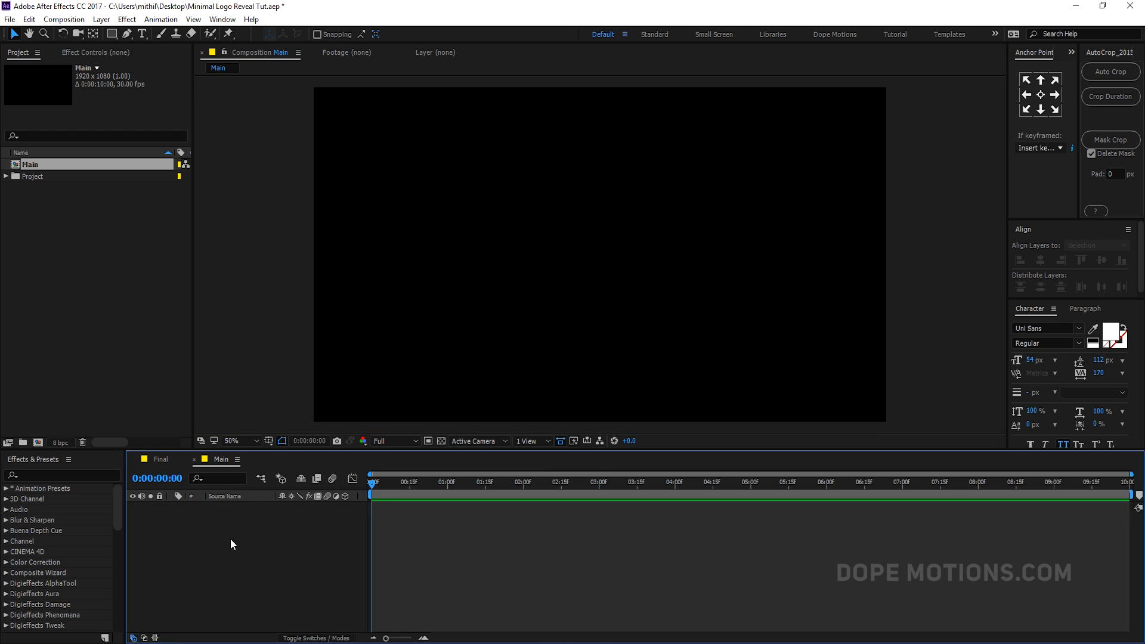
- Show the title/action safe guides and draw a vertical line with a 3 px white stroke upward from the composition's centre, hiding its path outline
click(127, 34)
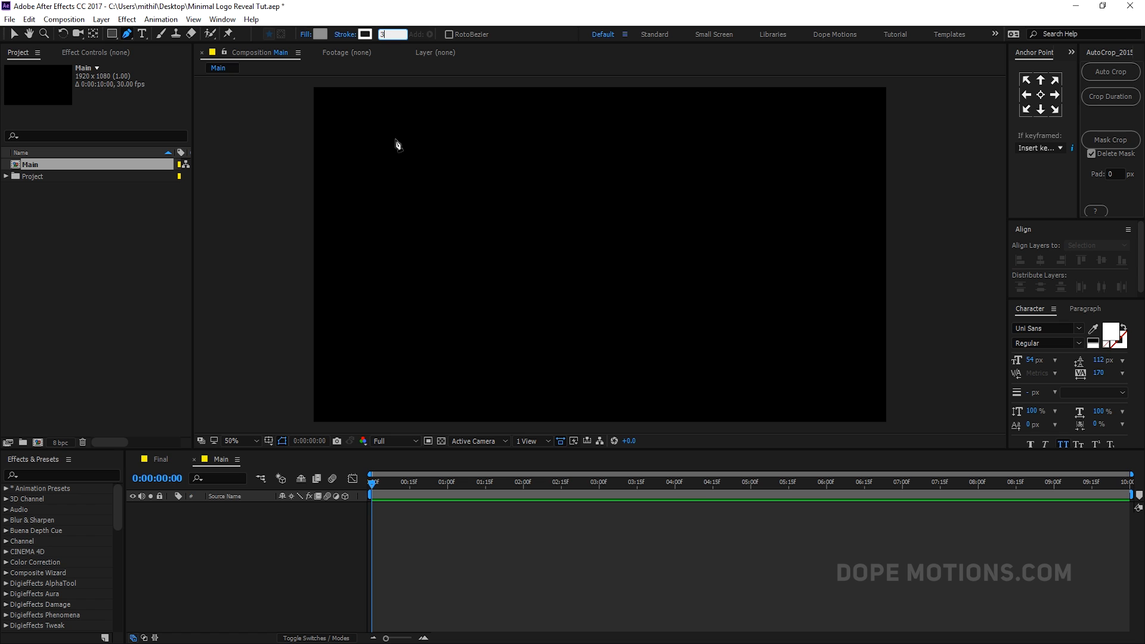
key(Return)
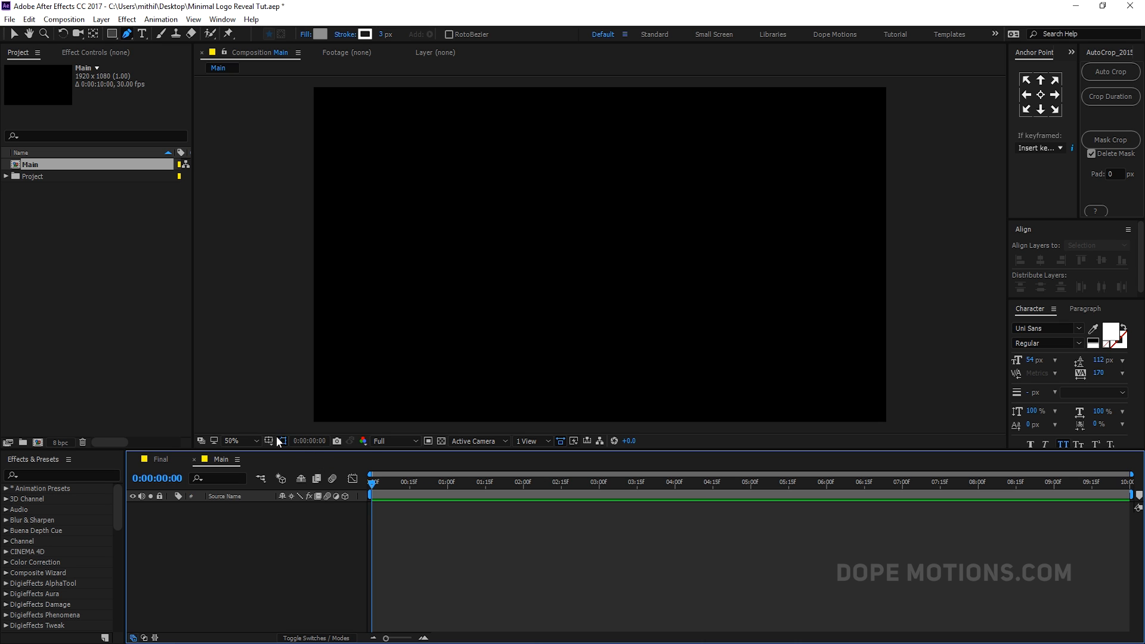
click(270, 441)
click(292, 456)
key(/)
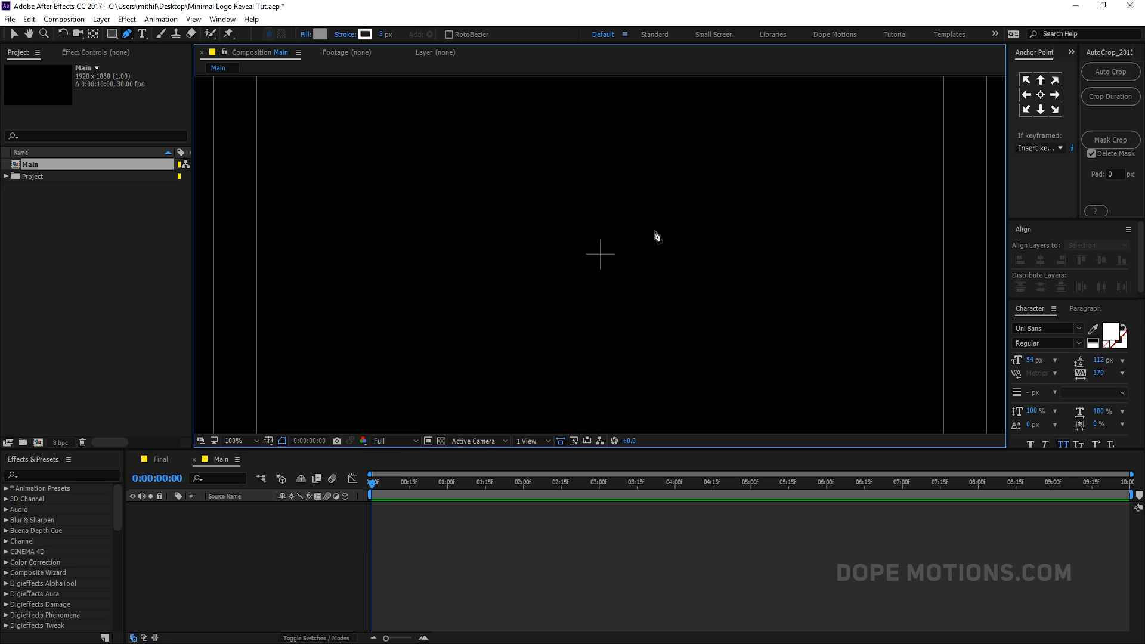
key(h)
drag(640, 256, 574, 378)
key(g)
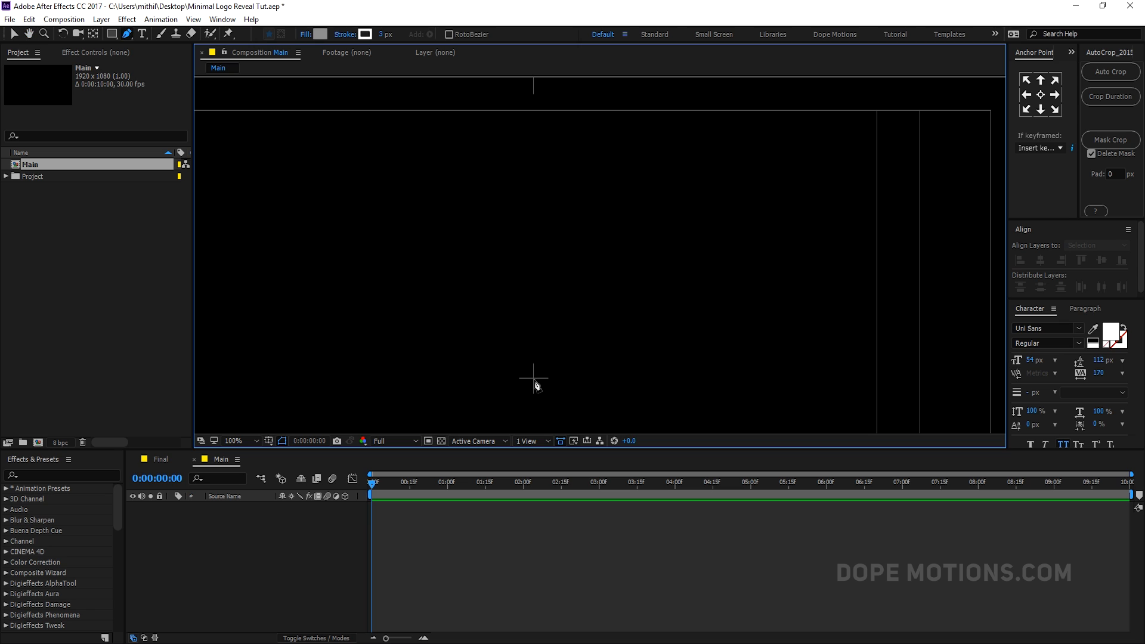
click(534, 379)
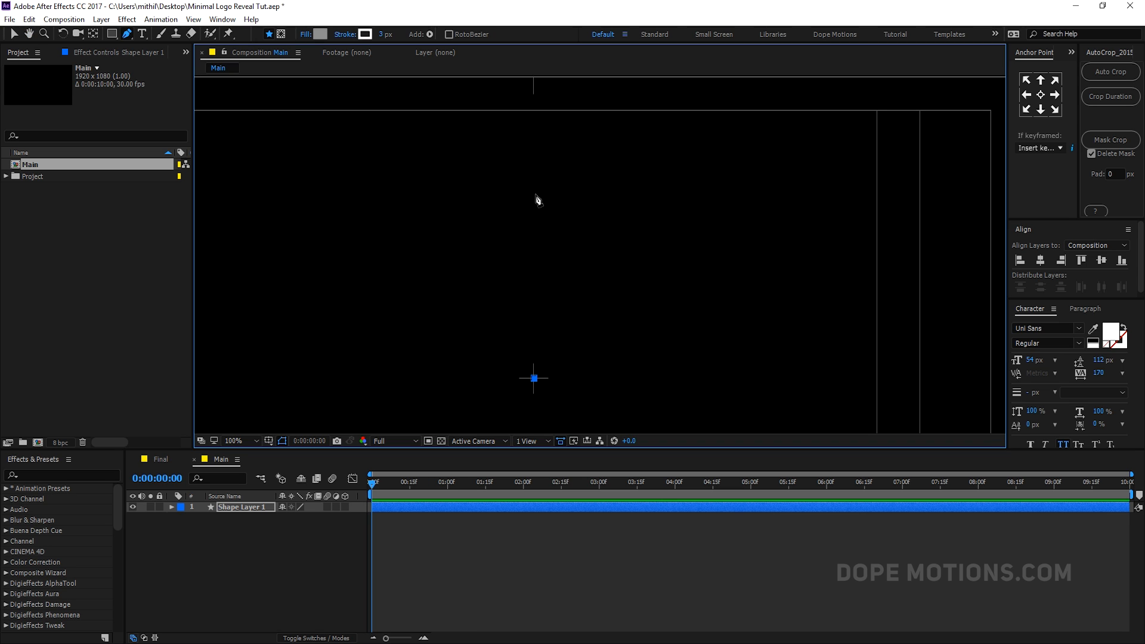
click(533, 195)
click(282, 442)
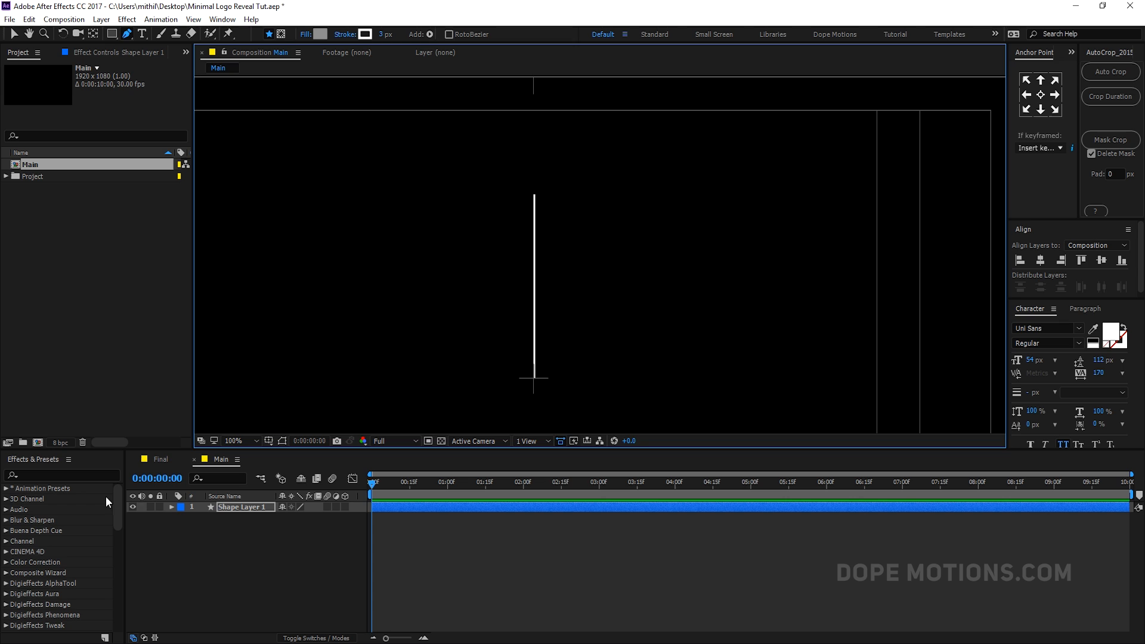
- Add Trim Paths to the line's shape layer and expand its properties
click(171, 507)
click(350, 518)
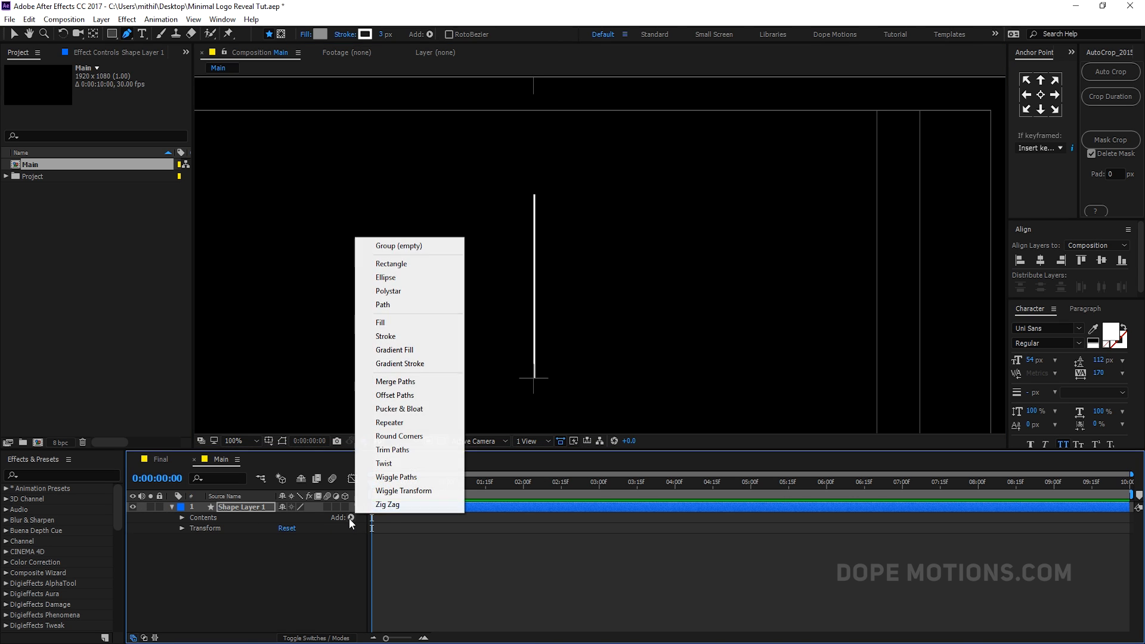
click(400, 447)
click(202, 549)
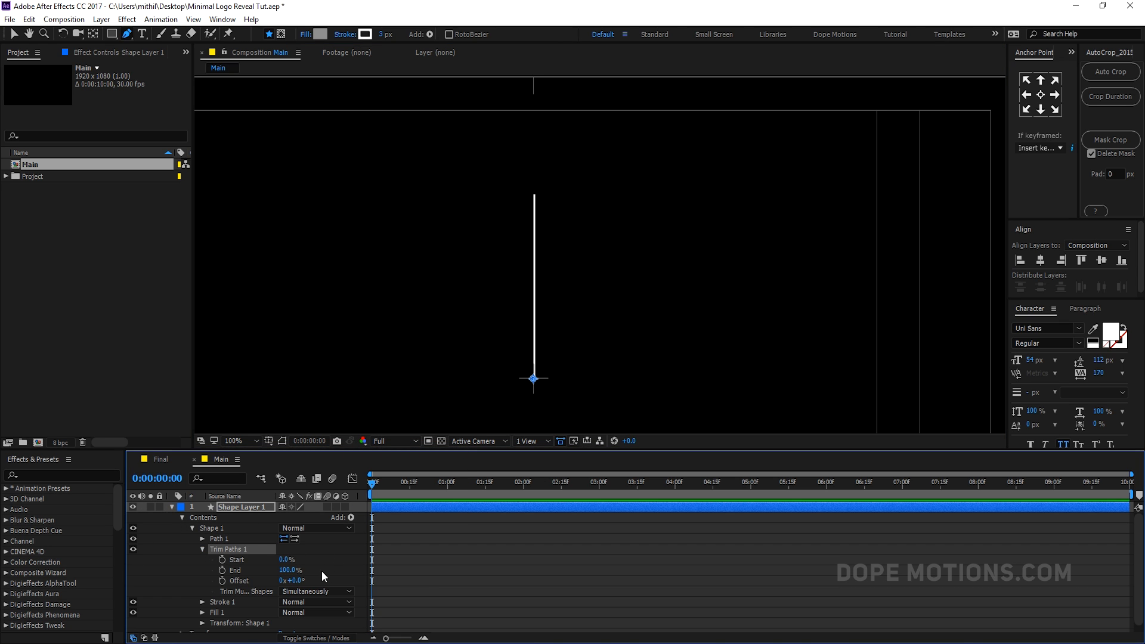
- Keyframe the Trim Paths End from 0% at 0:00:00:00 to 100% at 0:00:01:00
drag(287, 571, 218, 574)
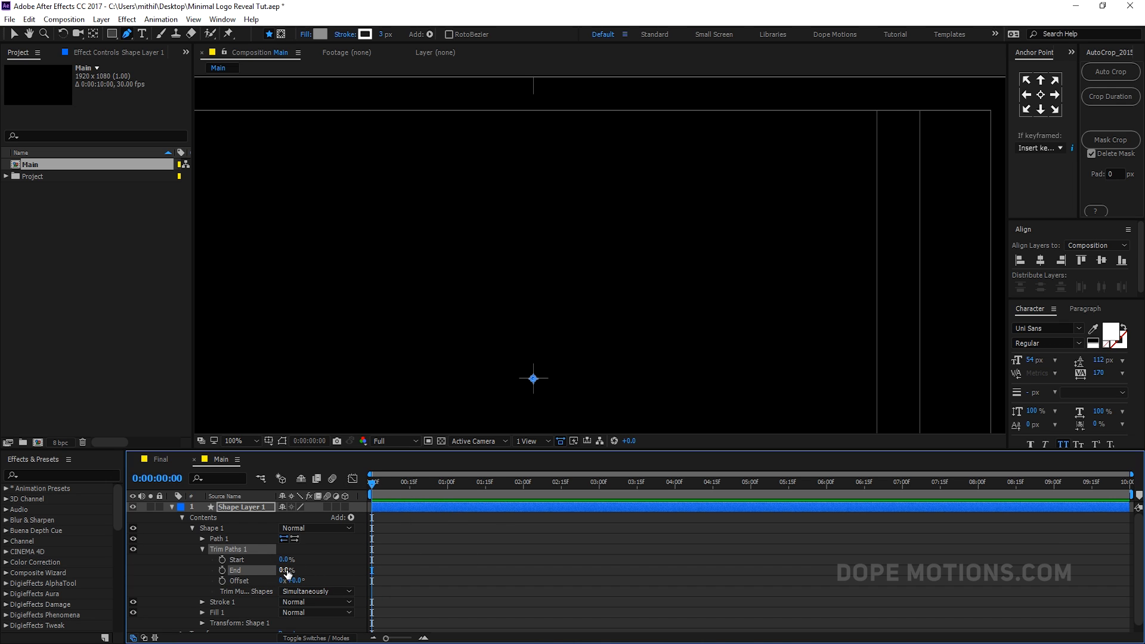
click(222, 570)
drag(412, 492, 446, 491)
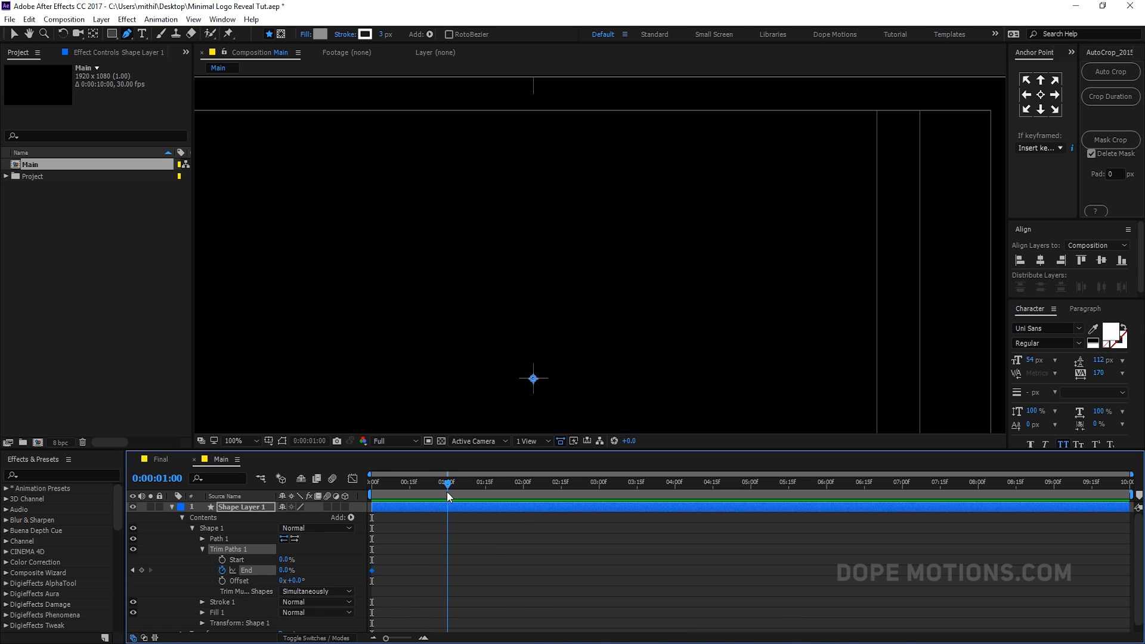
drag(285, 570, 378, 573)
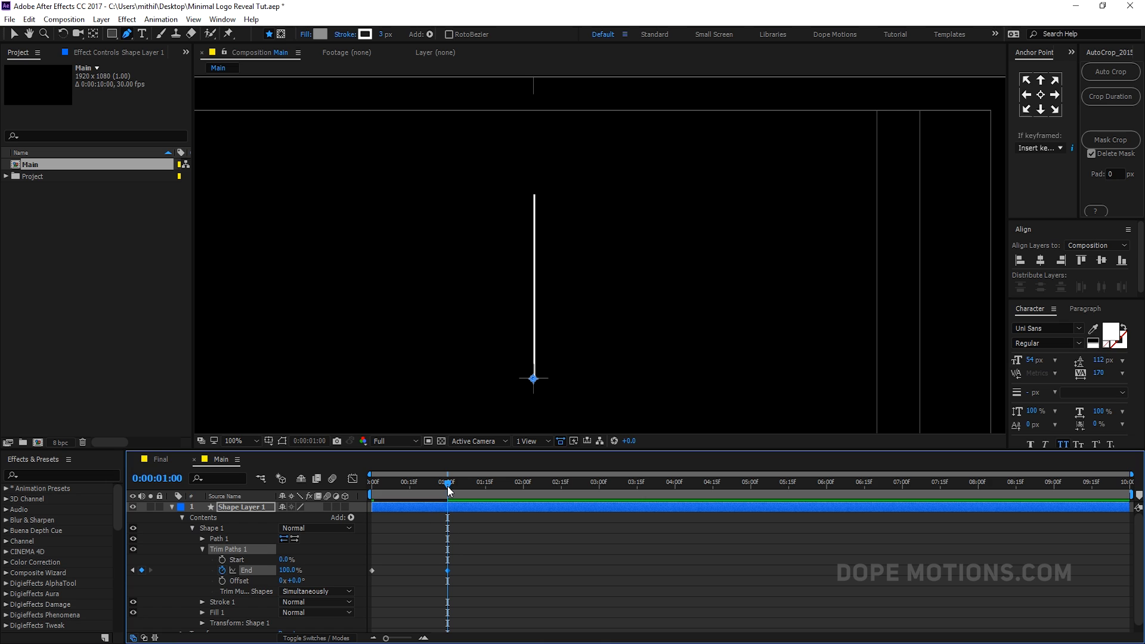
- Keyframe the Trim Paths Start from 0% at 0:00:00:10 to 100% at 0:00:01:10
drag(449, 490, 398, 492)
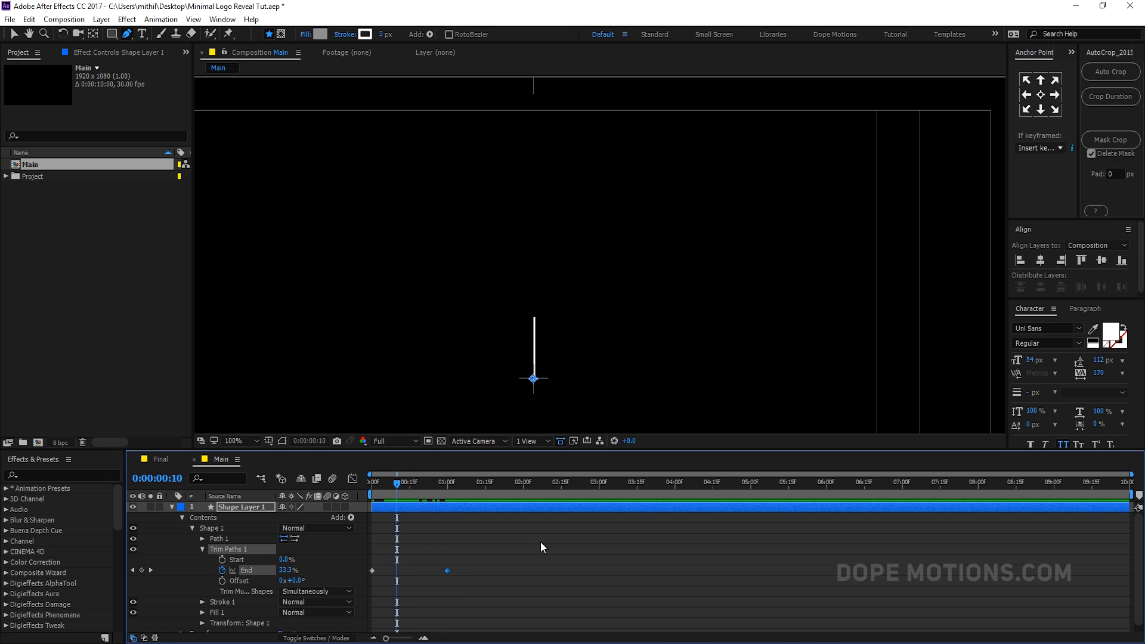
click(222, 560)
drag(457, 486, 473, 486)
drag(283, 560, 375, 560)
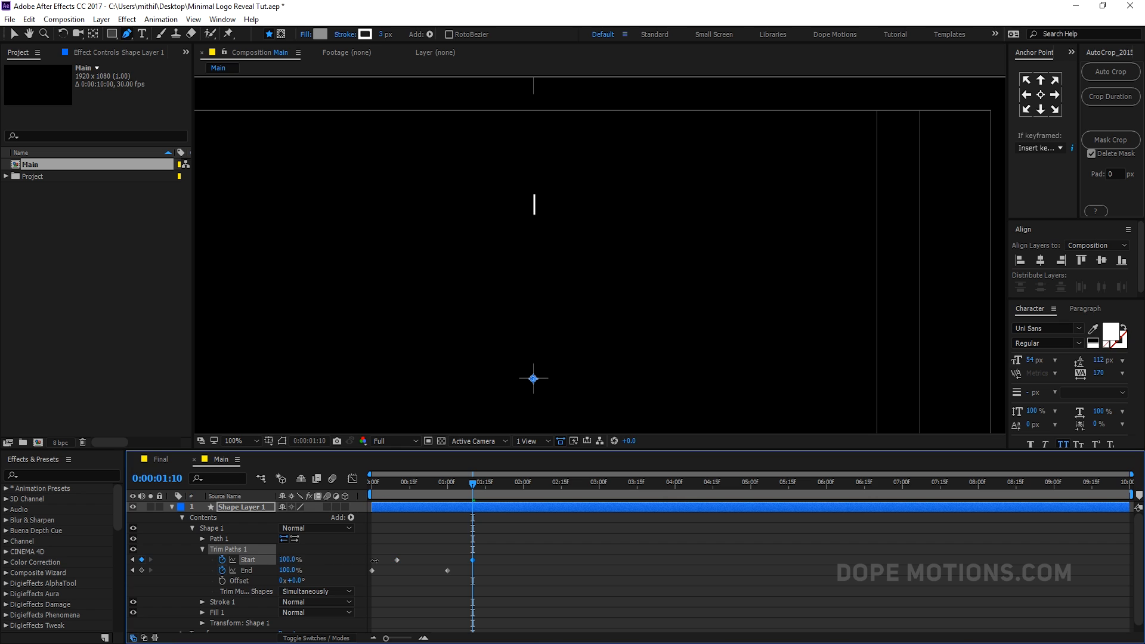
- Move the last End keyframe and the first Start keyframe to 0:00:00:20
drag(383, 486, 349, 508)
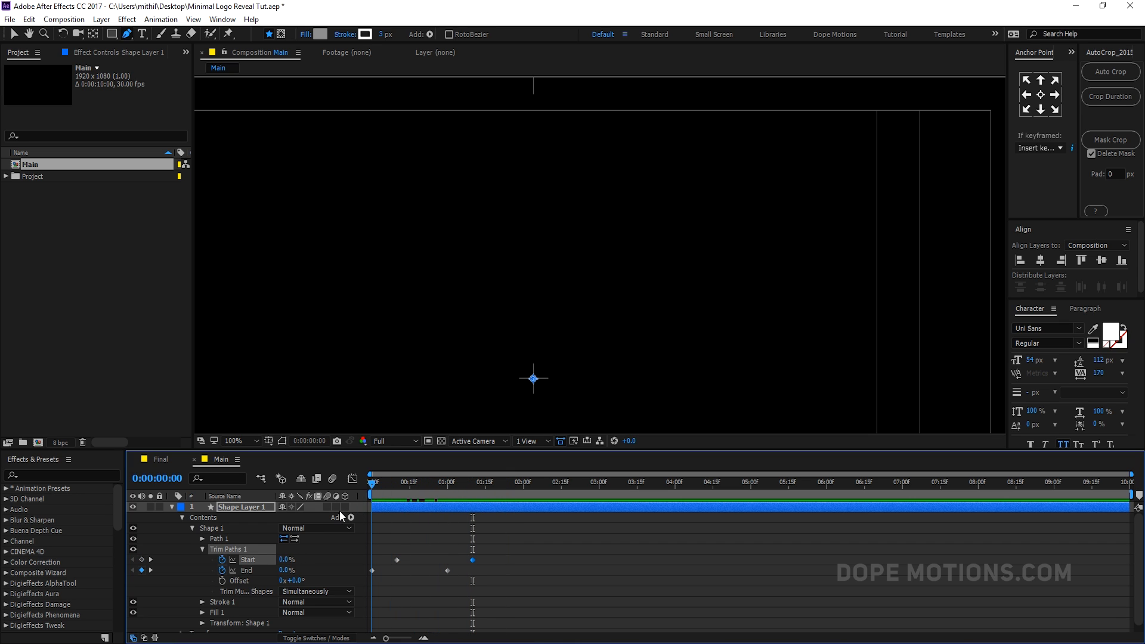
scroll(447, 537, up, 1)
drag(499, 638, 394, 640)
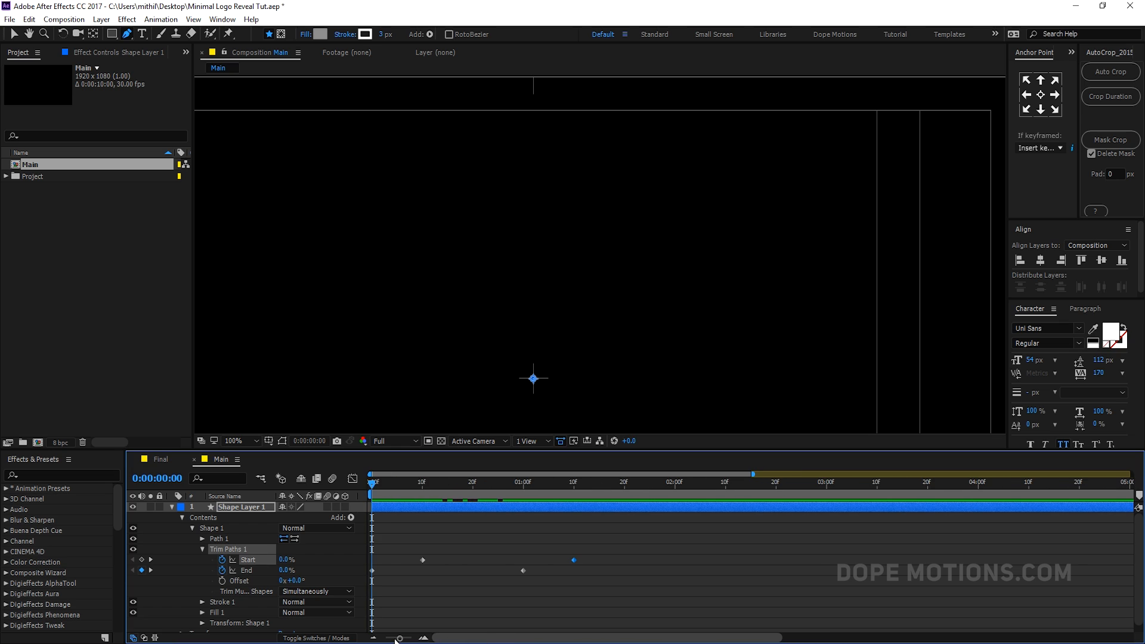
click(473, 485)
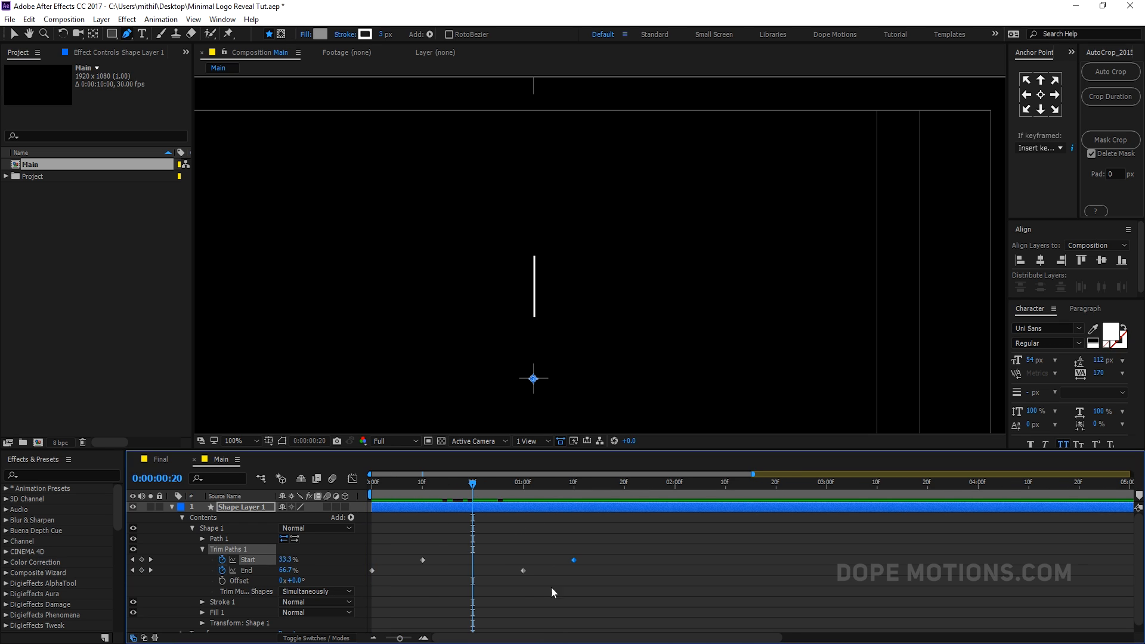
drag(523, 571, 472, 560)
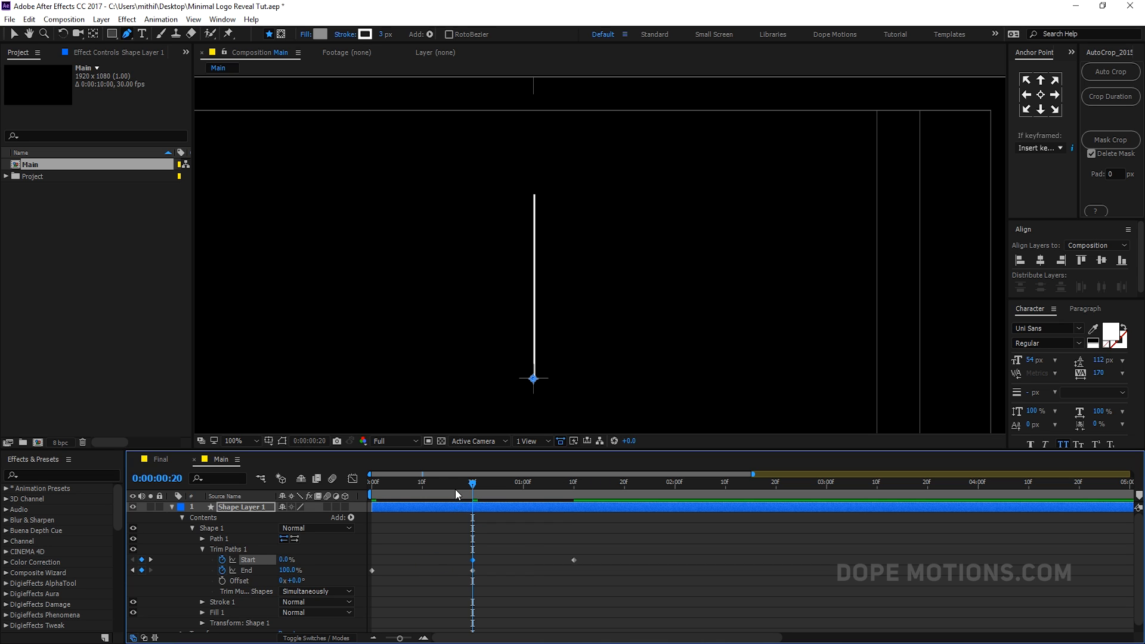
- Apply Easy Ease to all Start and End keyframes and display their speed graph in the Graph Editor
drag(456, 489, 364, 596)
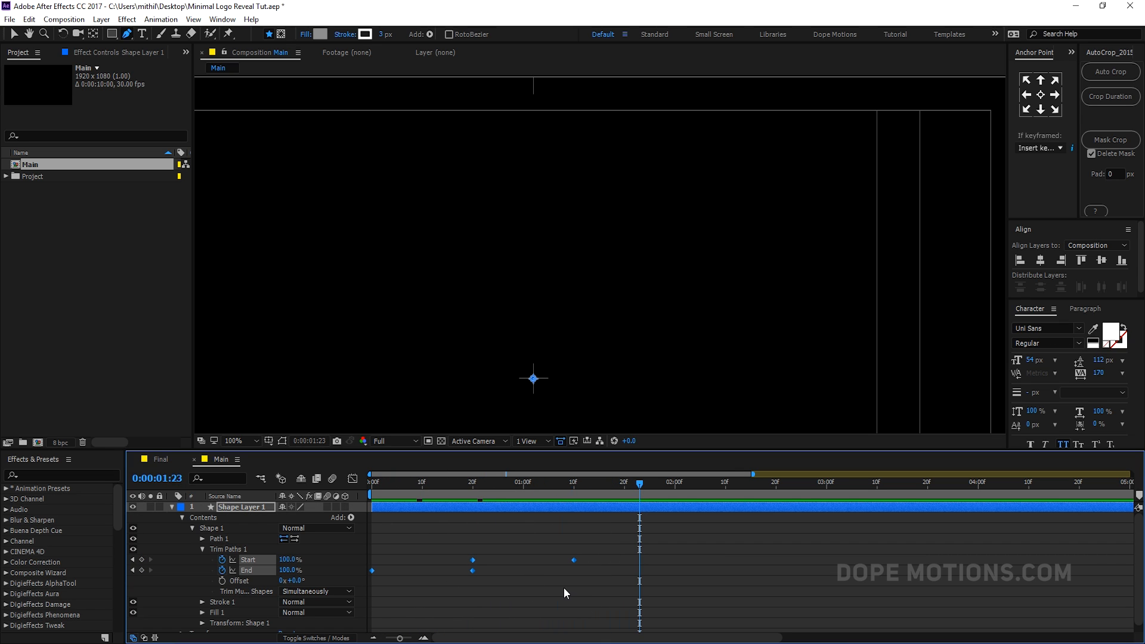
key(F9)
click(353, 480)
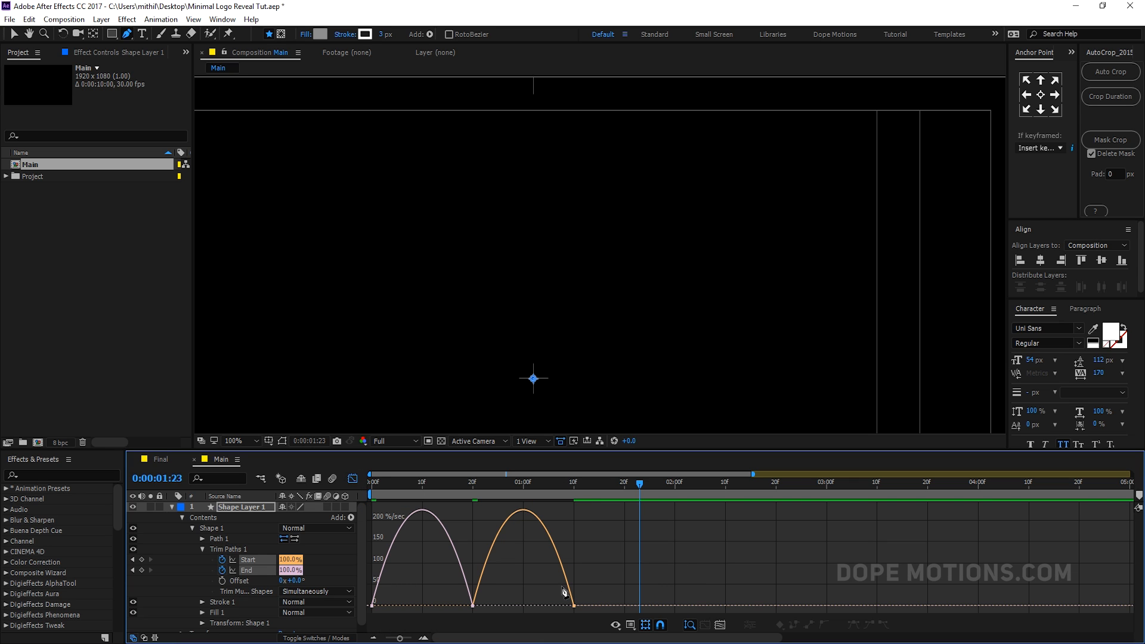
right_click(528, 578)
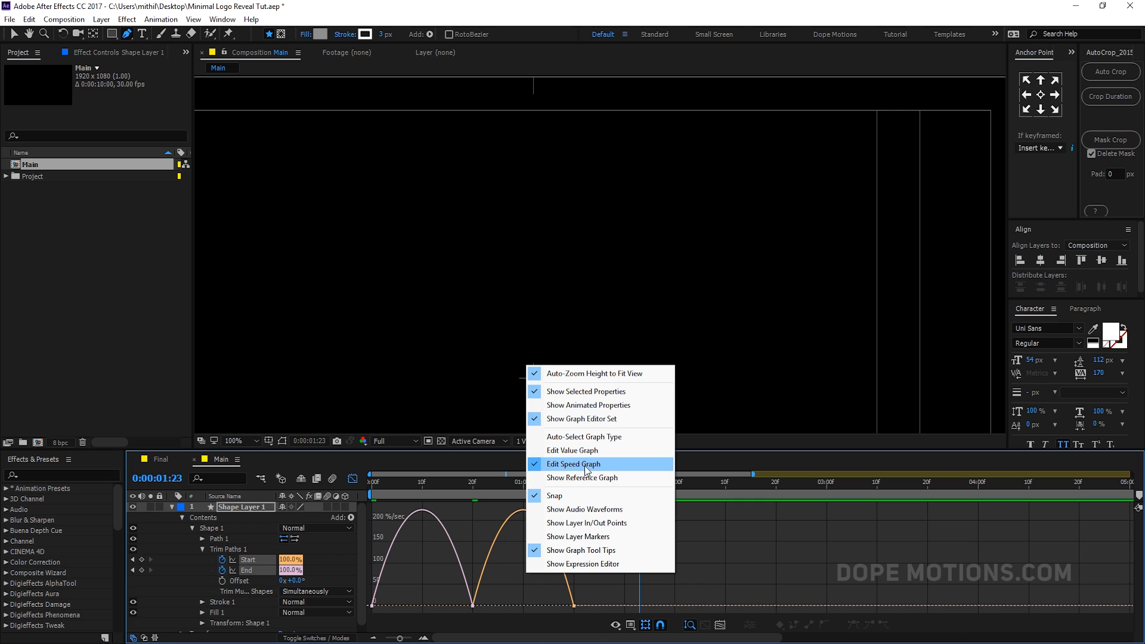
- Lengthen the easing handles of the Start and End speed curves so each forms a narrow peak midway between its keyframes
mouse_move(588, 585)
mouse_down()
mouse_move(540, 621)
mouse_move(552, 619)
mouse_up()
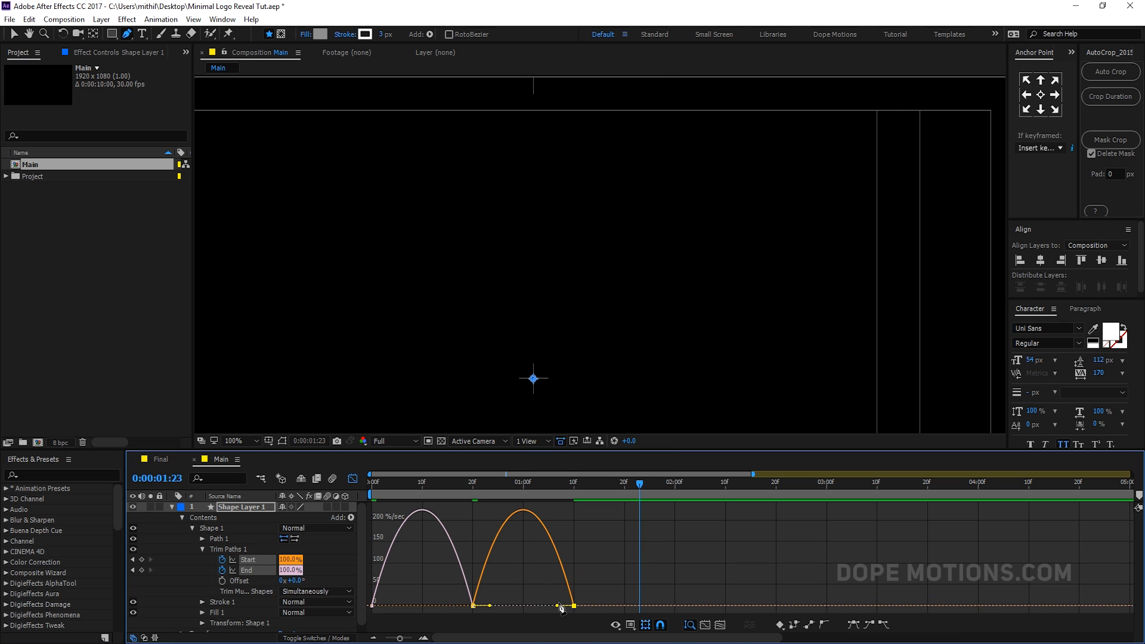
key(v)
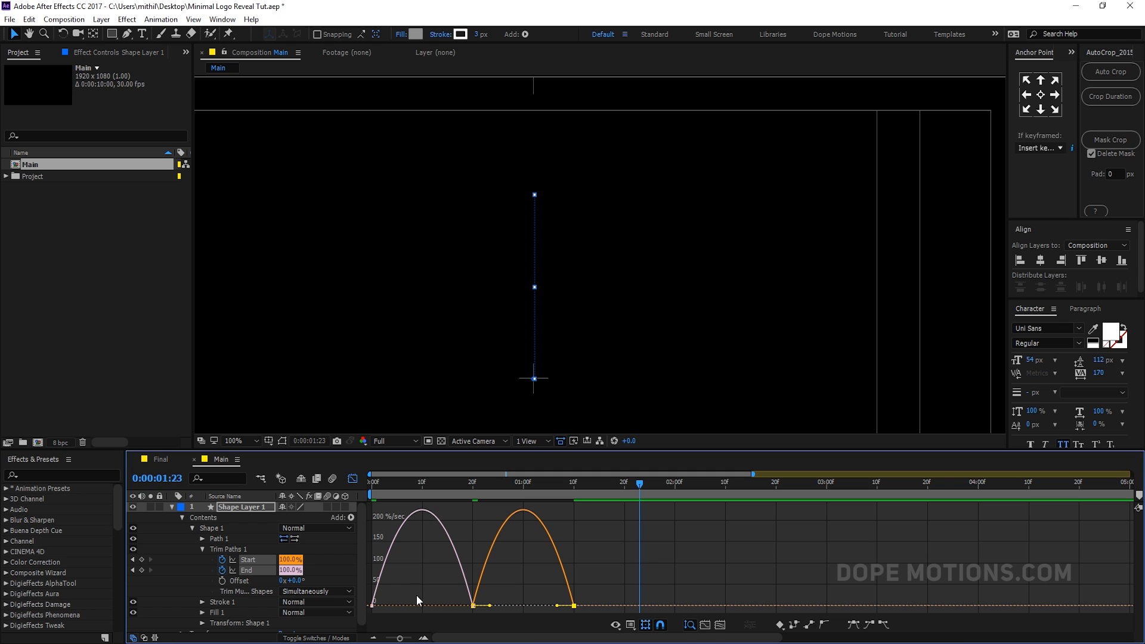
drag(489, 596, 331, 623)
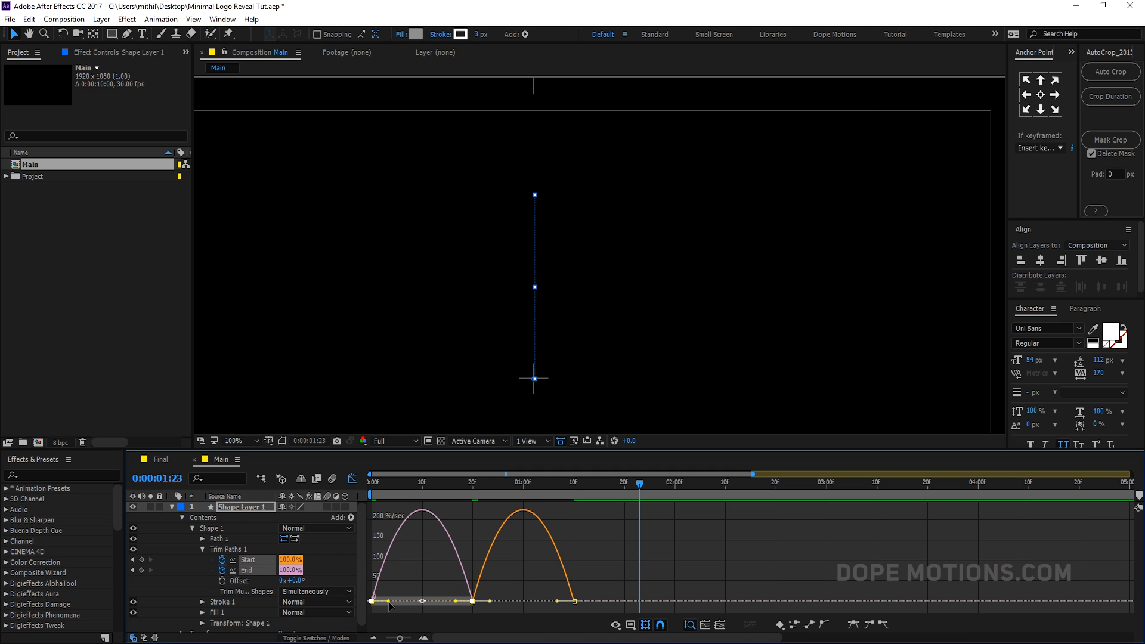
drag(388, 602, 422, 604)
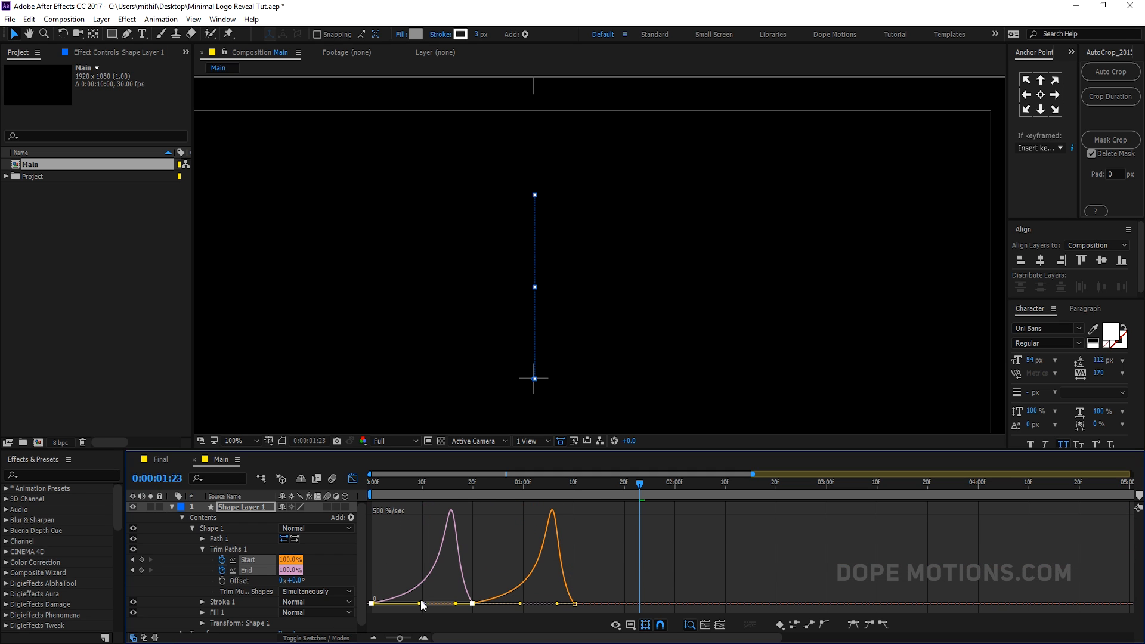
drag(586, 580, 474, 616)
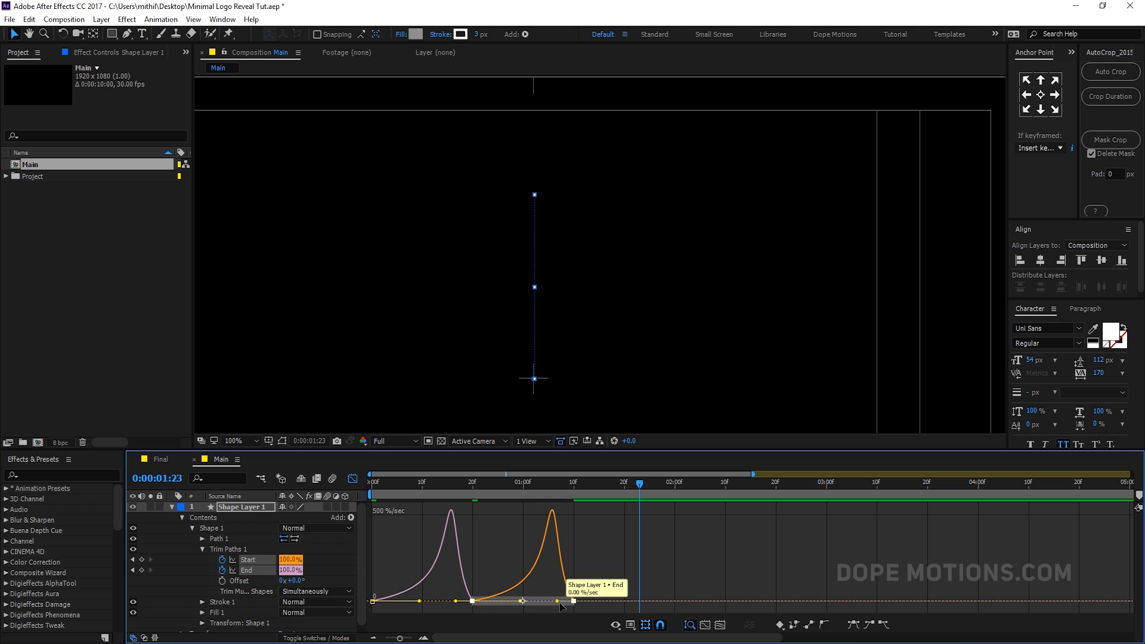
drag(558, 602, 369, 618)
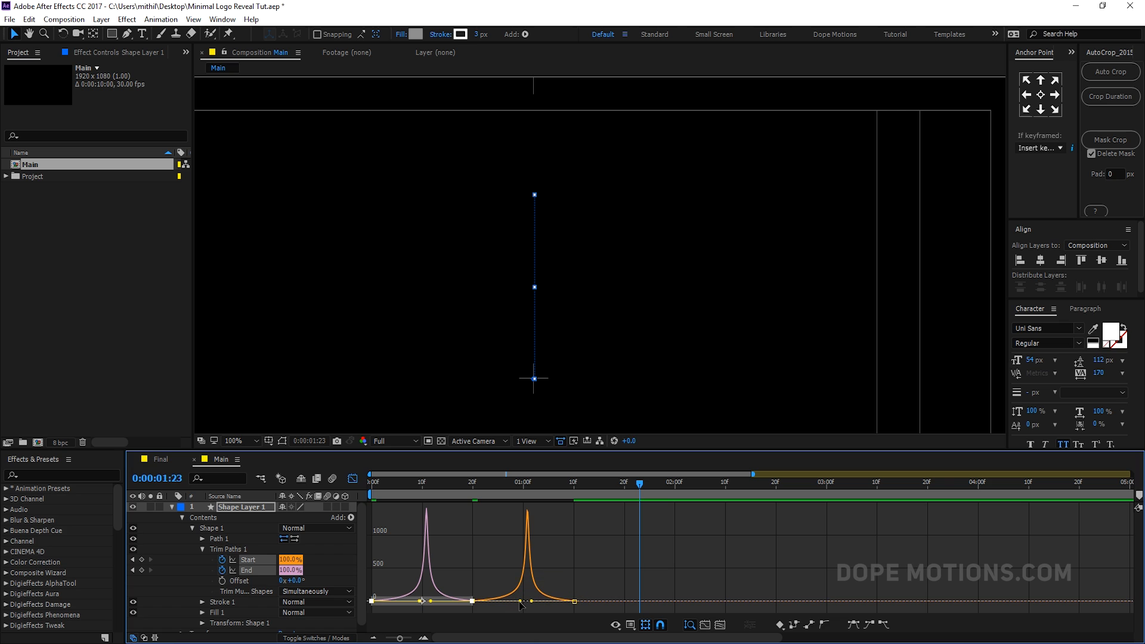
drag(520, 602, 511, 602)
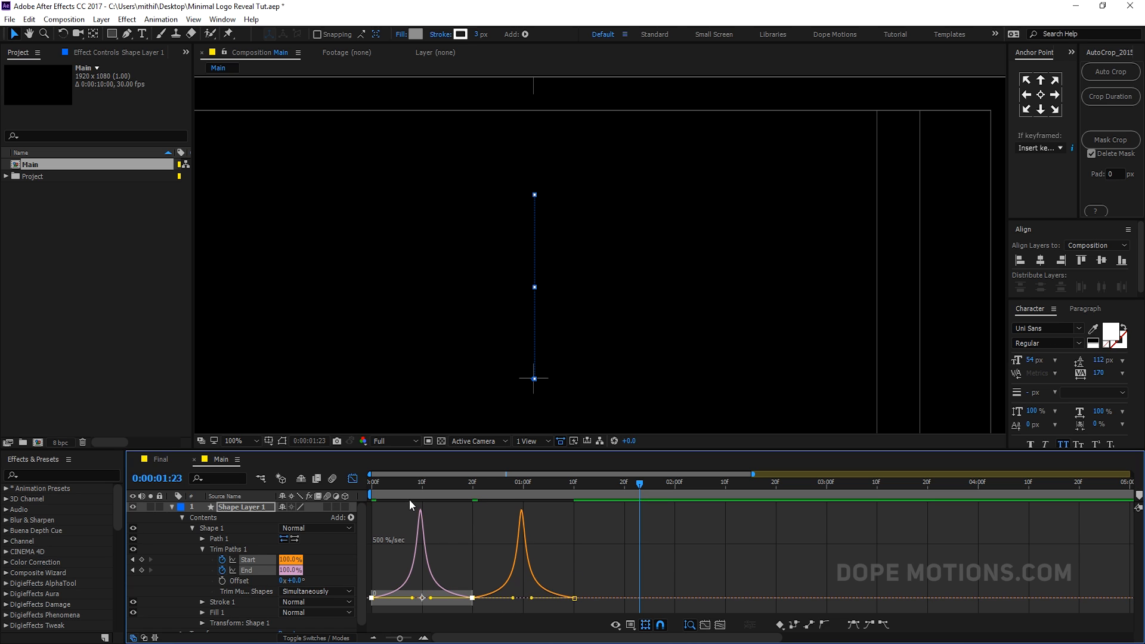
- Preview the line animation from the first frame and check it up to about 0:00:01:13
key(Home)
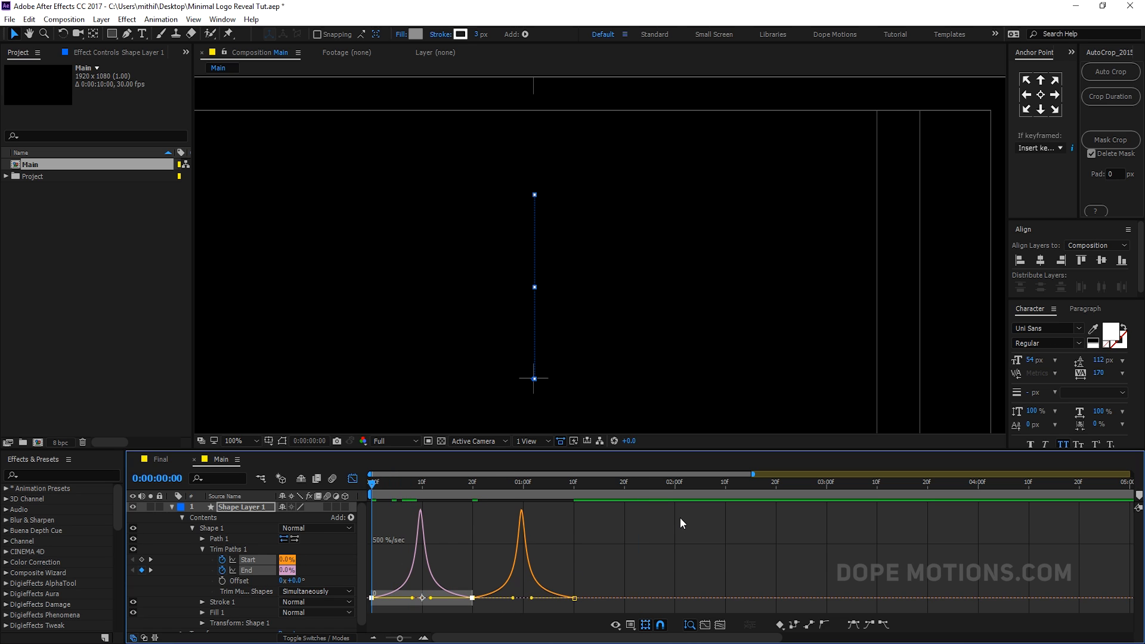
key(space)
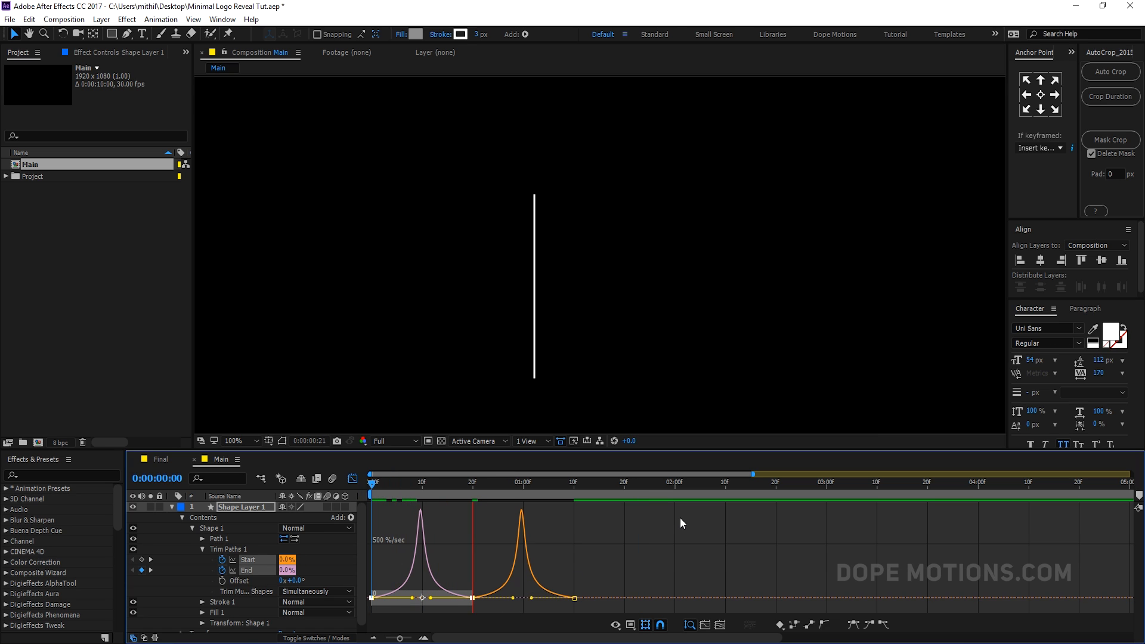
drag(634, 483, 589, 493)
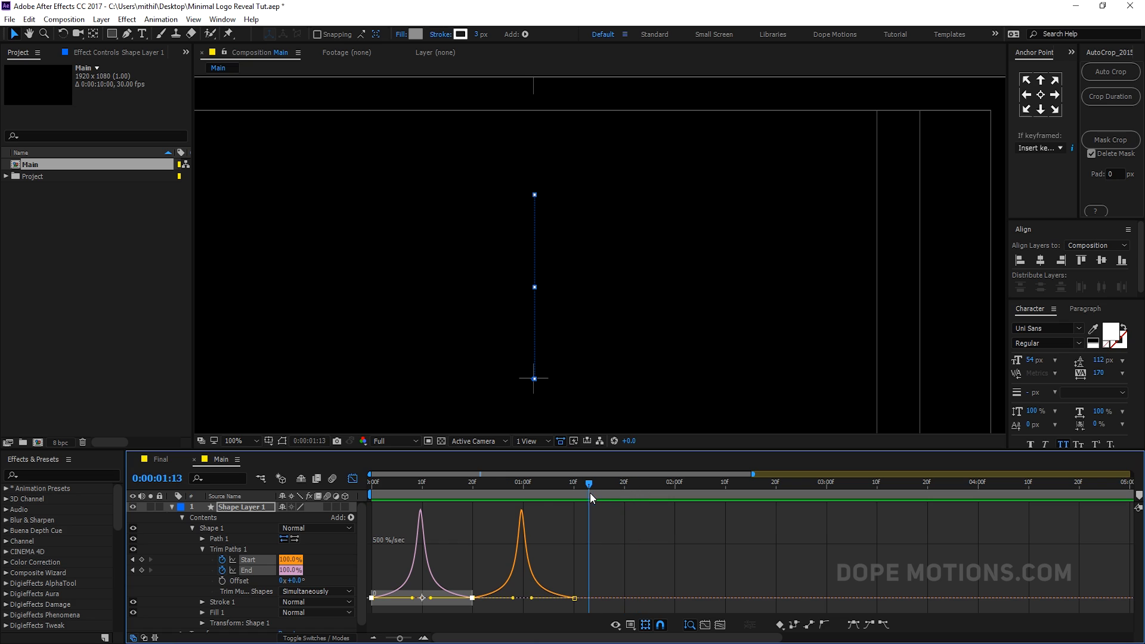
- Rename the line's shape layer to X-line and switch the timeline from the Graph Editor back to layer bars
click(173, 507)
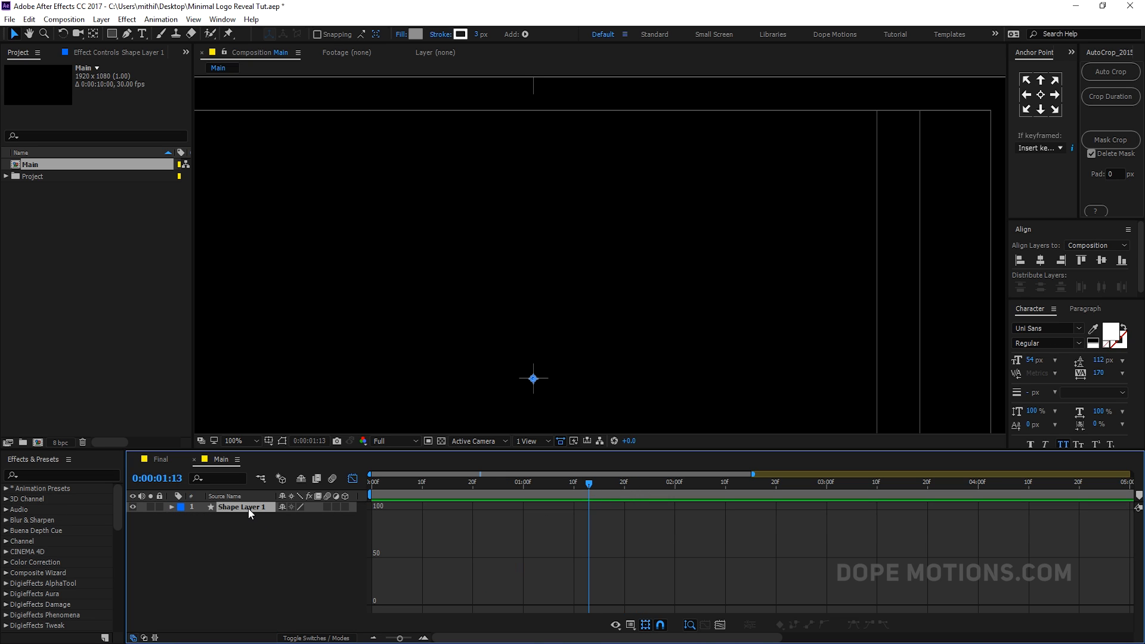
key(Return)
text(X-line)
key(Return)
click(217, 581)
click(352, 479)
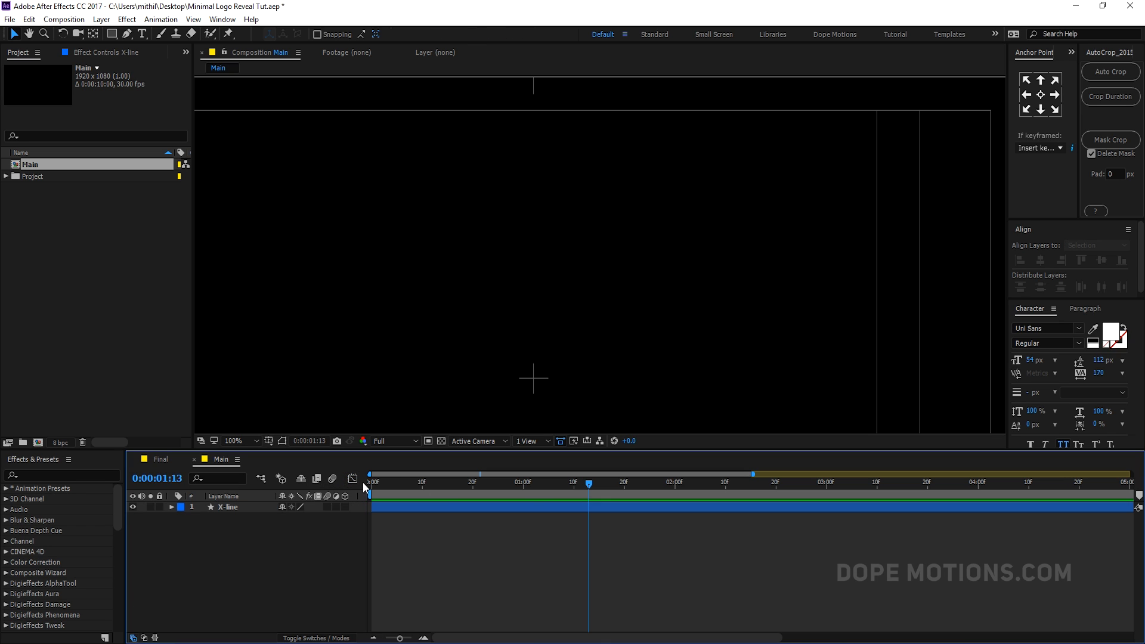
- Go to 0:00:00:20 and centre the X-line layer's anchor point on the line
mouse_move(448, 490)
mouse_down()
mouse_move(491, 496)
mouse_move(417, 497)
mouse_move(473, 496)
mouse_up()
click(241, 506)
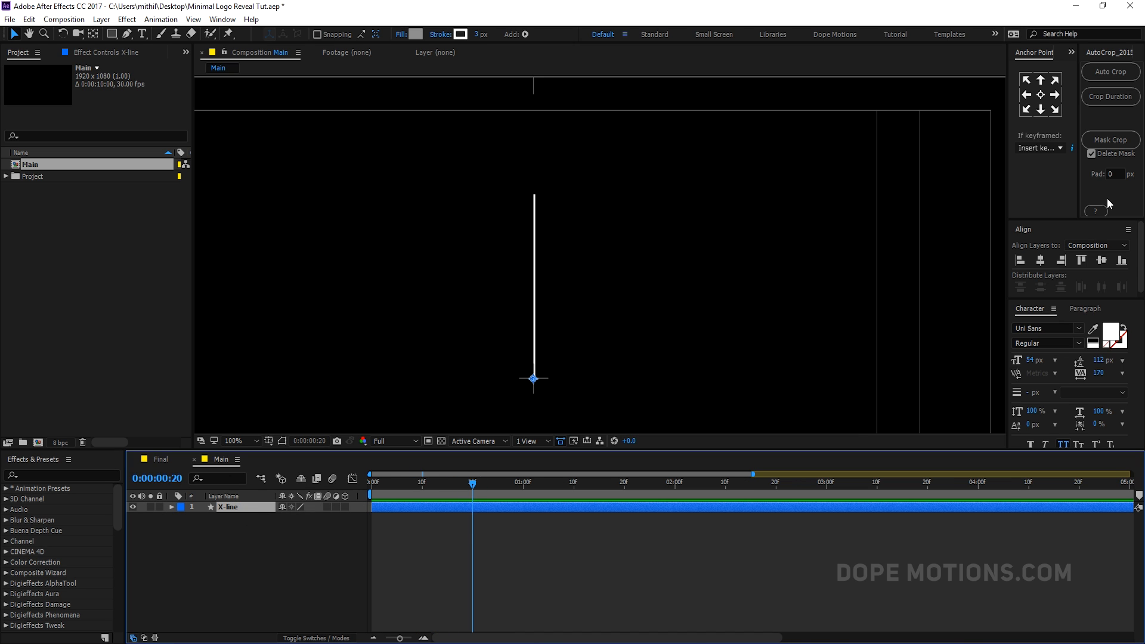
click(1041, 96)
click(1102, 261)
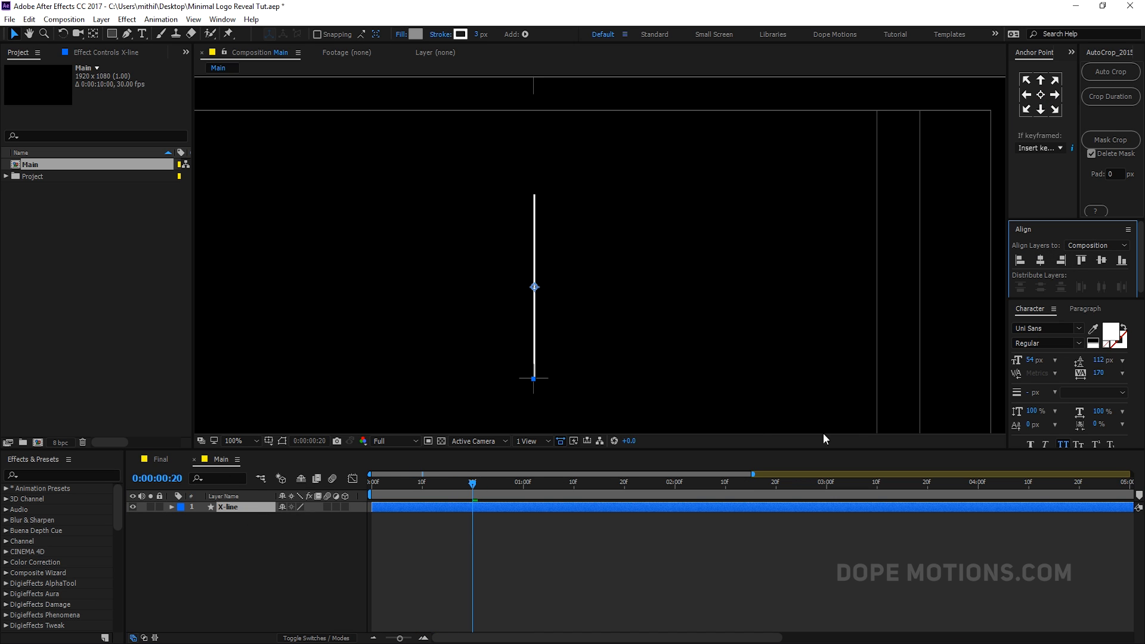
click(181, 570)
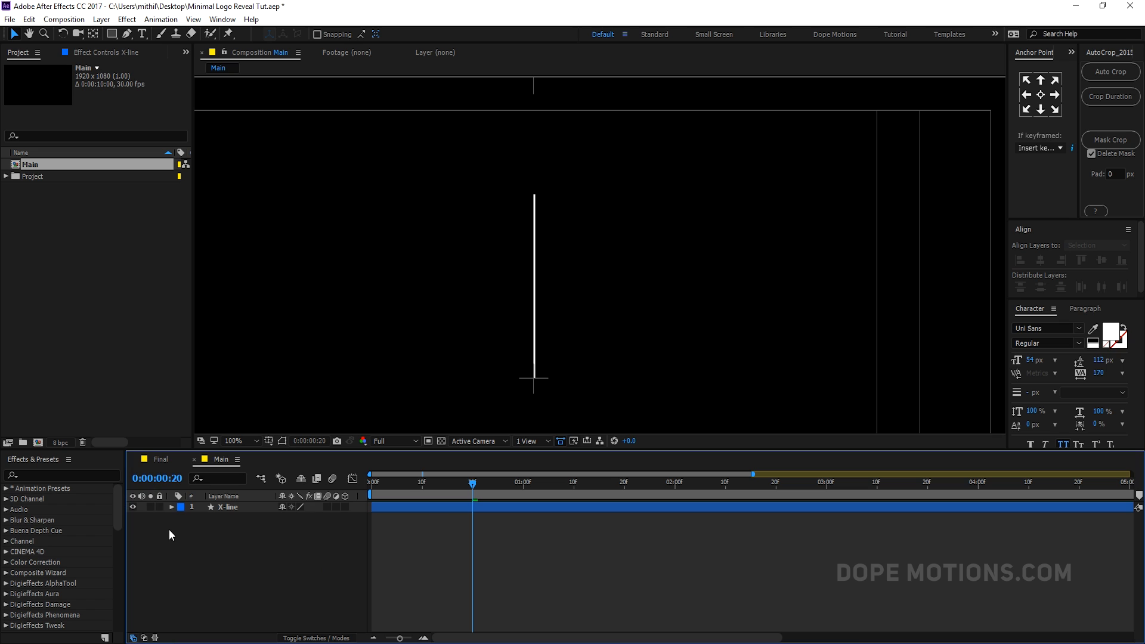
- Add a Repeater to the X-line layer's contents and set its Copies to 4
click(171, 508)
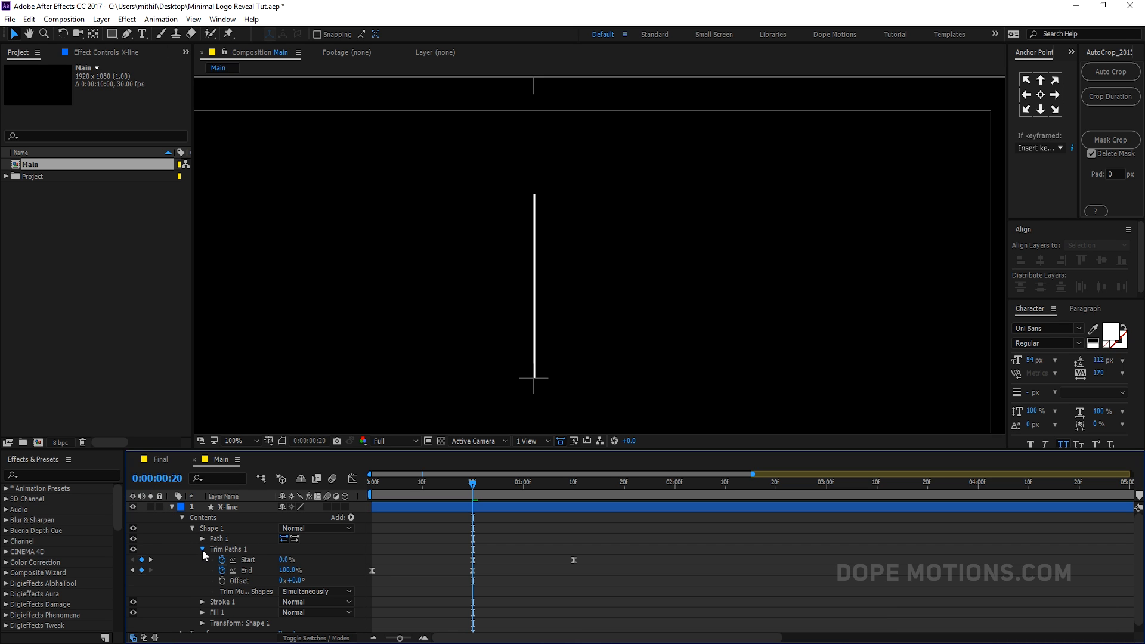
click(202, 549)
click(351, 518)
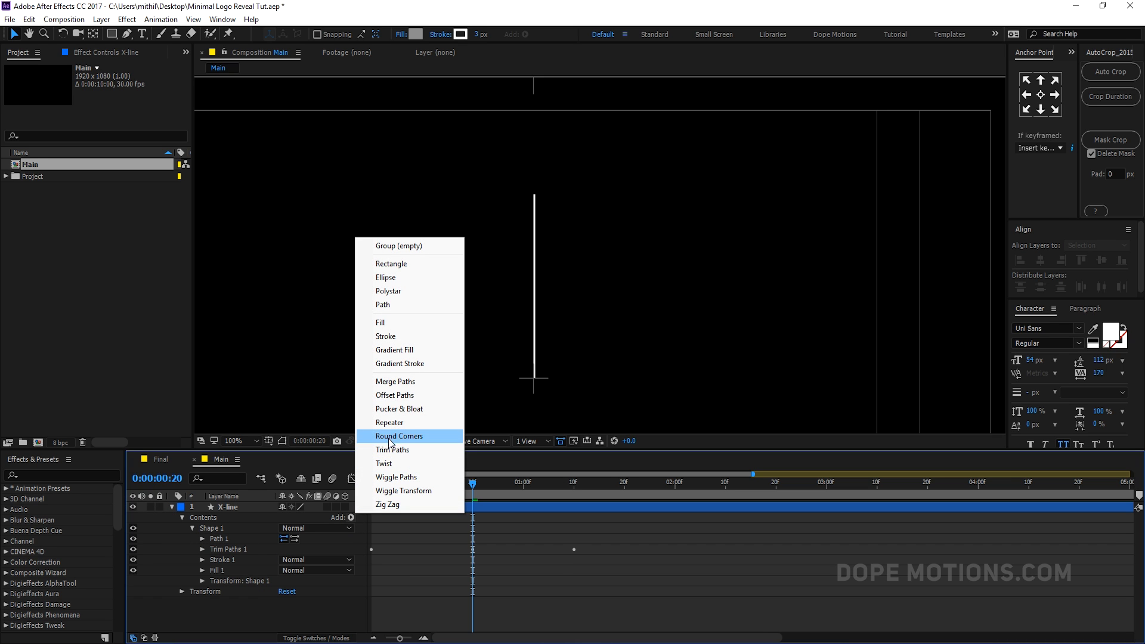
click(389, 422)
click(192, 592)
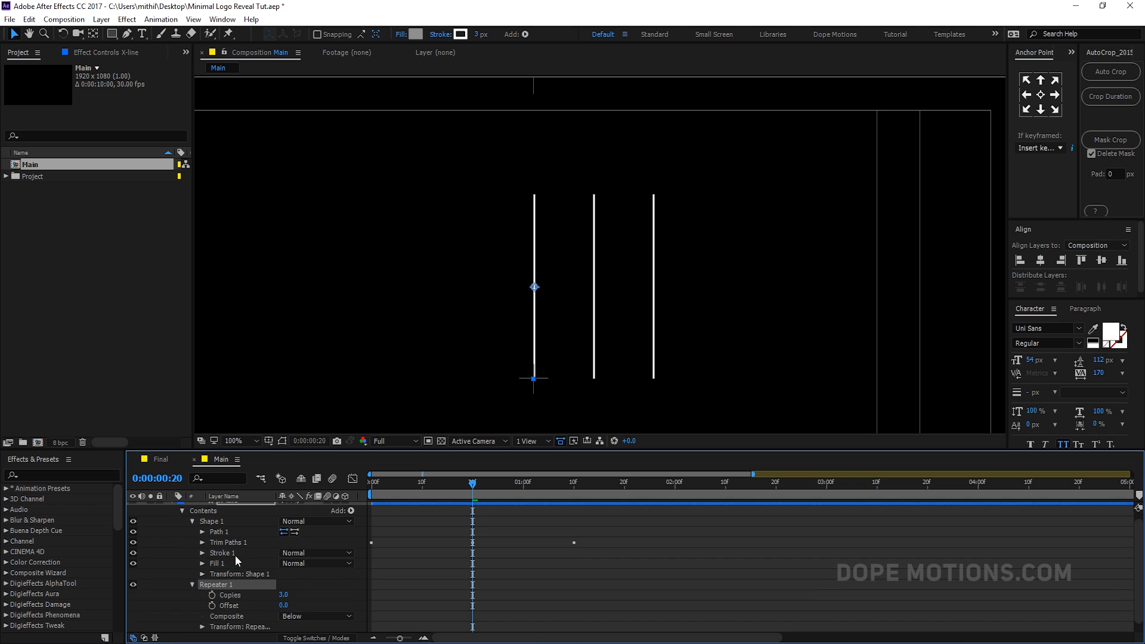
scroll(236, 556, down, 1)
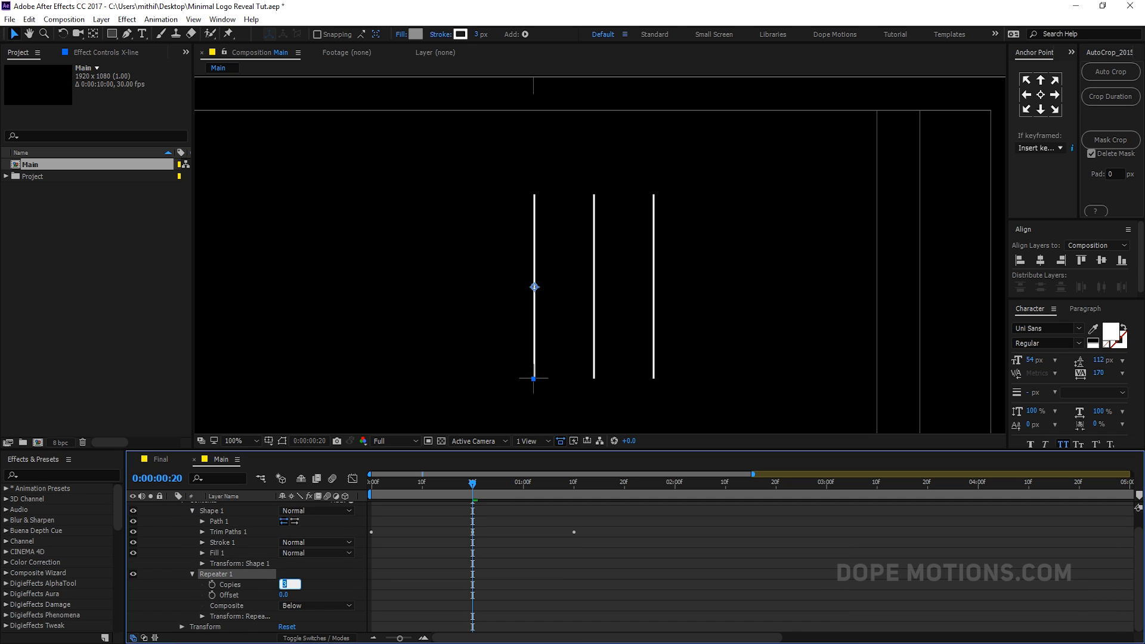
text(4)
key(Return)
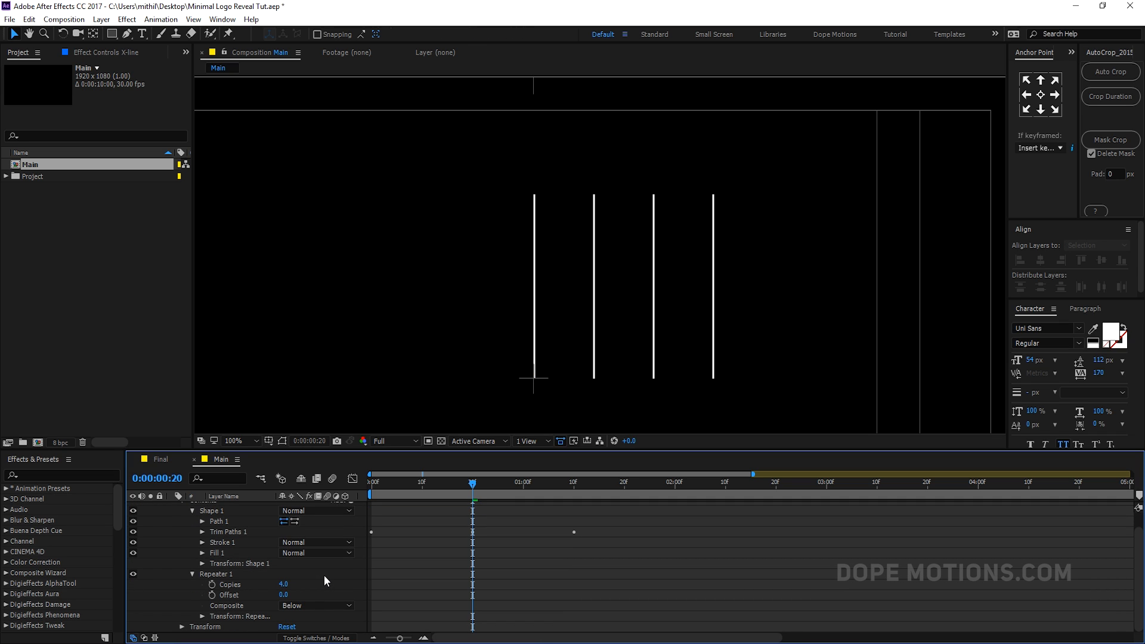
- Set the Repeater's transform Position to 0,0 so all copies overlap
click(202, 616)
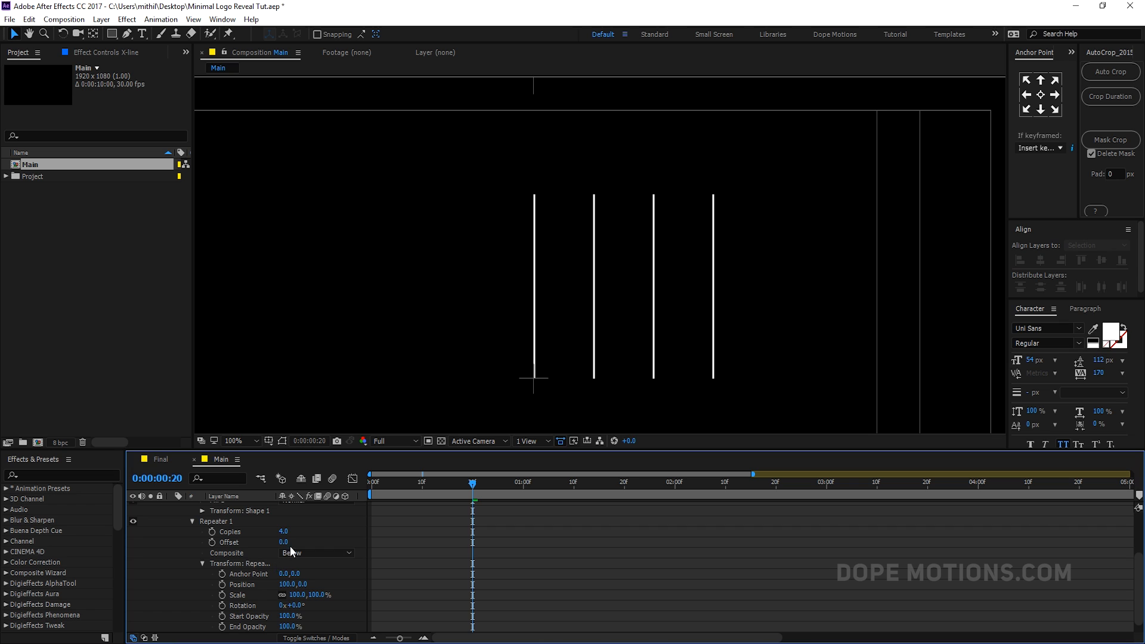
drag(368, 578, 434, 579)
scroll(420, 578, down, 1)
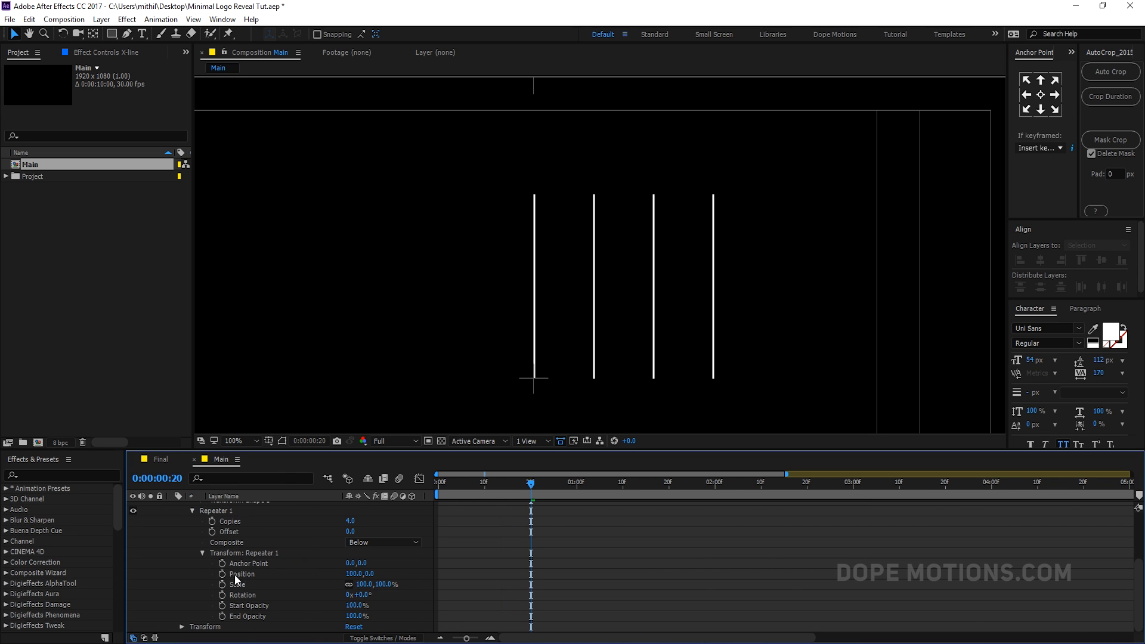
click(355, 573)
text(0)
key(Return)
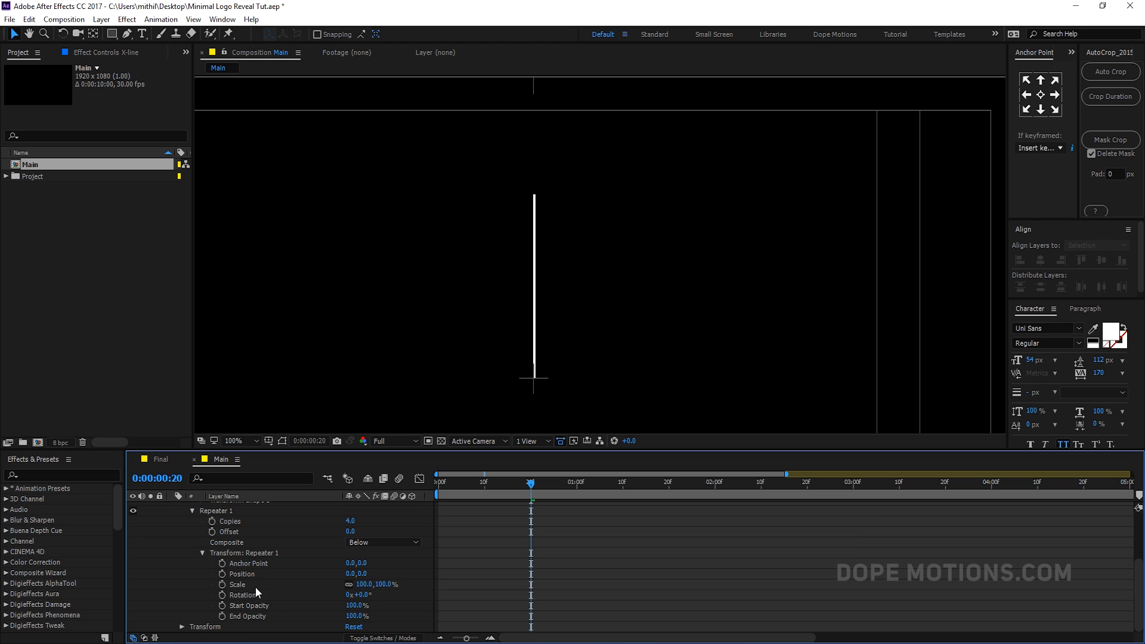
- Set the Repeater's transform Rotation to 90° to arrange the copies as a cross
mouse_move(366, 599)
mouse_down()
mouse_move(420, 599)
mouse_move(369, 603)
mouse_up()
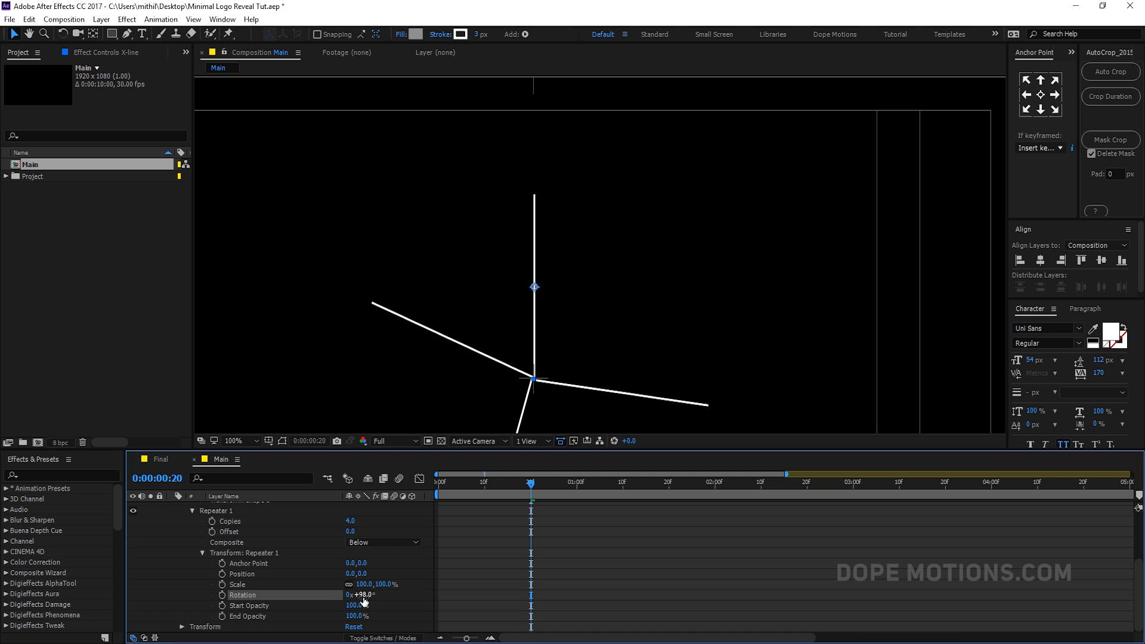
click(372, 597)
text(90)
key(Return)
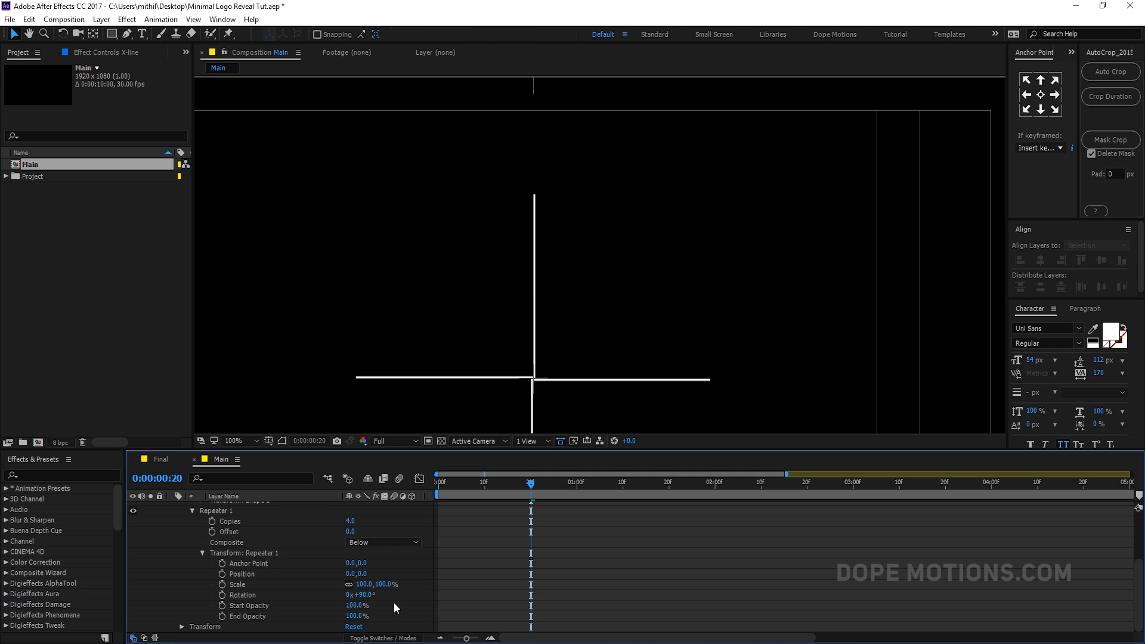
- Turn off the Title/Action Safe overlay and nudge the X-line layer slightly to the left
click(272, 441)
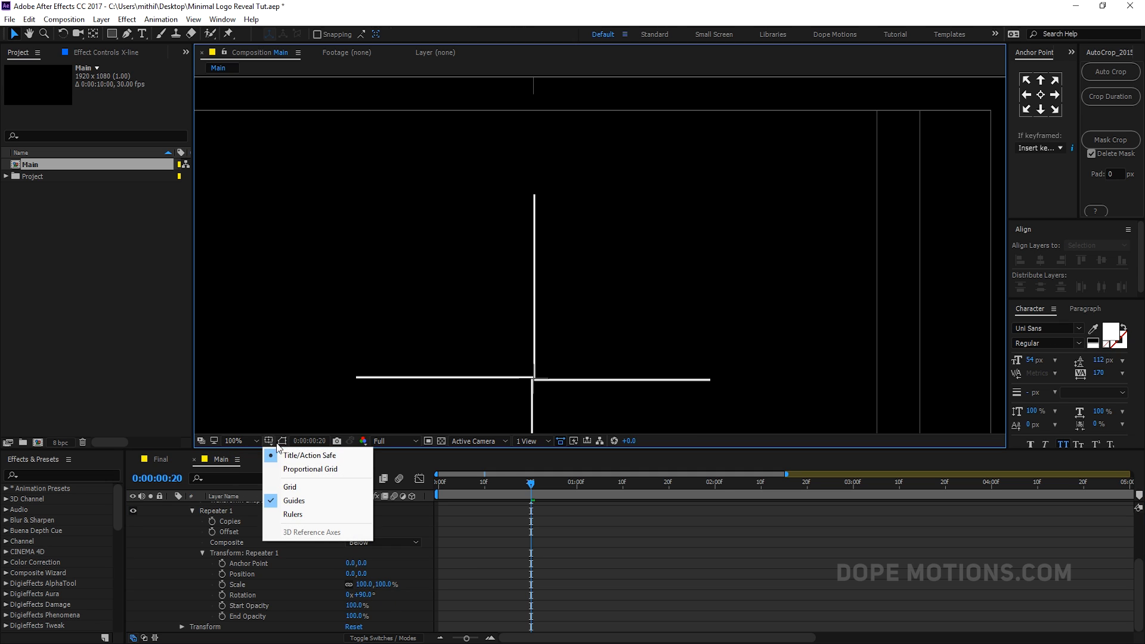
click(316, 452)
key(period)
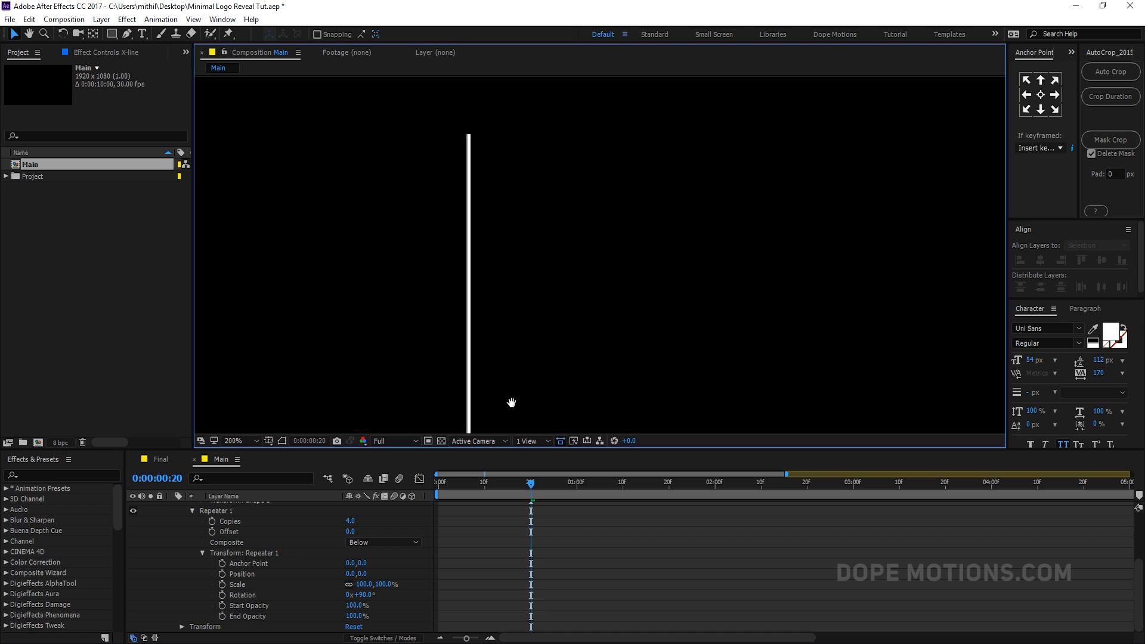
drag(511, 402, 583, 183)
scroll(223, 531, up, 3)
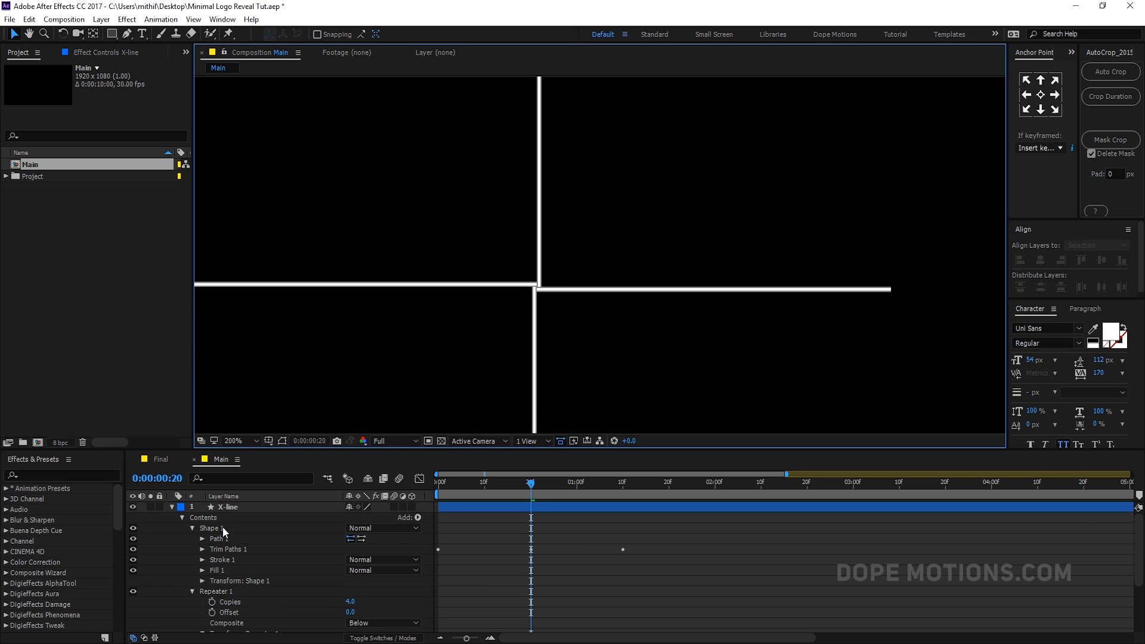
click(231, 505)
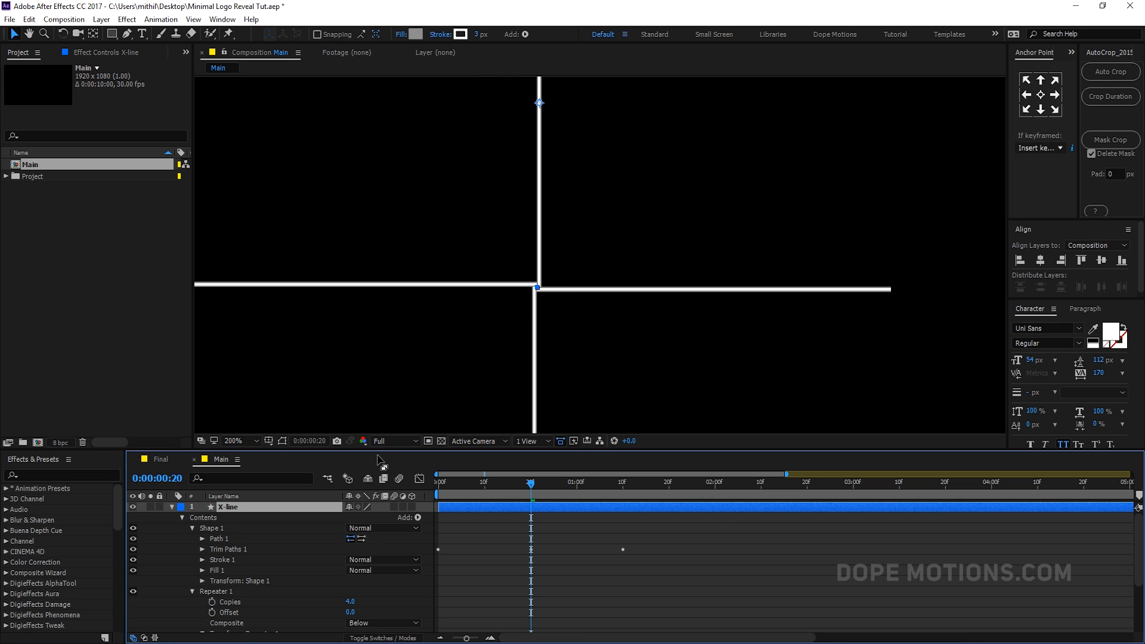
key(Left)
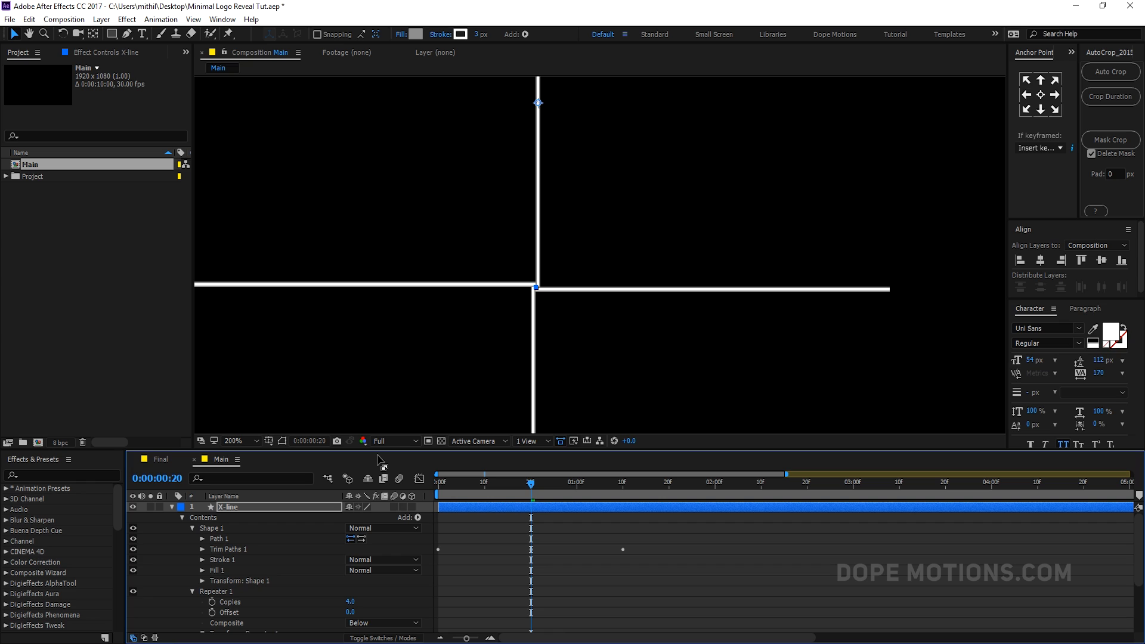
key(Down)
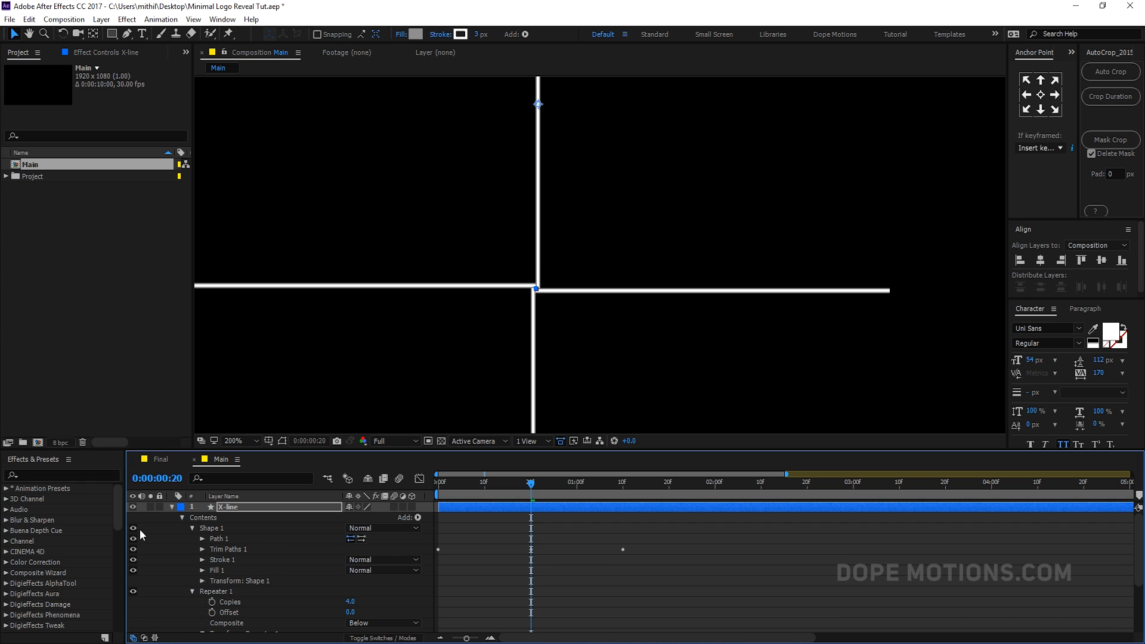
key(Up)
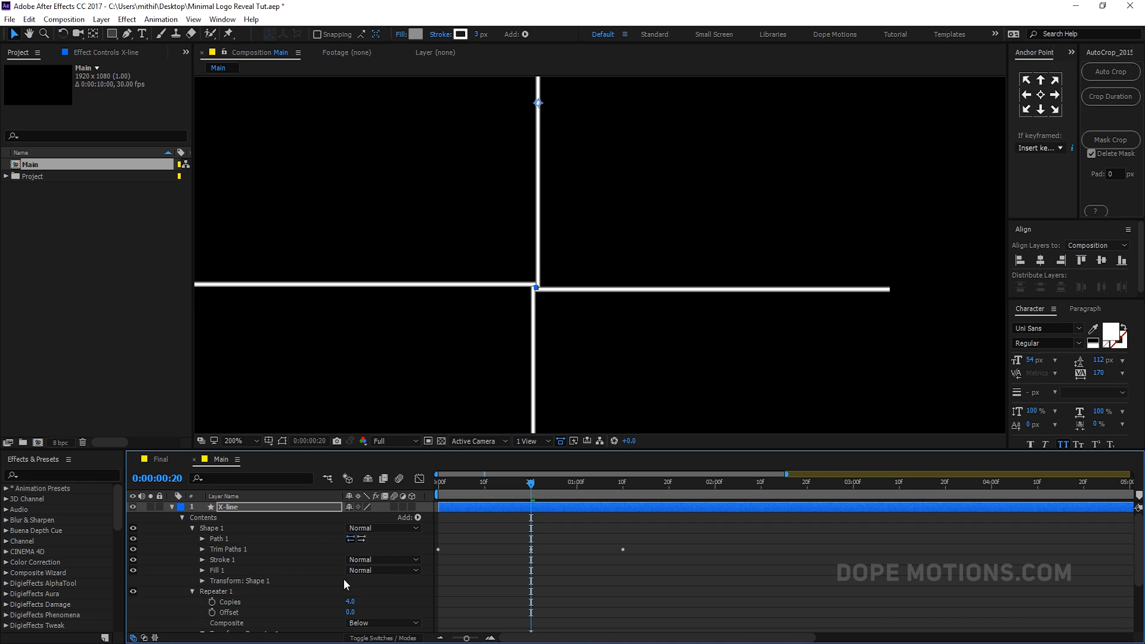
- Set Shape 1's transform Position to -2,0 so the cross's arms line up at the centre
click(193, 591)
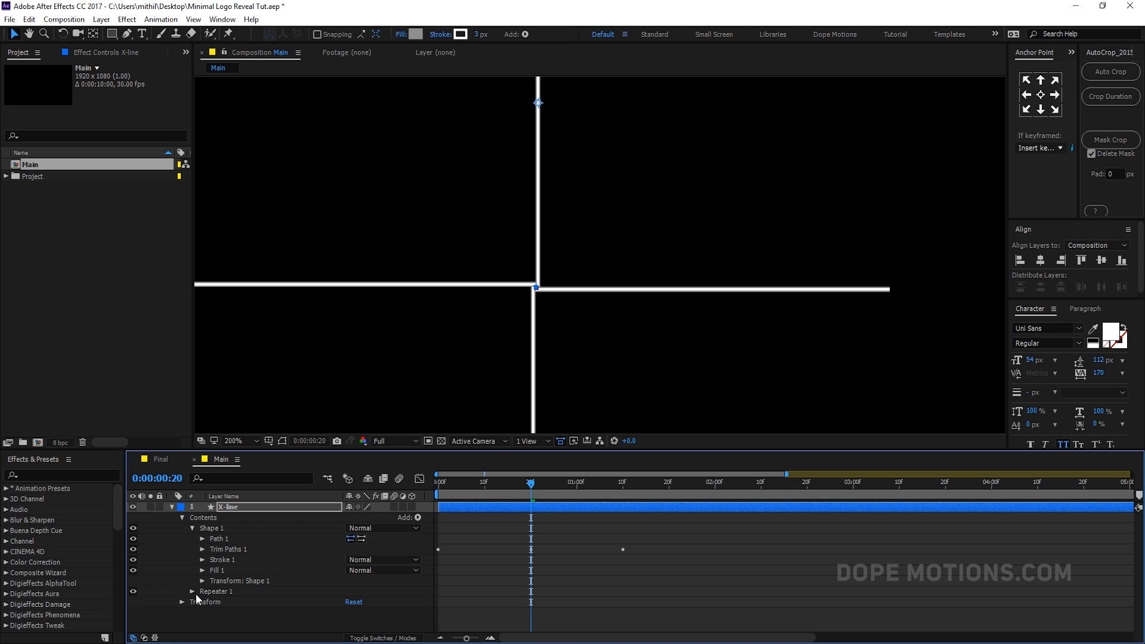
click(203, 582)
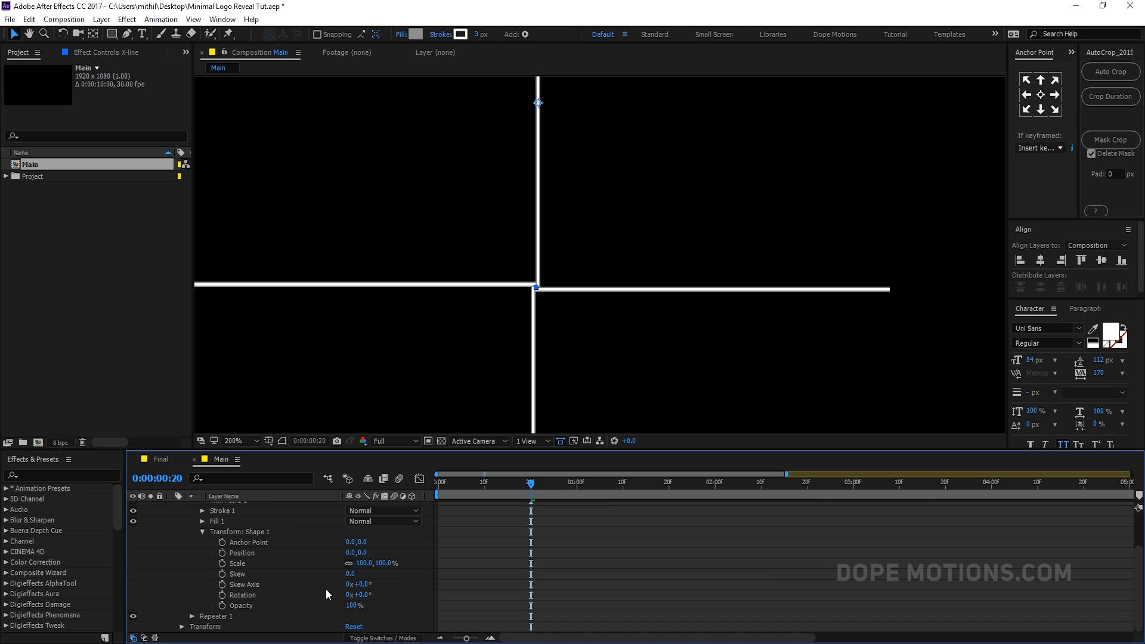
drag(349, 555, 351, 556)
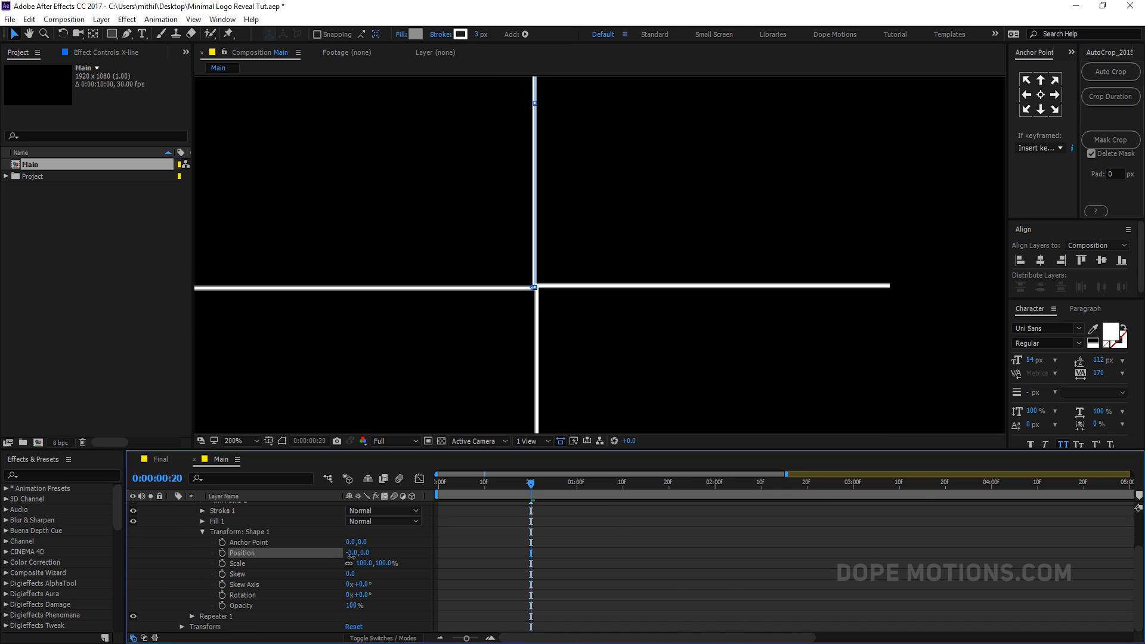
click(482, 590)
key(comma)
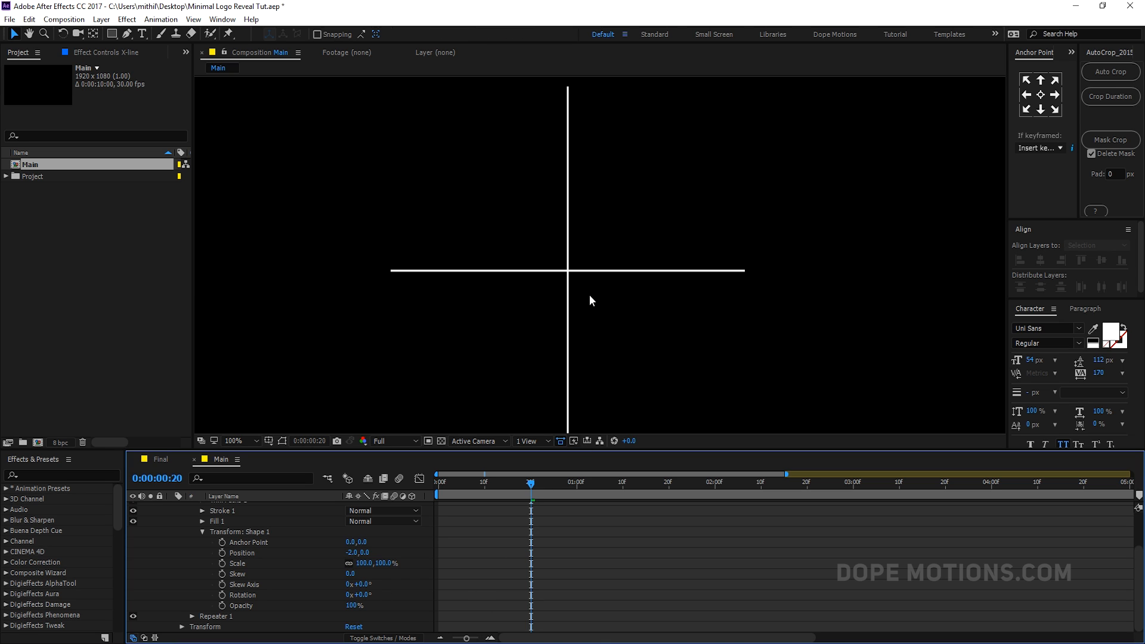
key(comma)
- Rotate the X-line layer 45° to turn the cross into an X
scroll(171, 535, up, 3)
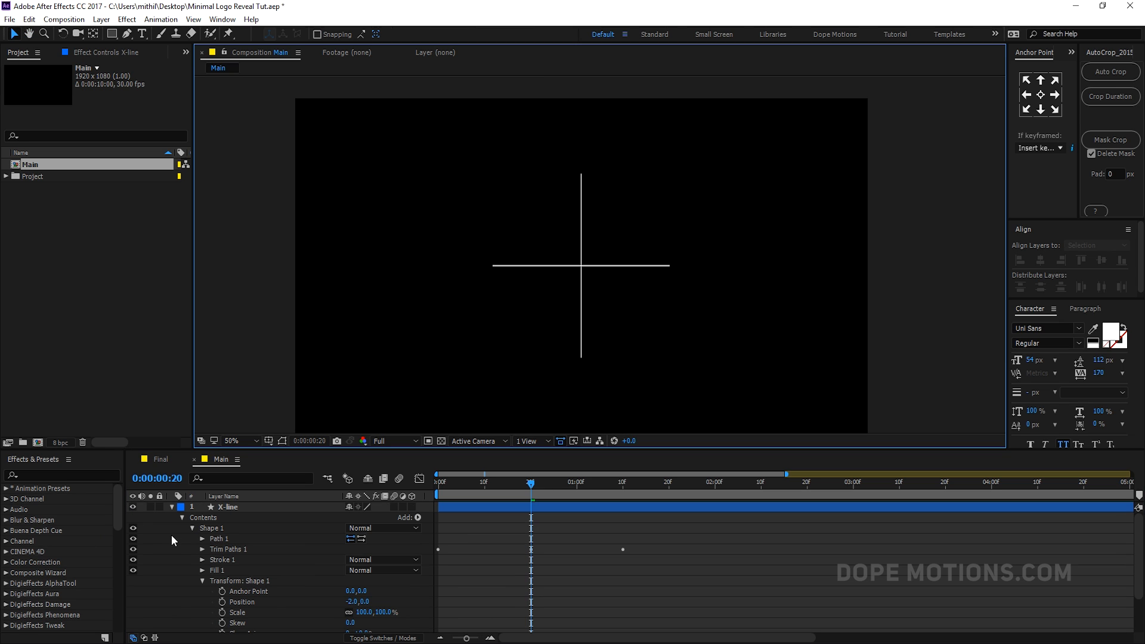
click(172, 507)
click(232, 508)
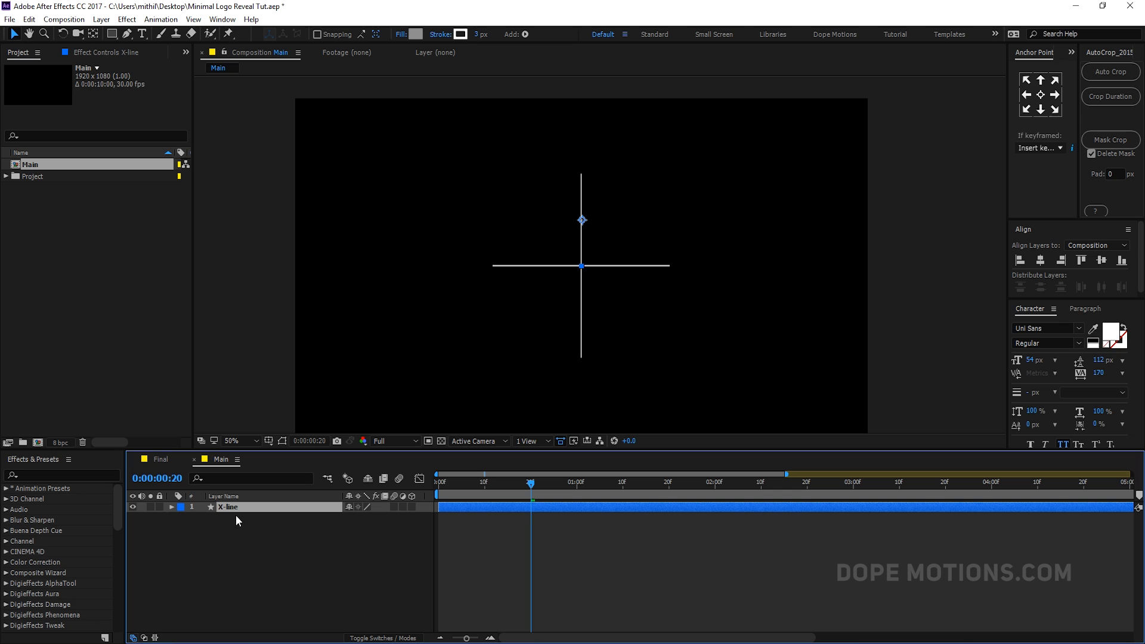
key(r)
click(363, 517)
text(45)
click(359, 553)
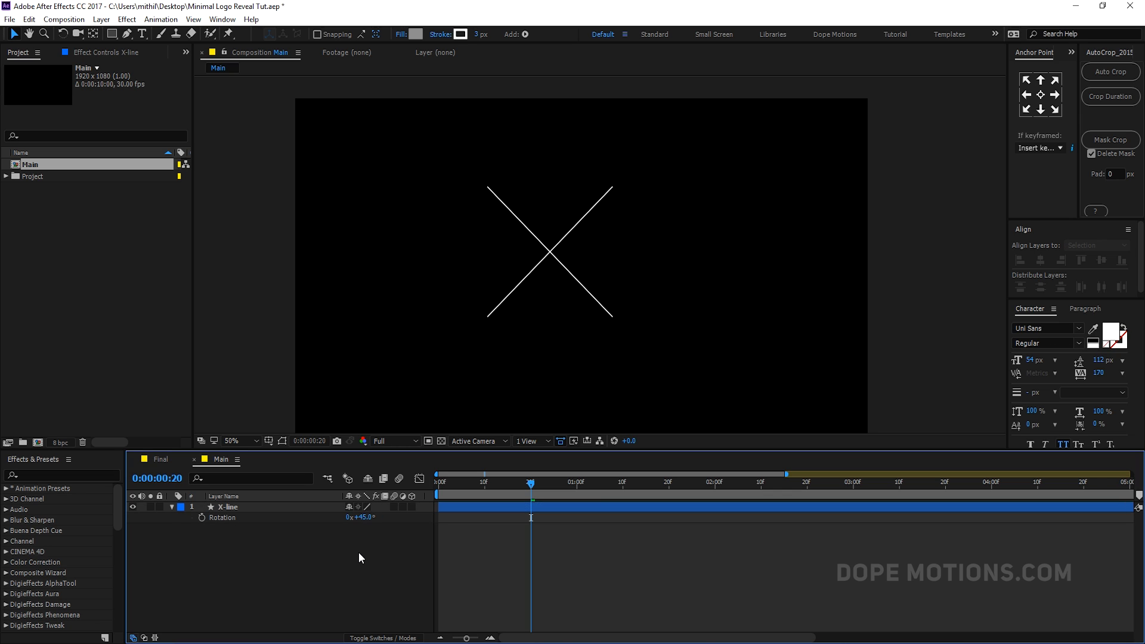
- Centre the X-line layer's anchor point on the X and align the layer horizontally and vertically to the composition's centre
click(236, 507)
click(1041, 94)
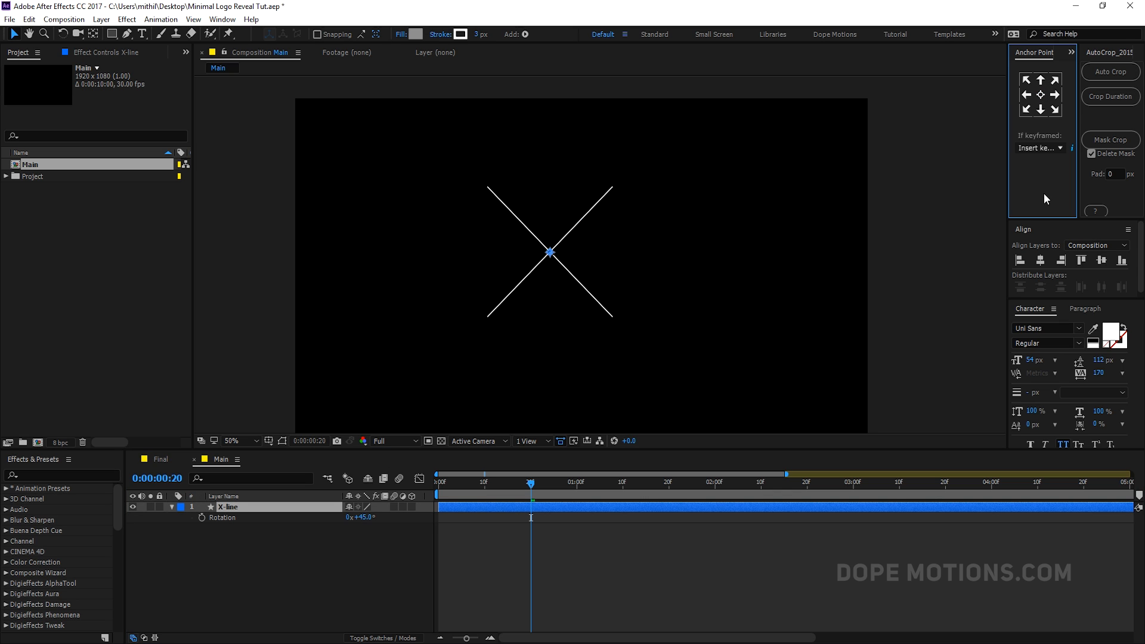
click(1041, 261)
click(1101, 260)
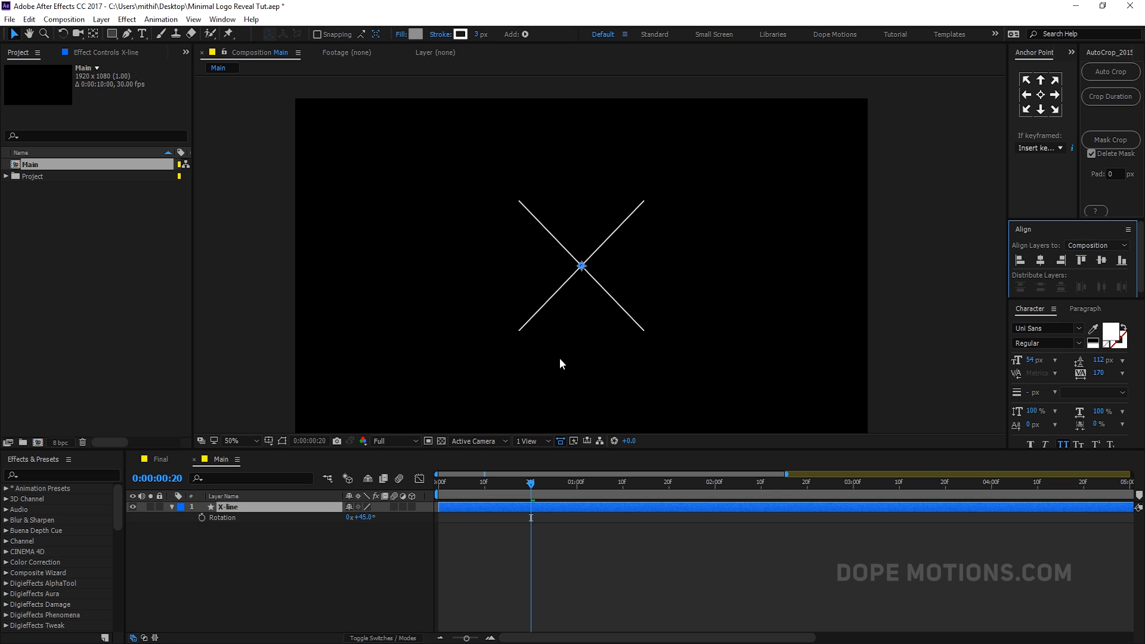
click(231, 571)
- Scrub through the X animation in Main and compare it with the square in the Final composition
drag(503, 481, 621, 491)
click(160, 459)
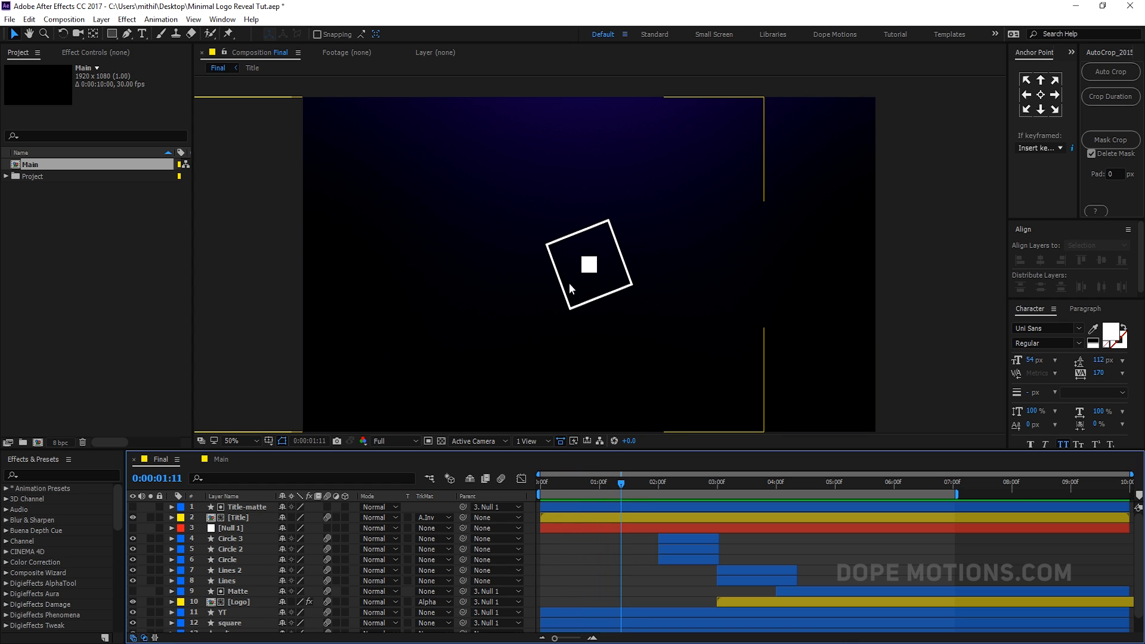
click(232, 461)
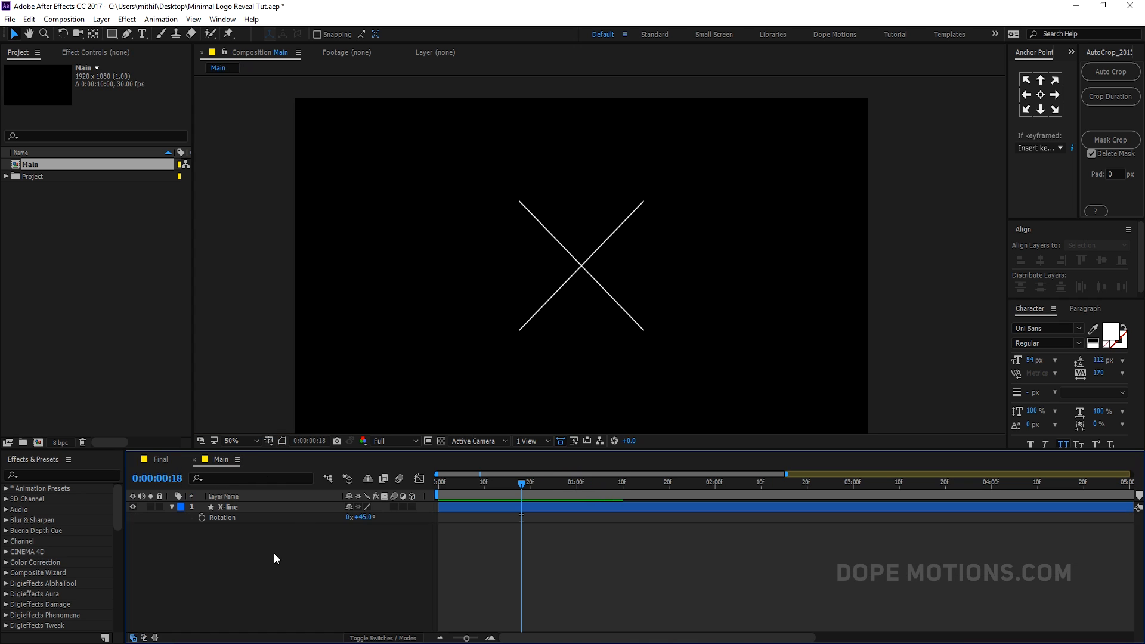
- Add a composition-sized rectangle shape layer with a 7 px white stroke above X-line at 0:00:00:20
key(r)
mouse_move(525, 489)
mouse_down()
mouse_move(577, 482)
mouse_move(530, 484)
mouse_up()
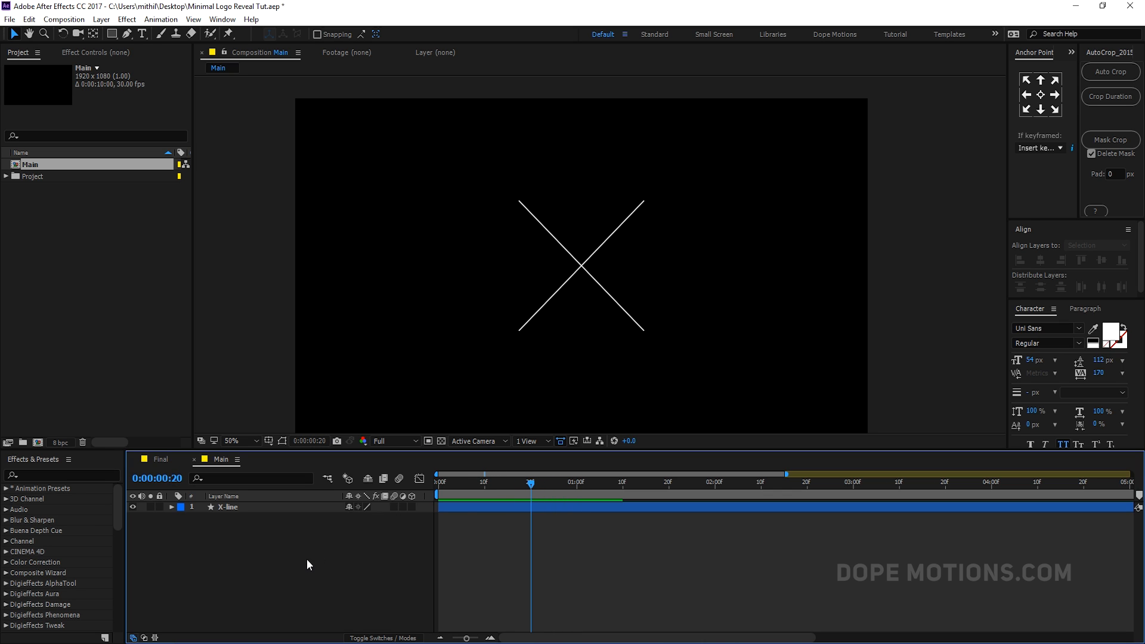
drag(111, 34, 179, 35)
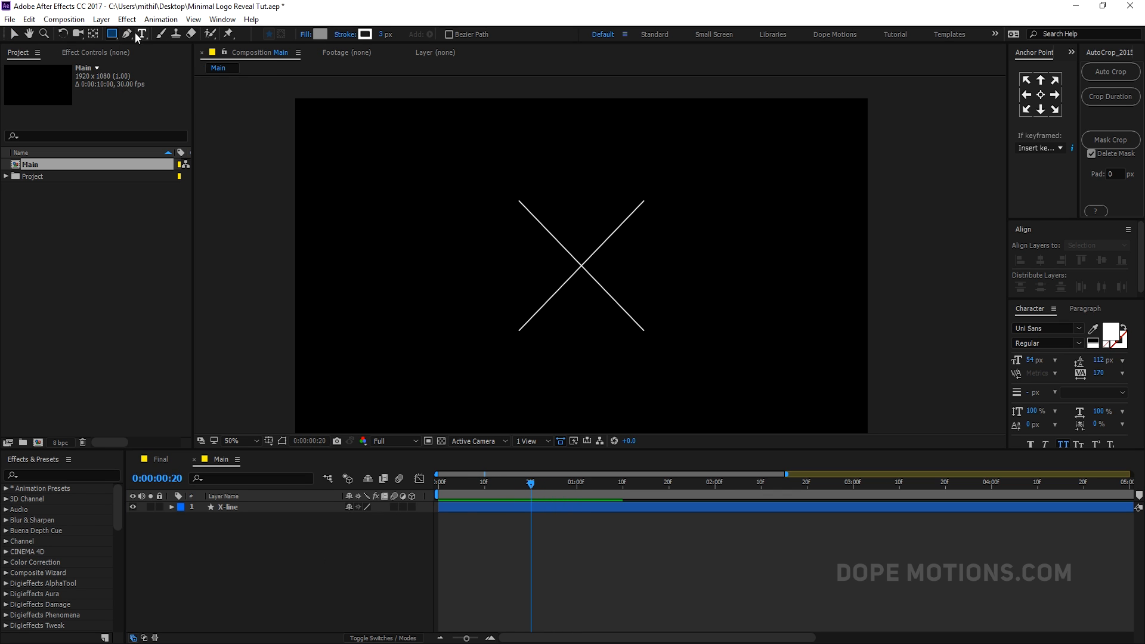
click(382, 34)
text(7)
key(Return)
double_click(112, 34)
key(v)
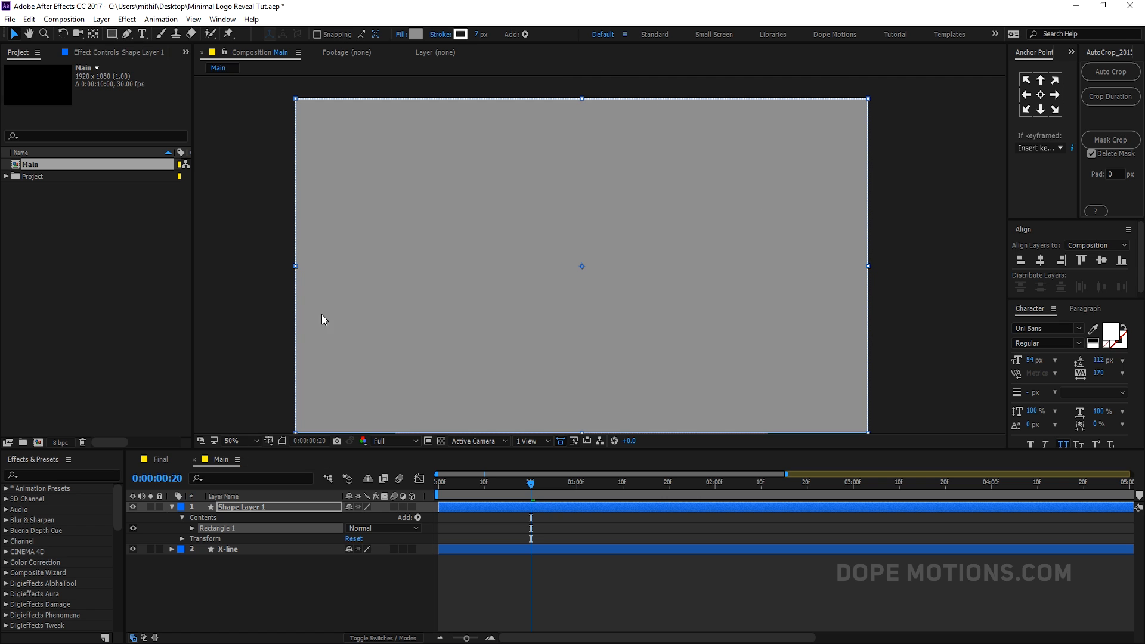
- Set the new rectangle's fill to None so that only its stroke is drawn
click(403, 34)
click(719, 242)
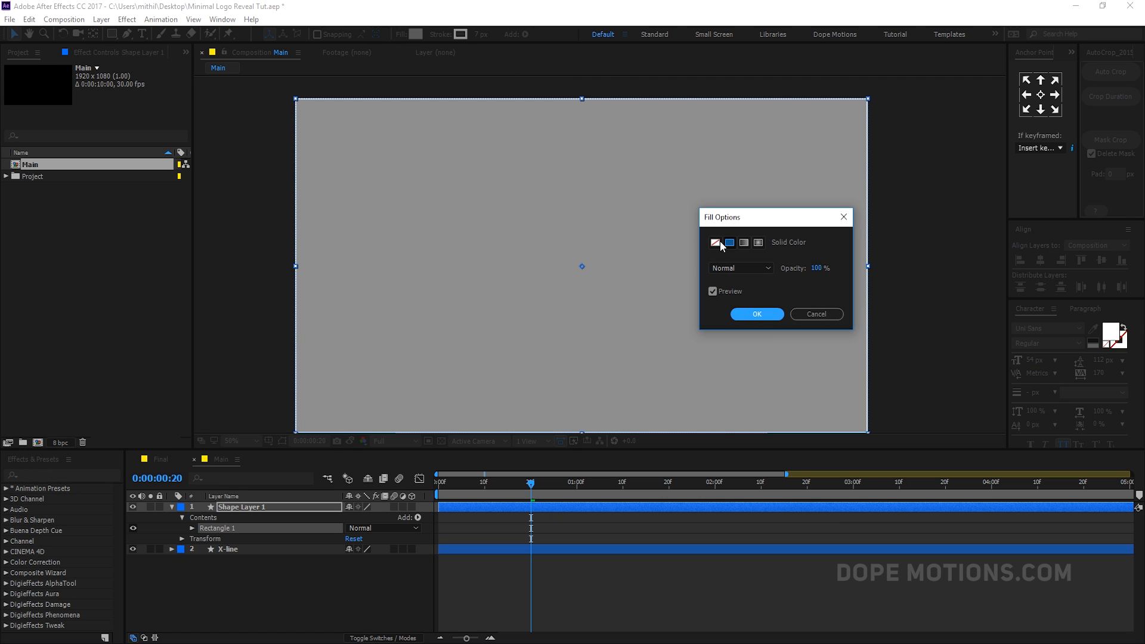
click(739, 311)
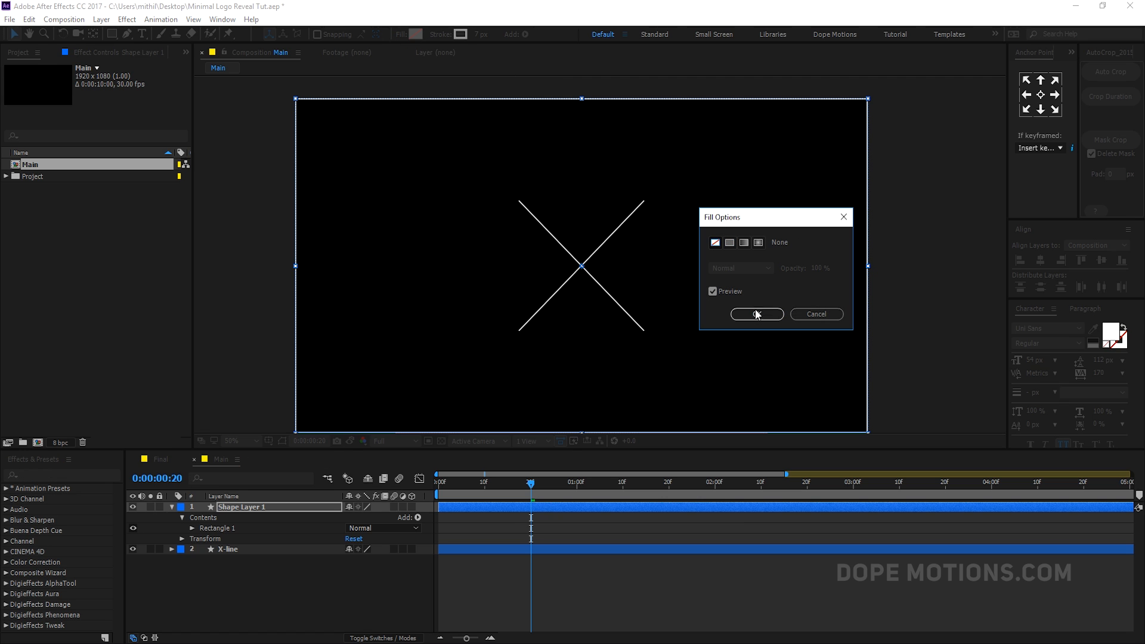
- Make the rectangle path a square with linked dimensions and set its Size to 250 by 250
click(191, 529)
click(203, 540)
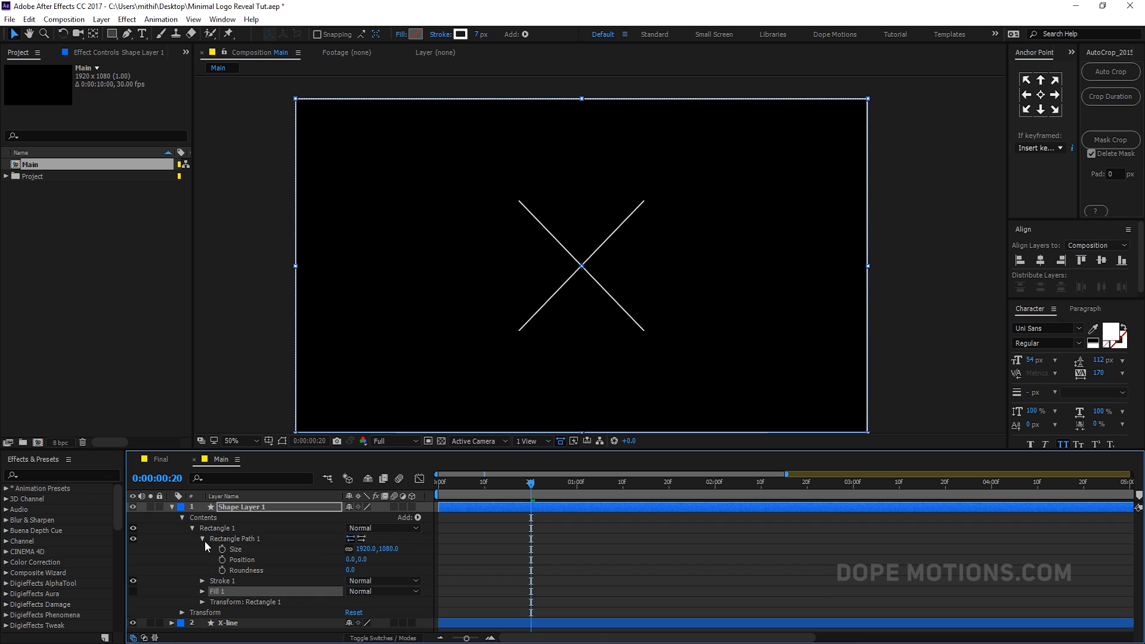
alt+click(349, 549)
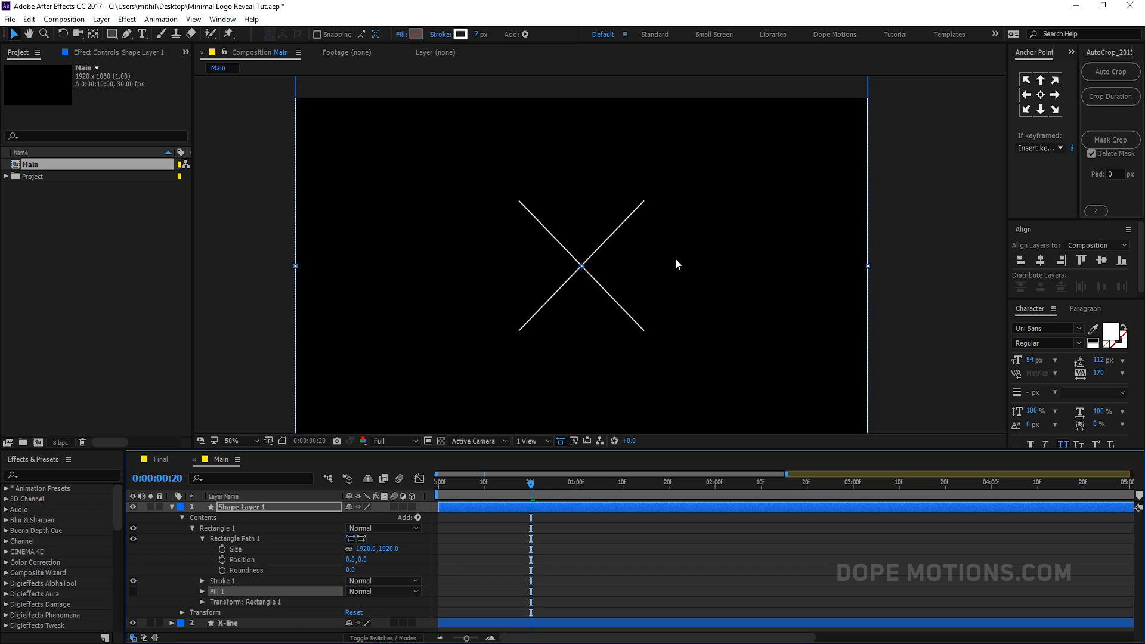
drag(394, 550, 541, 601)
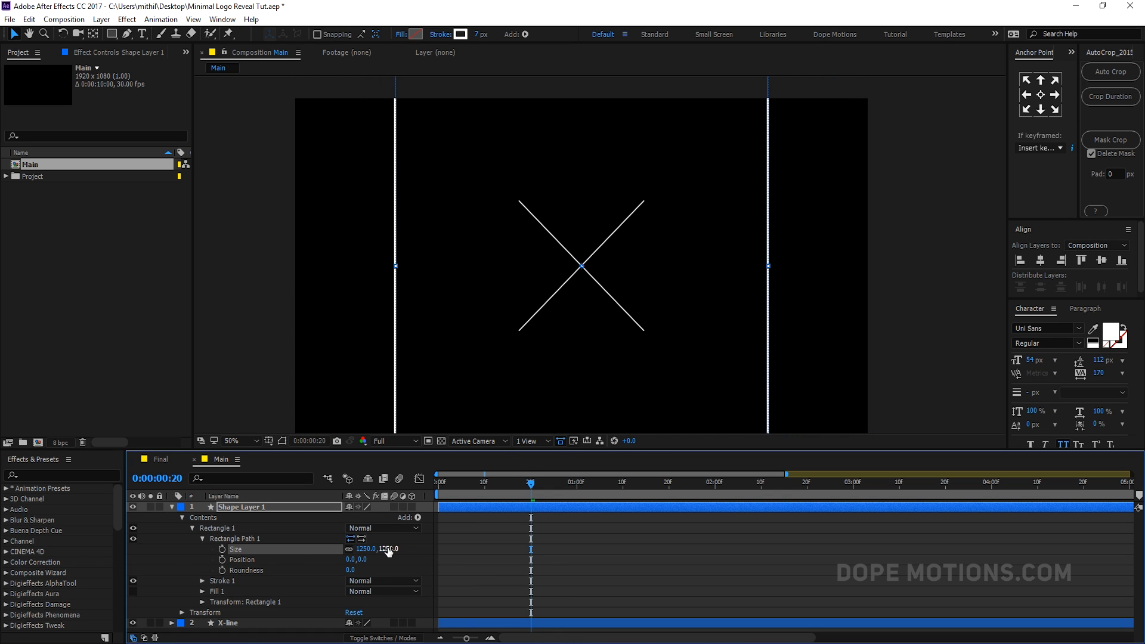
drag(388, 551, 4, 541)
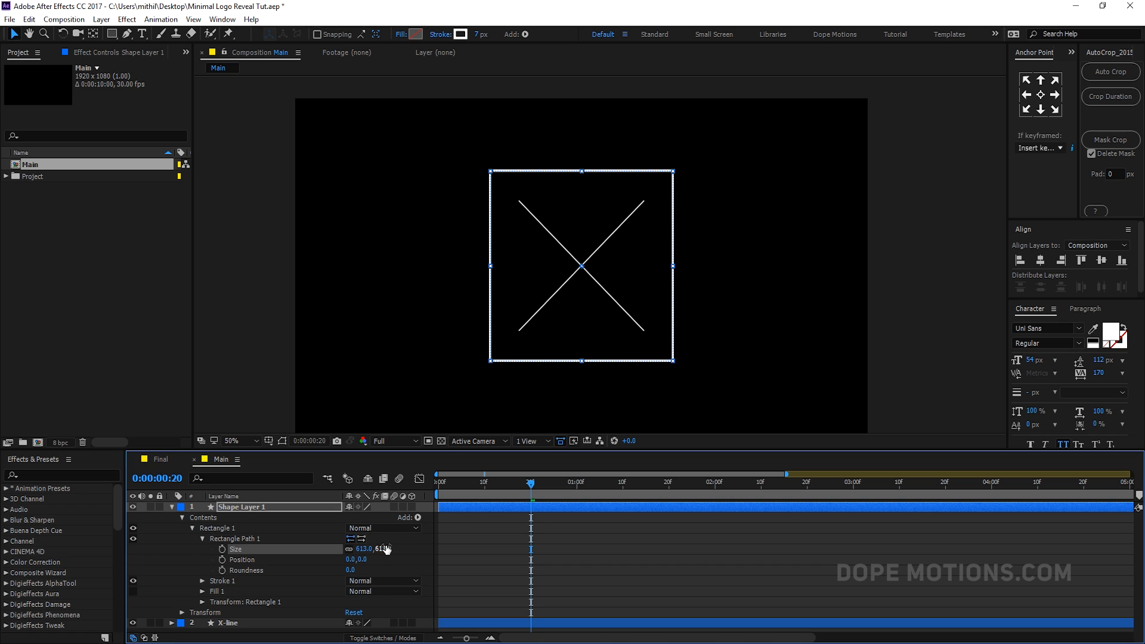
drag(384, 549, 201, 568)
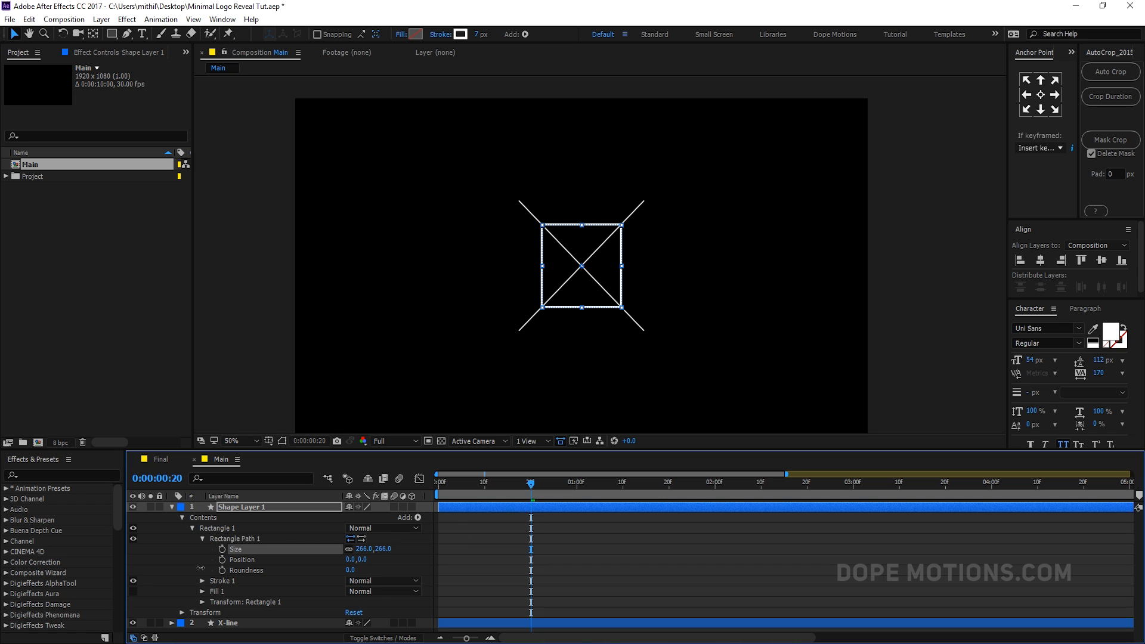
click(384, 549)
text(250)
key(Return)
click(418, 546)
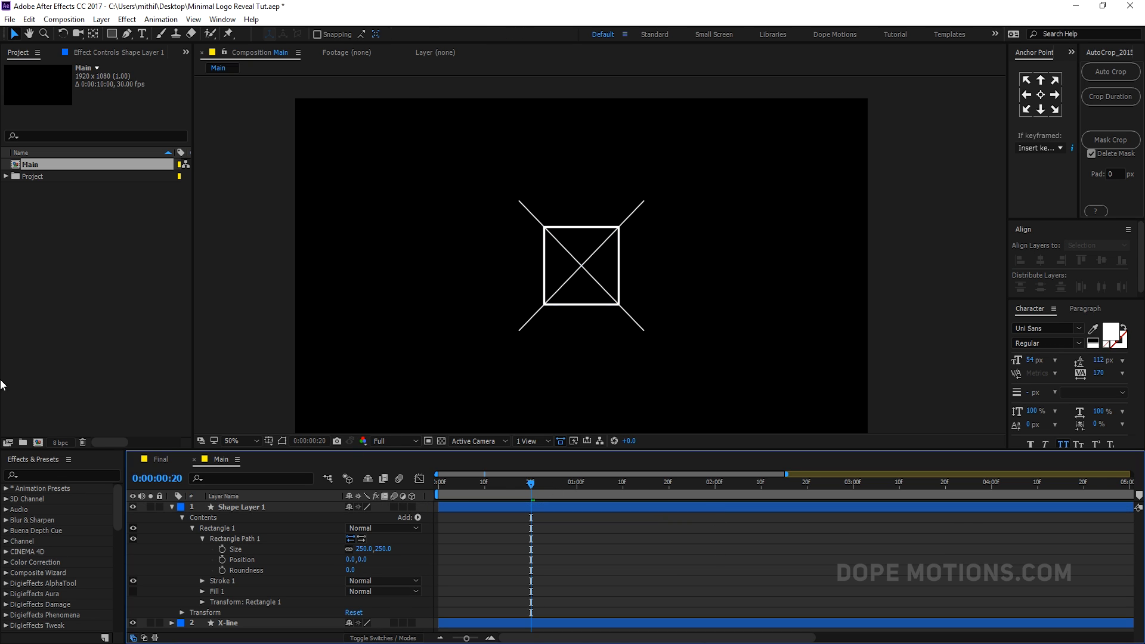
- Rename the square's shape layer as Cube
click(251, 506)
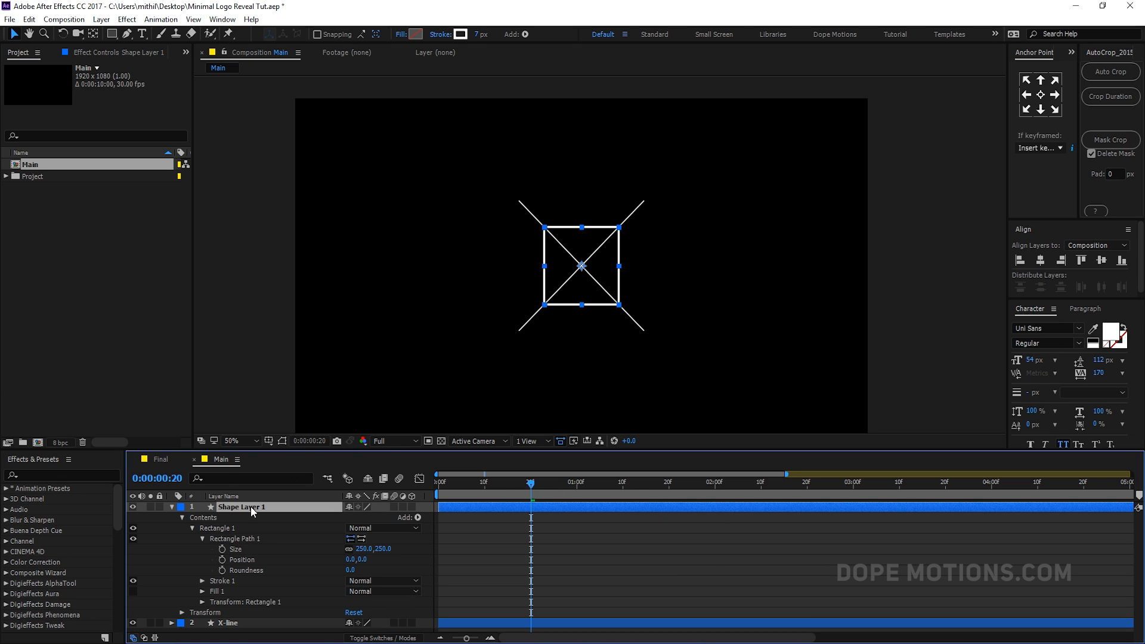
key(Return)
text(C)
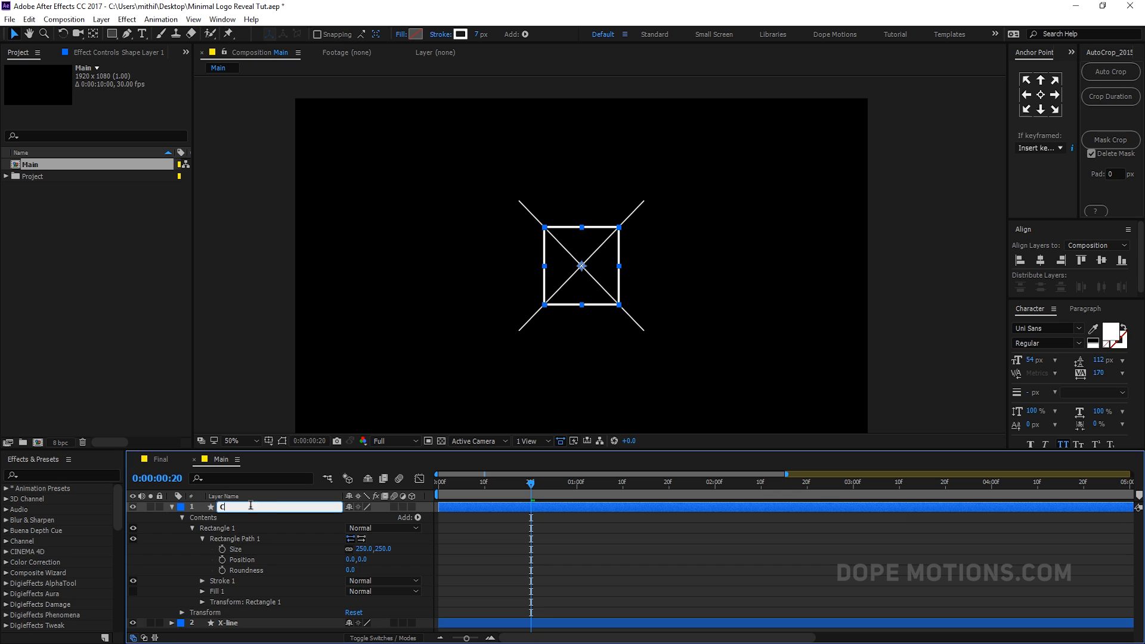
text(ube)
key(Return)
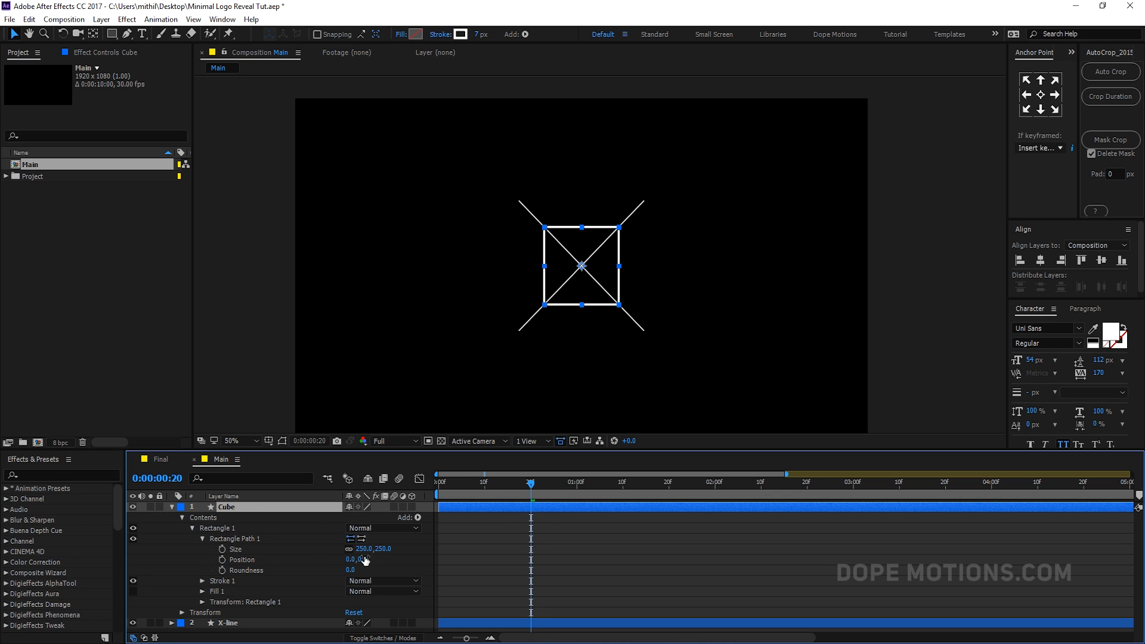
- Check the square's timing in the Final composition and add a Rotation keyframe to Cube at 0:00:02:00 in Main
drag(531, 485, 658, 489)
click(167, 462)
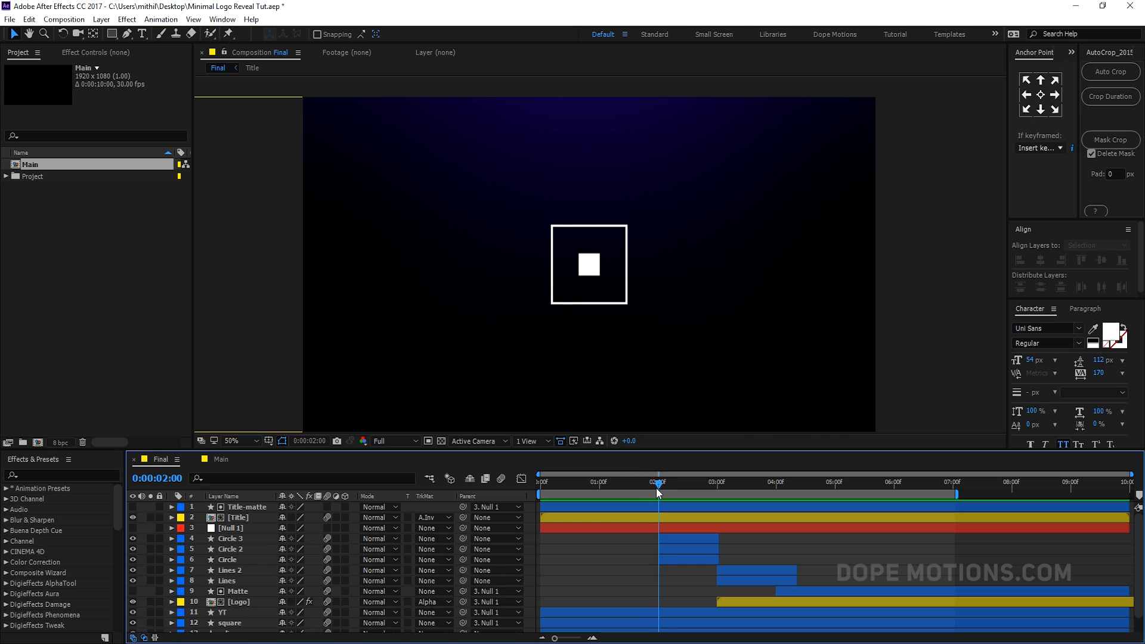
click(230, 459)
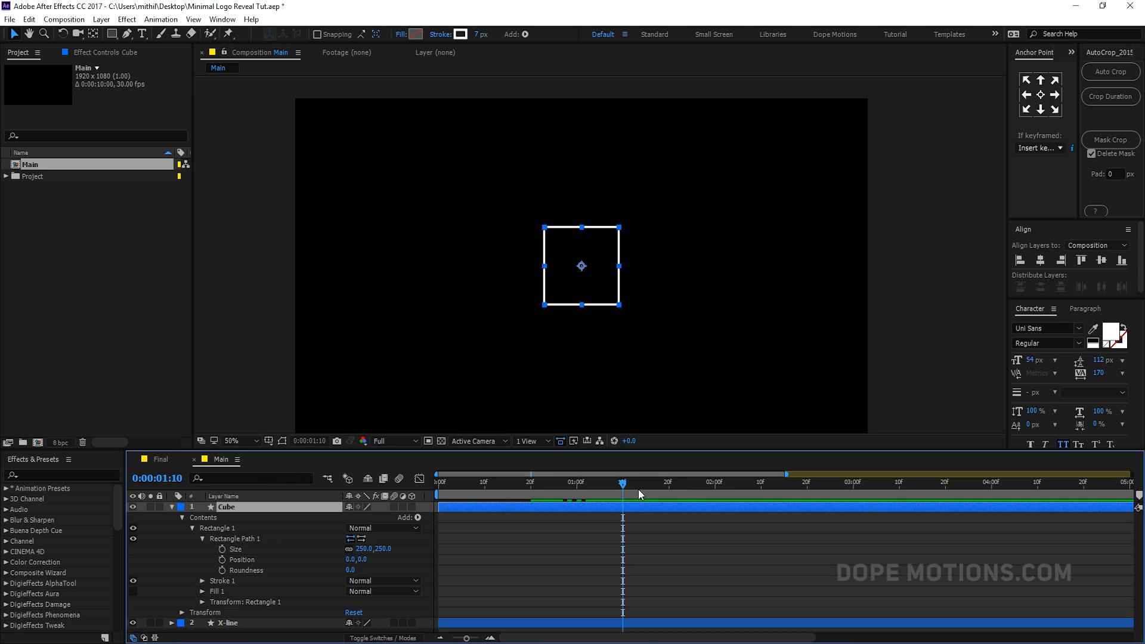
drag(626, 488, 718, 490)
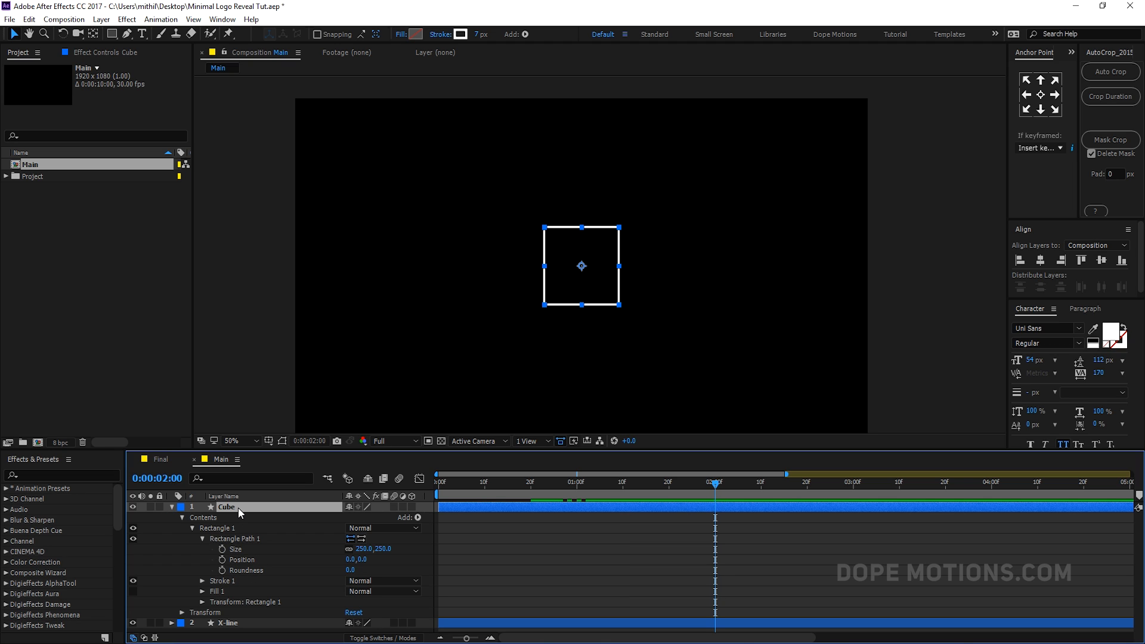
key(r)
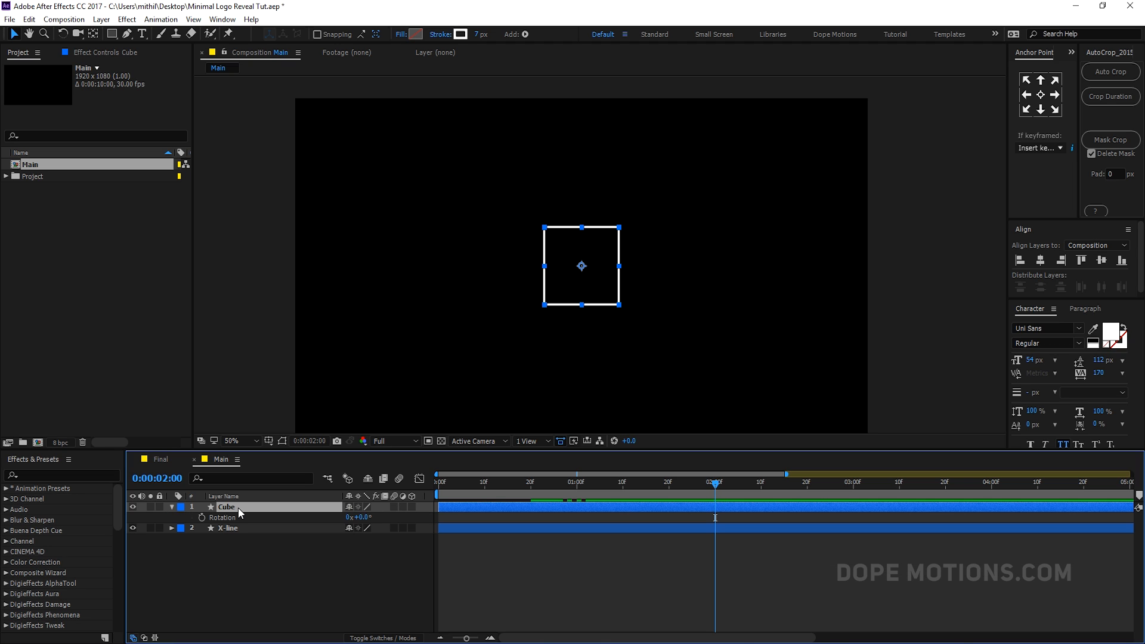
click(202, 518)
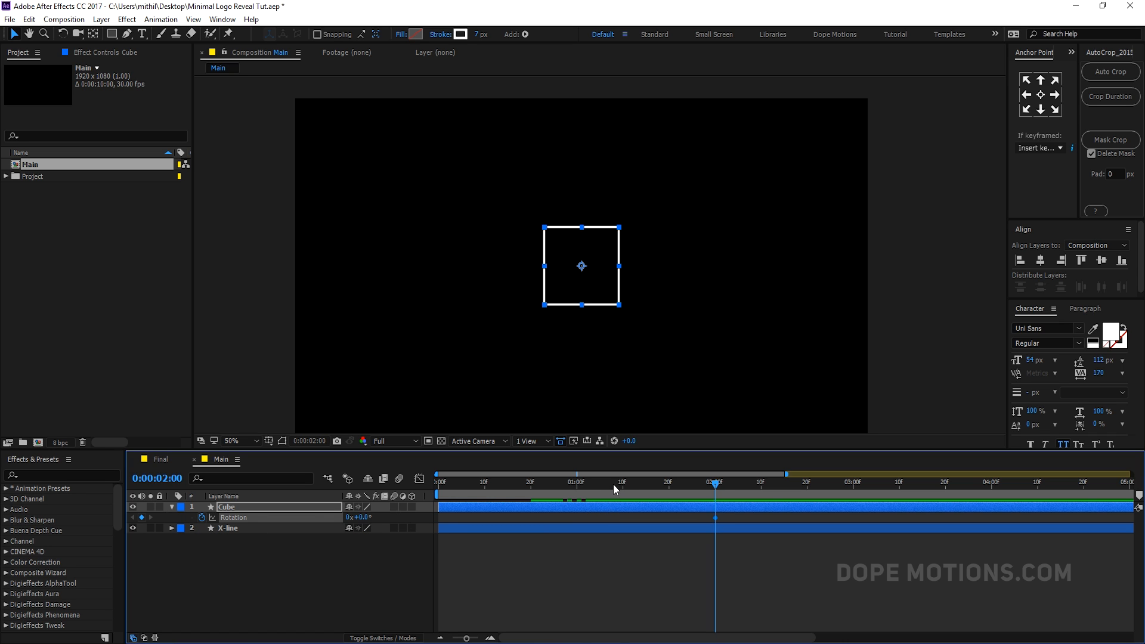
- Give Cube a counterclockwise starting Rotation keyframe at 0:00:00:25 and preview the spin up to 0:00:02:00
drag(614, 489, 553, 492)
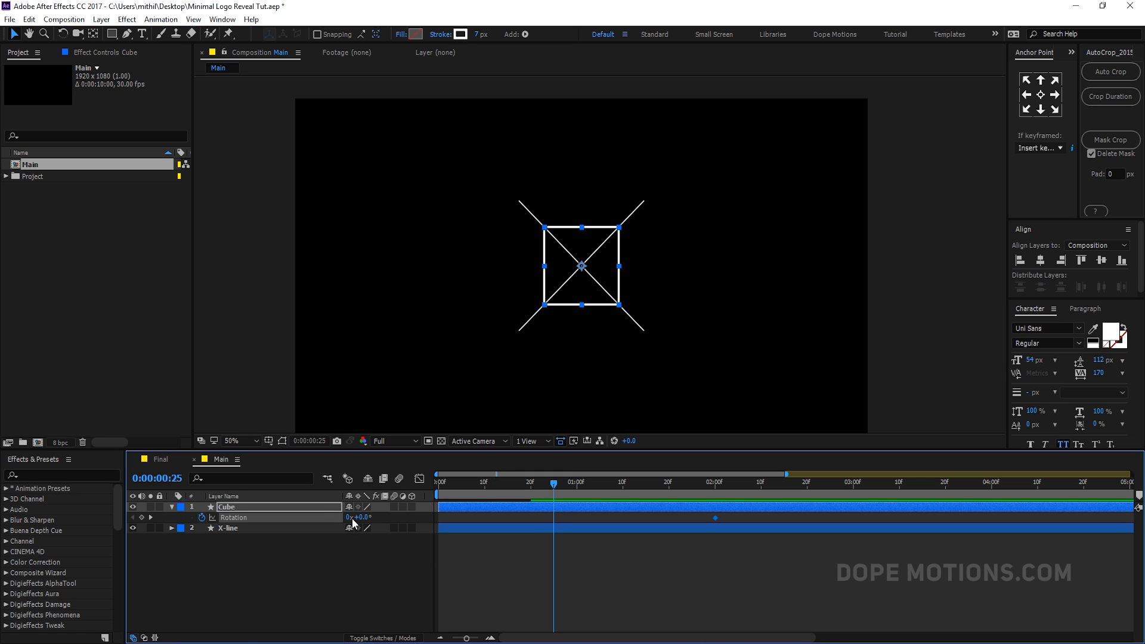
drag(360, 517, 269, 530)
drag(549, 488, 720, 498)
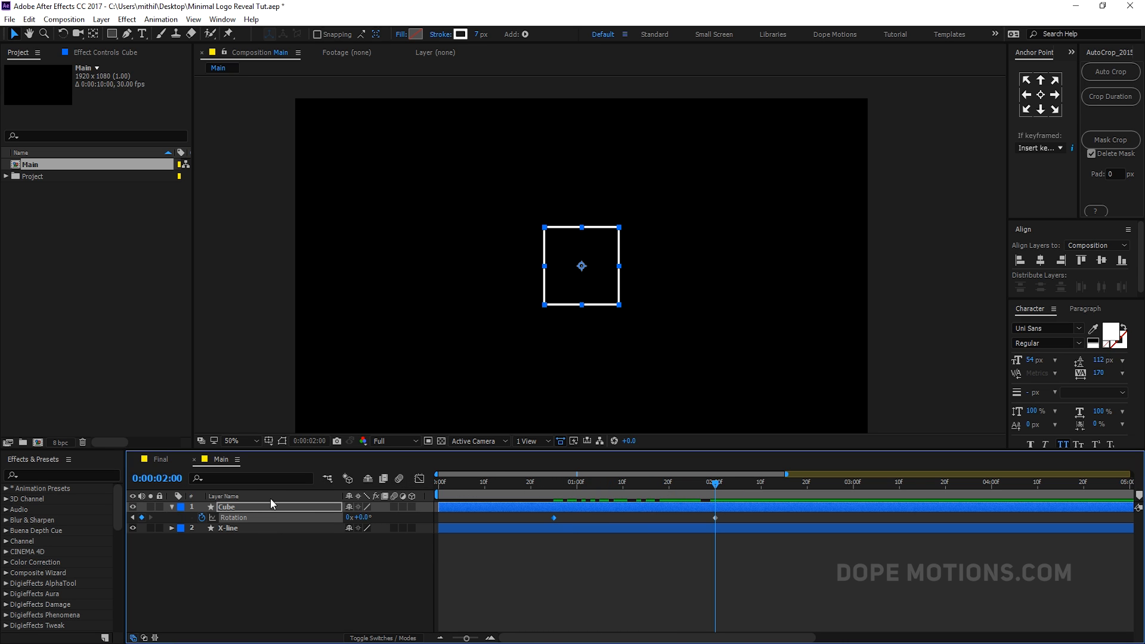
- Add a Size keyframe to Cube's rectangle path at 0:00:02:00 and move it to 0:00:01:20
click(236, 510)
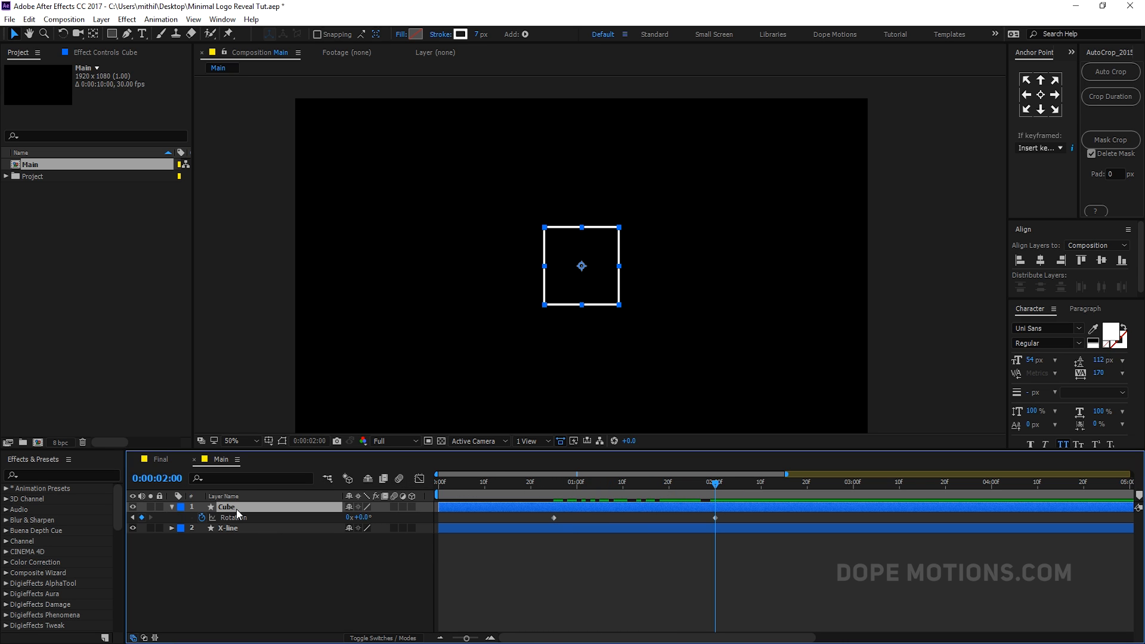
click(171, 507)
click(173, 508)
click(181, 529)
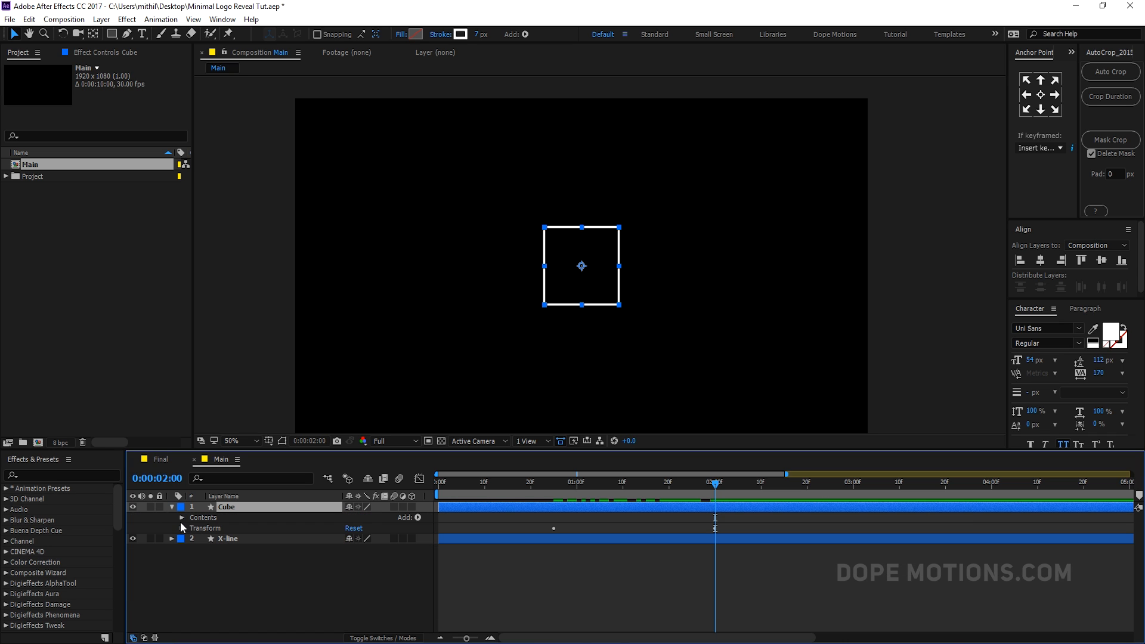
click(181, 518)
click(194, 529)
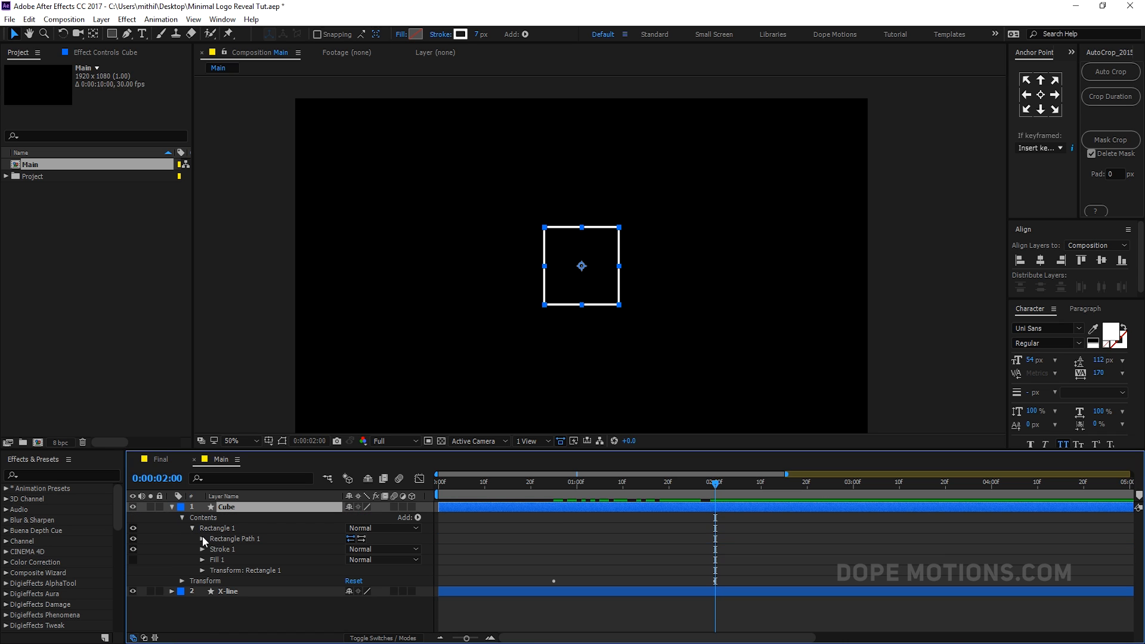
click(202, 537)
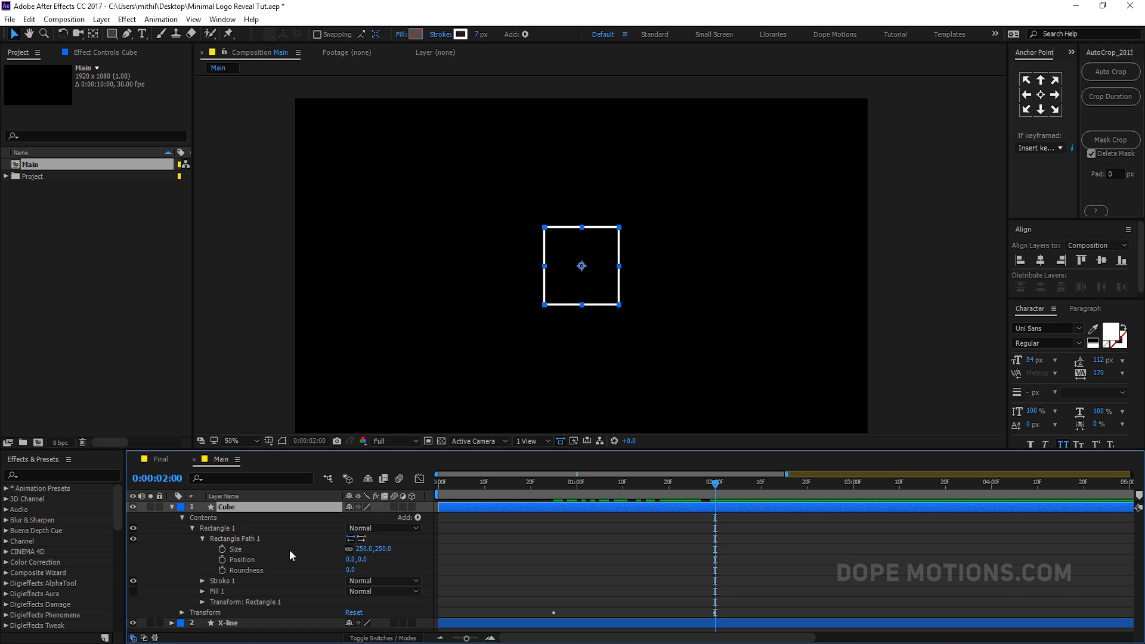
click(222, 548)
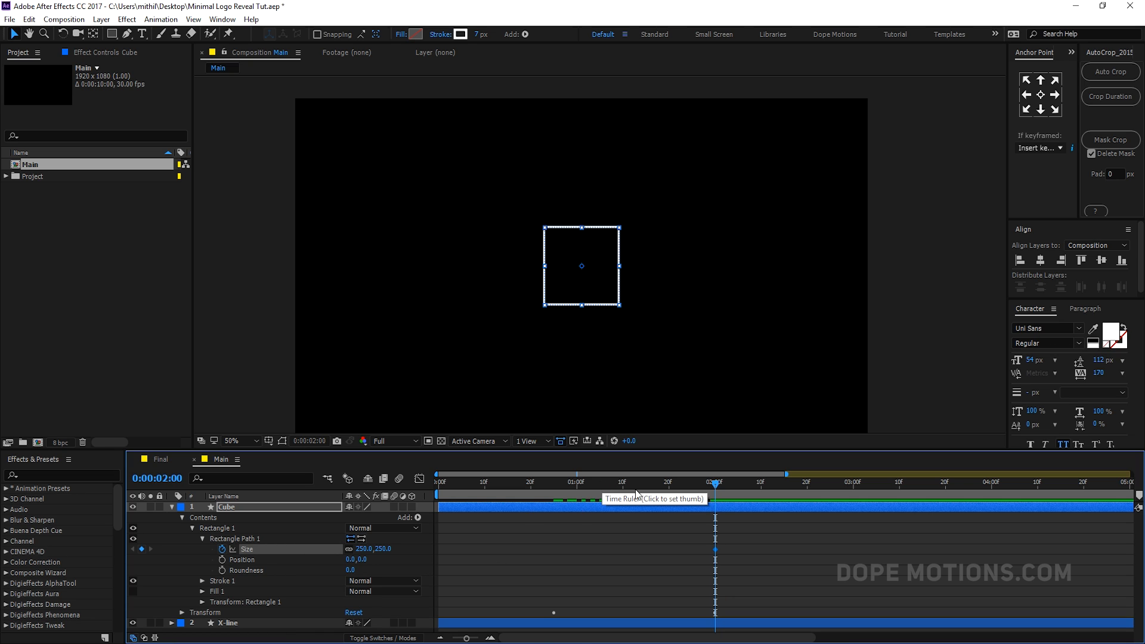
drag(715, 548, 669, 550)
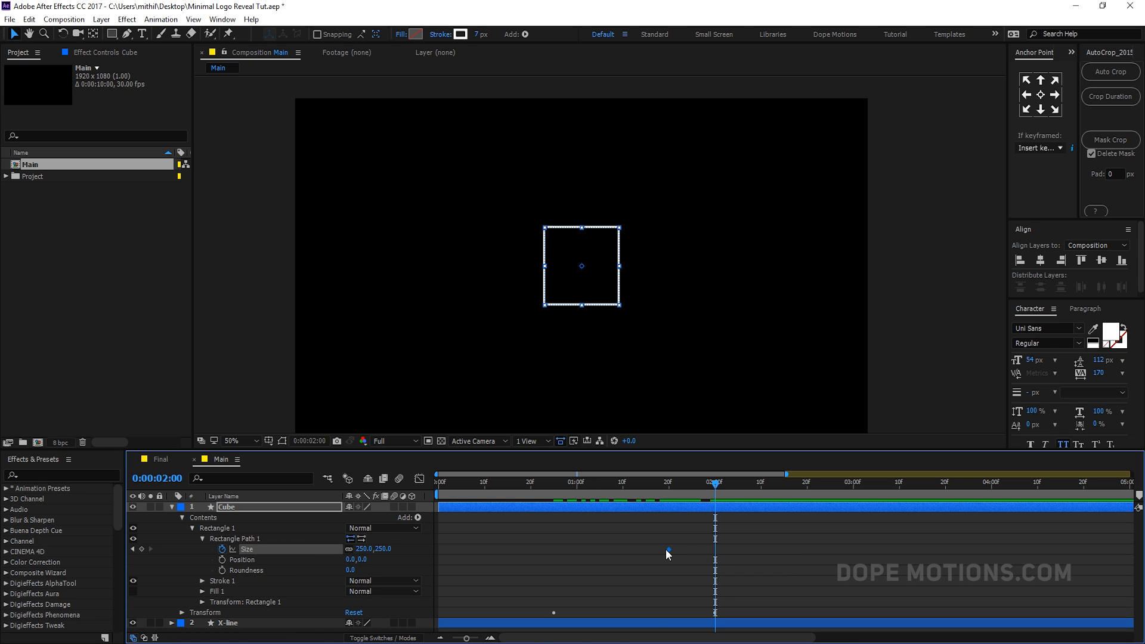
- Set the rectangle path's Size to 0 at 0:00:00:25
drag(667, 498, 554, 499)
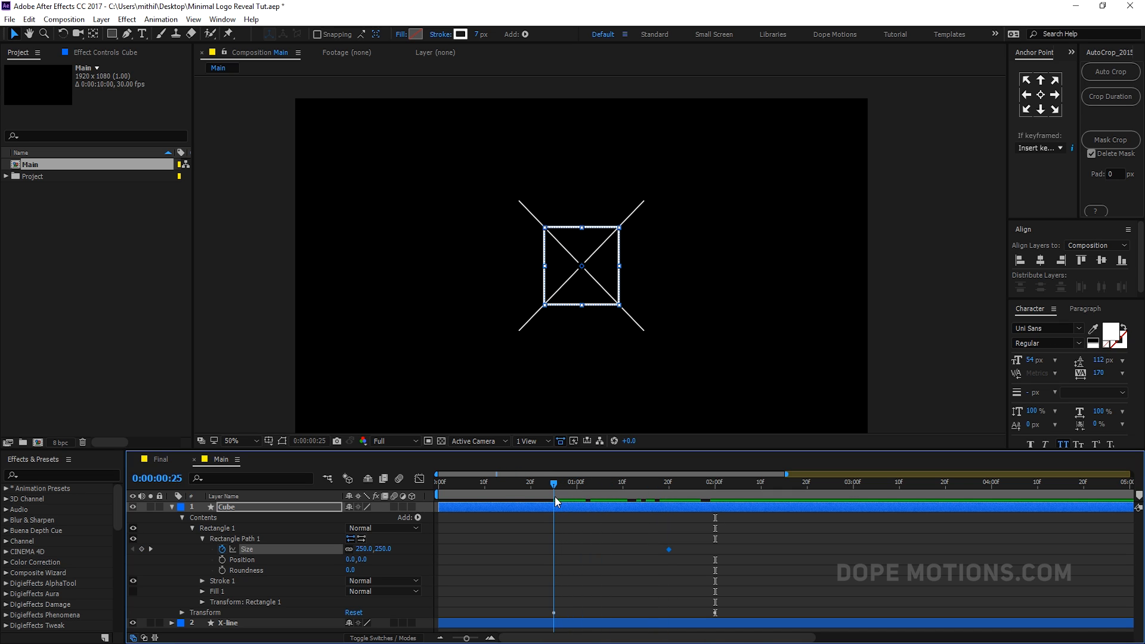
click(382, 548)
text(0)
key(Return)
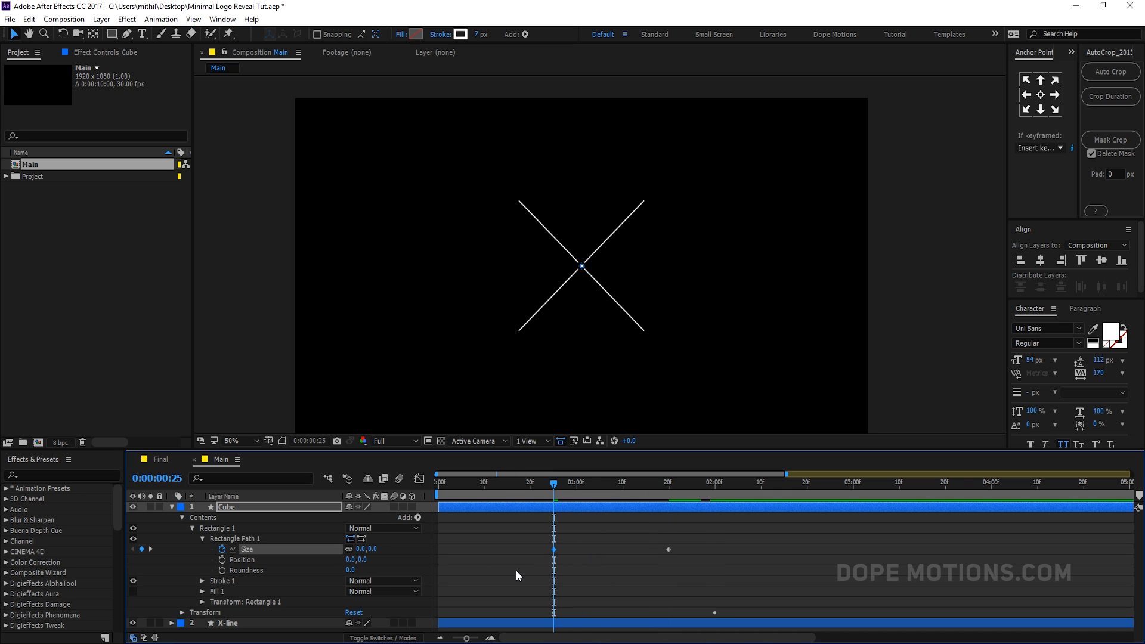
- Compare the growing square with the Final composition and move the ending Size keyframe to 0:00:02:00
drag(552, 486, 647, 482)
click(161, 459)
click(230, 455)
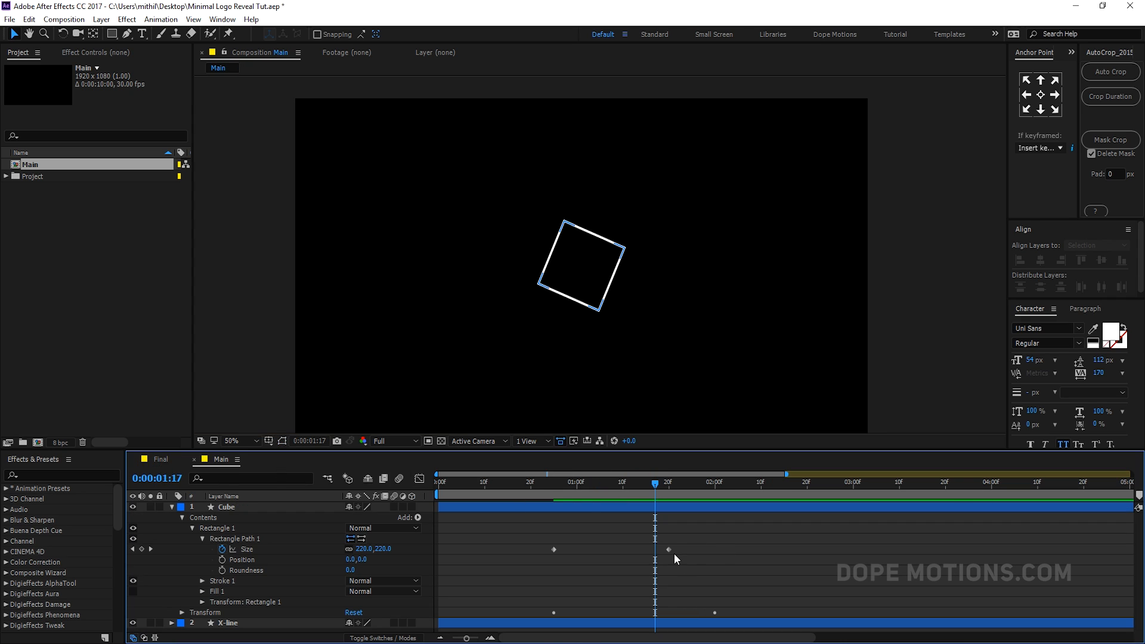
click(714, 549)
click(715, 487)
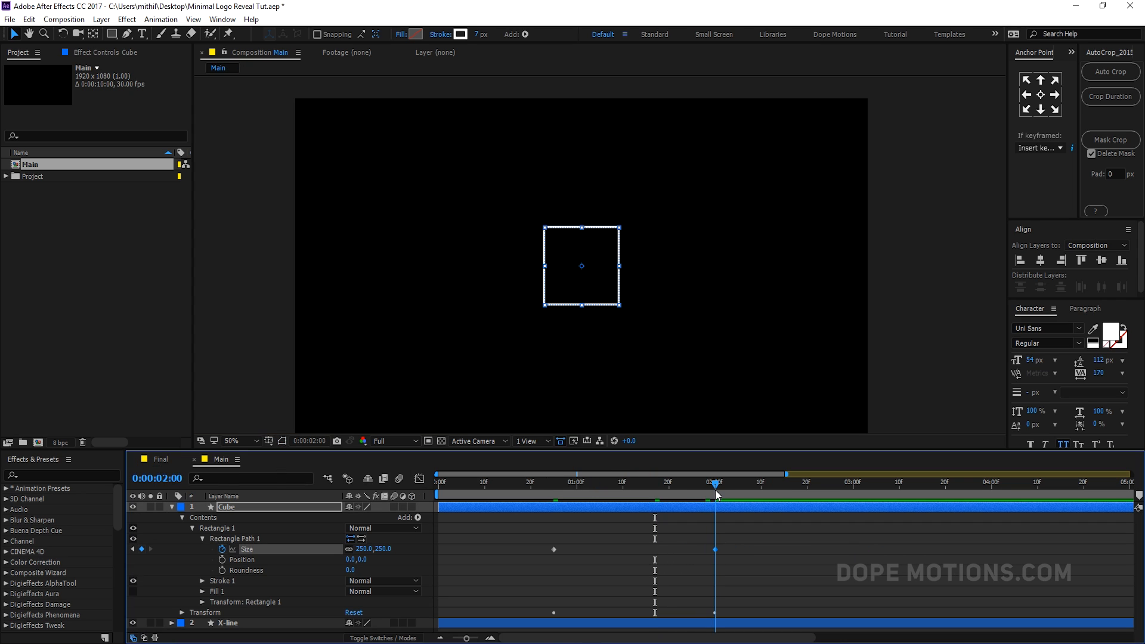
drag(717, 495, 725, 528)
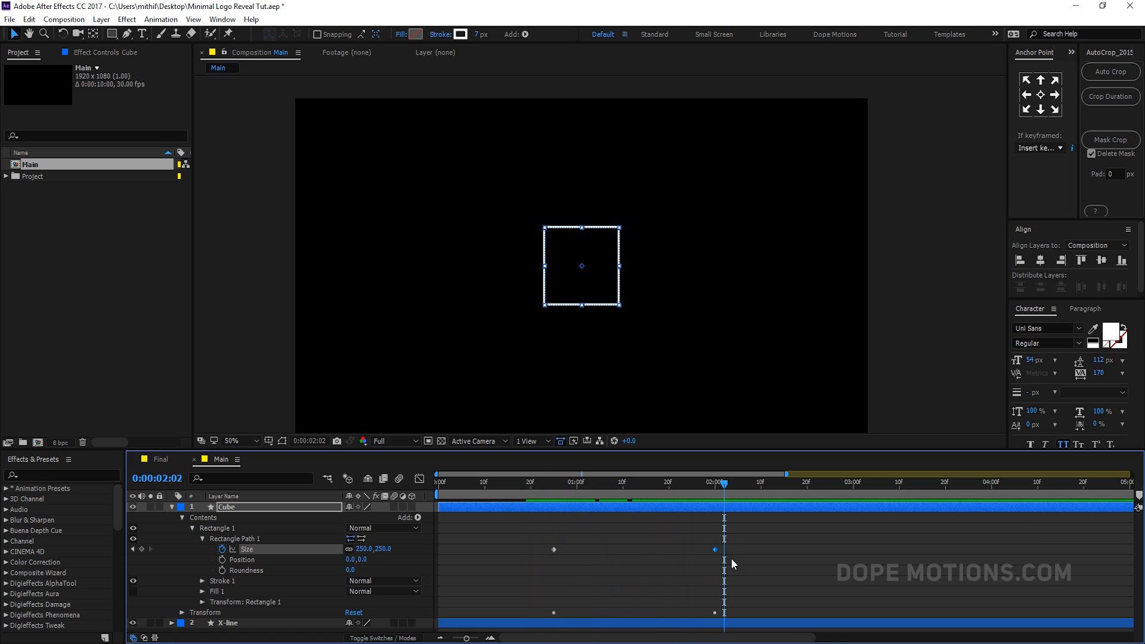
- Ease all of Cube's Size and Rotation keyframes, shape their speed curves to peak early with a long slowdown, and preview the motion
click(492, 506)
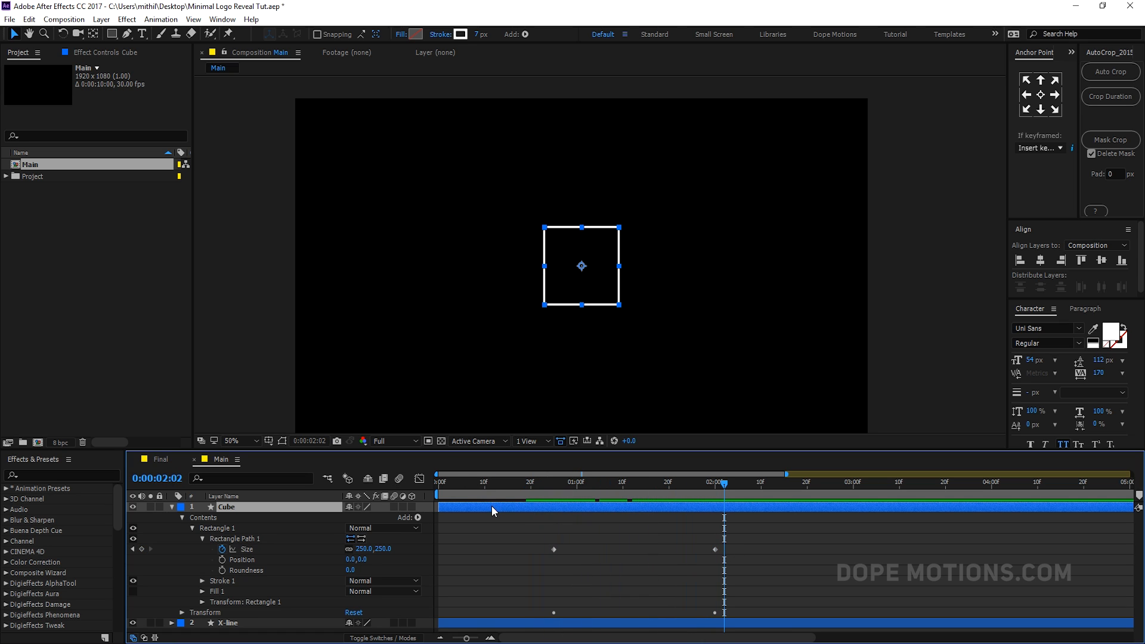
key(u)
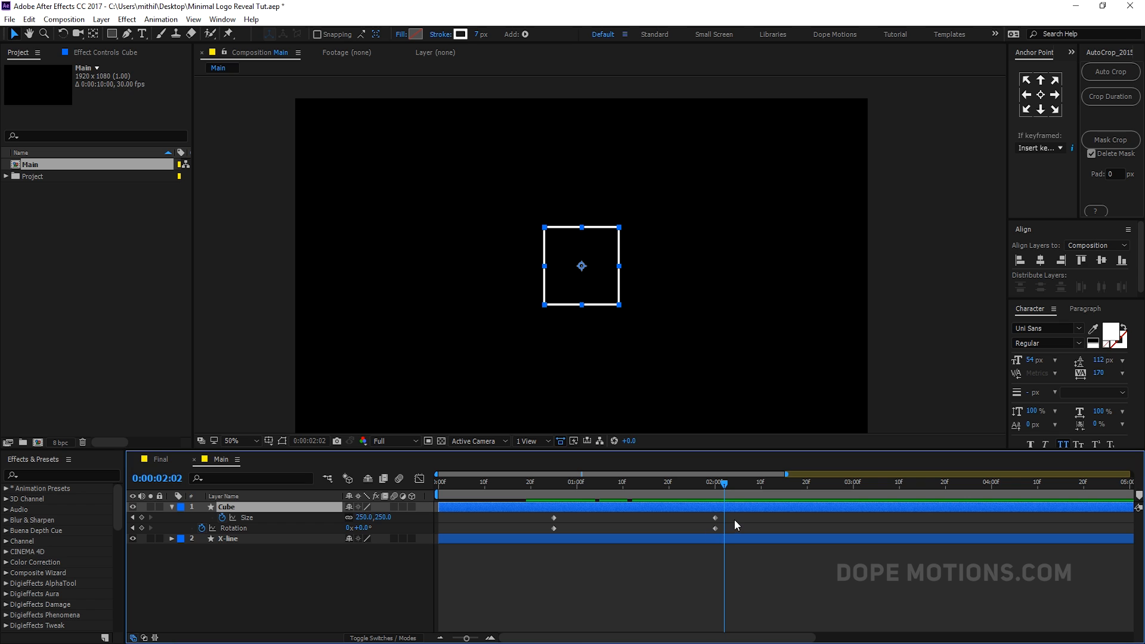
drag(735, 519, 532, 535)
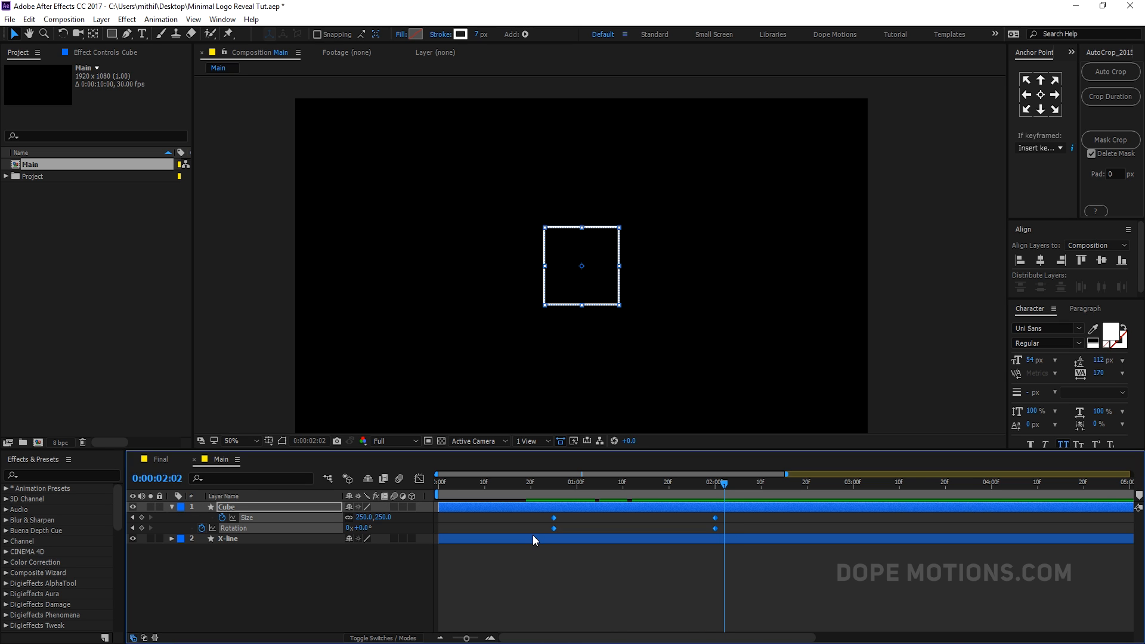
click(419, 479)
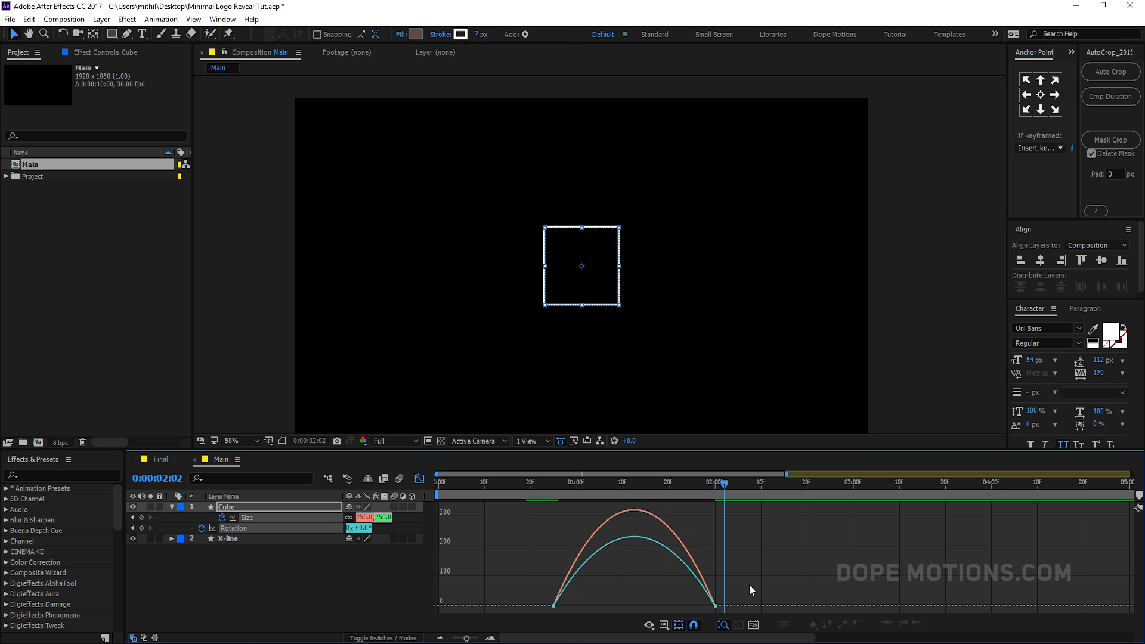
drag(746, 538, 634, 595)
click(558, 488)
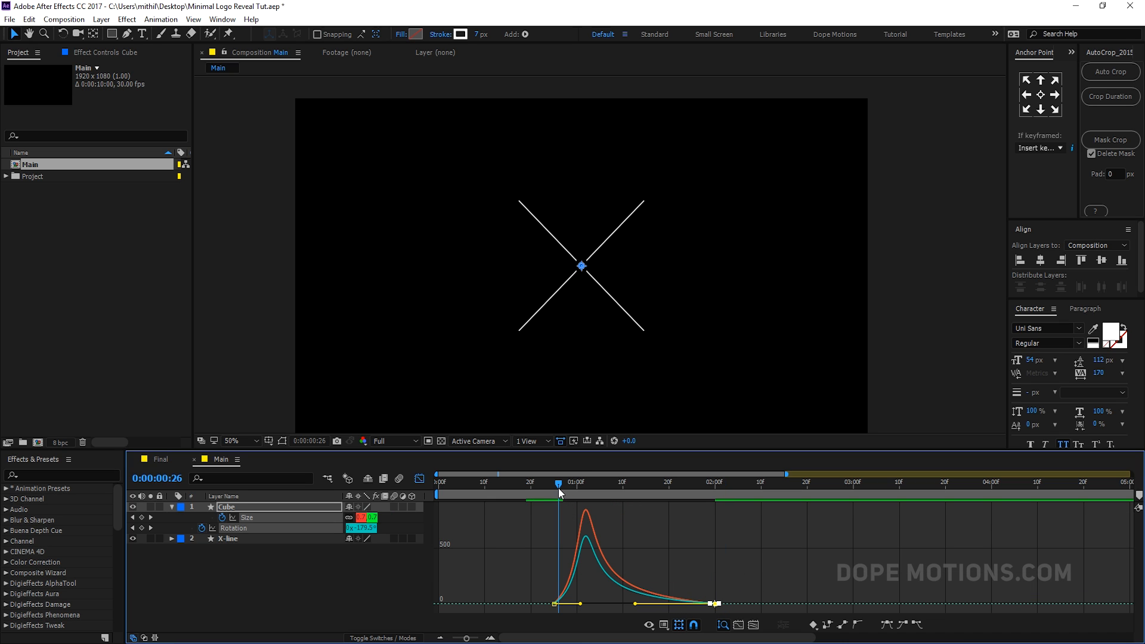
key(space)
key(space)
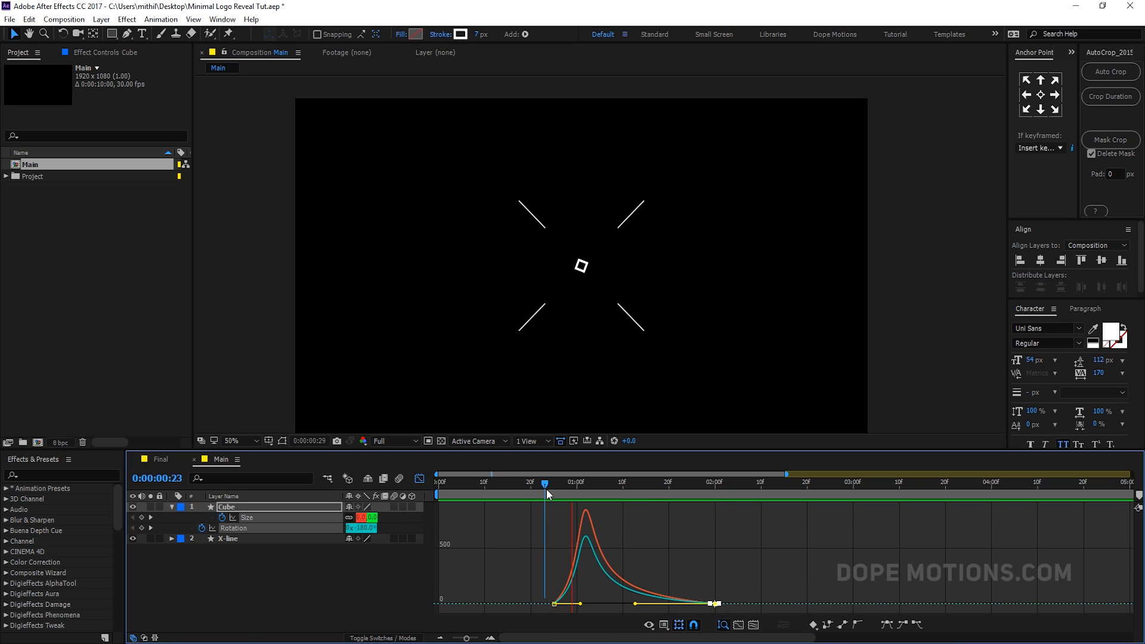
key(space)
click(419, 479)
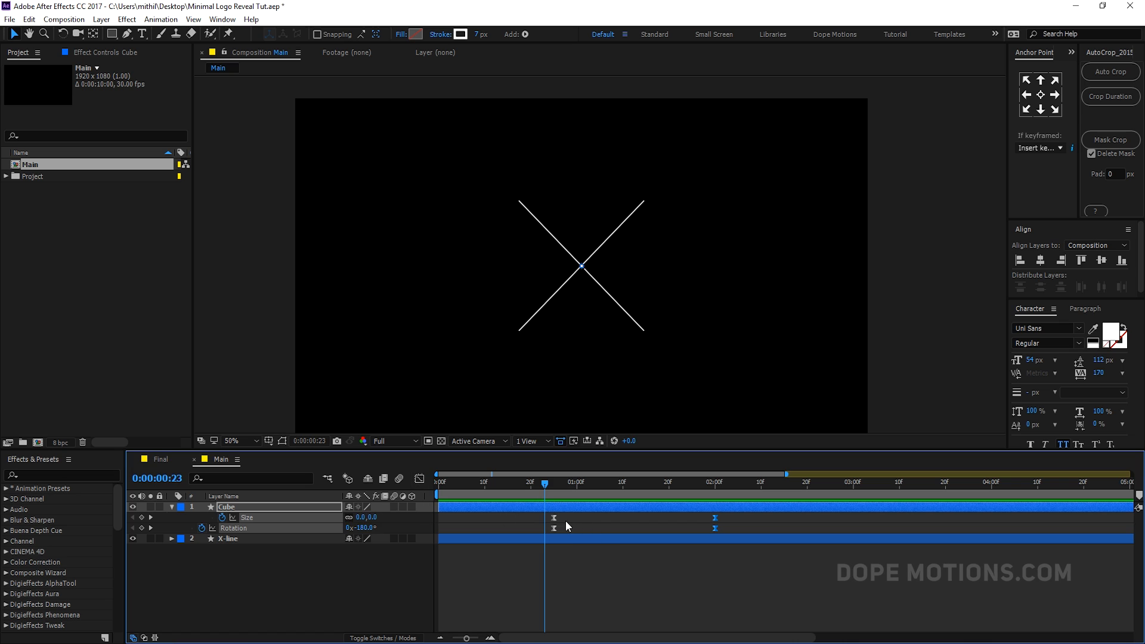
- Shift Cube's Size and Rotation keyframes earlier to start at 0:00:00:20 and end at 0:00:01:25, and preview from the start
drag(538, 516, 690, 521)
mouse_move(535, 488)
mouse_down()
mouse_move(564, 489)
mouse_move(545, 493)
mouse_up()
click(522, 572)
key(space)
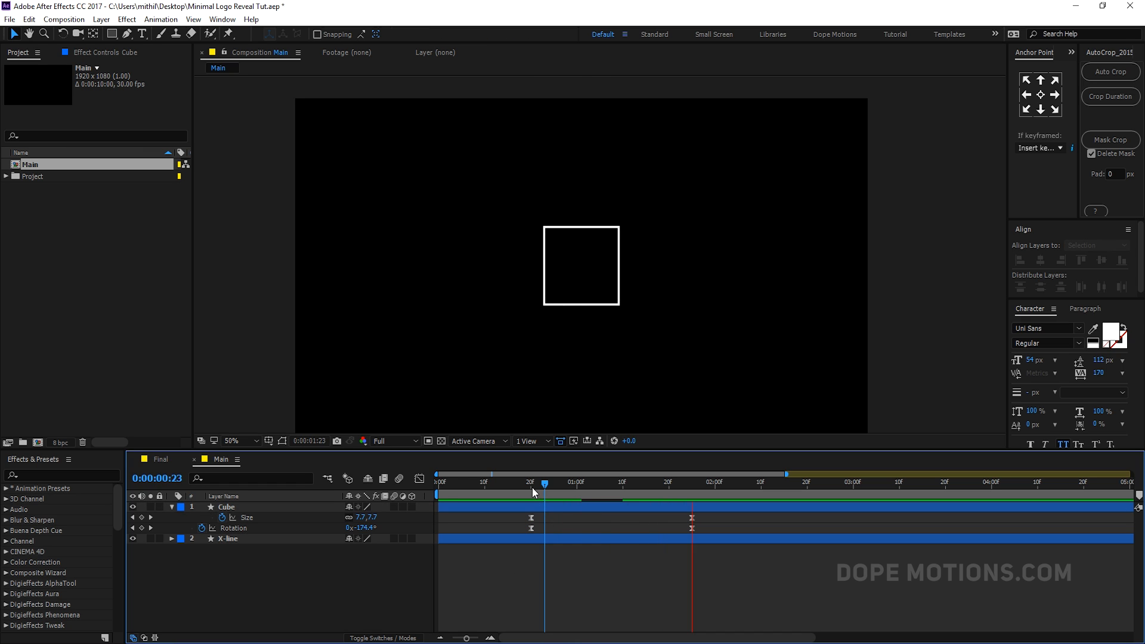
key(Home)
key(space)
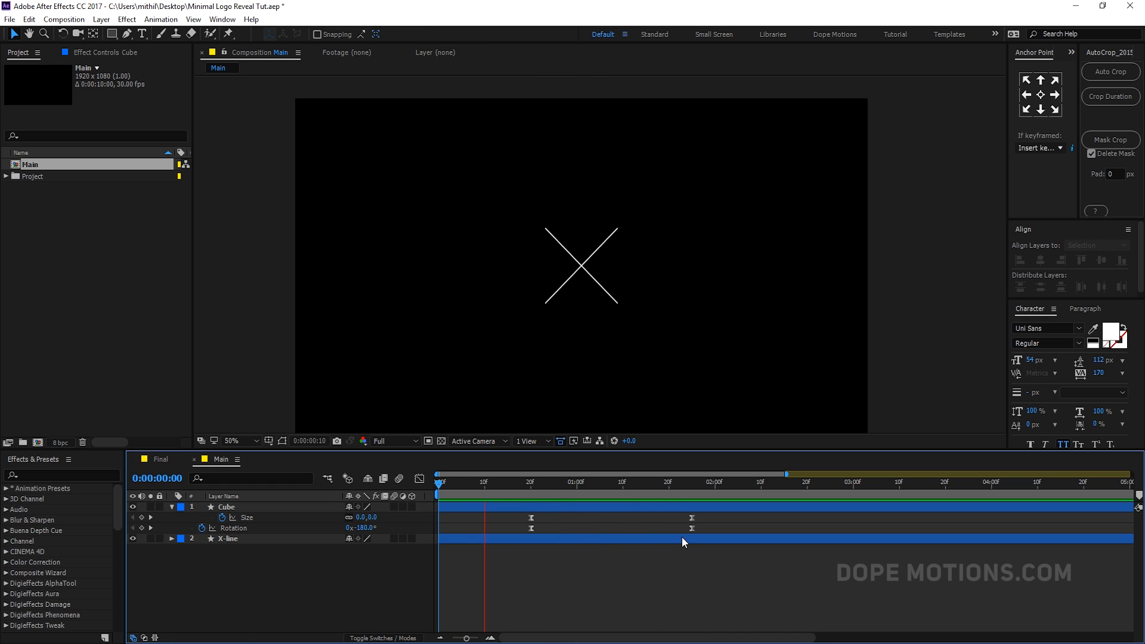
drag(517, 492, 650, 488)
- Set the Cube layer's stroke width to 8 px
click(242, 507)
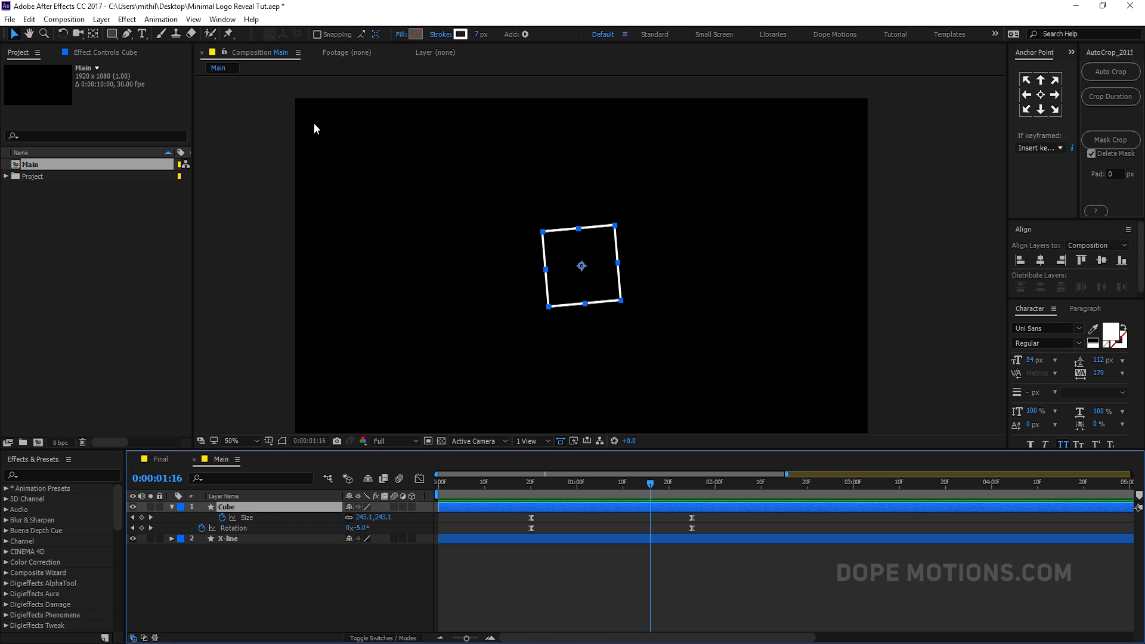
click(476, 36)
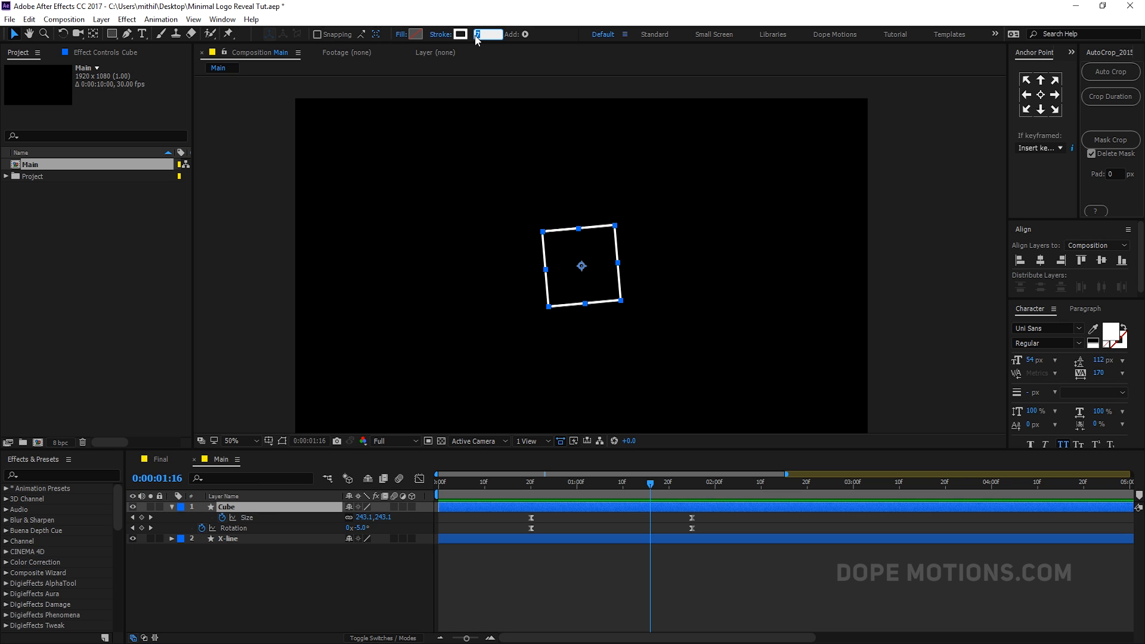
text(8)
key(Return)
click(307, 570)
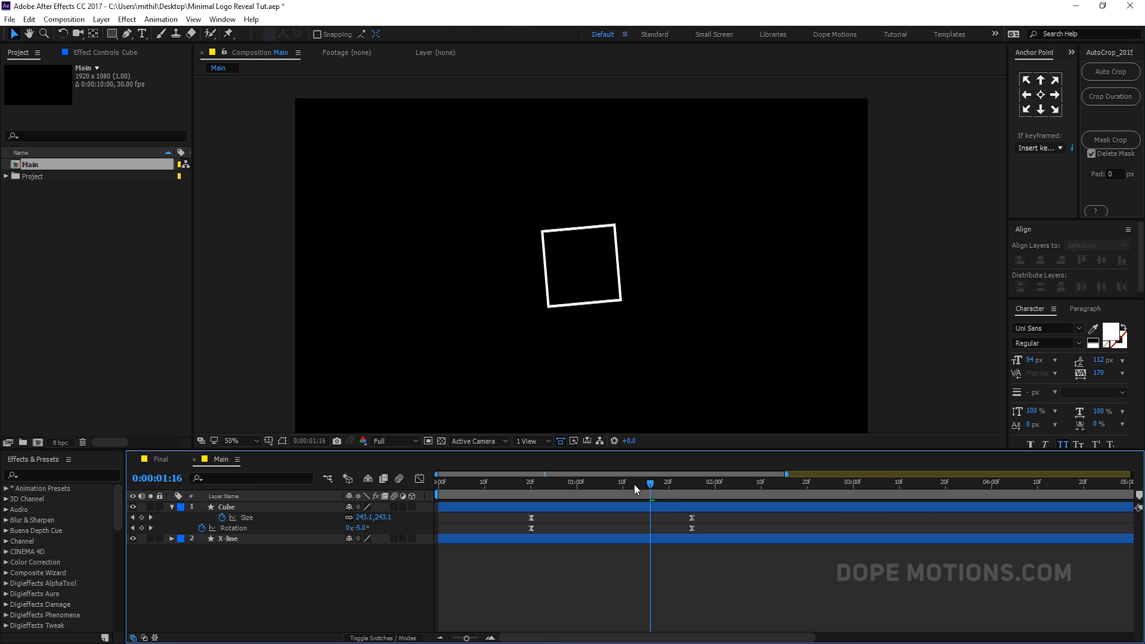
- Check the square's motion up to 0:00:01:25 and compare it with the animation in the Final composition
drag(635, 485, 692, 520)
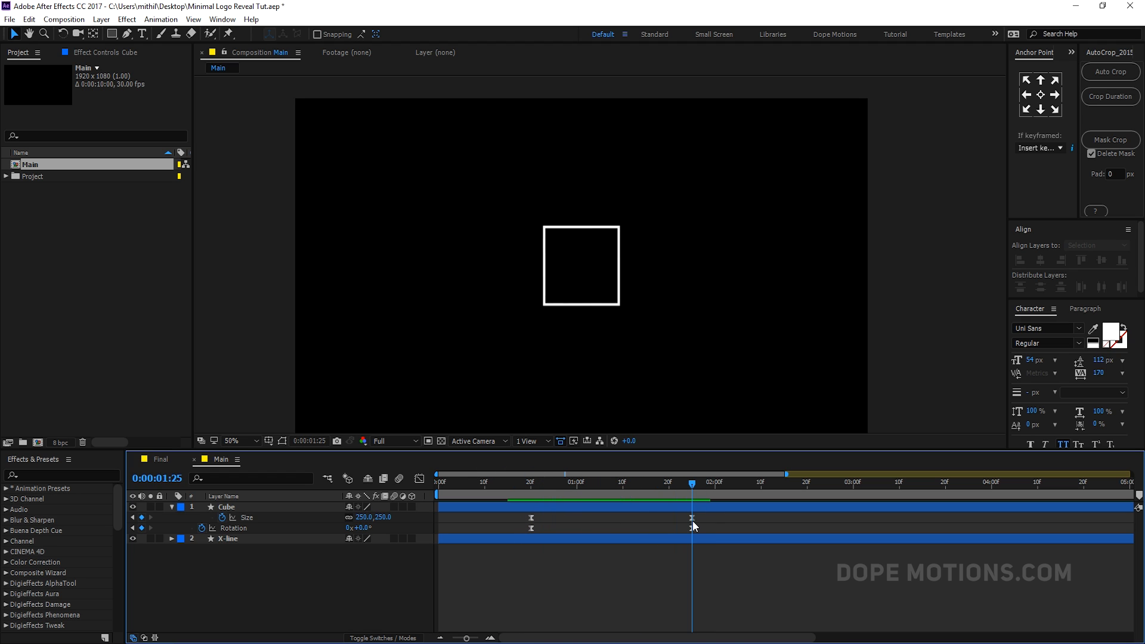
click(177, 463)
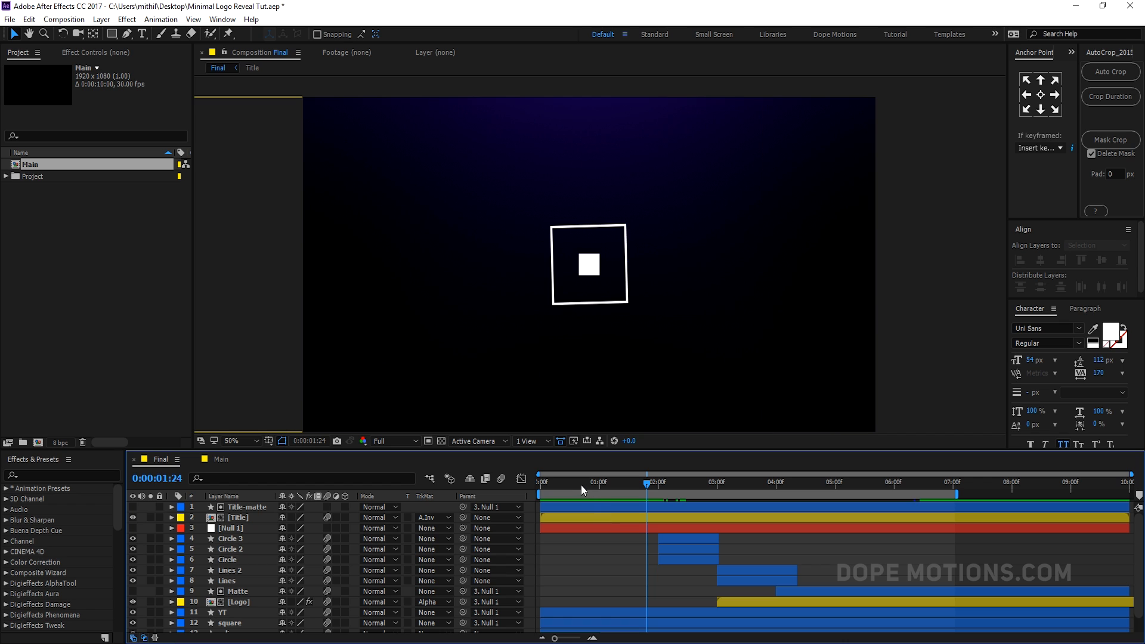
drag(581, 484, 696, 494)
click(224, 459)
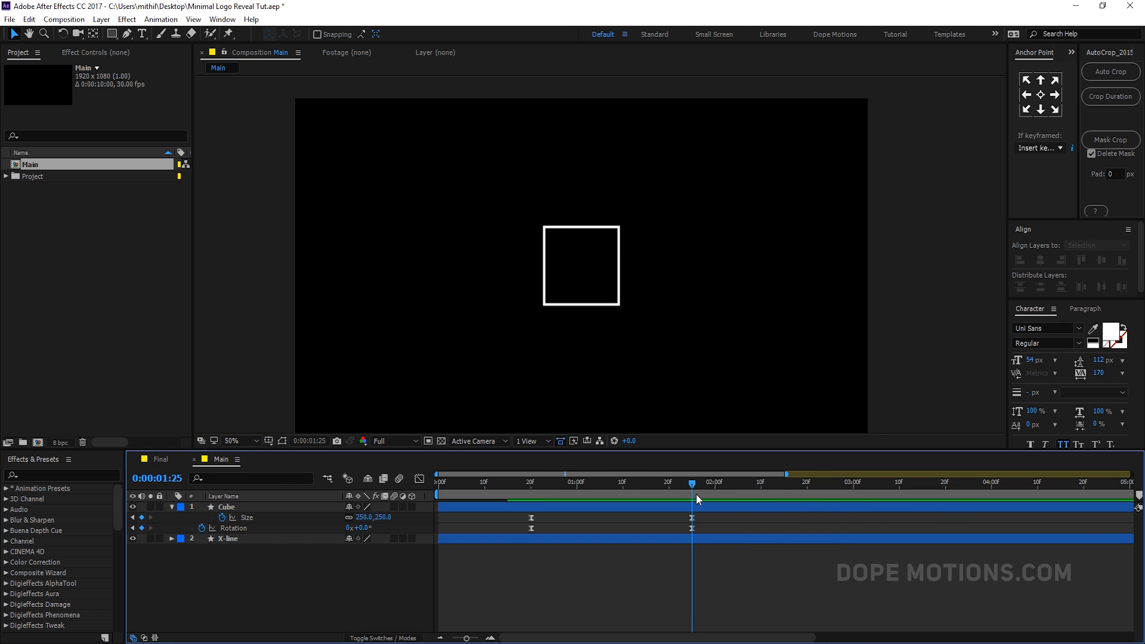
- Add a holding Rotation keyframe to Cube at 0:00:02:00
click(246, 509)
key(u)
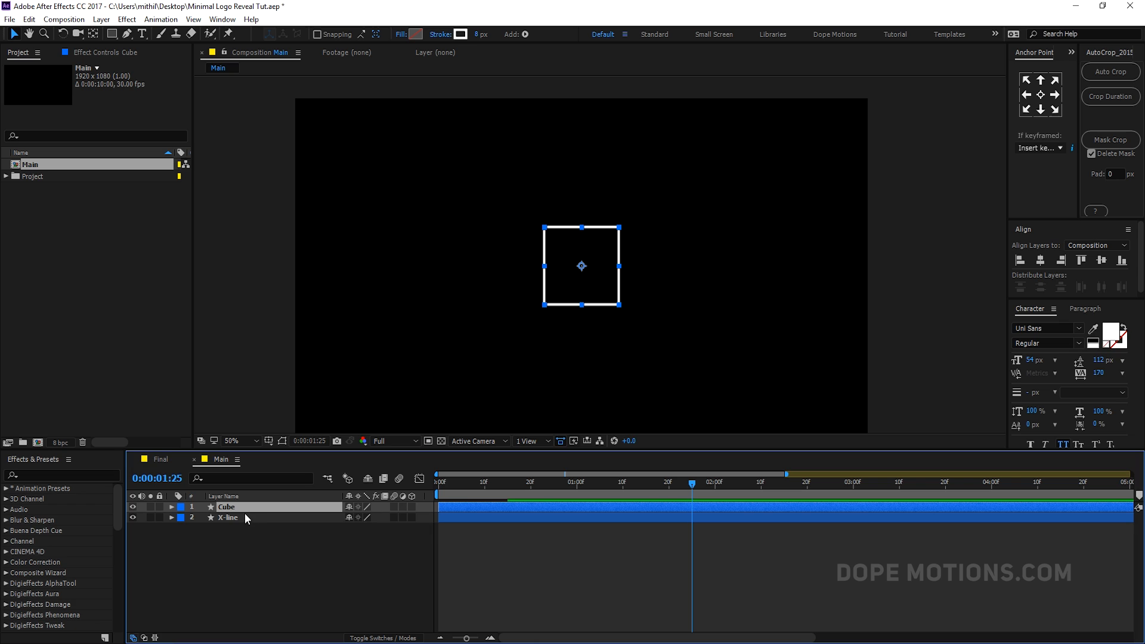
key(r)
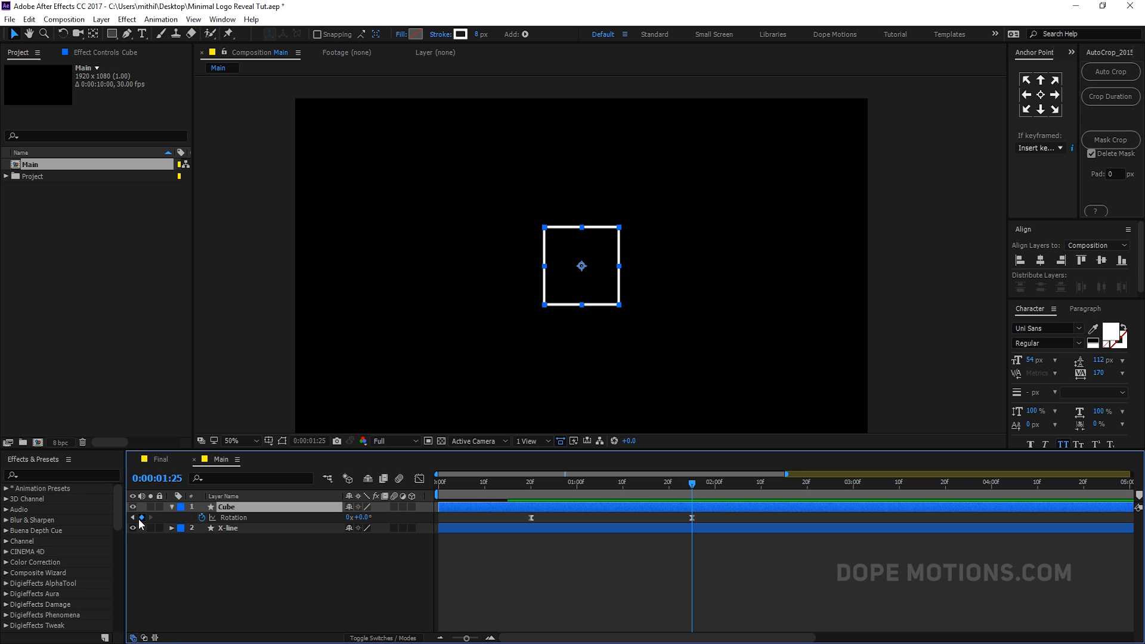
drag(693, 490, 714, 489)
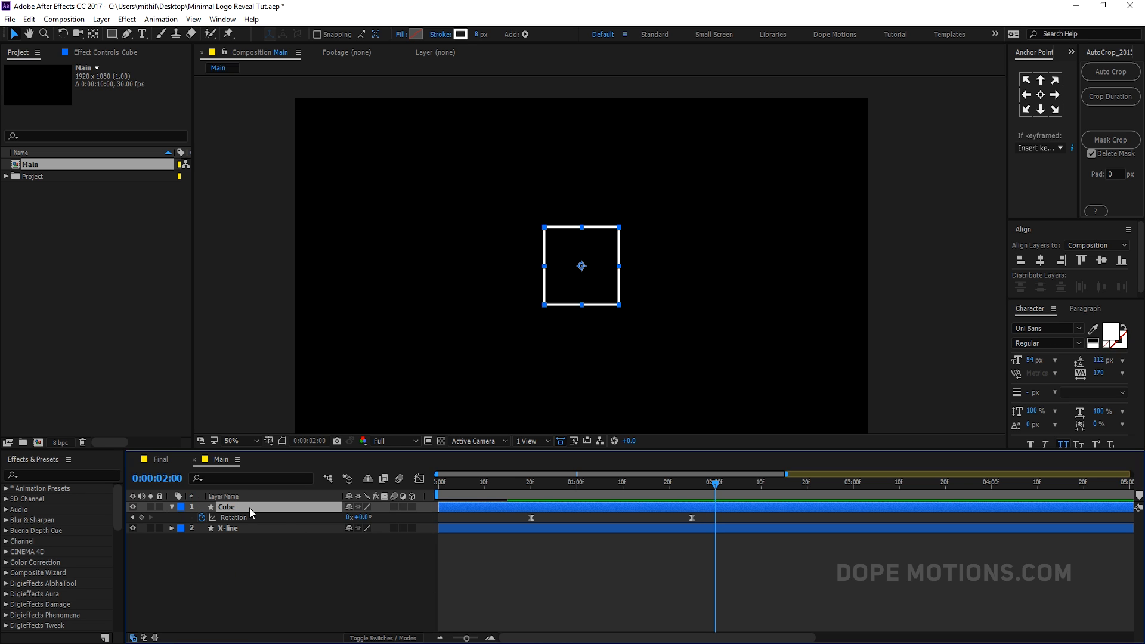
key(u)
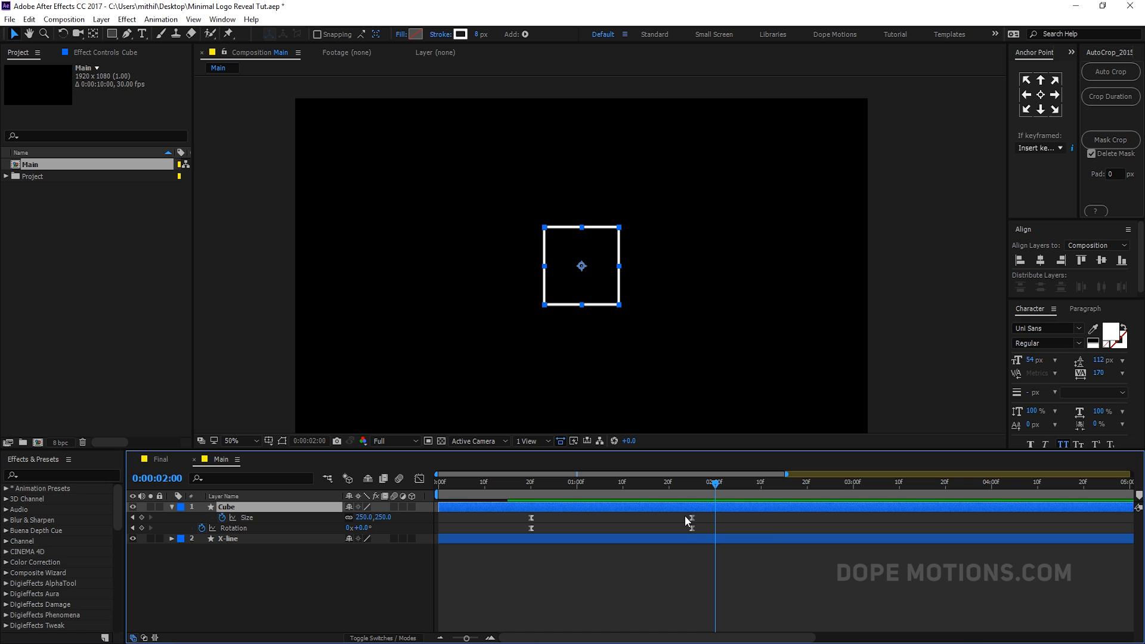
click(142, 528)
- Set Cube's Rotation to -180° at 0:00:03:00 for a second turn and scrub through it
drag(715, 483, 856, 504)
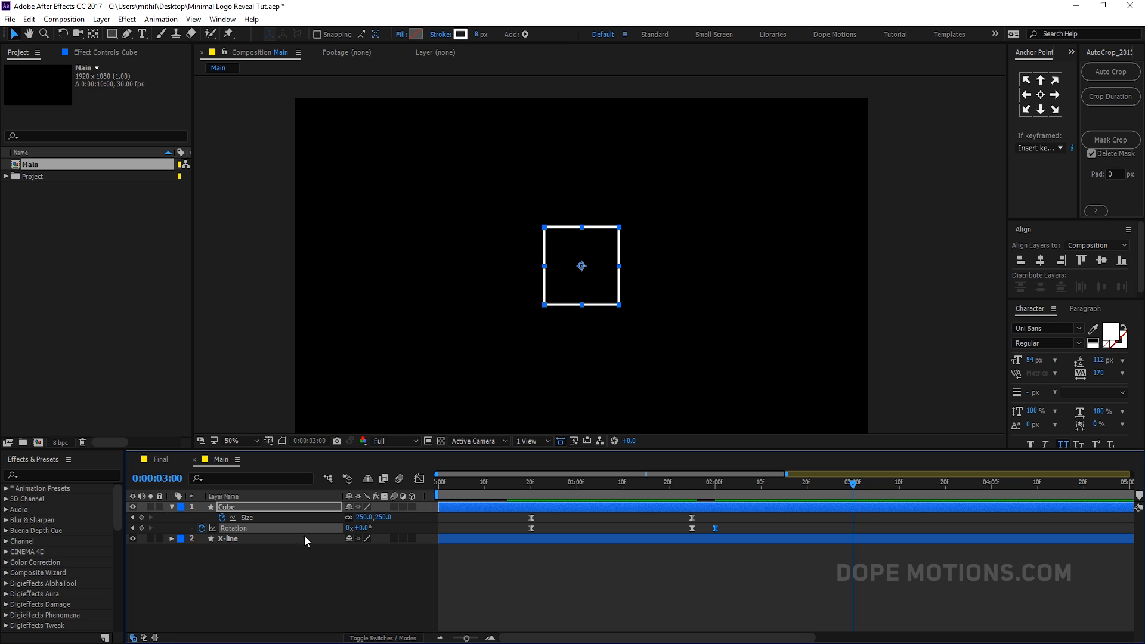
drag(363, 528, 846, 514)
drag(360, 530, 298, 533)
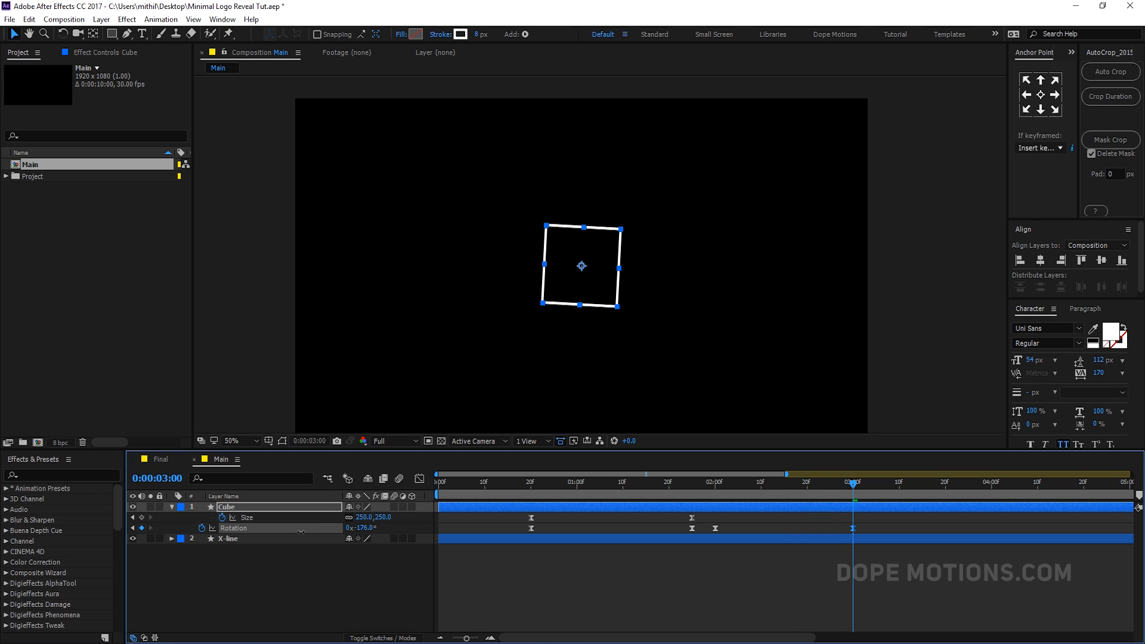
drag(300, 532, 298, 532)
drag(840, 500, 876, 502)
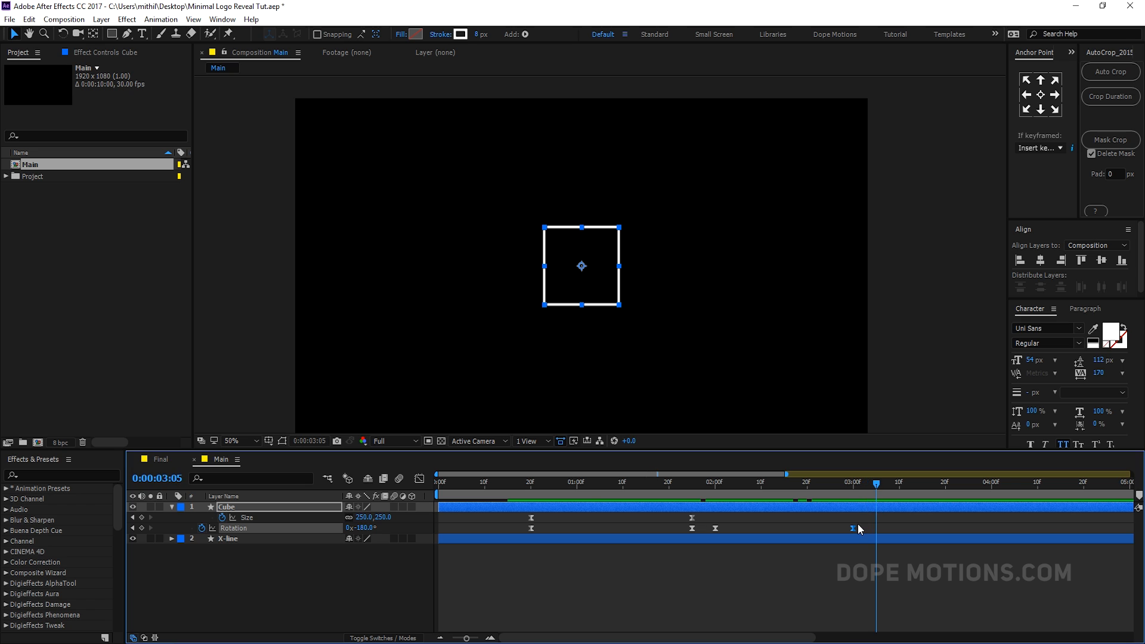
- Apply Easy Ease to the second turn's Rotation keyframes and preview Cube's animation
drag(800, 542, 704, 542)
key(F9)
click(704, 522)
drag(716, 486, 675, 487)
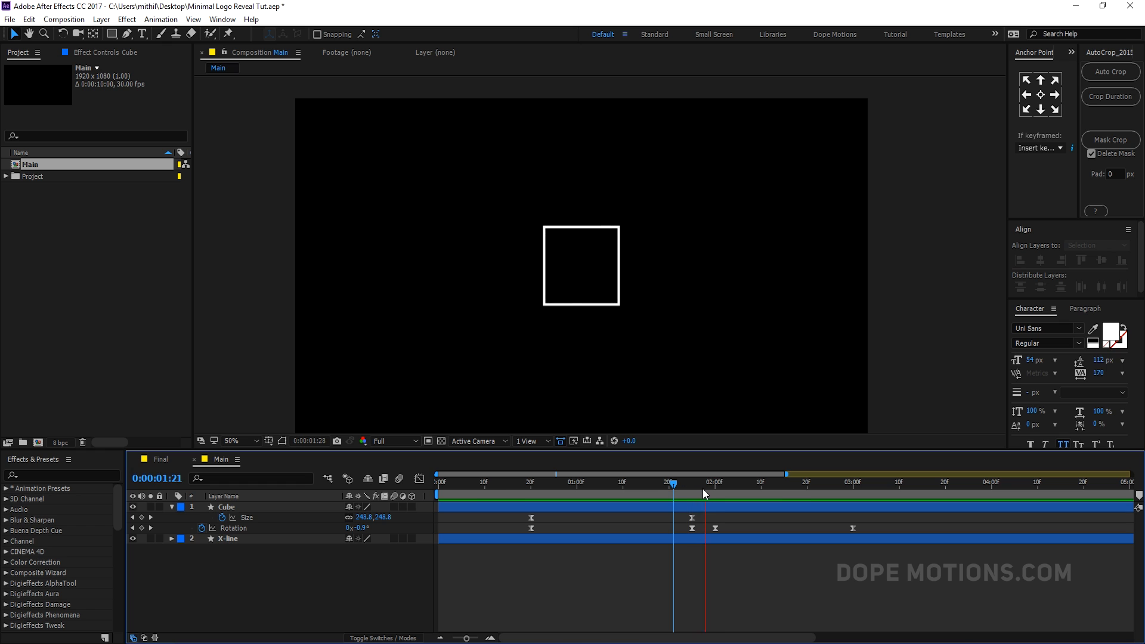
drag(778, 488, 575, 496)
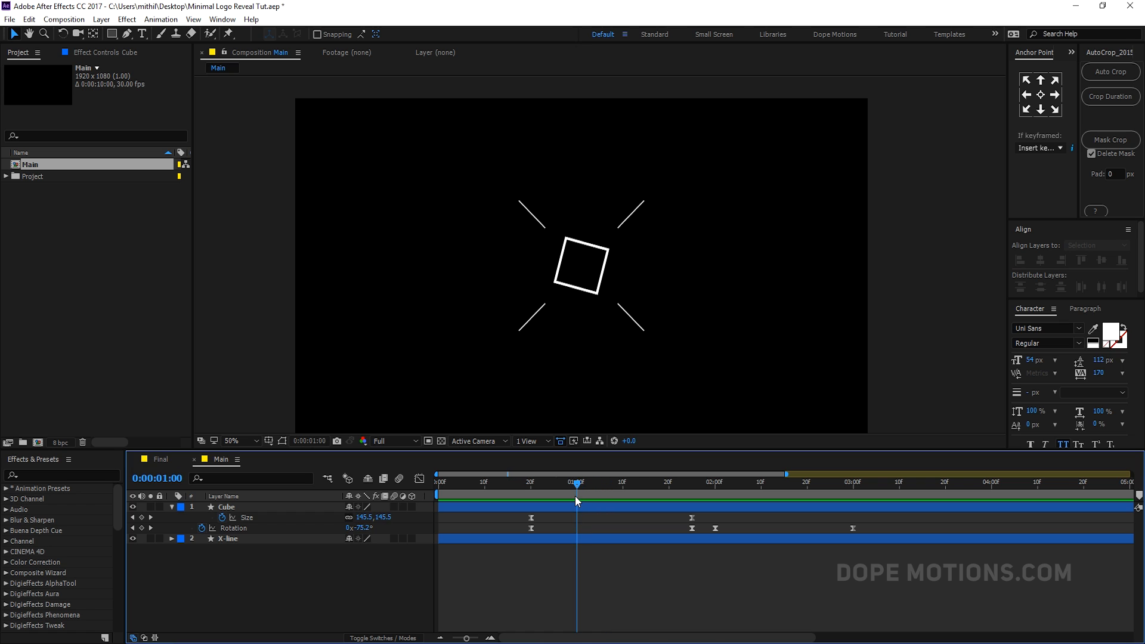
- Create a separate rectangle shape layer above Cube and set its rectangle path's Size to 60 by 60
click(172, 508)
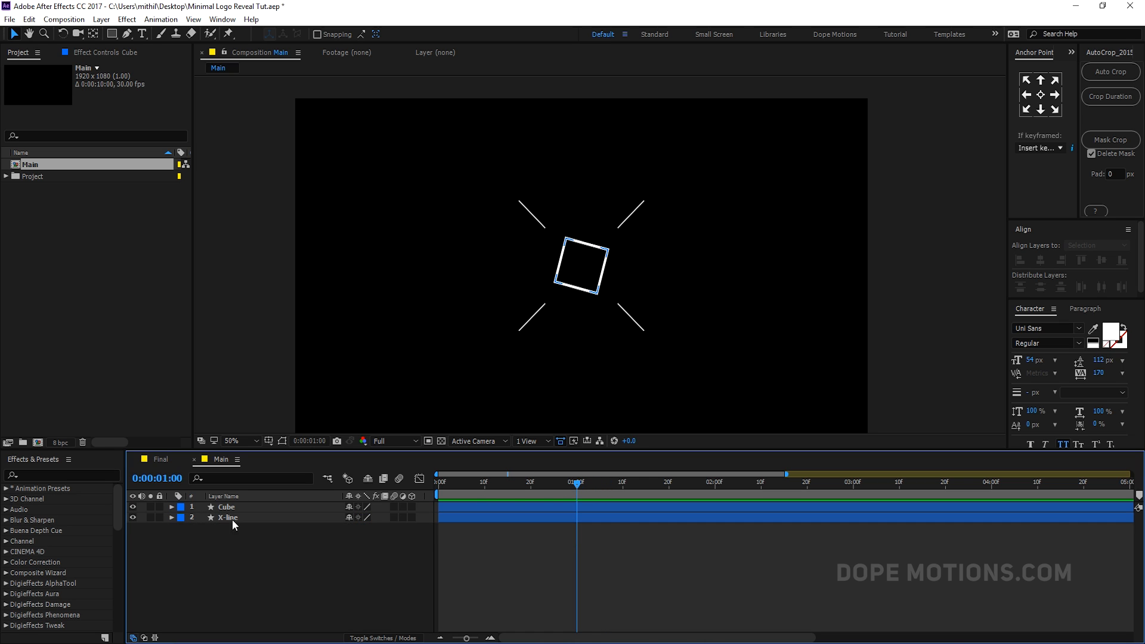
double_click(112, 35)
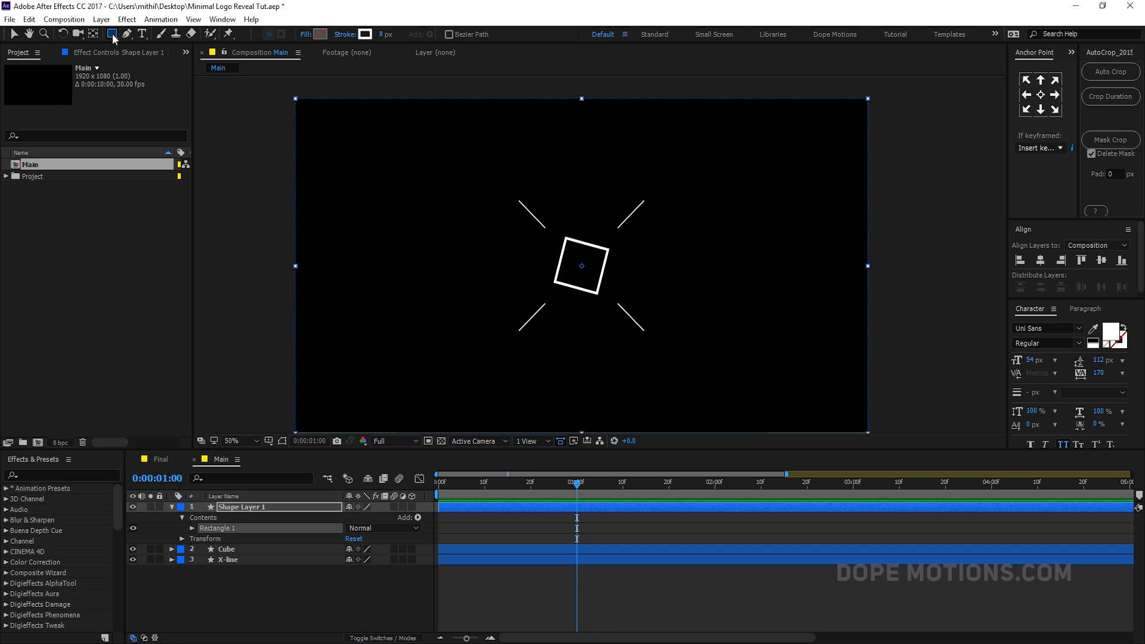
click(192, 528)
click(202, 540)
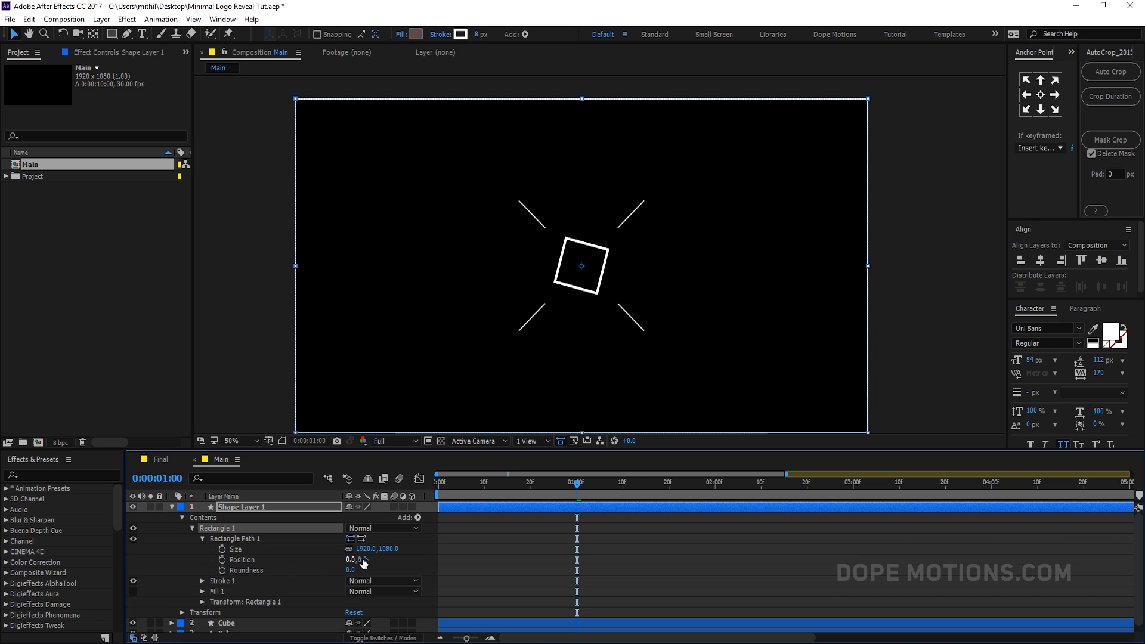
alt+click(349, 550)
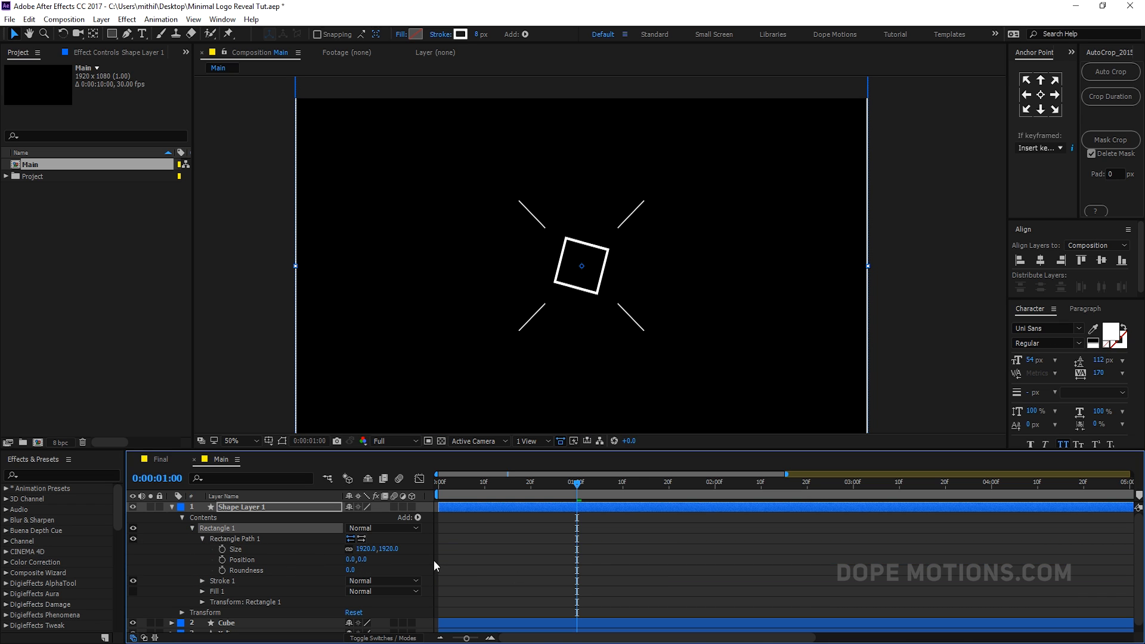
click(387, 550)
text(1)
key(Return)
click(381, 549)
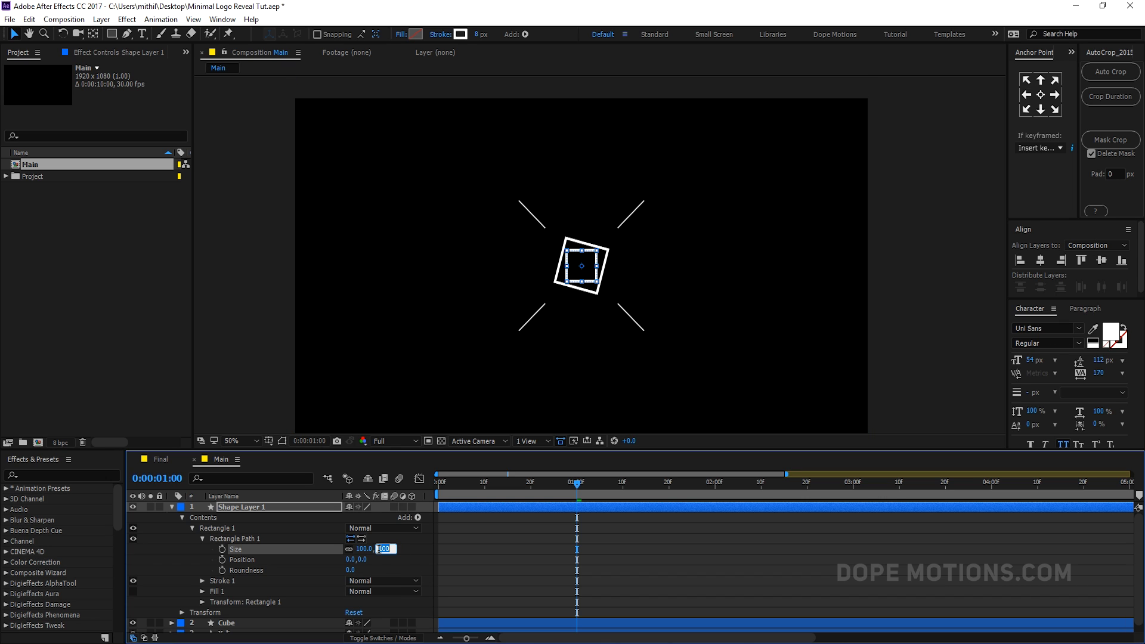
text(60)
key(Return)
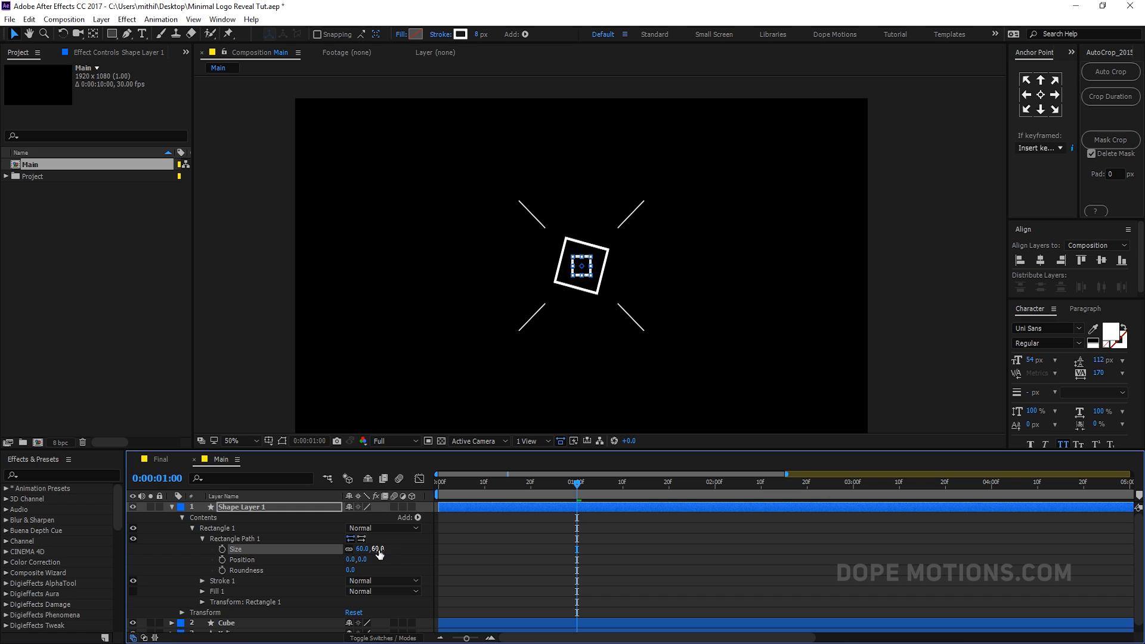
- Set the small square's stroke width to 0 px and its fill to white (FFFFFF), and check it at 0:00:01:15
drag(477, 36, 371, 44)
click(417, 35)
click(748, 314)
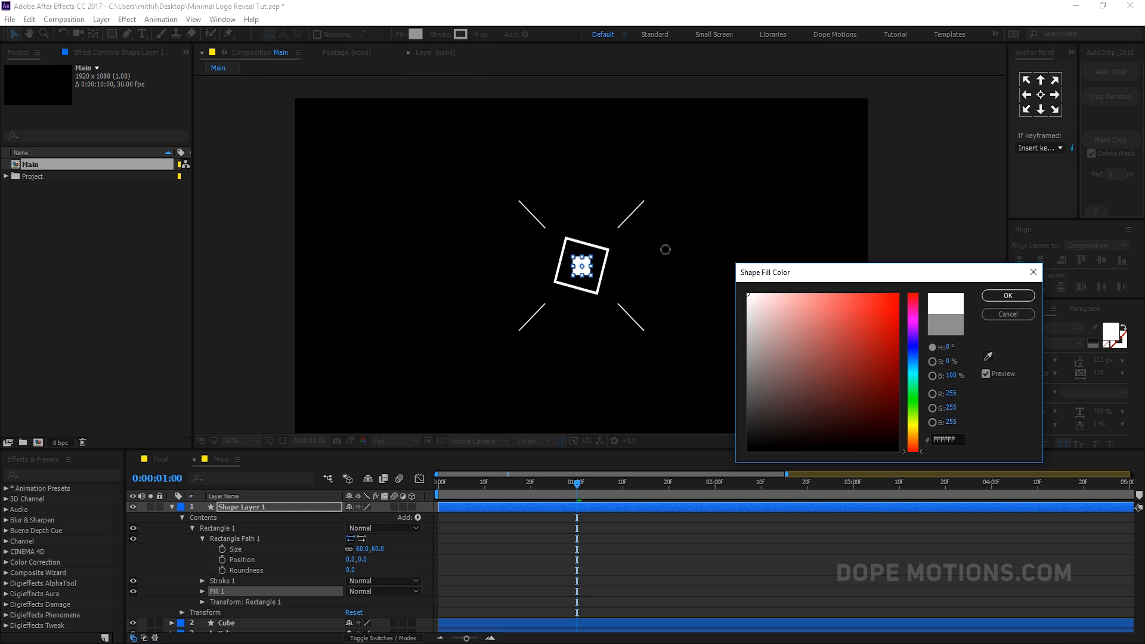
click(1008, 297)
drag(593, 489, 635, 489)
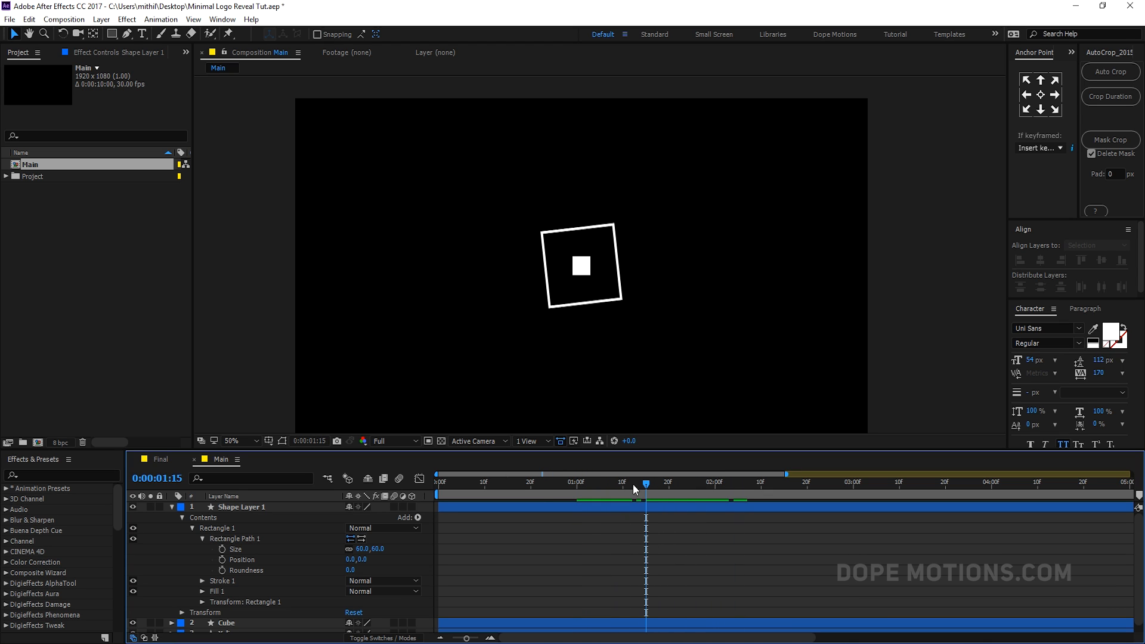
- Set the small square's rectangle path Size to 70 by 70 and rename its layer YT
click(378, 549)
key(Return)
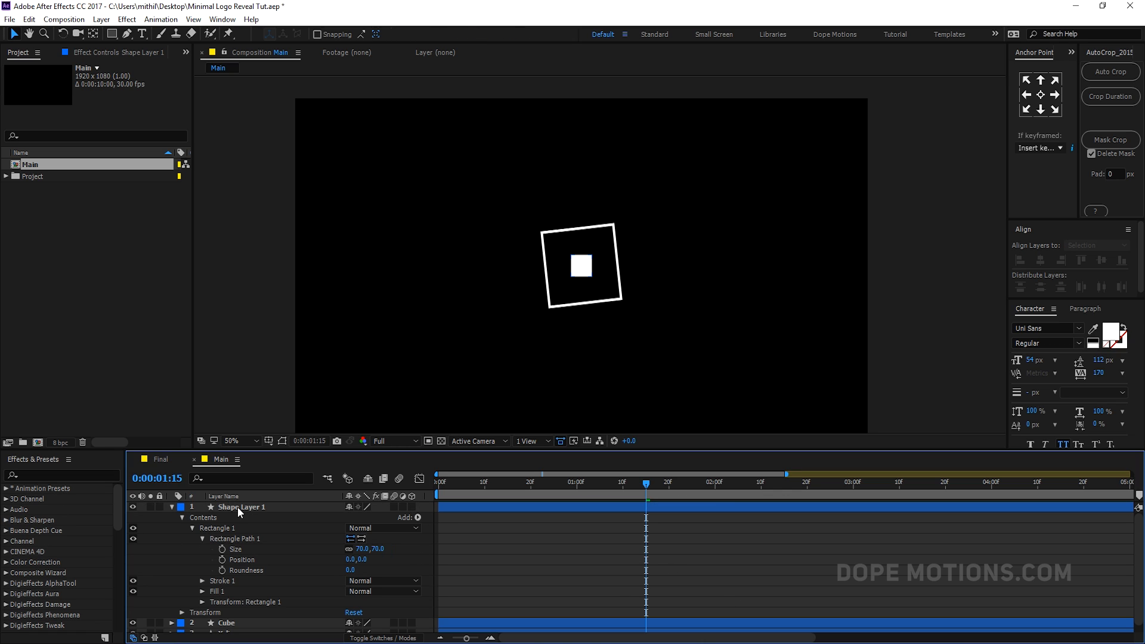
click(237, 507)
key(Return)
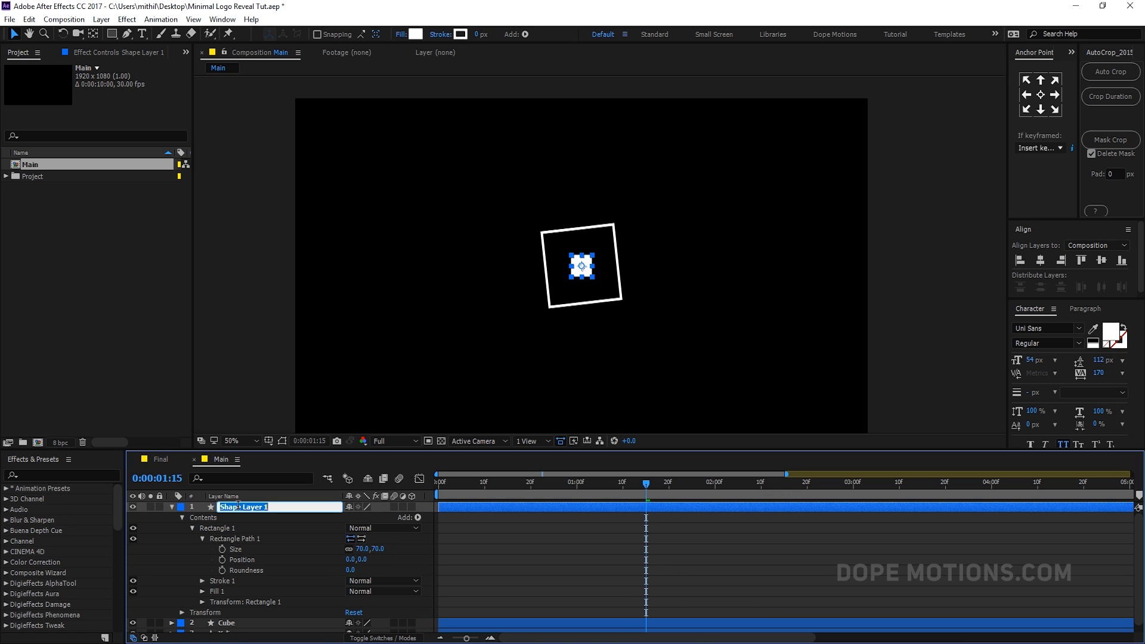
text(YT)
key(Return)
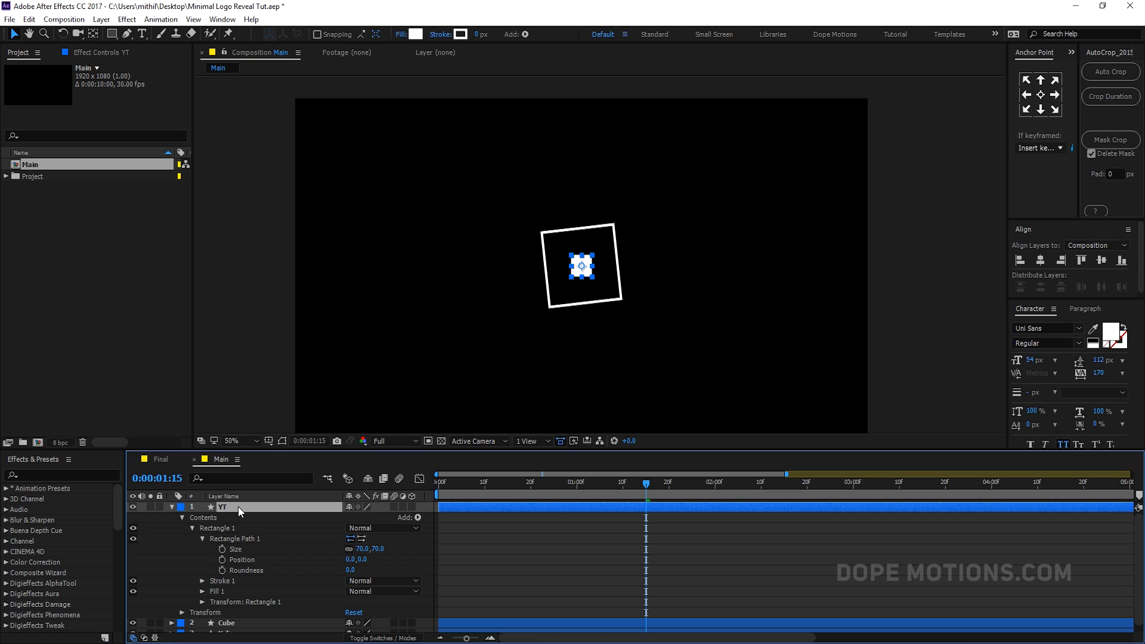
- Start keyframing the Size of YT's rectangle path at 0:00:01:25, in line with Cube's second Size keyframe
click(172, 508)
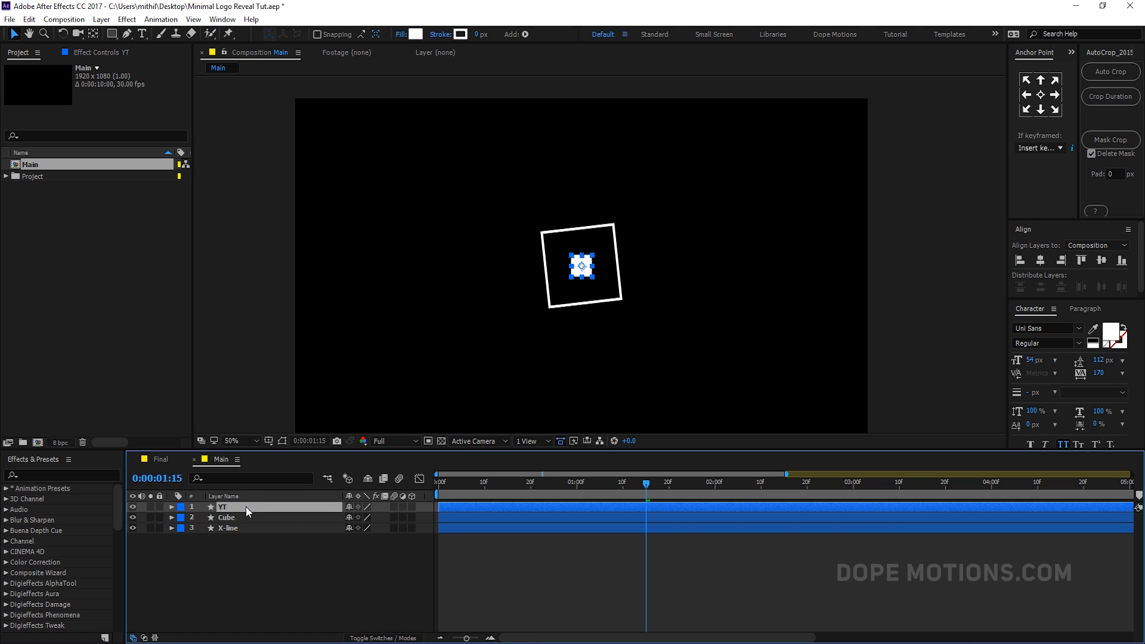
click(231, 518)
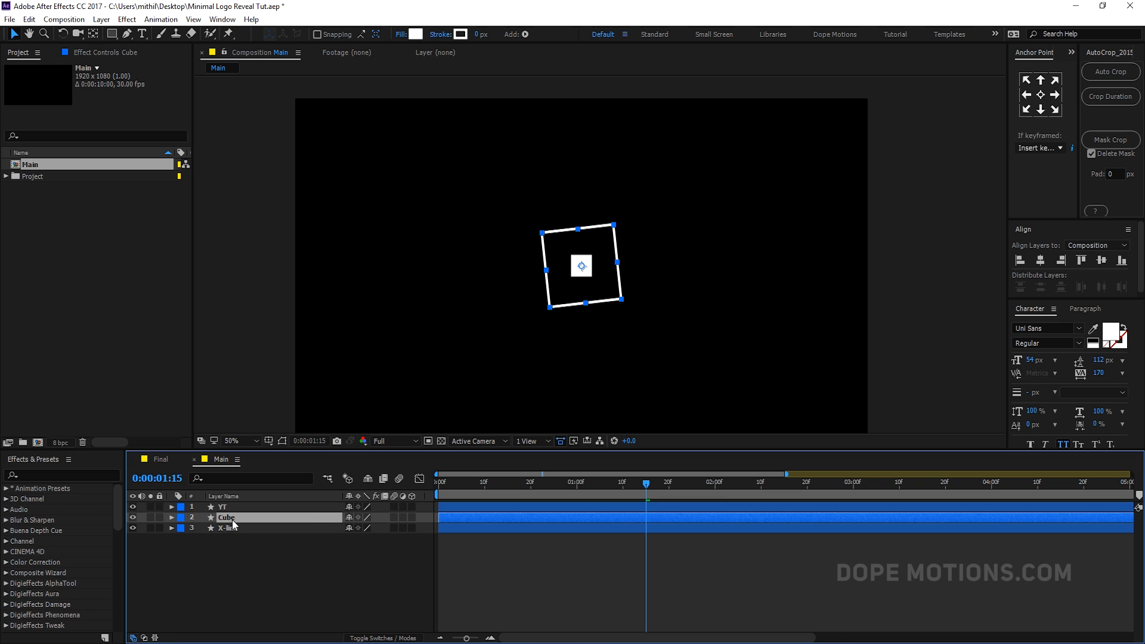
key(u)
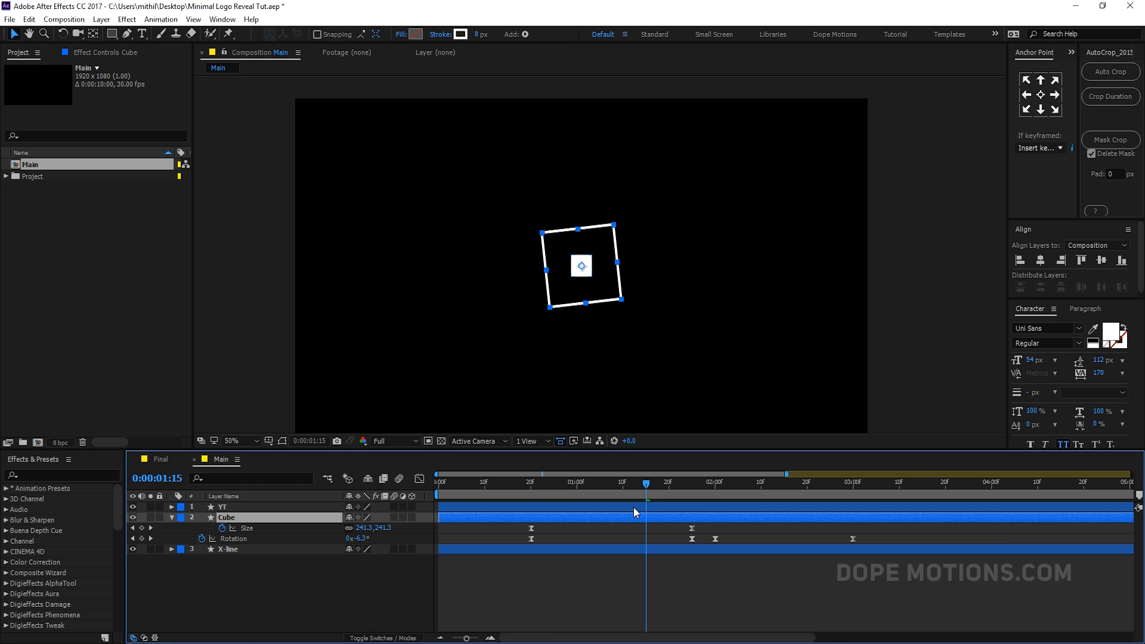
click(526, 484)
drag(527, 489, 693, 504)
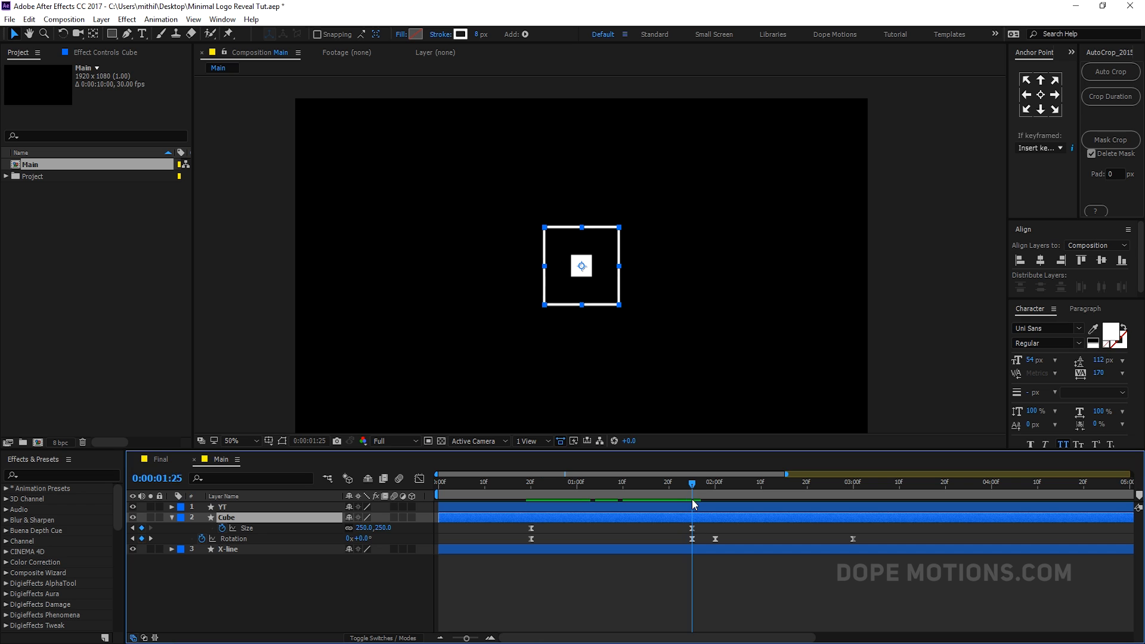
click(248, 508)
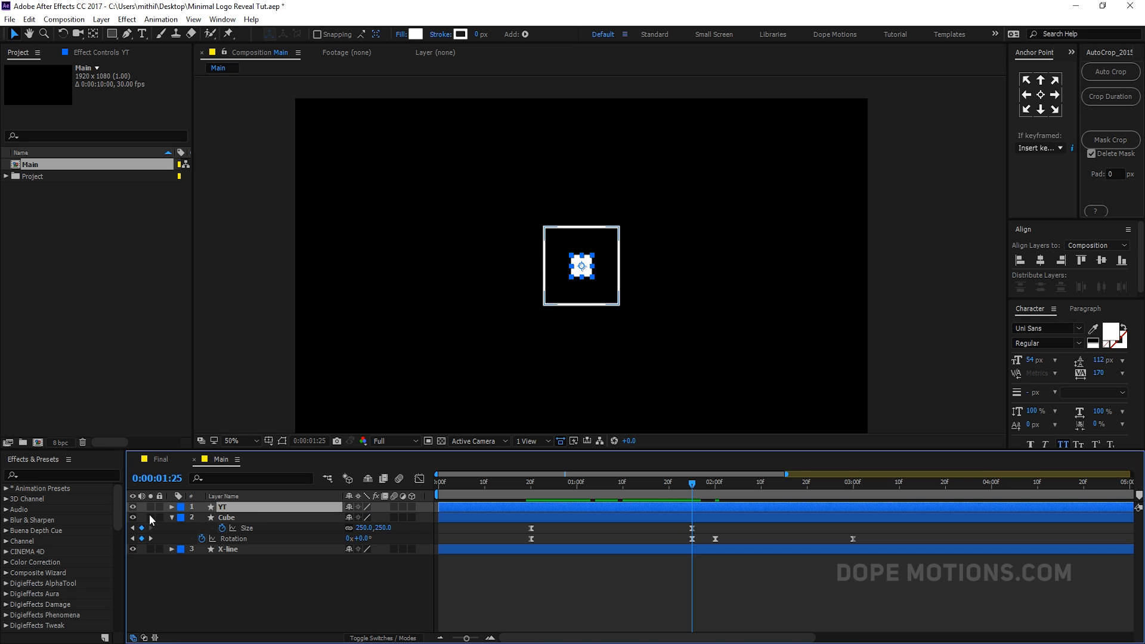
click(173, 508)
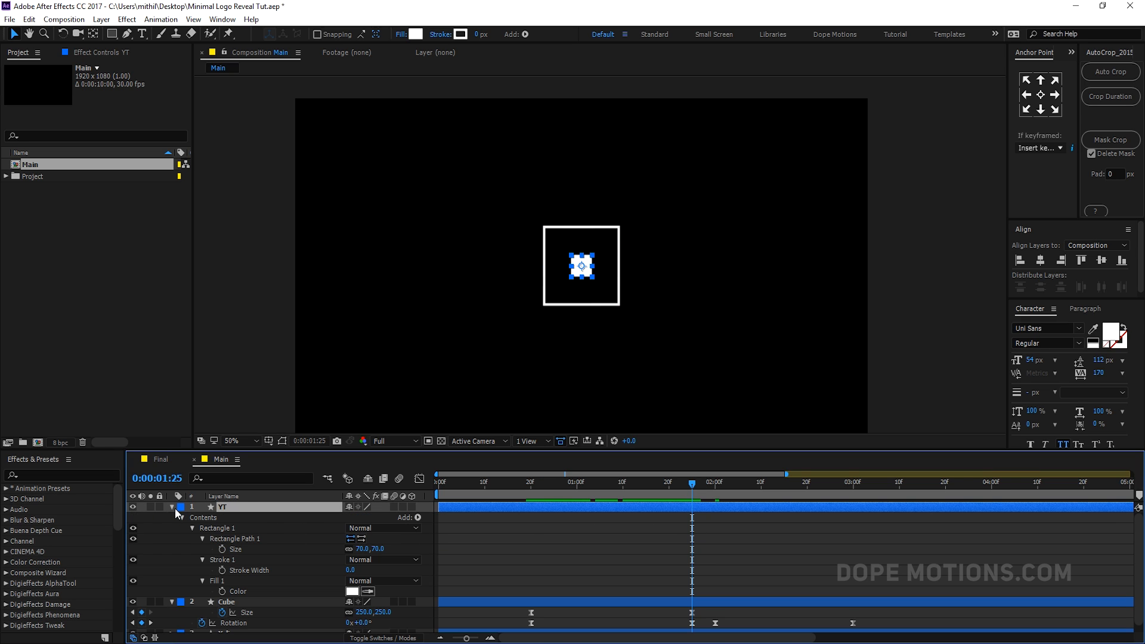
click(222, 549)
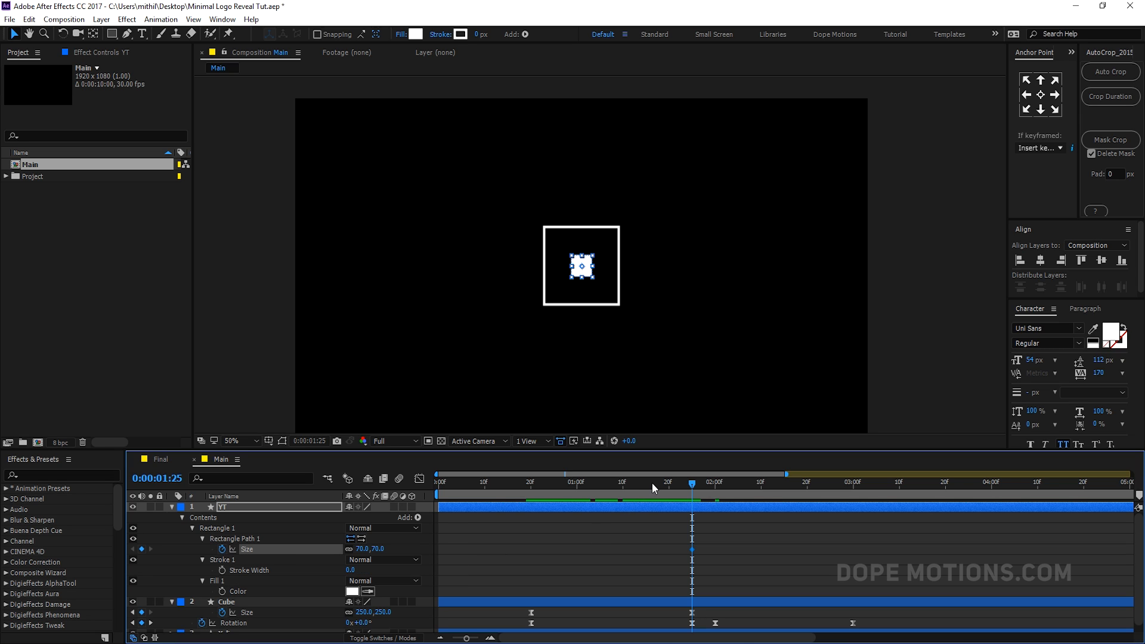
- Set YT's rectangle path Size to 0 by 0 at 0:00:01:00
drag(652, 482, 577, 491)
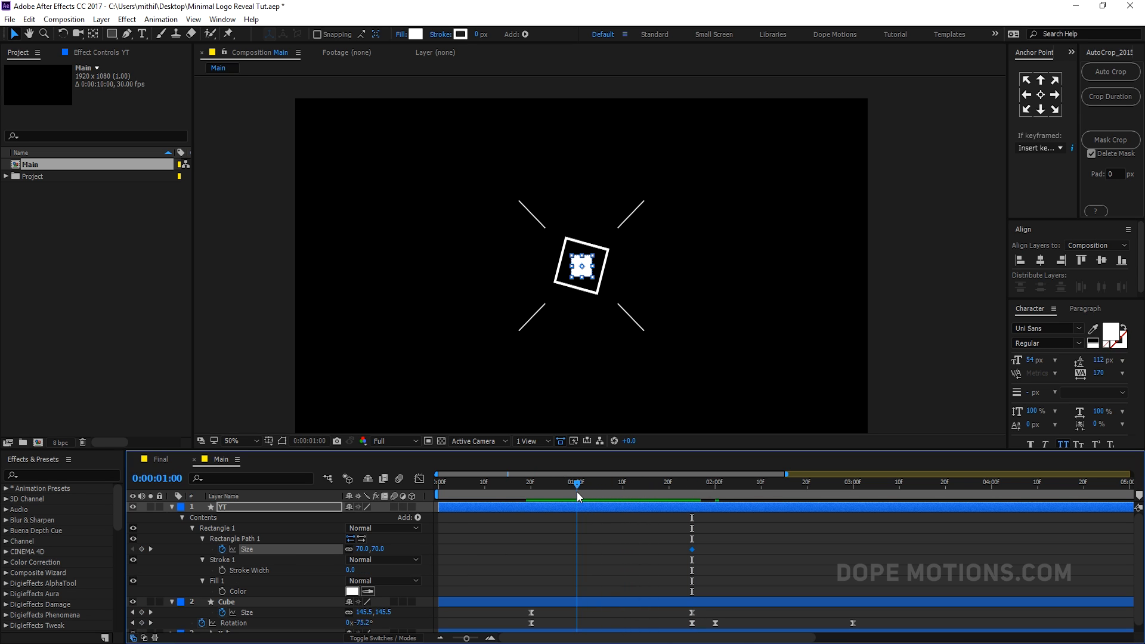
click(377, 549)
text(0)
key(Return)
click(549, 542)
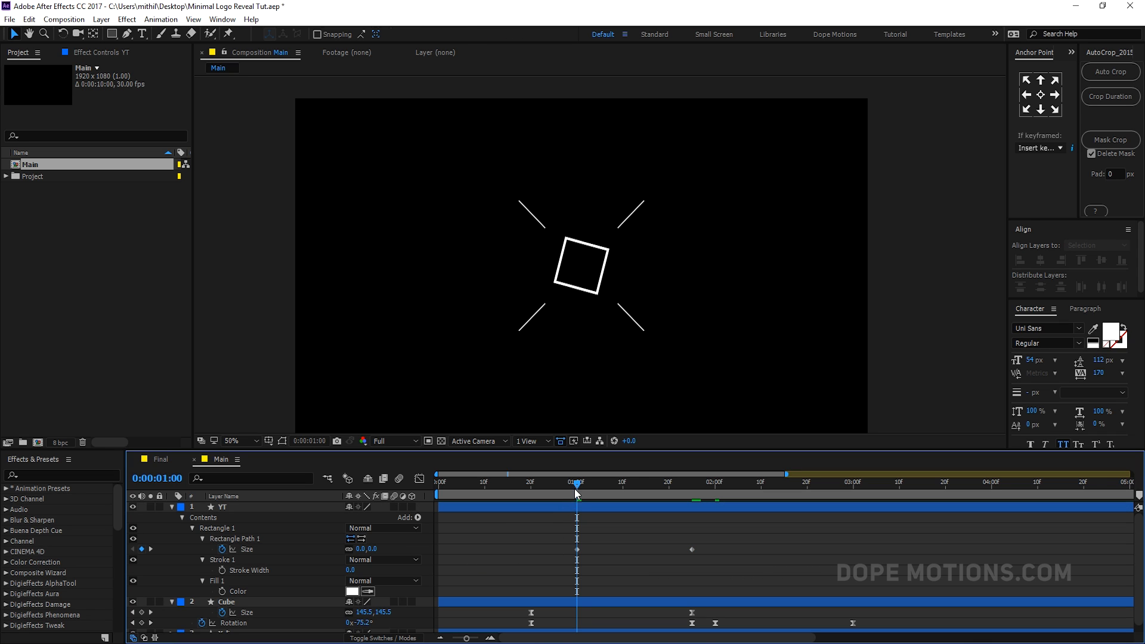
- Apply Easy Ease to YT's Size keyframes, reshape their speed graph into an early peak with a long ease-out, and preview it
drag(577, 493, 729, 495)
click(692, 548)
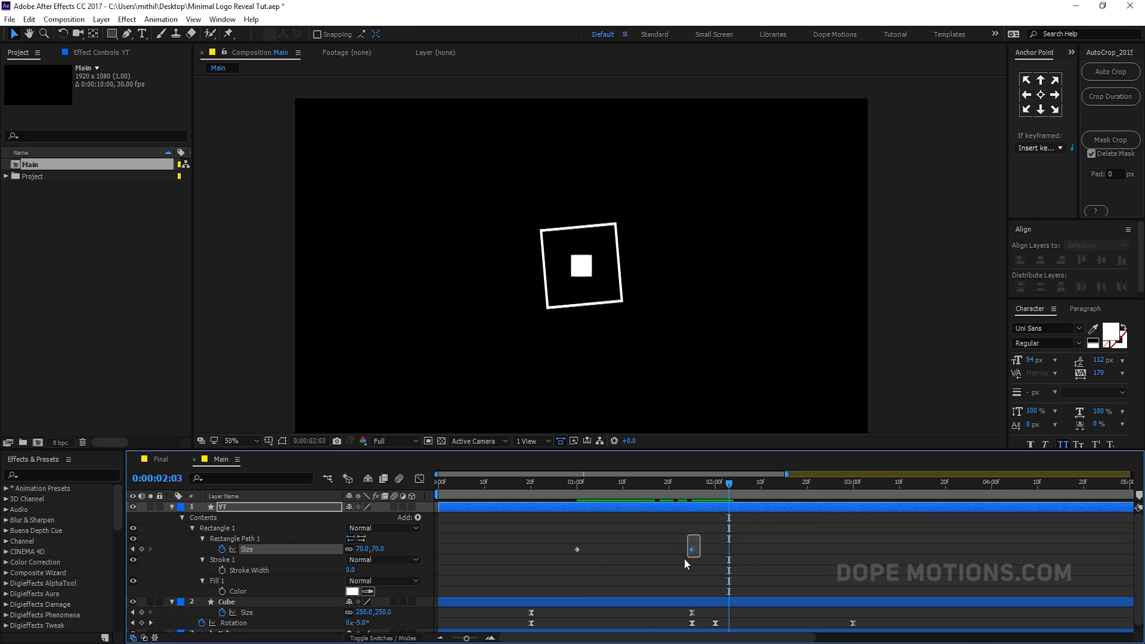
drag(684, 558, 534, 567)
key(F9)
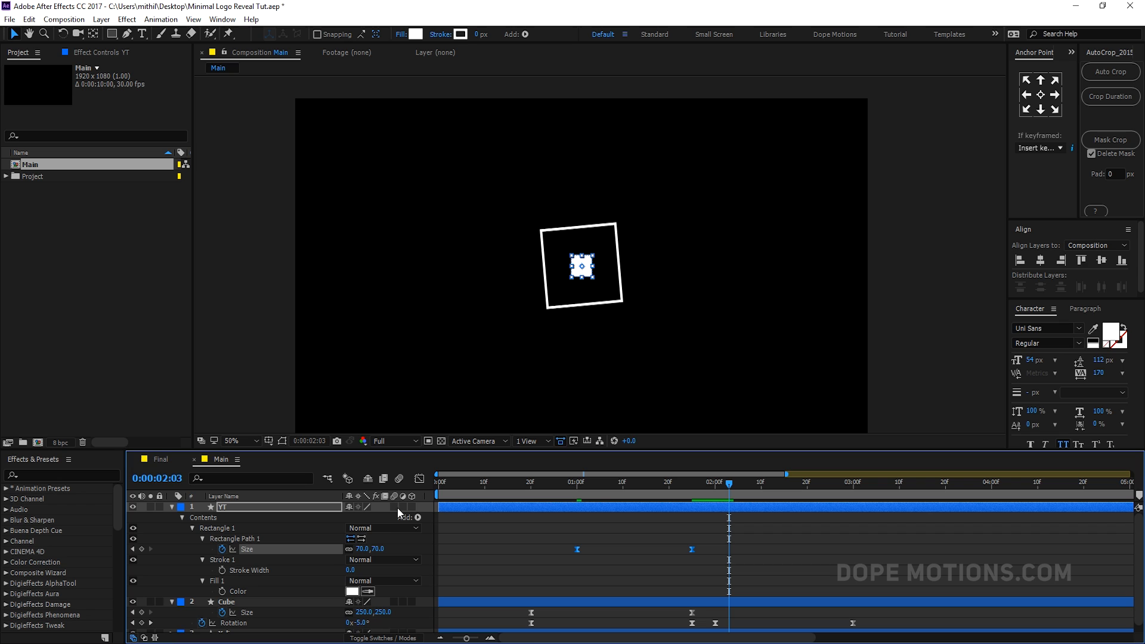
click(419, 479)
drag(700, 587, 634, 605)
click(574, 485)
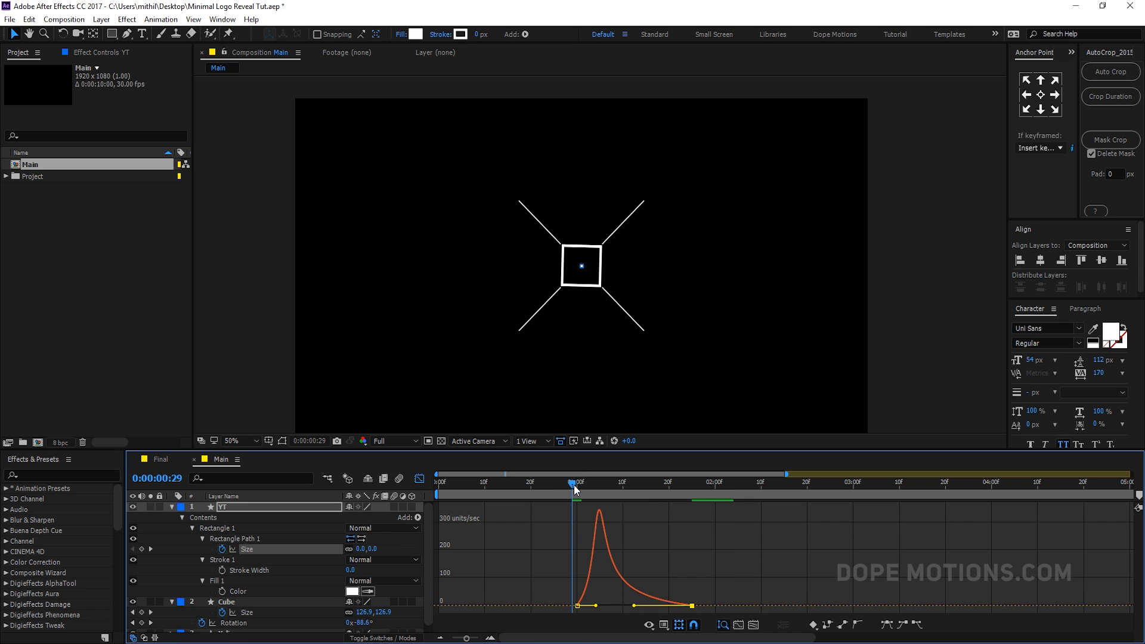
key(space)
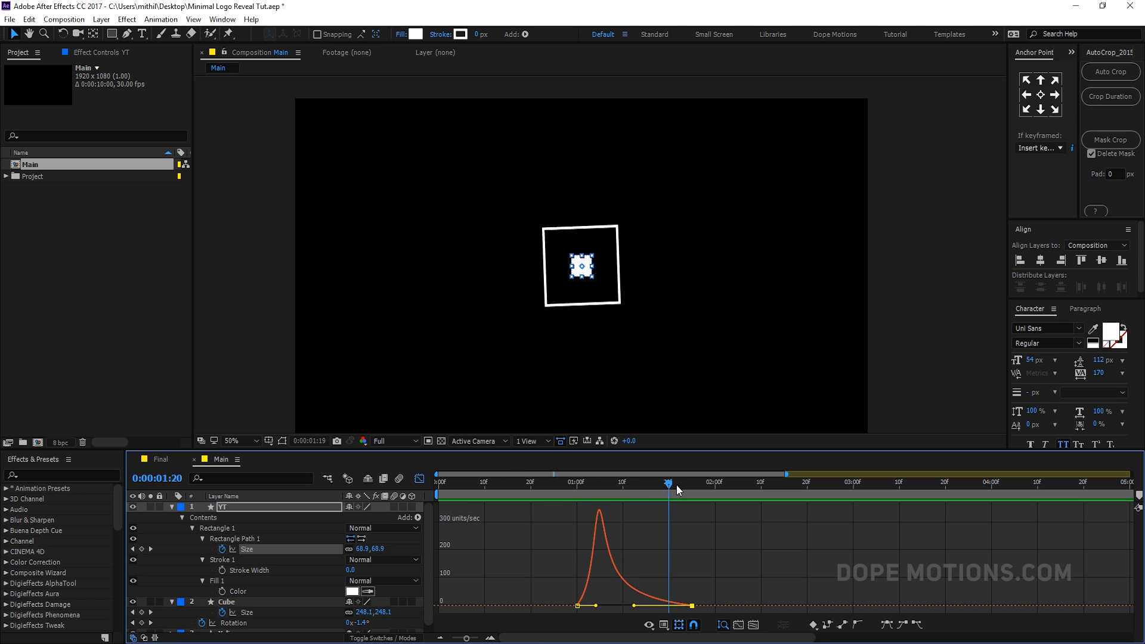
- Add a Rotation keyframe of 0° to the YT layer at 0:00:02:00
click(232, 507)
key(r)
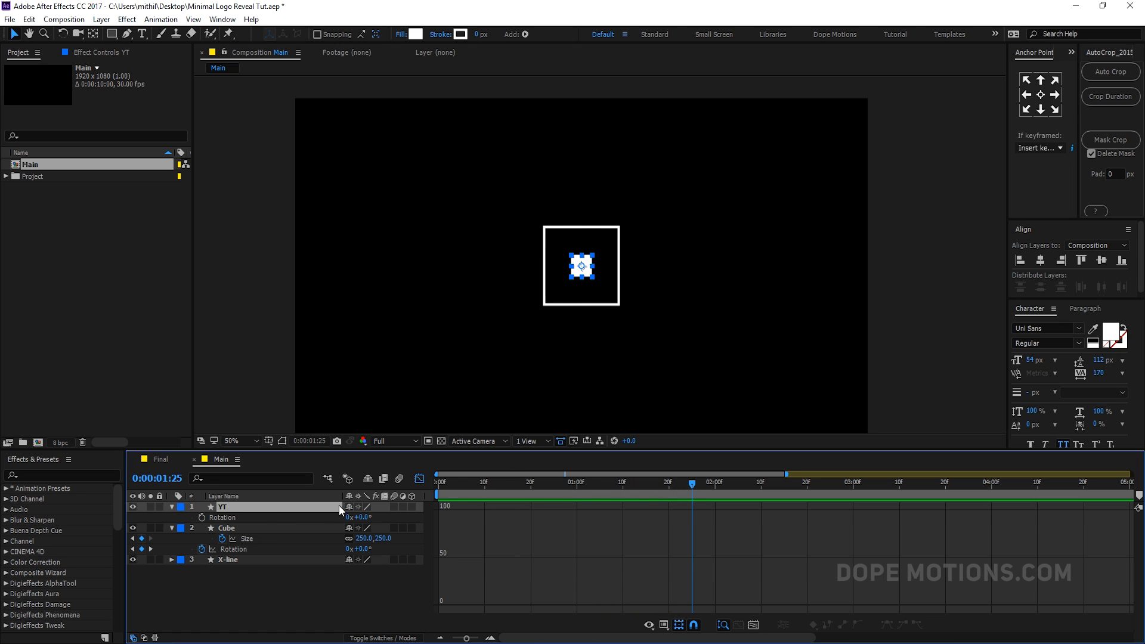
click(419, 479)
drag(695, 482, 718, 488)
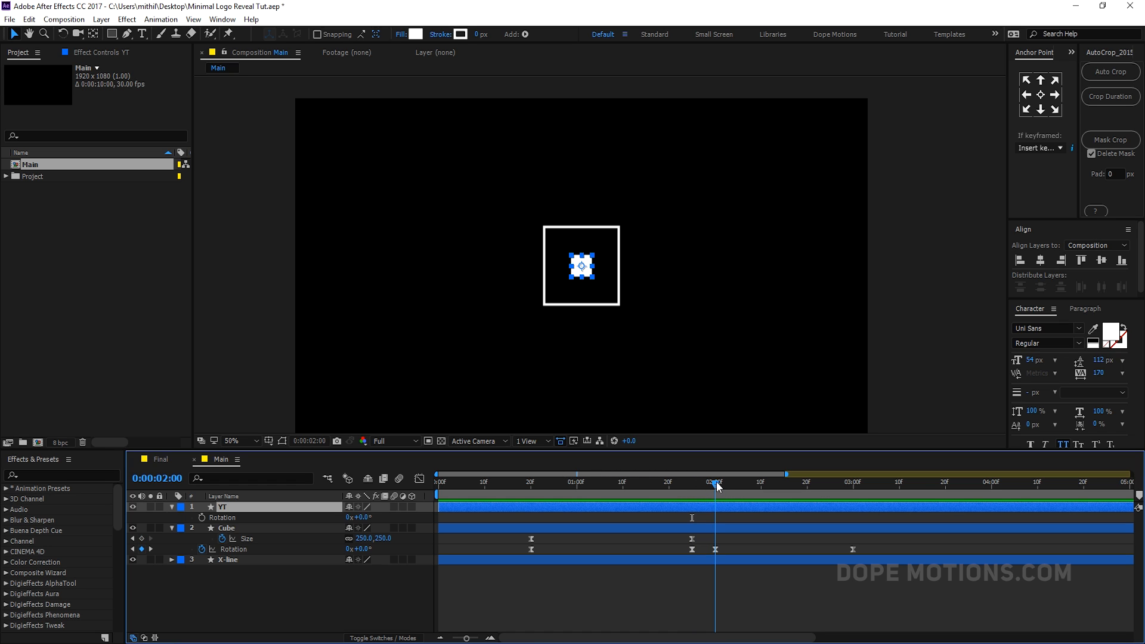
click(202, 517)
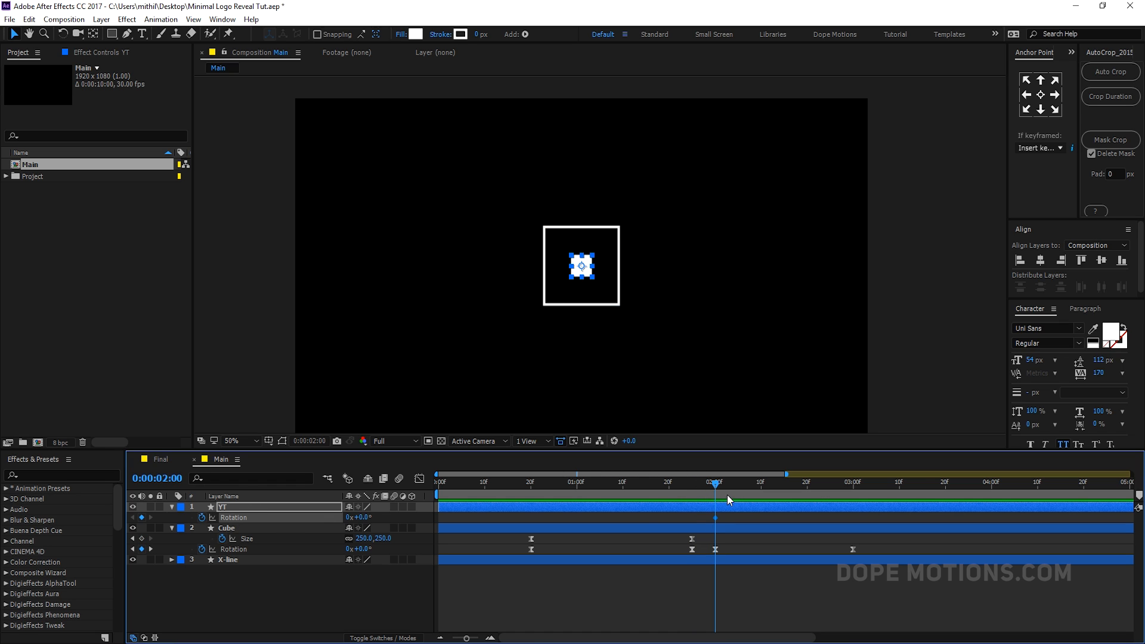
- Set YT's Rotation to 180° at 0:00:03:00 and scrub through the turn
drag(721, 489, 852, 504)
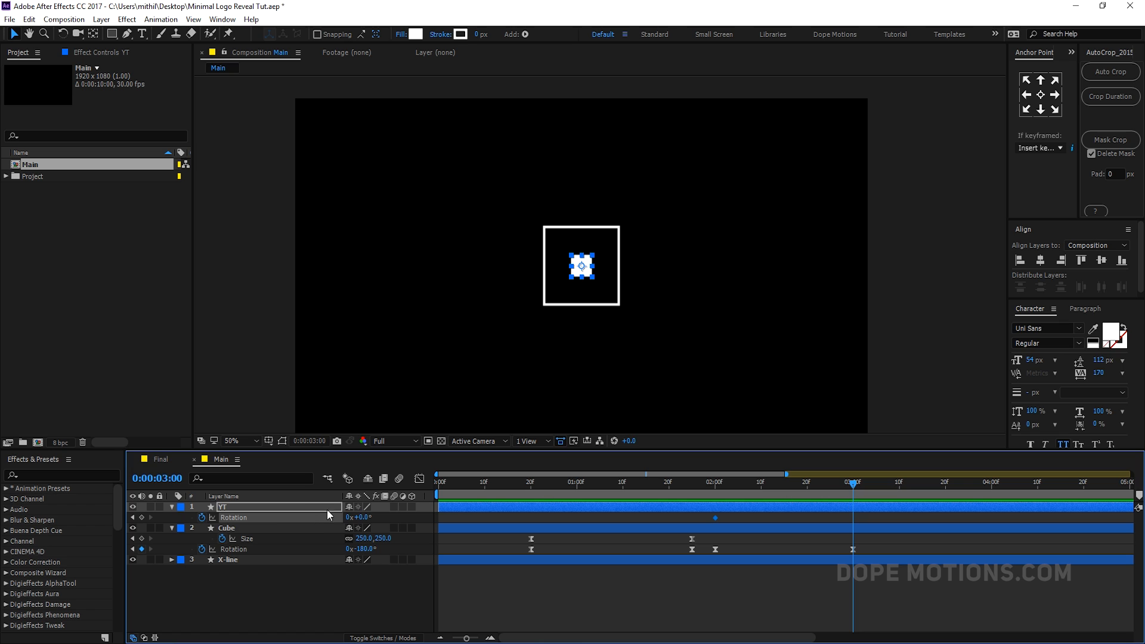
click(362, 518)
text(180)
key(Return)
drag(712, 488, 858, 495)
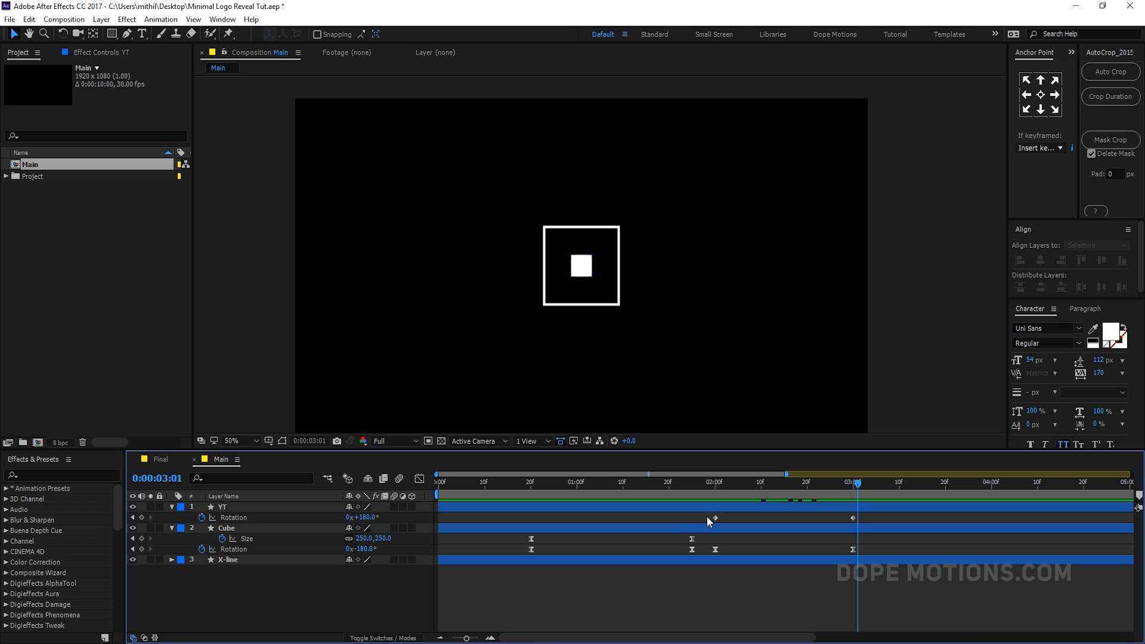
- Apply Easy Ease to YT's two Rotation keyframes and check their speed graph
drag(707, 516, 882, 527)
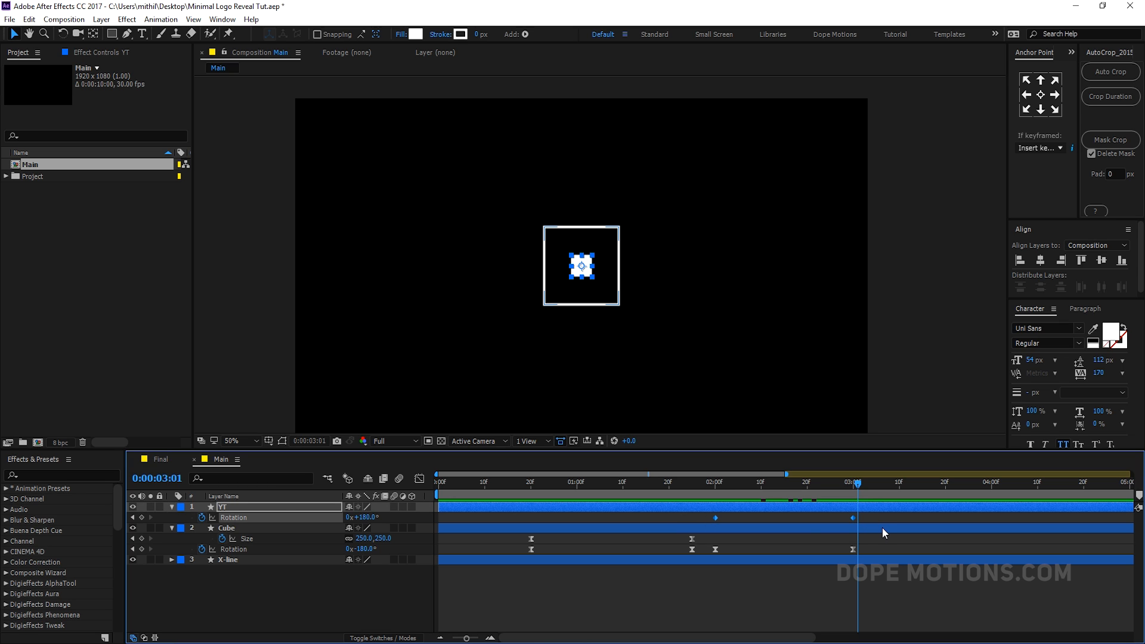
click(419, 478)
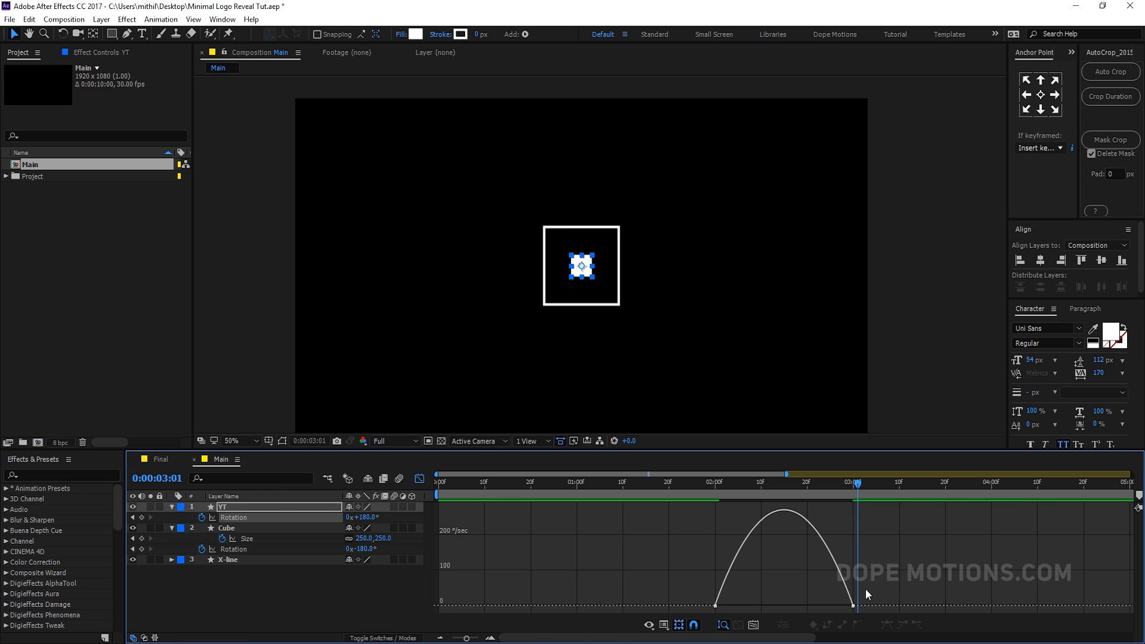
drag(867, 580, 840, 613)
click(420, 478)
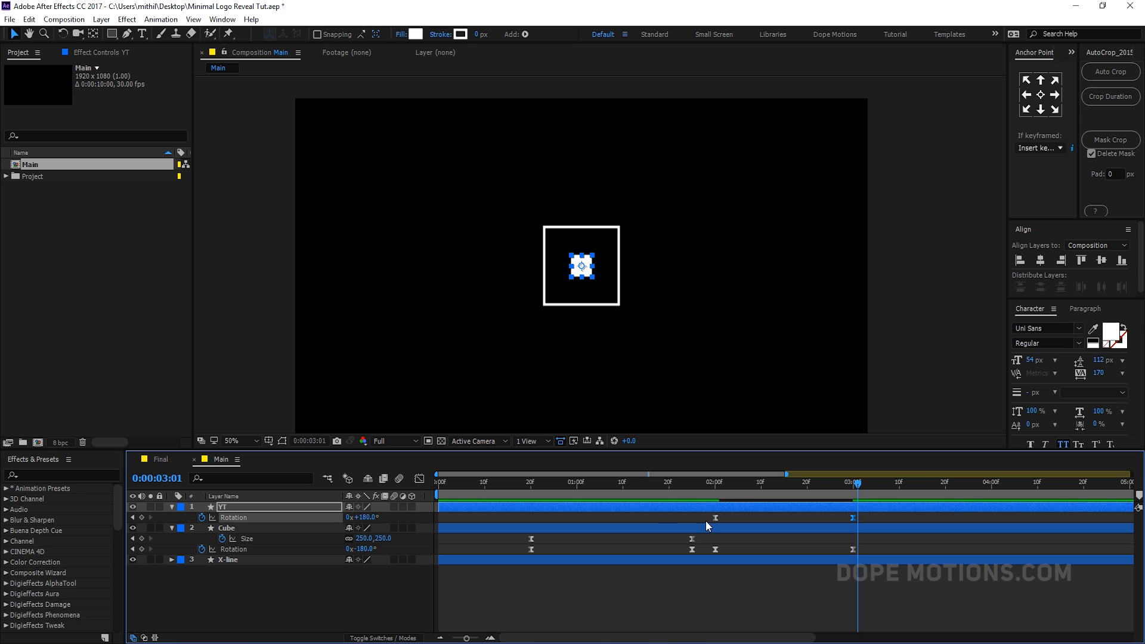
- Sharpen the speed curves of YT's and Cube's Rotation between 0:00:02:00 and 0:00:03:00 with longer ease handles, and preview the turn
drag(704, 518, 852, 552)
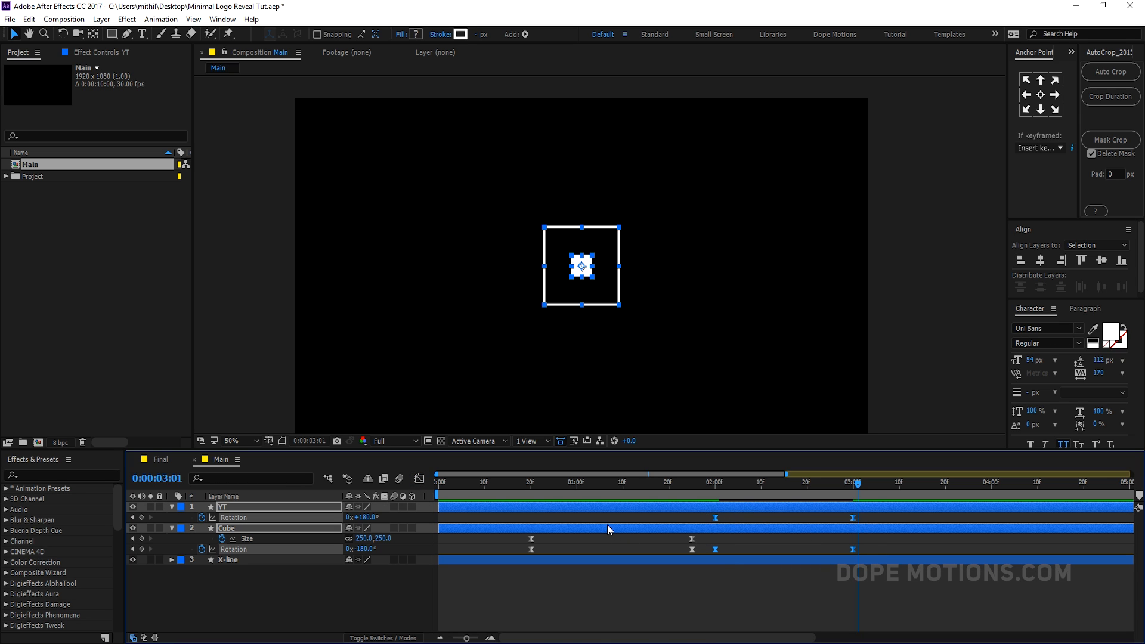
click(419, 479)
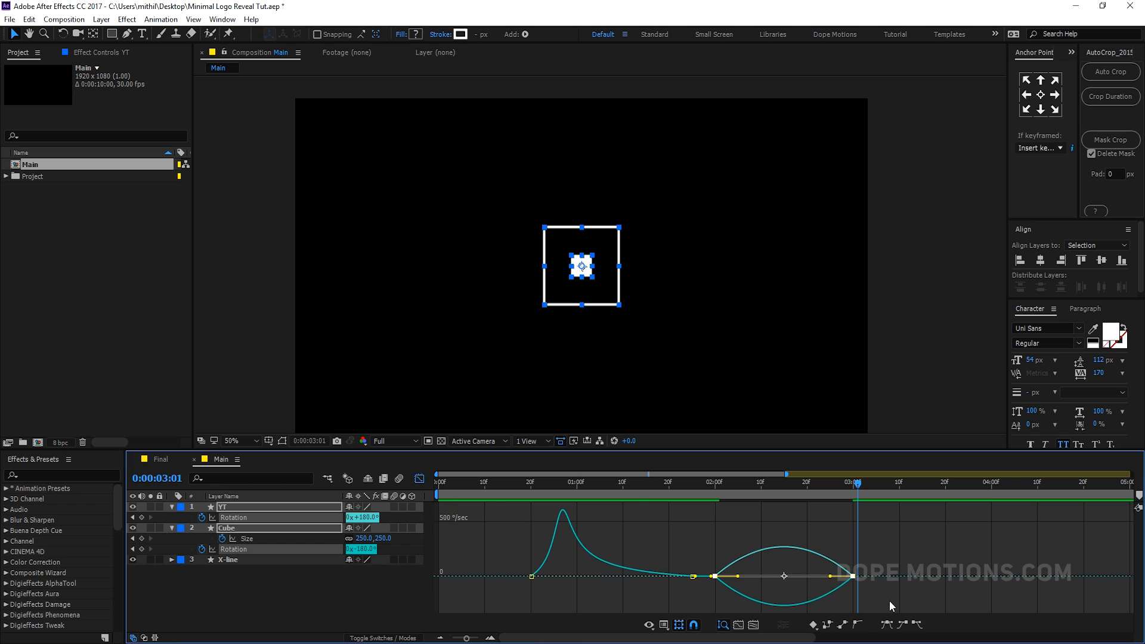
click(842, 578)
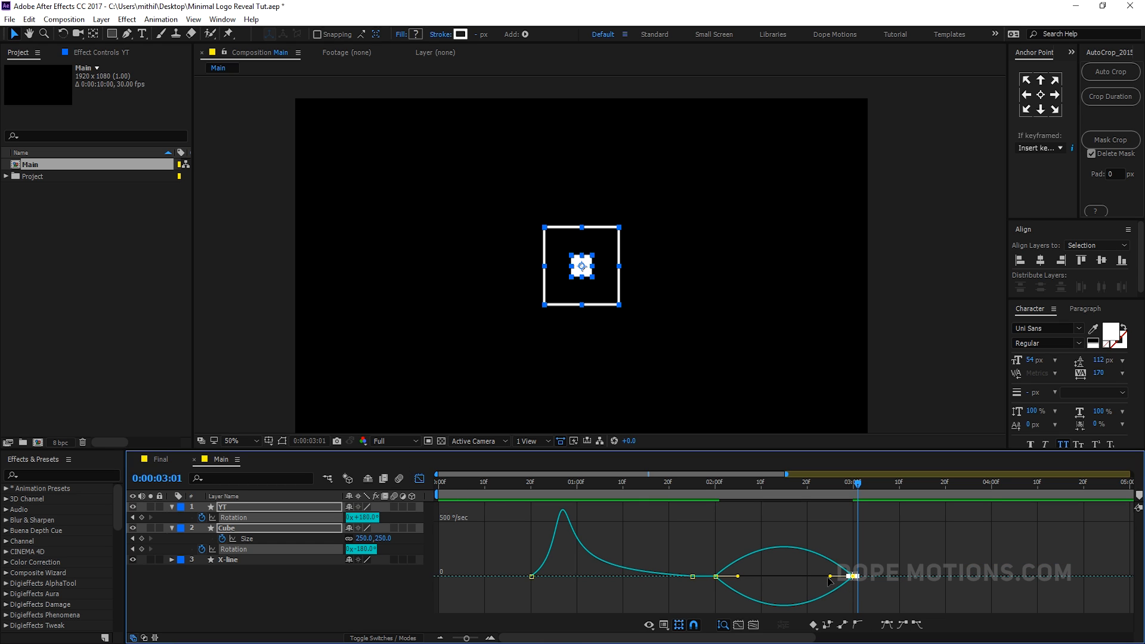
drag(829, 577, 793, 582)
mouse_move(745, 548)
mouse_down()
mouse_move(687, 573)
mouse_move(757, 558)
mouse_up()
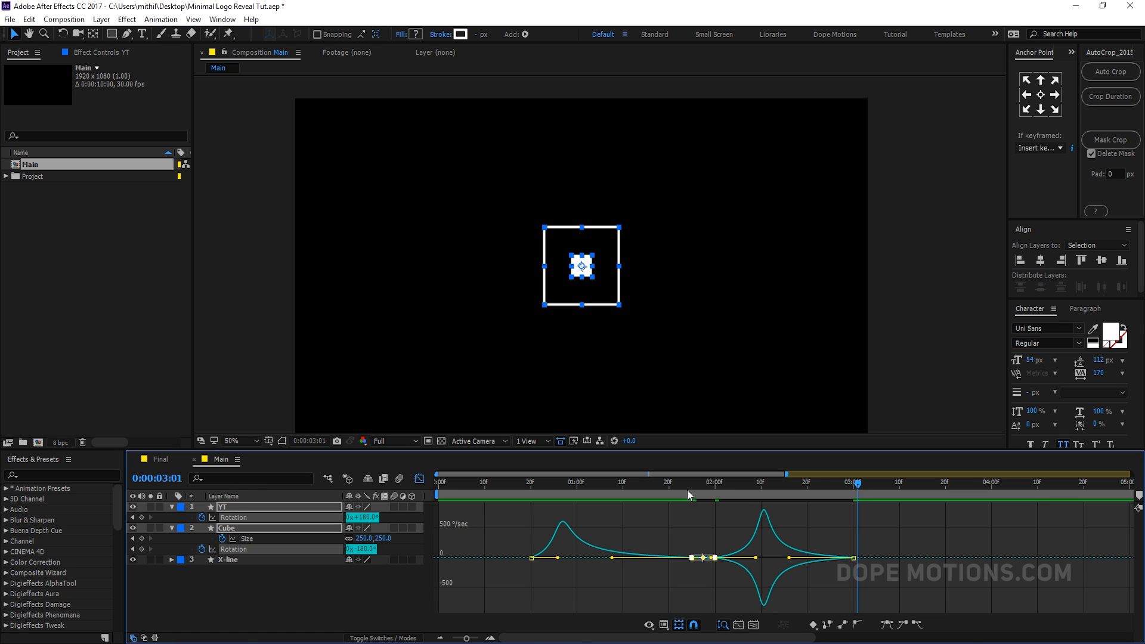
click(700, 490)
key(space)
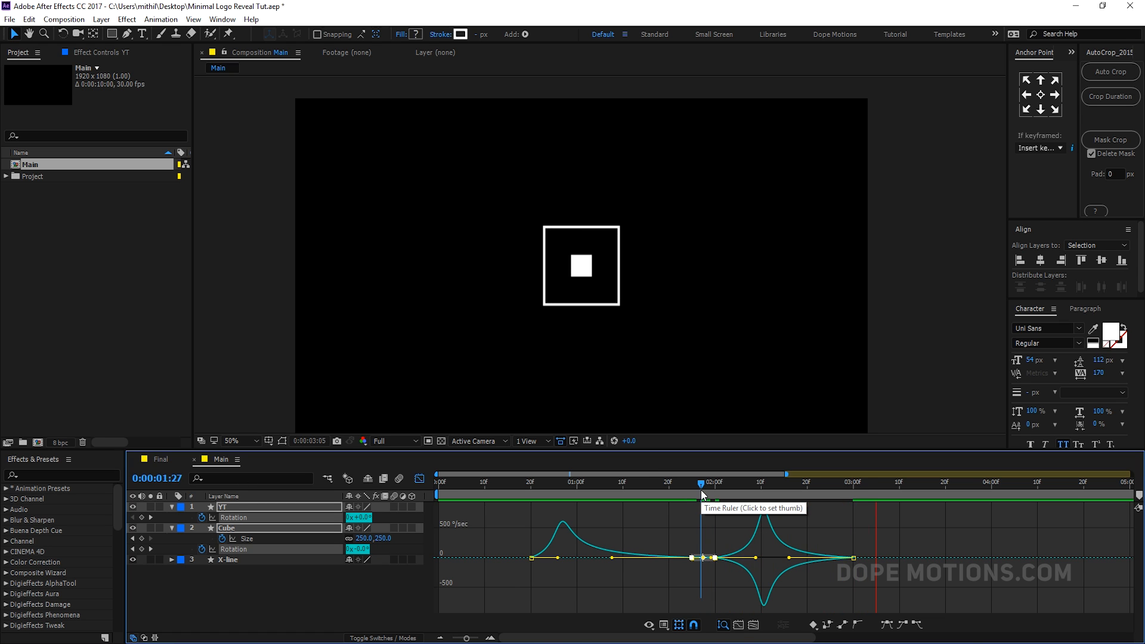
key(space)
key(space)
- Enable motion blur for the YT and Cube layers and the composition, and inspect the blur up close at 0:00:02:11
drag(702, 491, 757, 489)
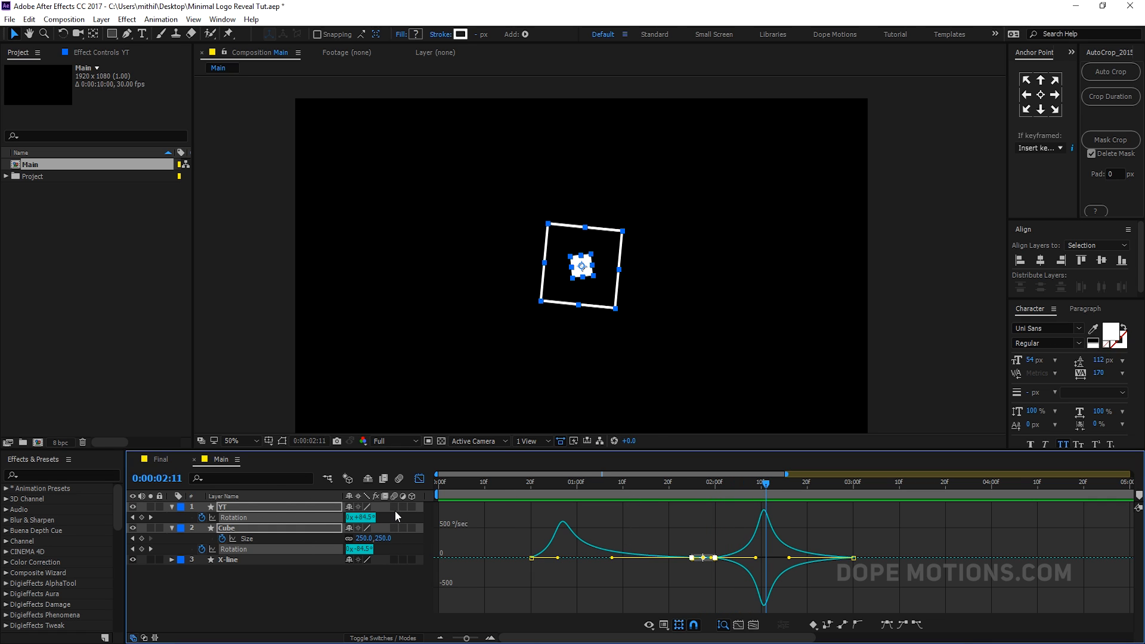
drag(395, 511, 400, 523)
click(401, 478)
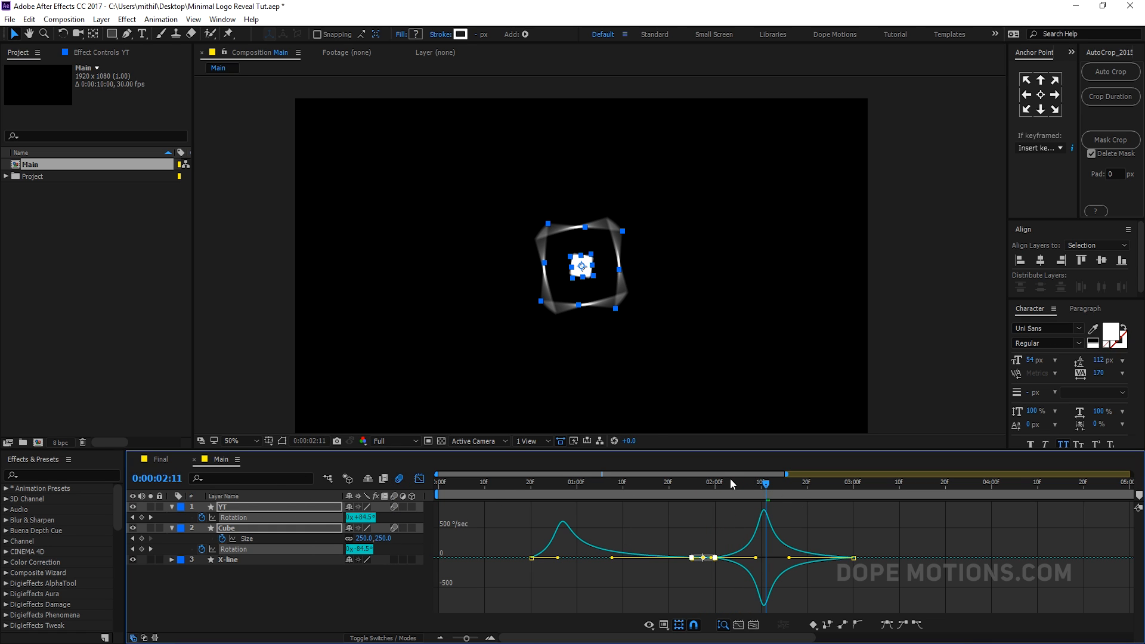
scroll(599, 338, up, 2)
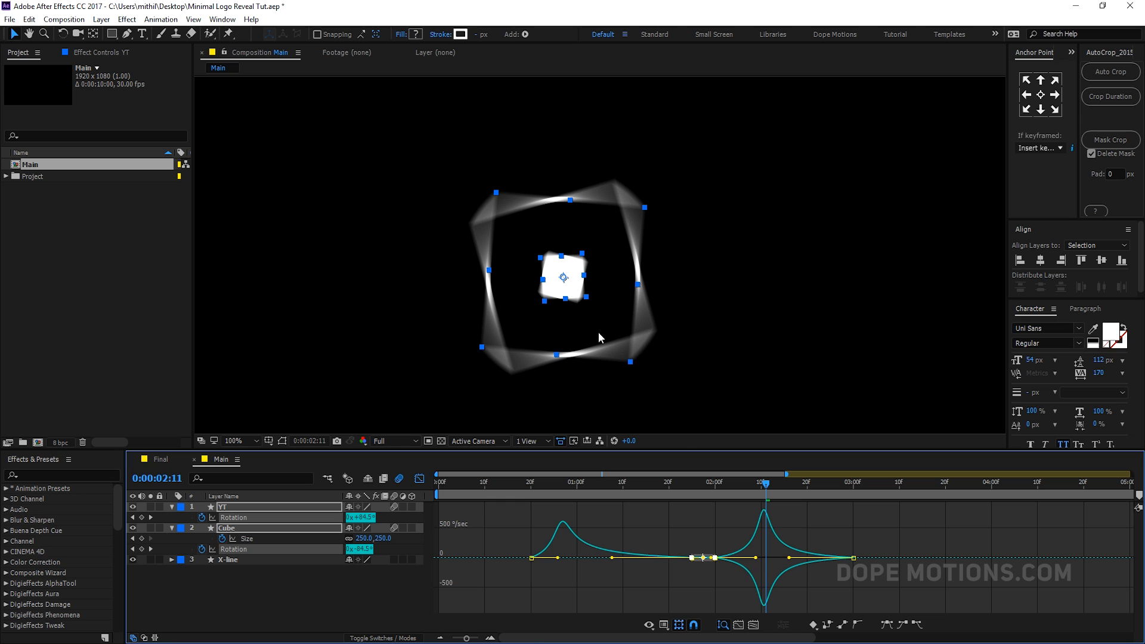
scroll(599, 332, up, 2)
drag(696, 395, 700, 323)
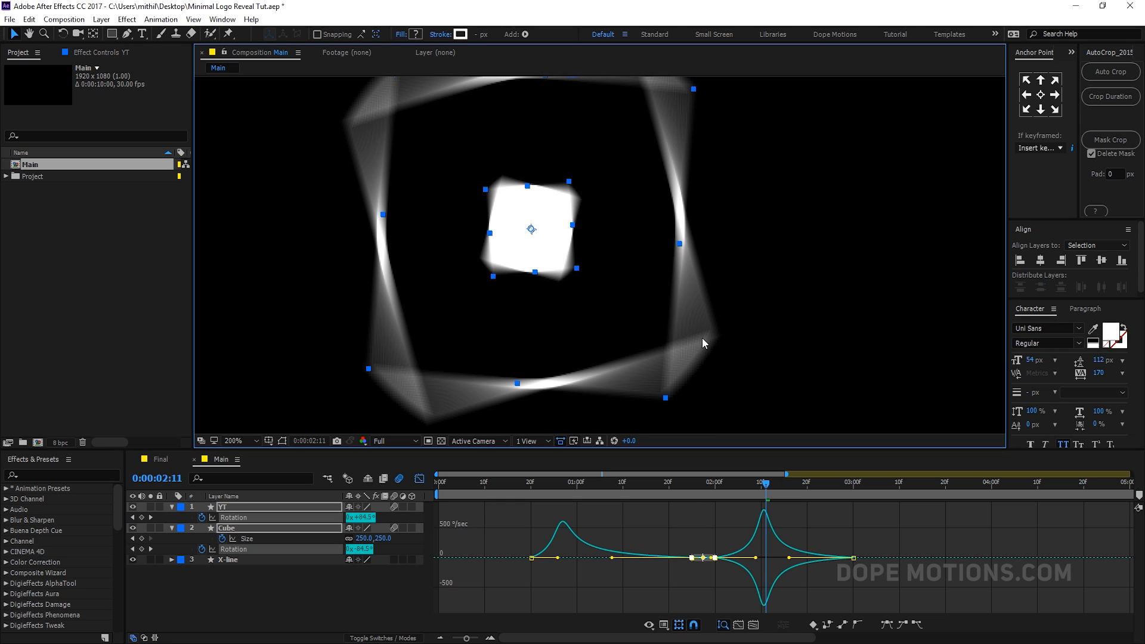
key(comma)
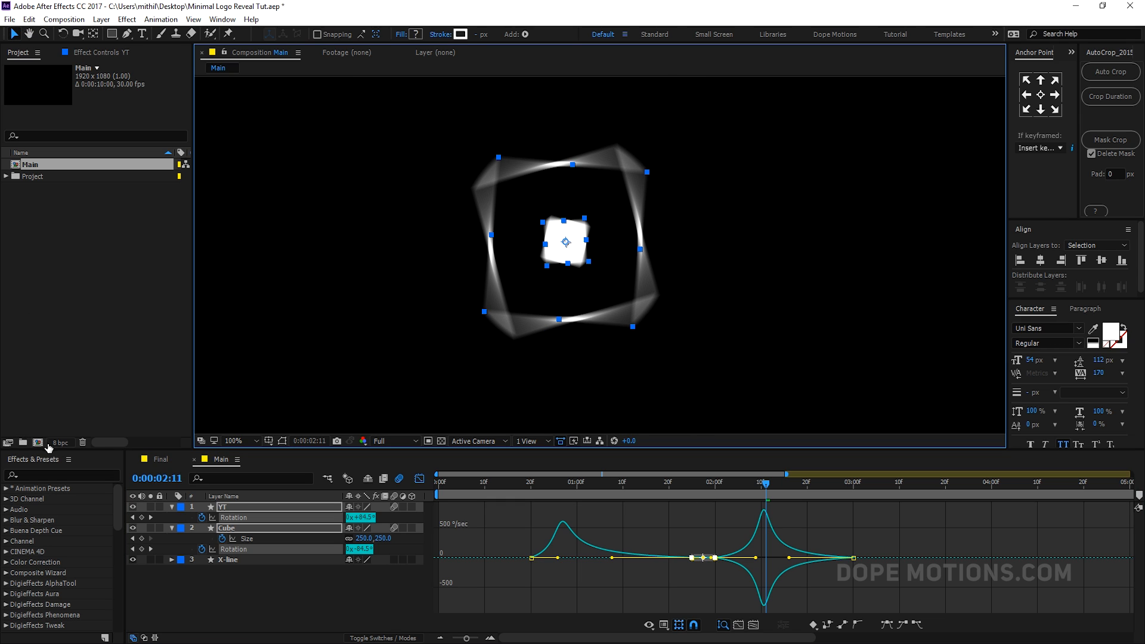
- Set the Main composition's motion blur to 28 samples per frame
click(81, 338)
click(284, 624)
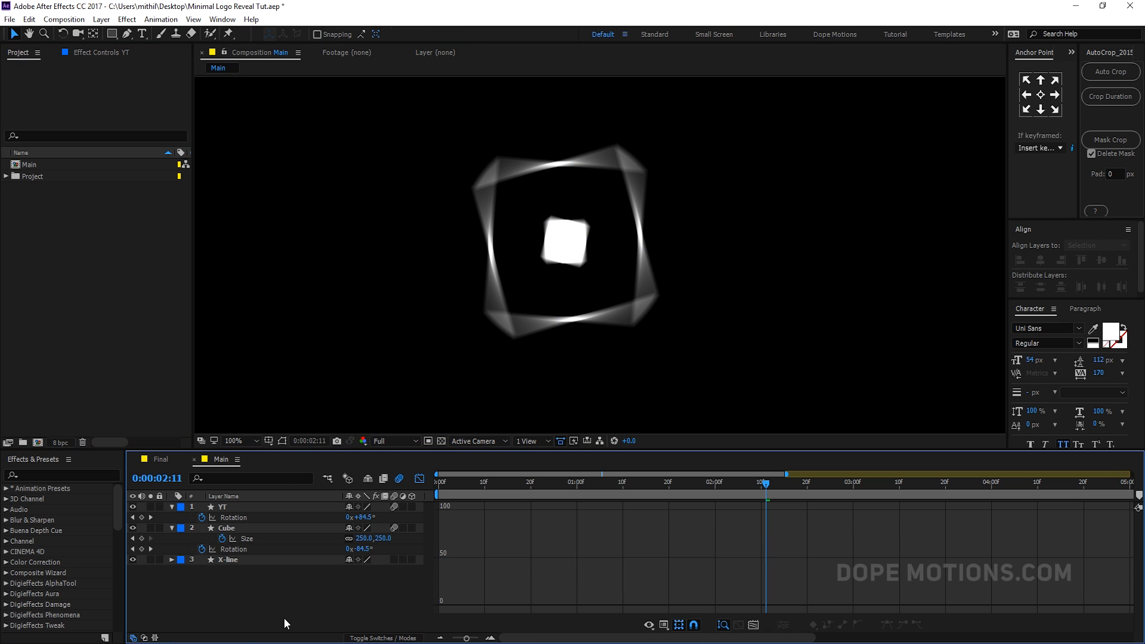
key(ctrl+k)
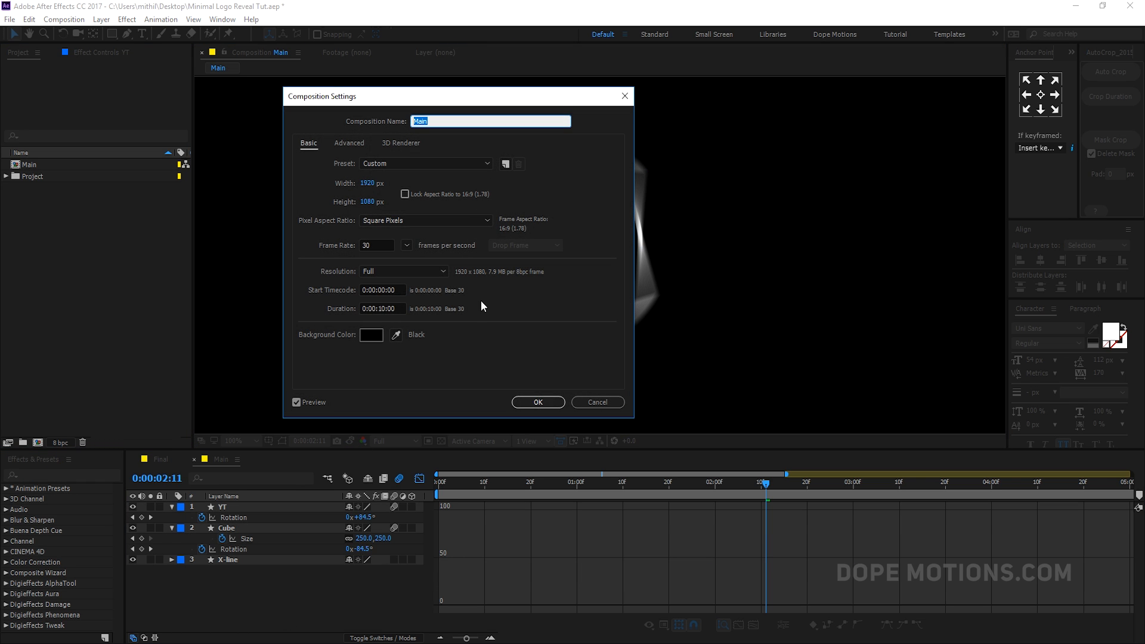
click(351, 143)
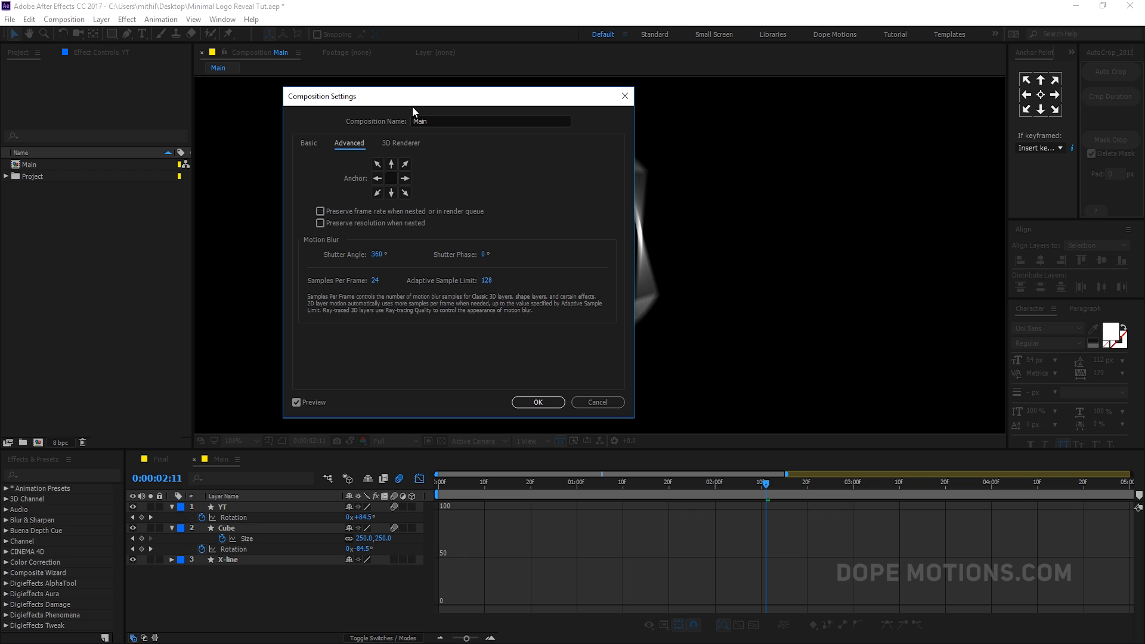
drag(413, 106, 850, 205)
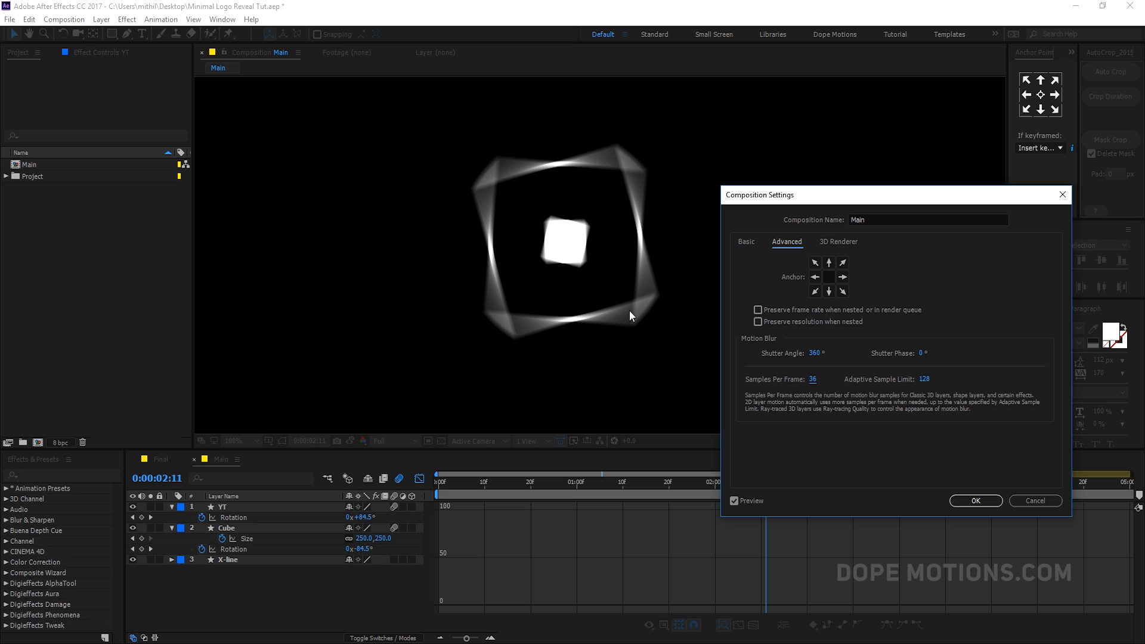
click(812, 380)
text(28)
click(874, 417)
click(965, 500)
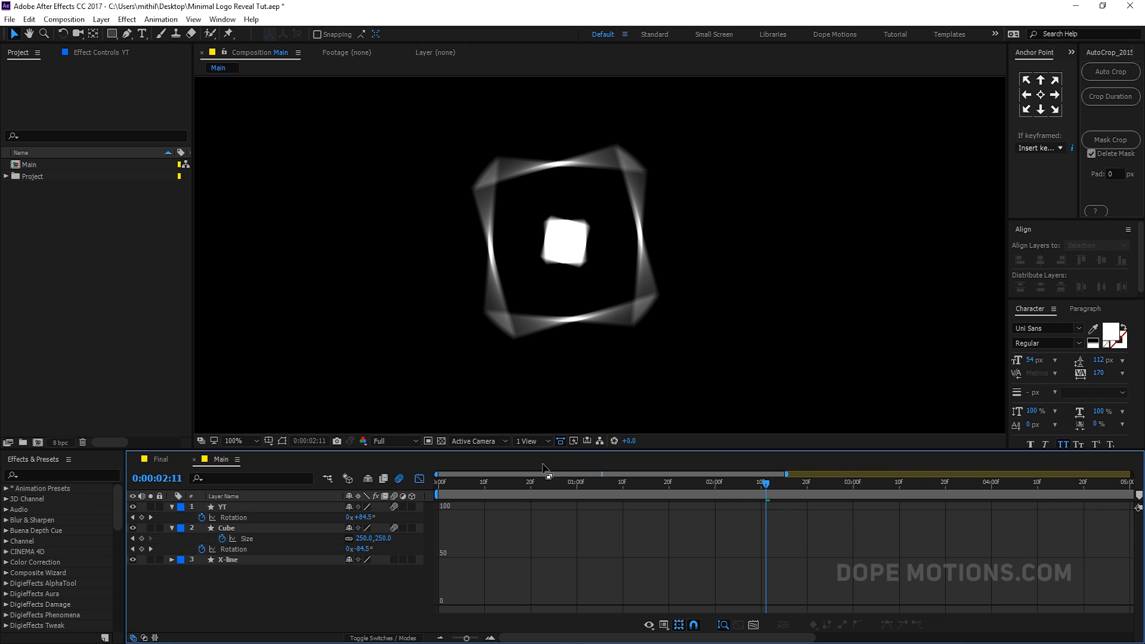
- Return to the keyframe view and turn off motion blur for the composition, Cube and YT, with the layers collapsed
click(425, 480)
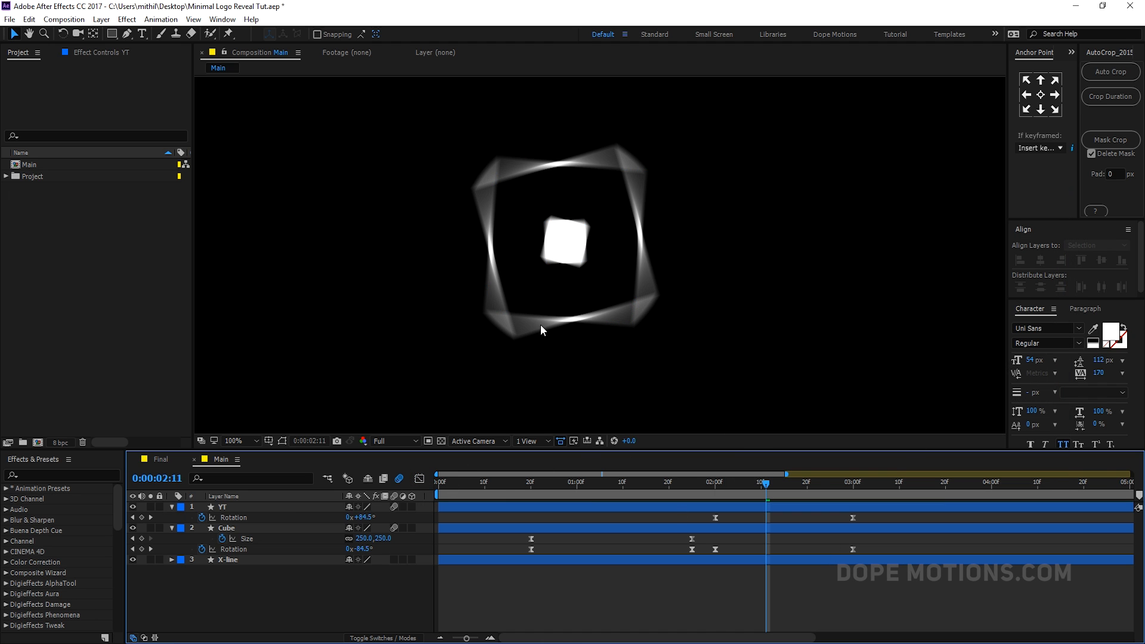
scroll(540, 324, up, 1)
scroll(560, 318, down, 3)
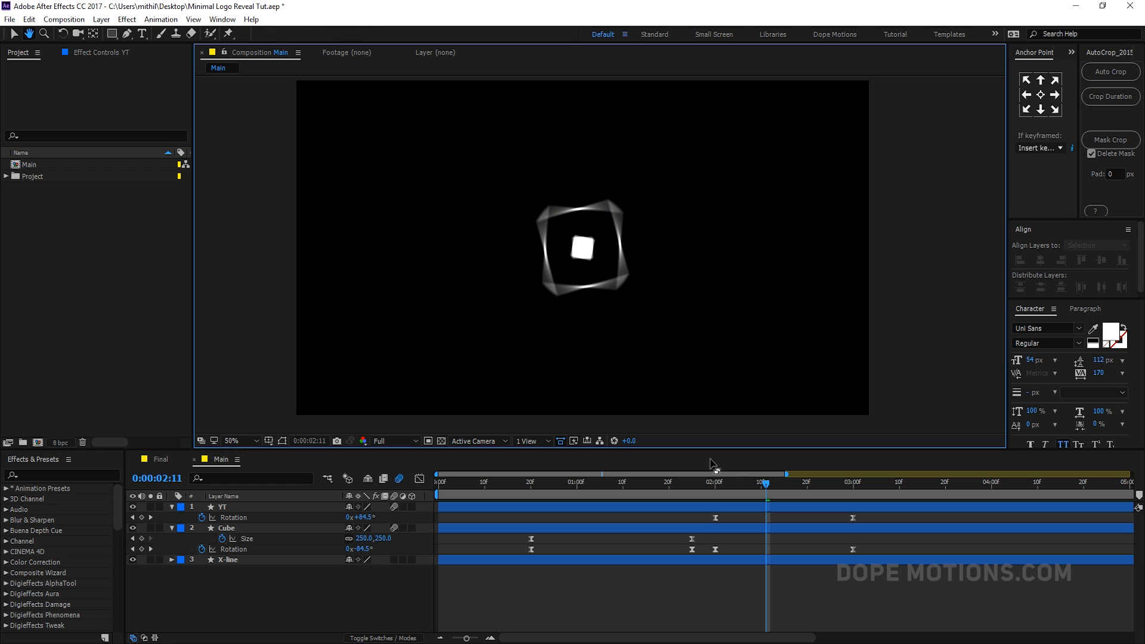
mouse_move(767, 483)
mouse_down()
mouse_move(868, 501)
mouse_move(597, 495)
mouse_move(871, 509)
mouse_move(761, 502)
mouse_move(771, 497)
mouse_up()
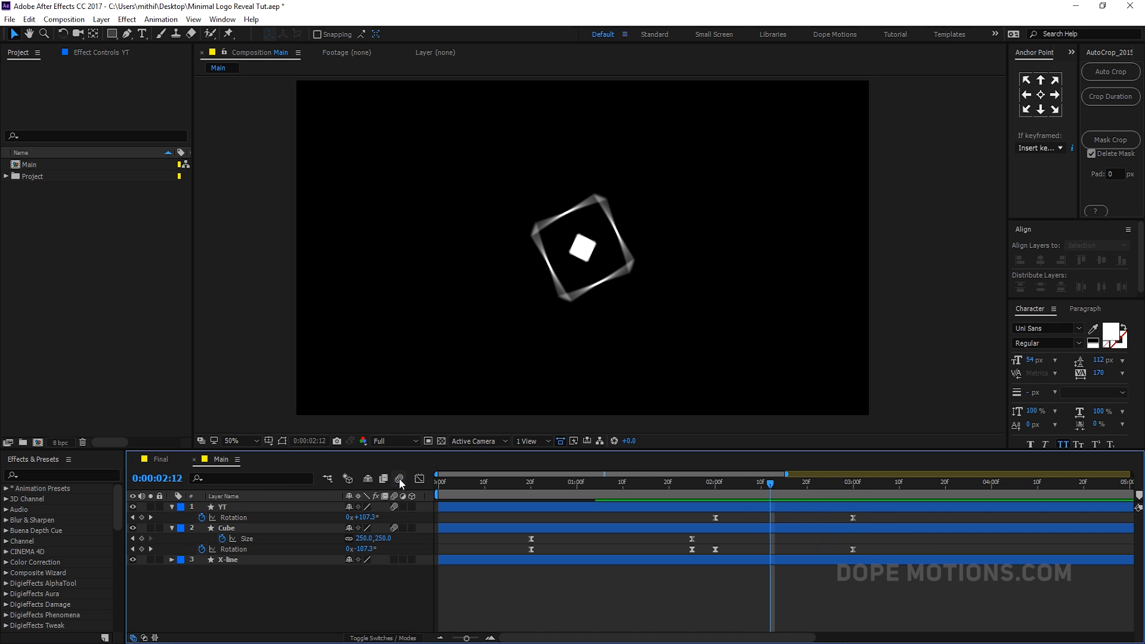
click(399, 478)
click(394, 528)
click(392, 507)
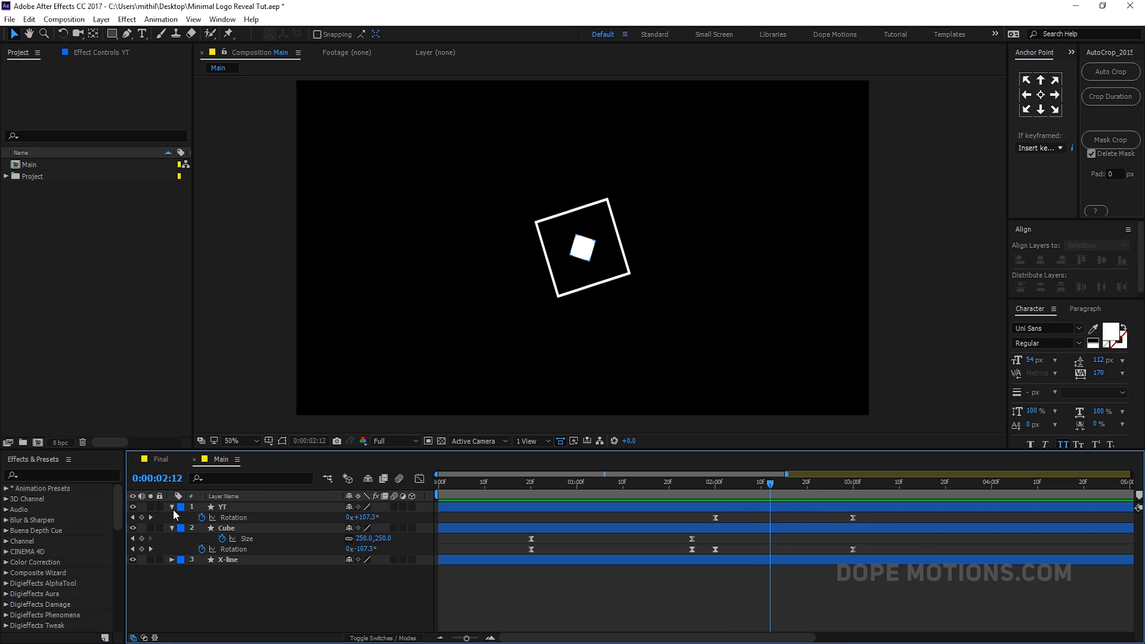
click(172, 507)
click(172, 517)
- Scrub through the Main animation and examine in the Final composition how the lines around the square move
click(485, 484)
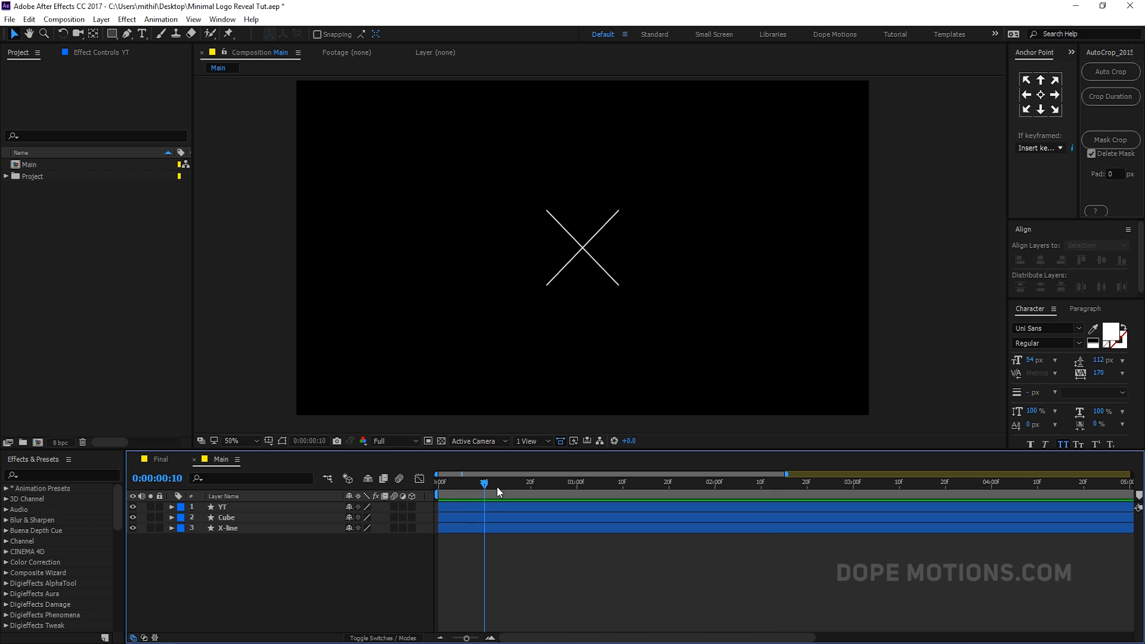
drag(496, 487, 744, 499)
click(161, 462)
key(Page_Down)
key(Page_Down)
key(Page_Down)
key(Page_Down)
key(Page_Down)
key(Page_Down)
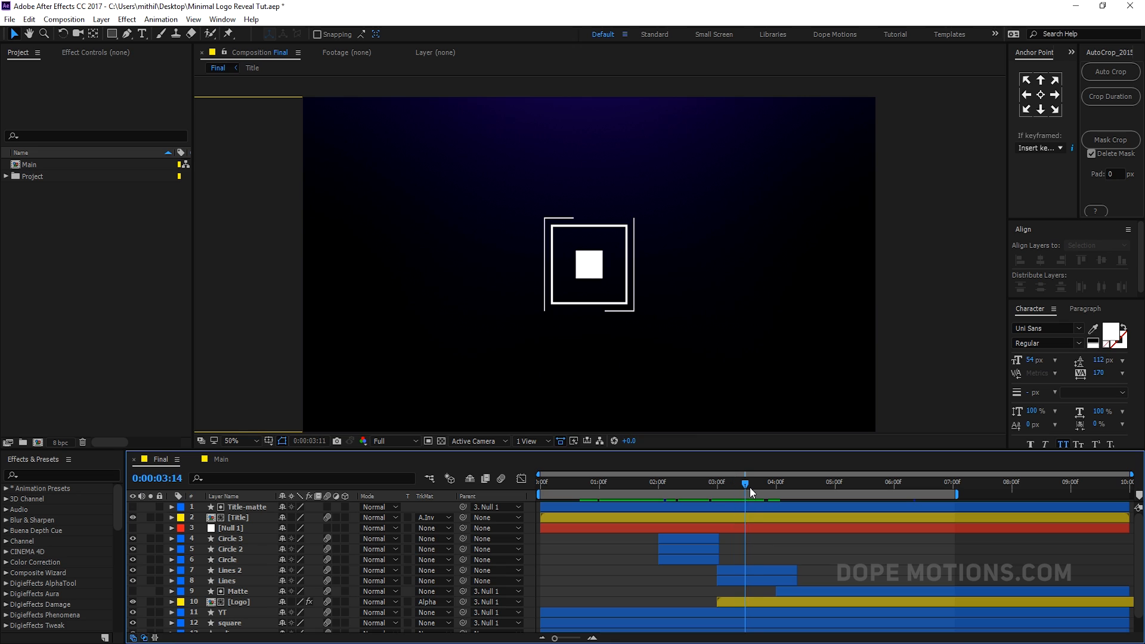
- Back in Main, add a Size keyframe to the YT rectangle at 0:00:03:00, keeping its current size
click(222, 459)
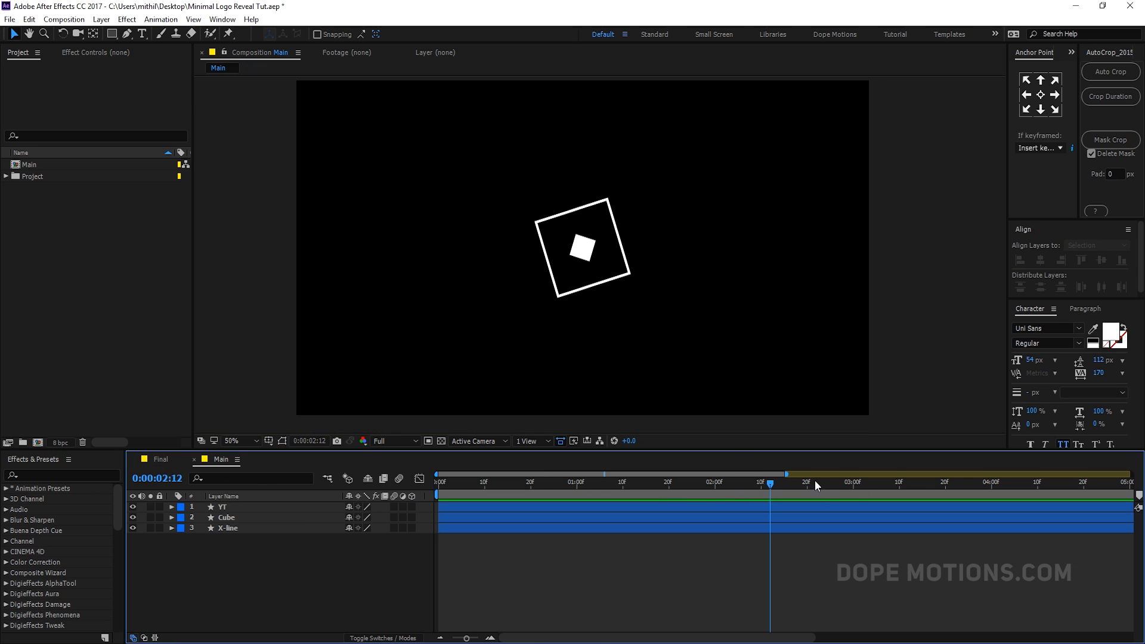
drag(788, 488, 854, 494)
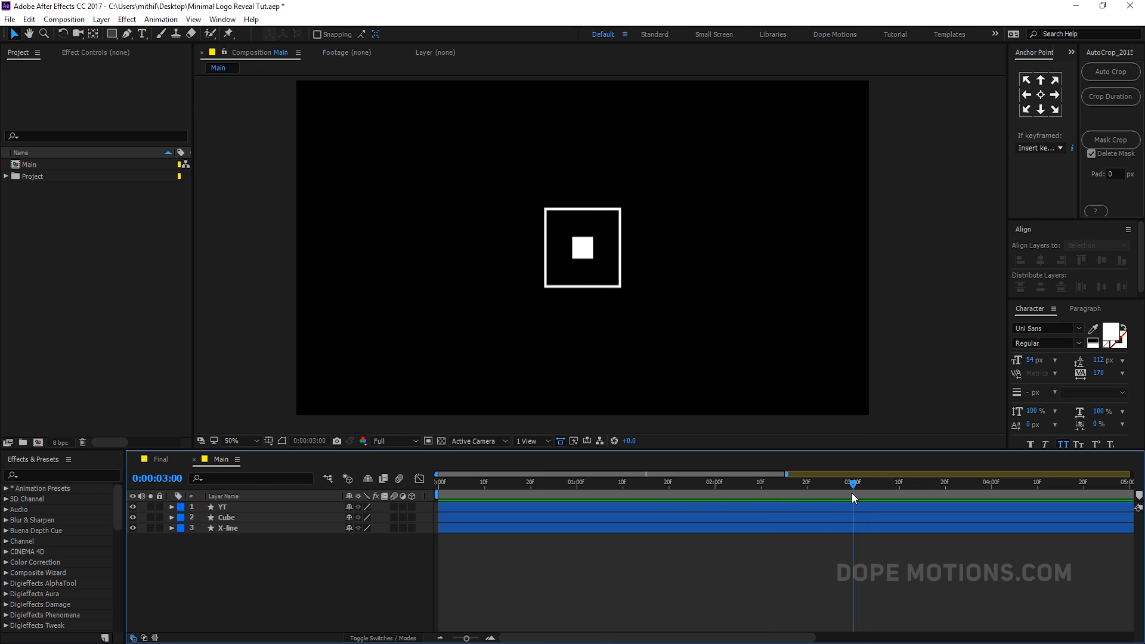
click(241, 508)
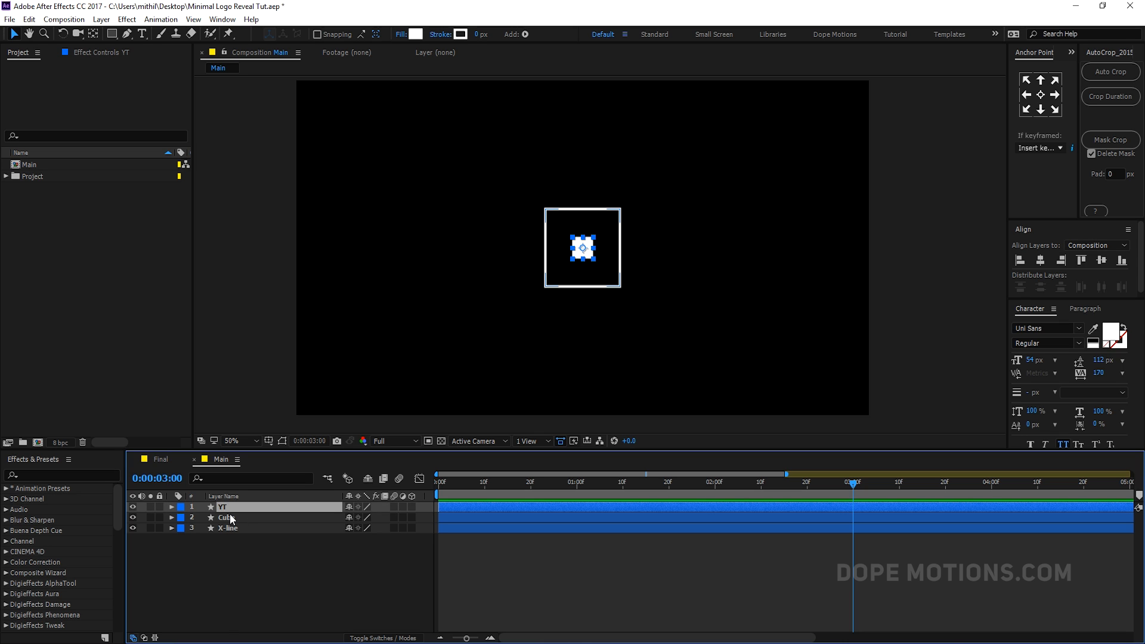
key(u)
key(u)
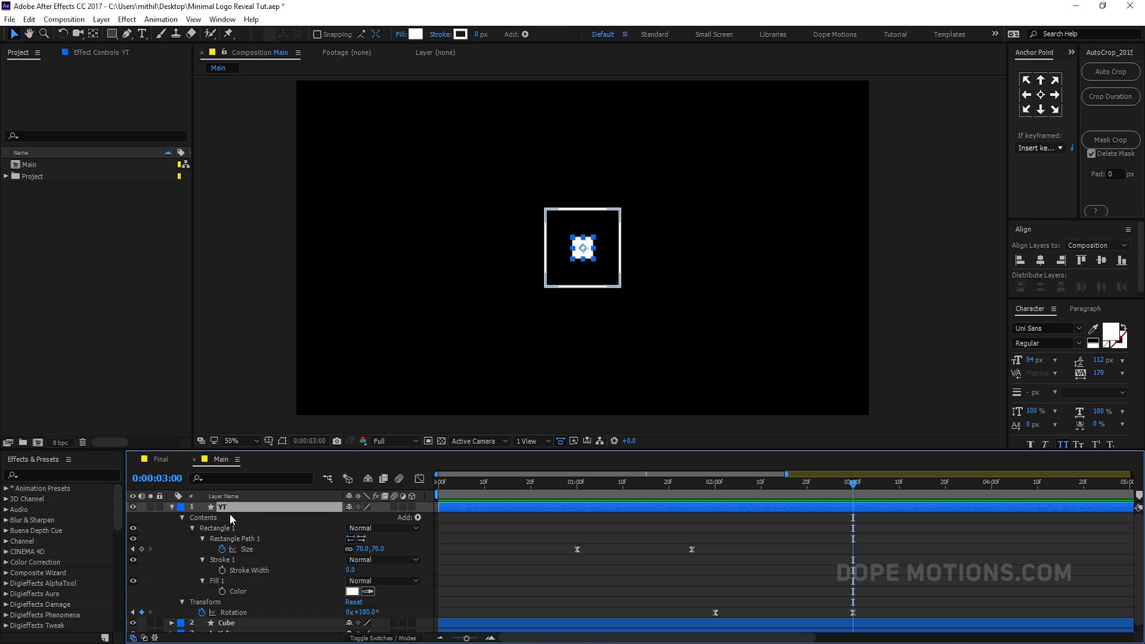
click(141, 549)
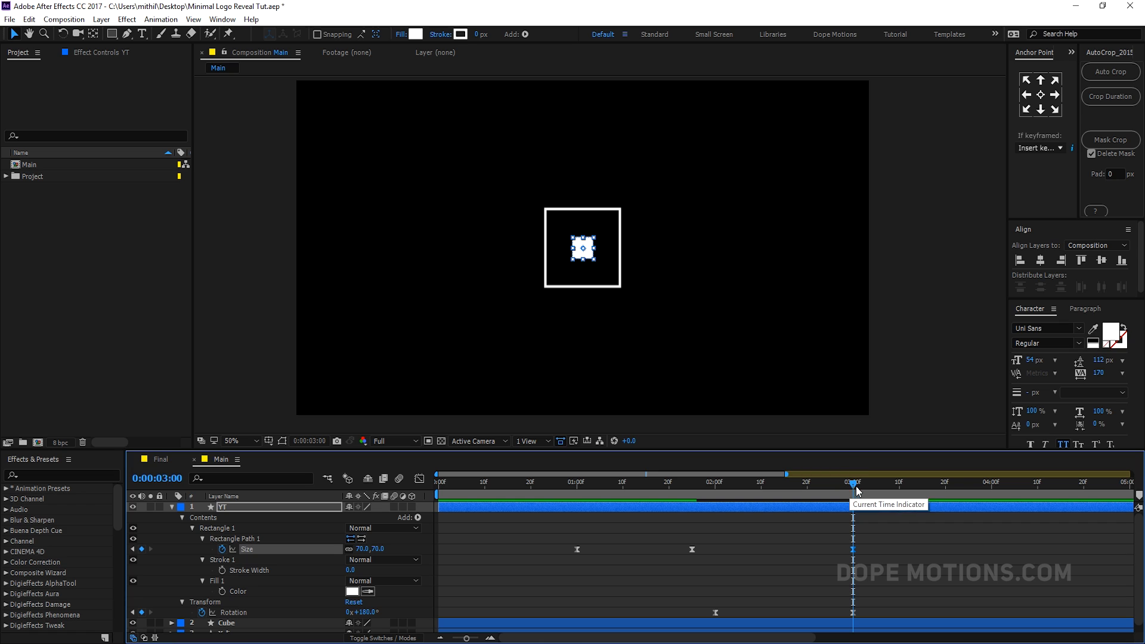
- Set the YT rectangle's Size to 220 at 0:00:04:00 and preview the growth
drag(857, 489, 993, 501)
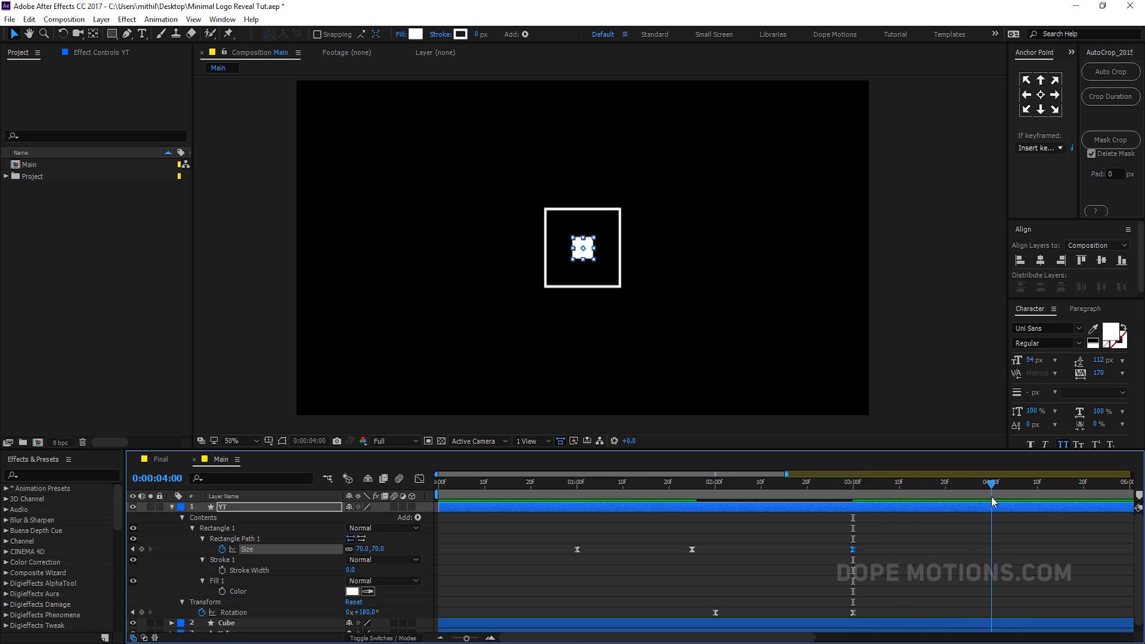
drag(374, 548, 460, 546)
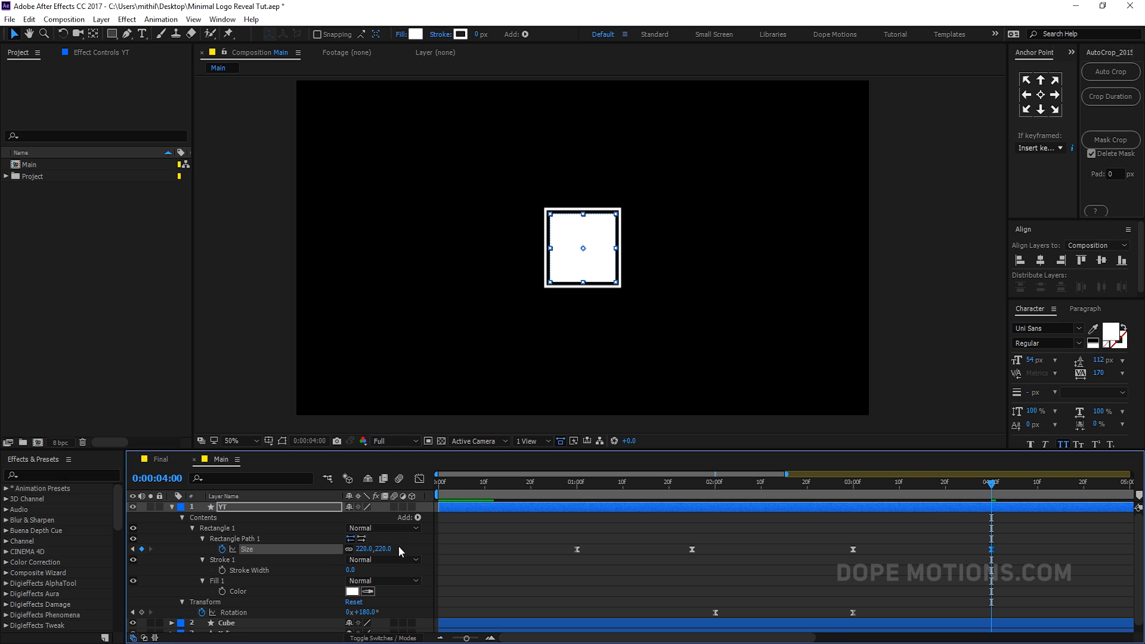
click(828, 561)
click(849, 480)
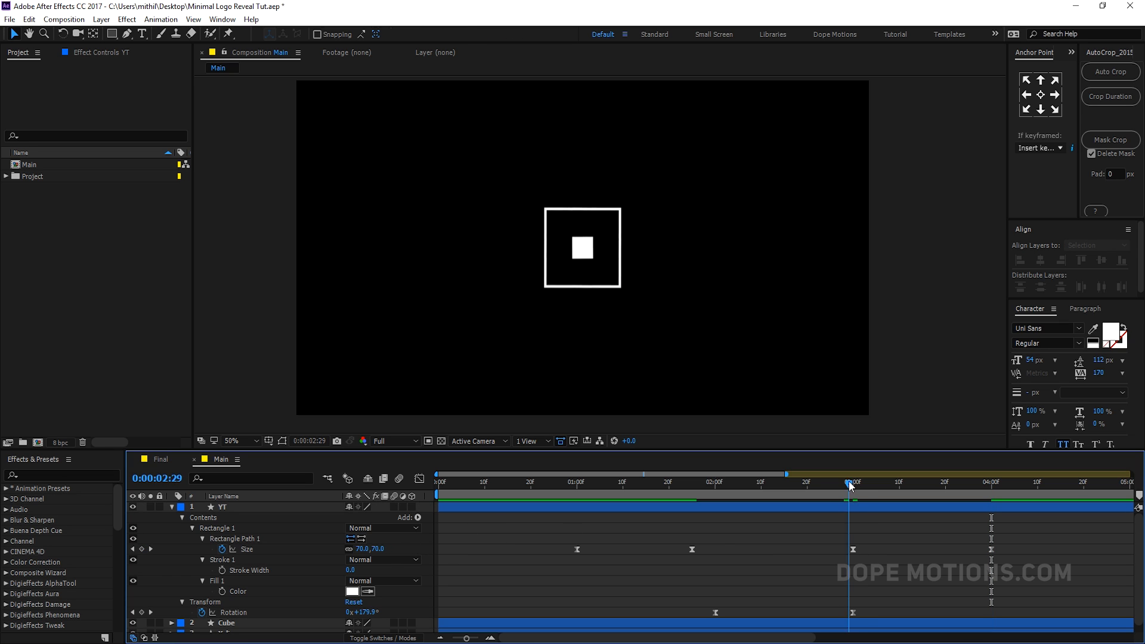
key(space)
- Apply Easy Ease to YT's Size keyframes at 0:00:03:00 and 0:00:04:00, lengthen the ease into the last one, and preview it
drag(838, 544, 1041, 564)
key(F9)
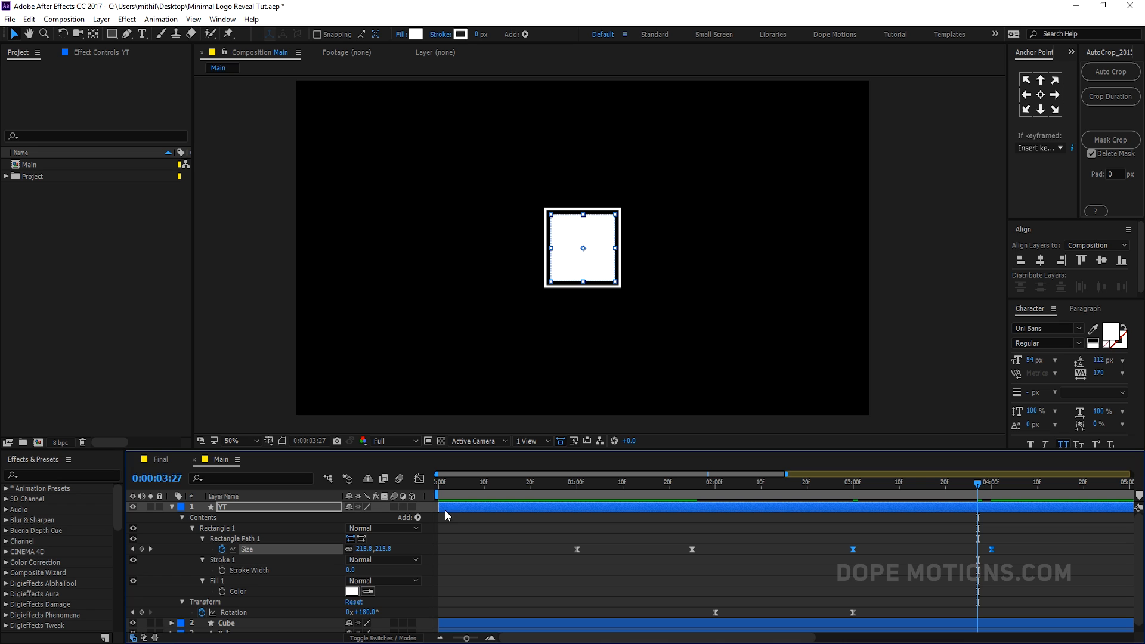
click(421, 480)
drag(1011, 590, 903, 606)
click(843, 489)
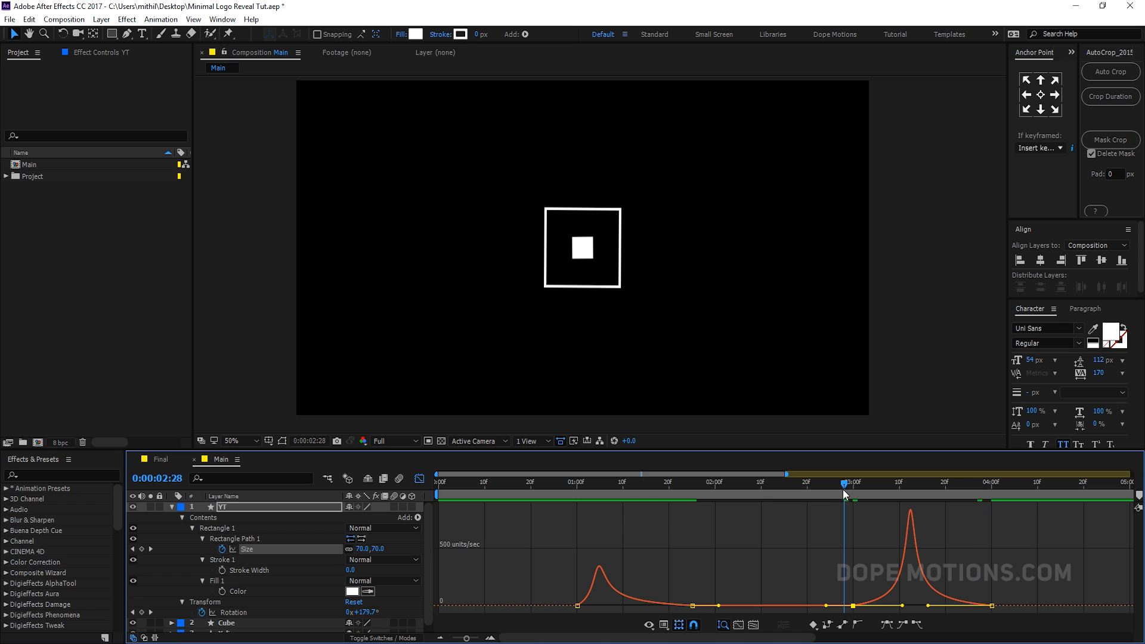
key(space)
key(space)
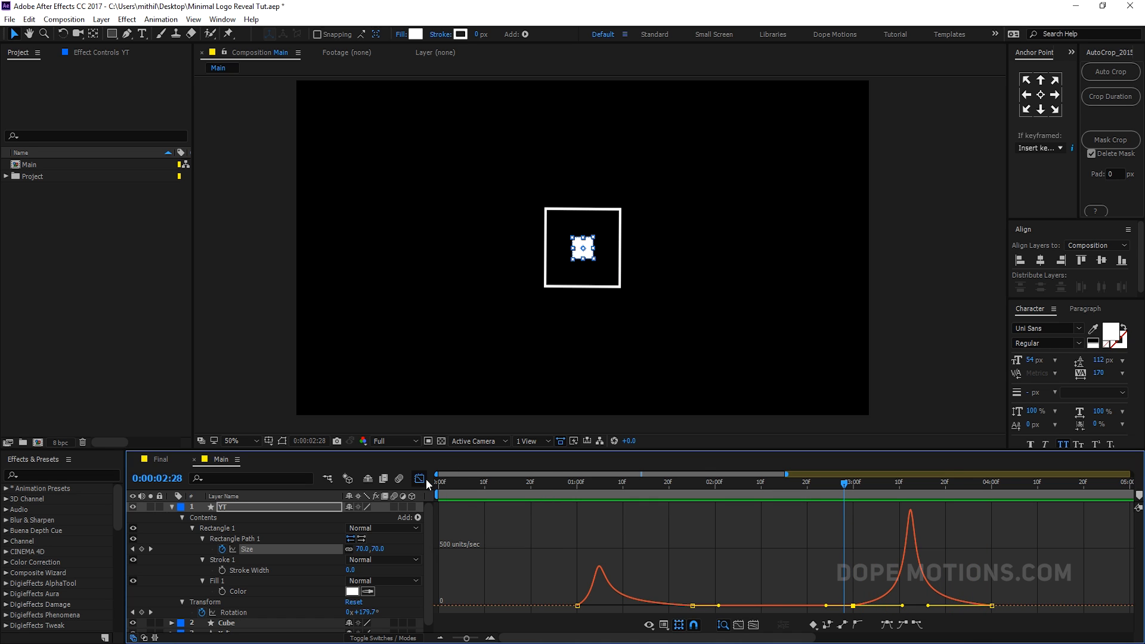
click(419, 478)
- Place the playhead at 0:00:03:00, duplicate the Cube layer and rename the copy Strokes
click(900, 505)
mouse_move(862, 485)
mouse_down()
mouse_move(1004, 494)
mouse_move(854, 497)
mouse_up()
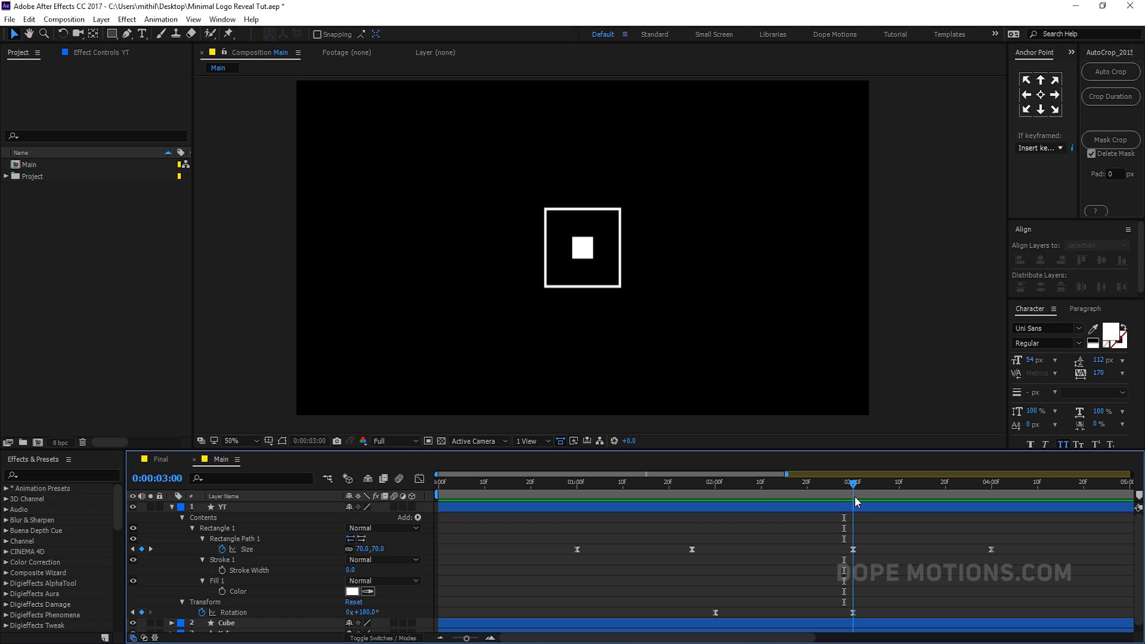
click(171, 507)
click(224, 518)
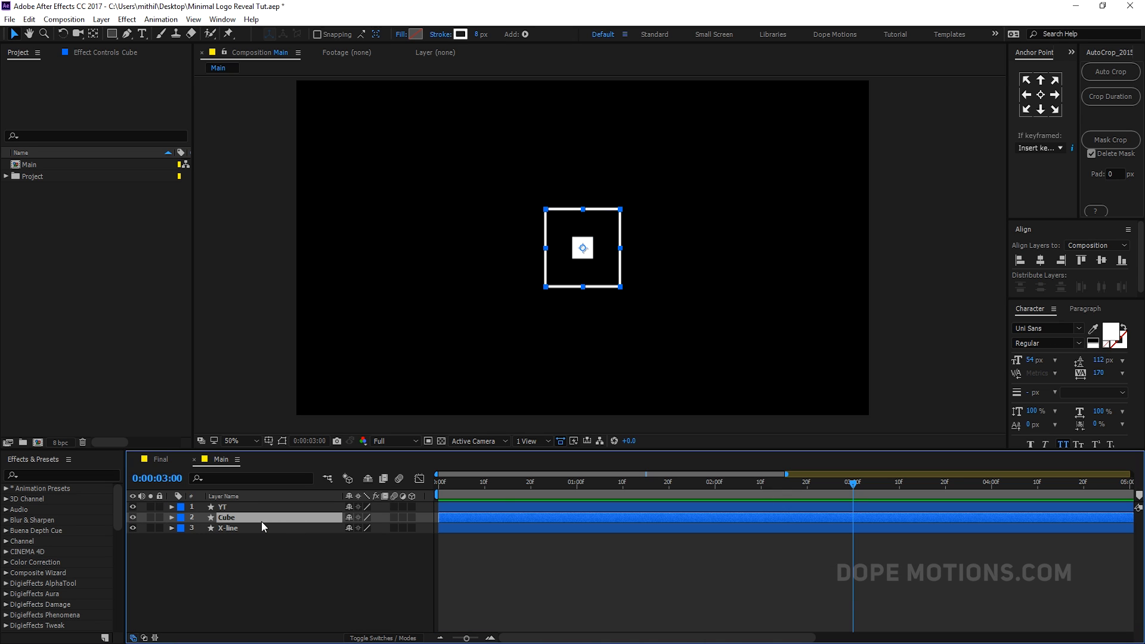
key(ctrl+d)
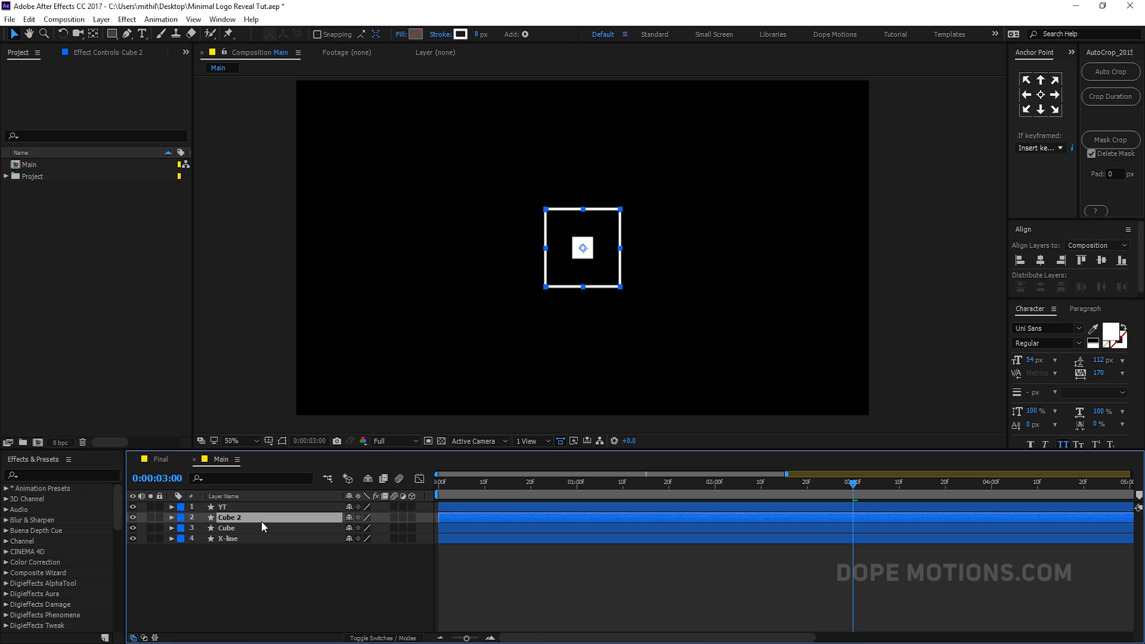
key(Return)
text(Stroke)
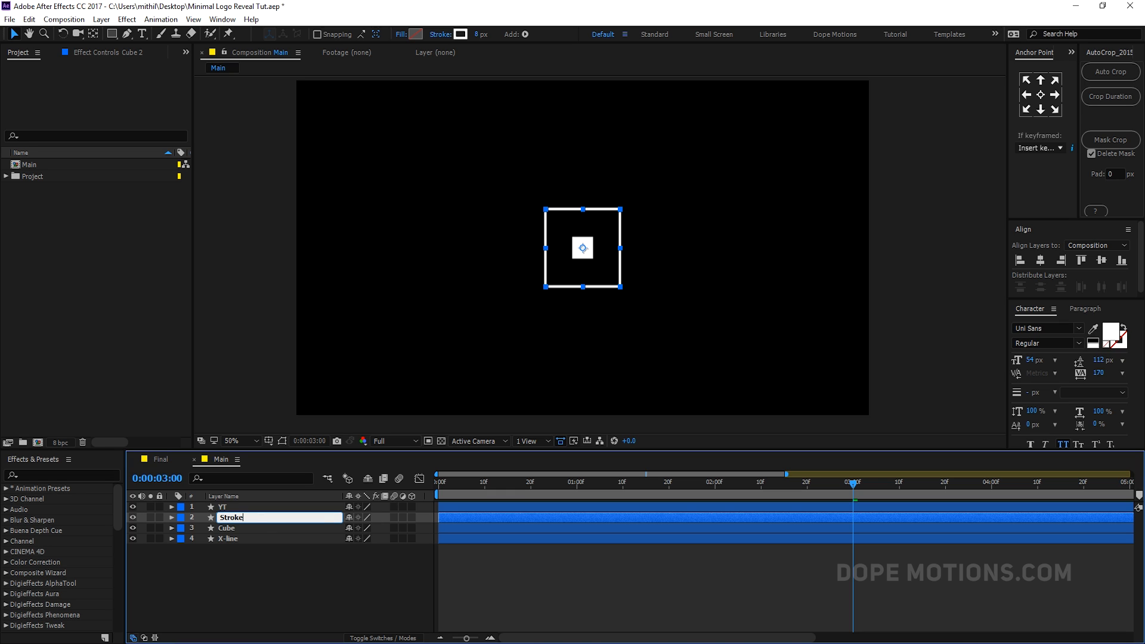
text(s)
key(Return)
- Remove the Size and Rotation keyframes from Strokes and set its rectangle Size to 300
key(u)
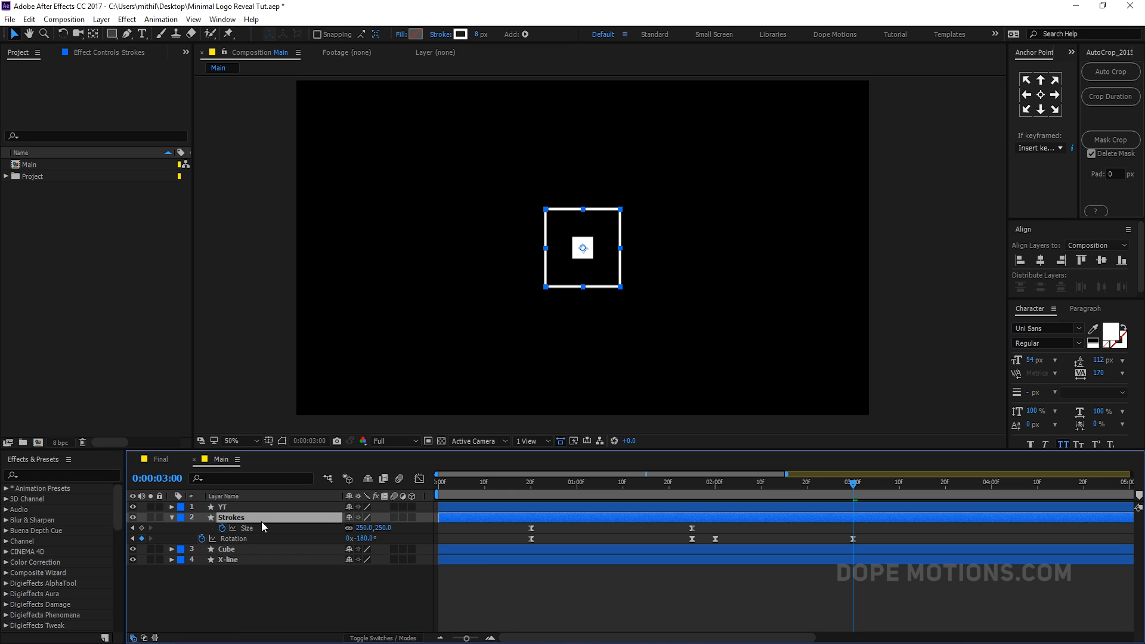
click(216, 530)
click(202, 539)
drag(380, 528, 415, 527)
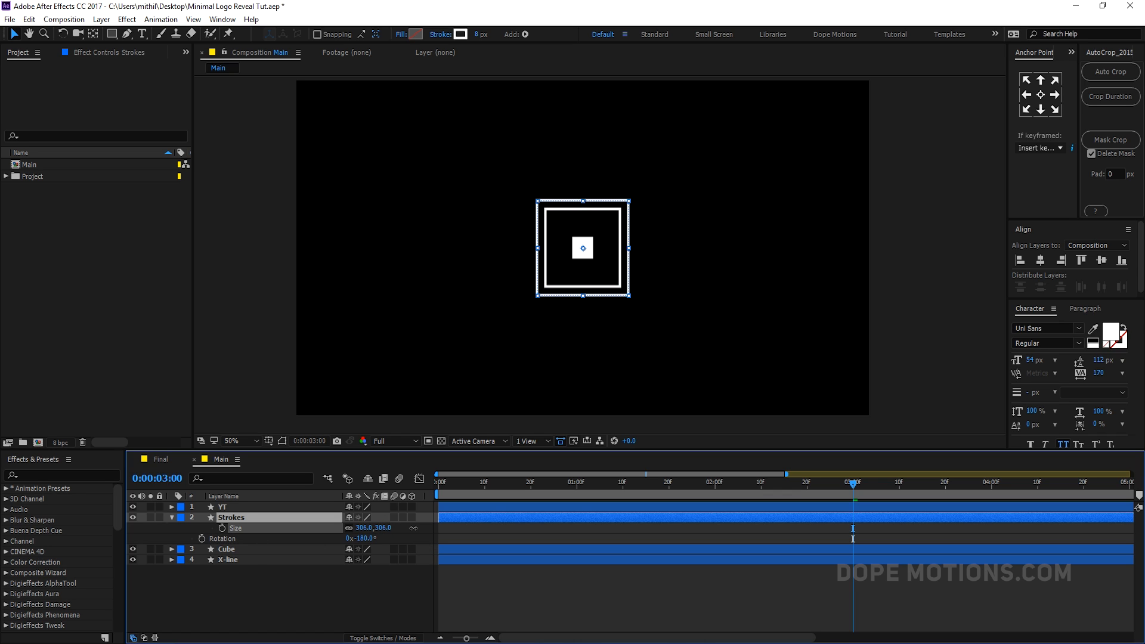
click(382, 529)
text(3)
key(Return)
click(381, 571)
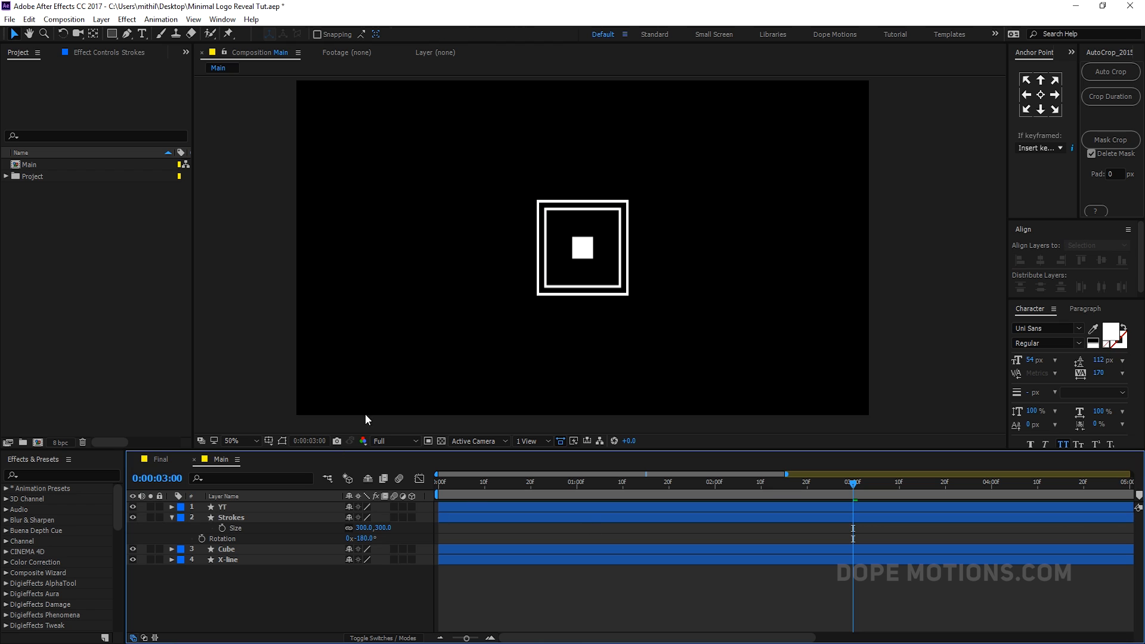
- Add Trim Paths to the Strokes layer's contents and expand its settings
click(170, 517)
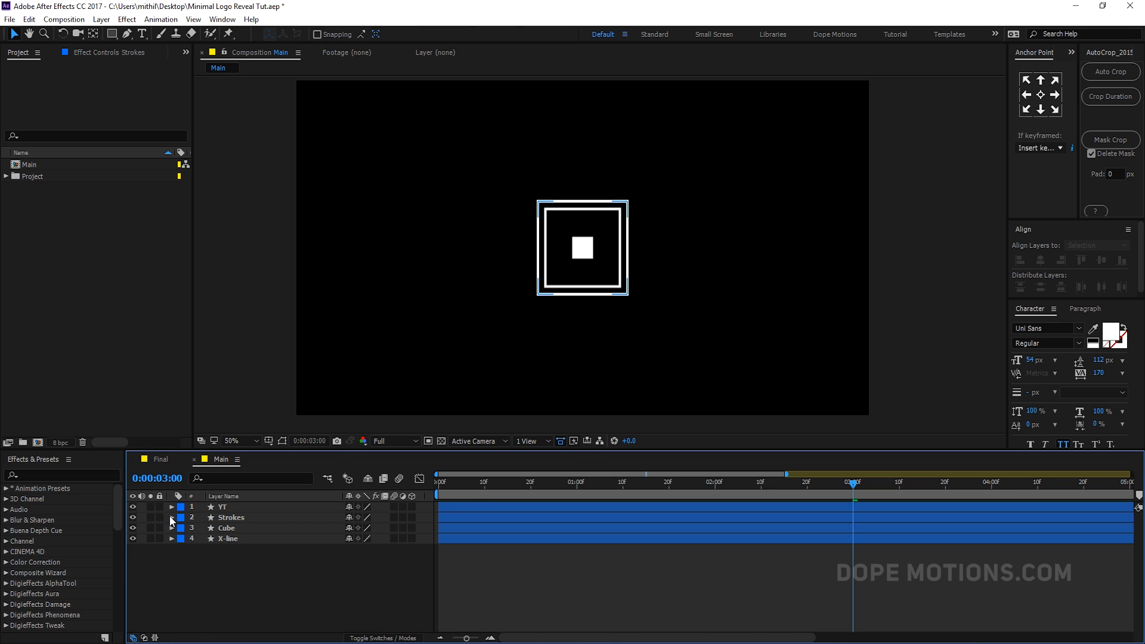
click(170, 517)
click(203, 539)
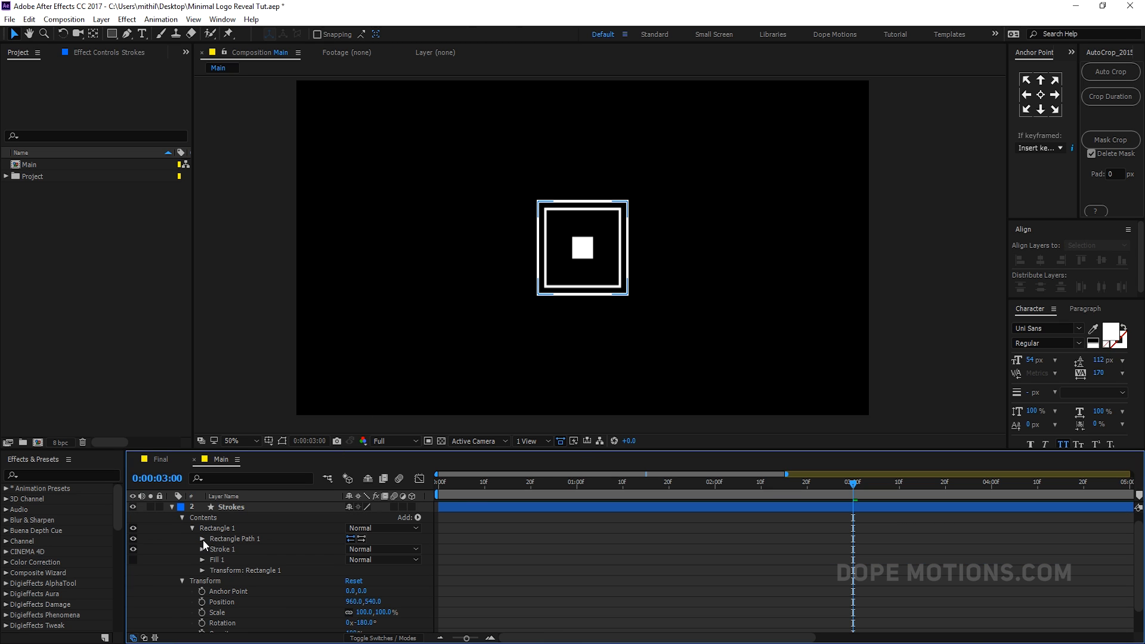
click(183, 581)
click(417, 528)
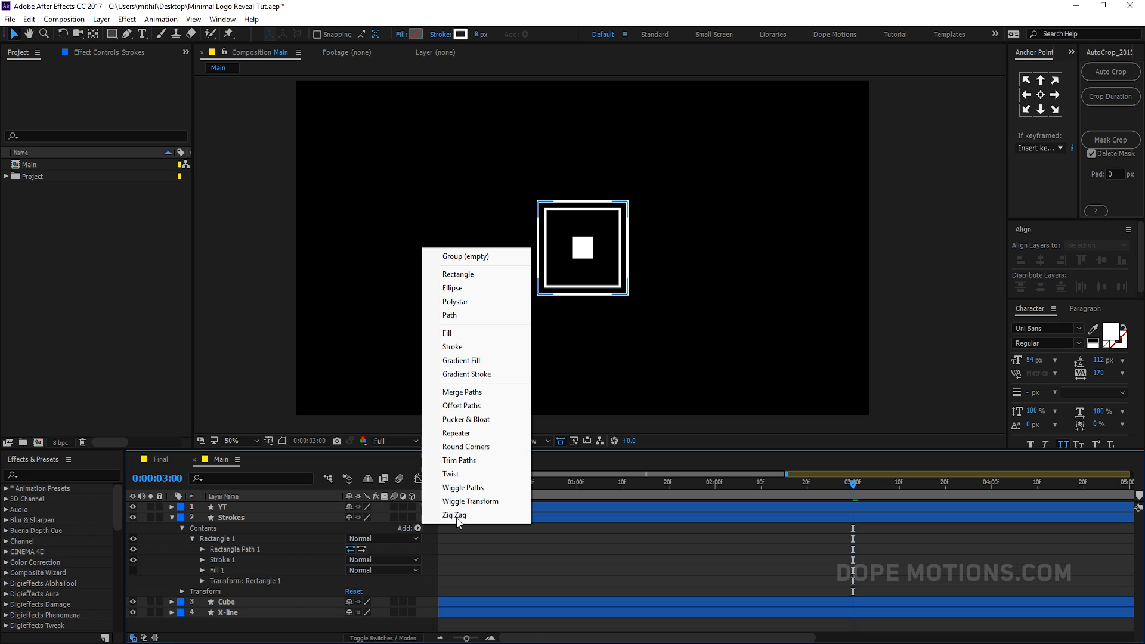
click(459, 461)
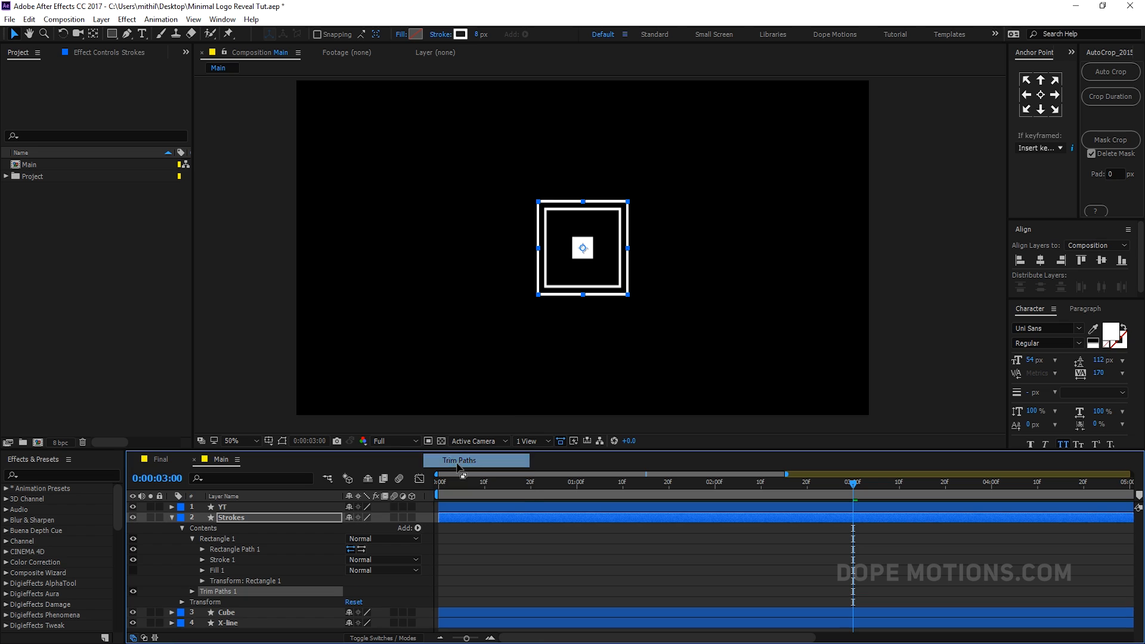
click(192, 591)
scroll(292, 599, down, 2)
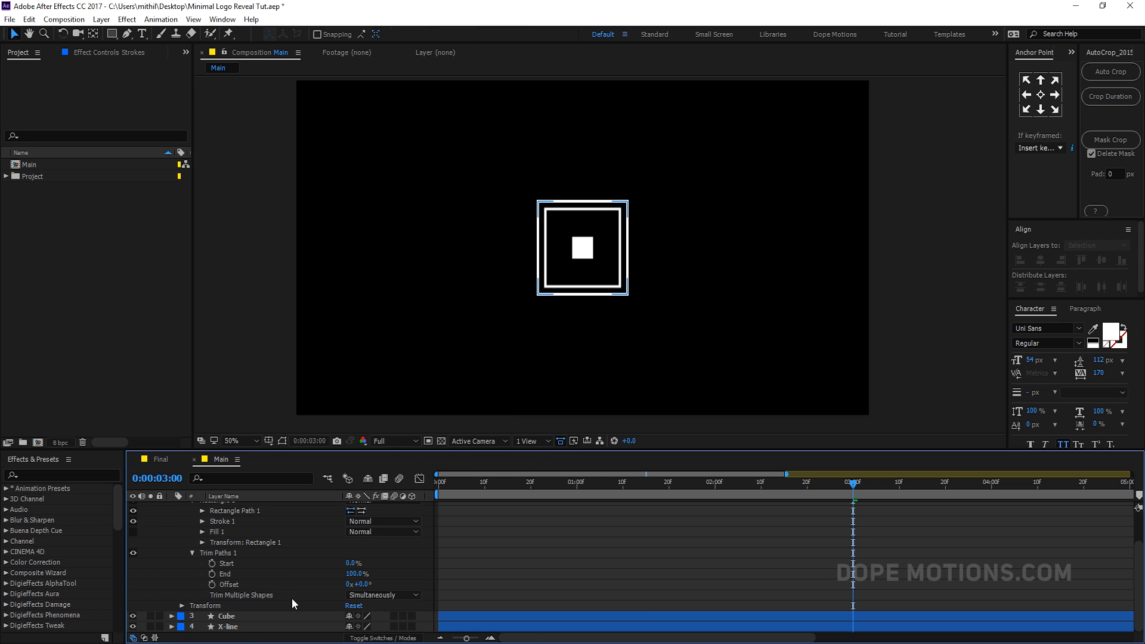
- Try trimming the Strokes outline with End at 50%, test a higher Start value, and return Start to 0%
click(347, 574)
key(Return)
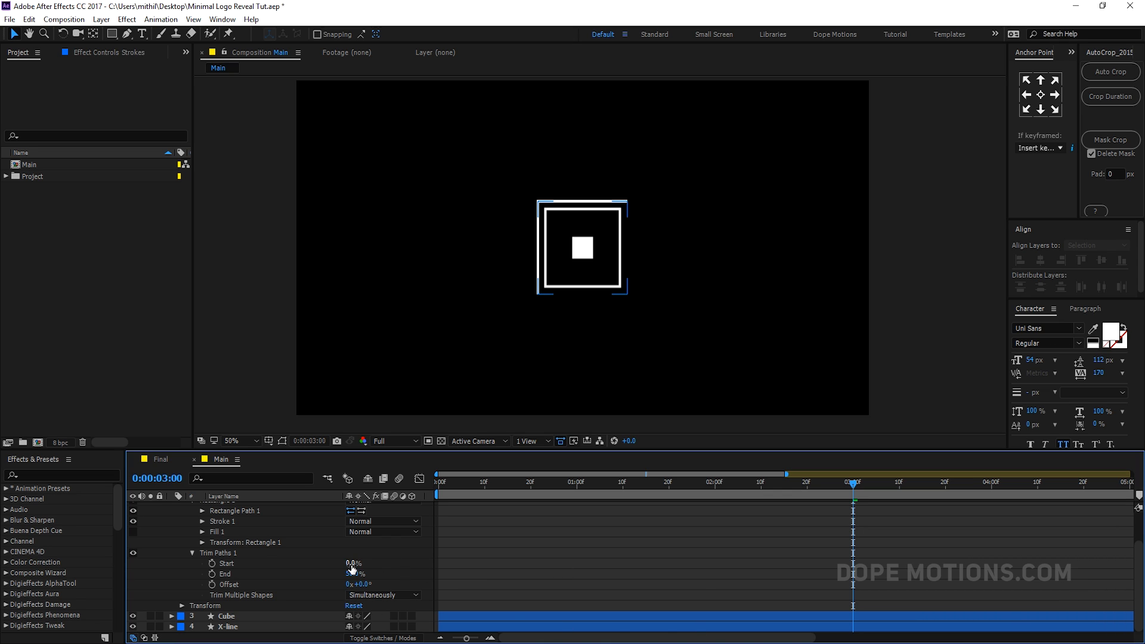
mouse_move(352, 564)
mouse_down()
mouse_move(366, 566)
mouse_move(358, 571)
mouse_up()
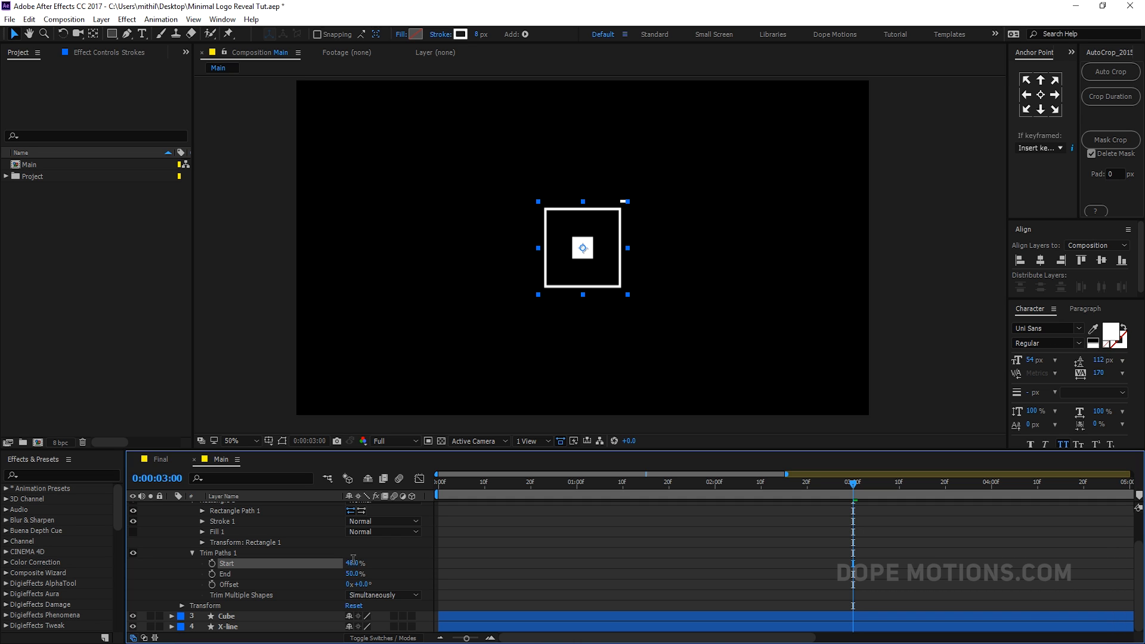
click(352, 563)
text(0)
click(718, 514)
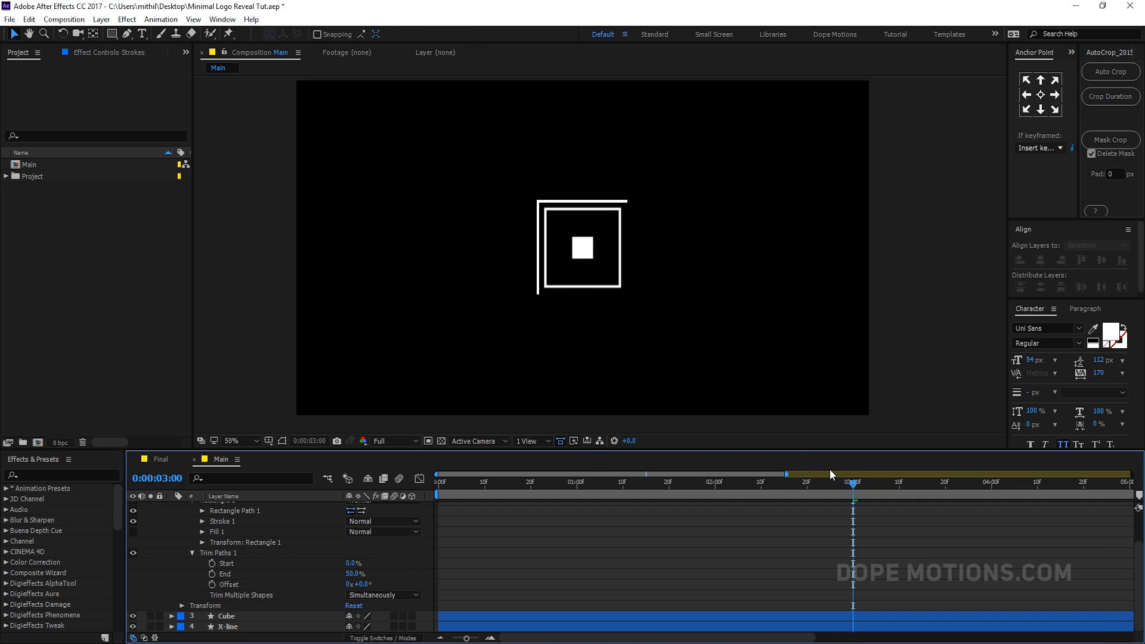
- Keyframe the Strokes Trim Paths End at 0% at 0:00:03:00
drag(353, 574, 319, 573)
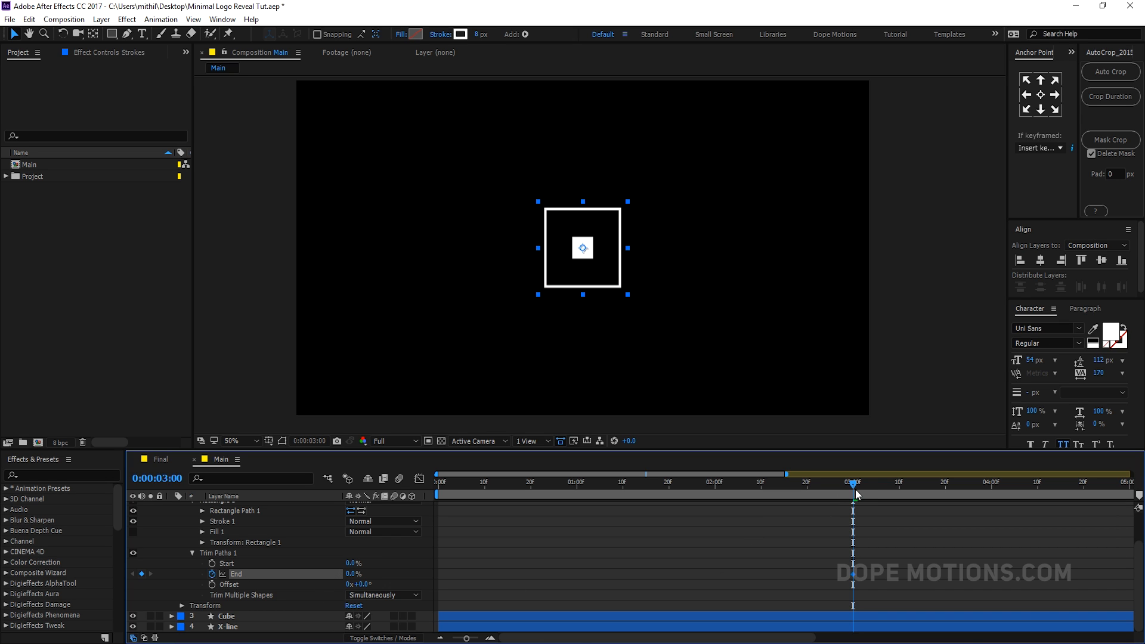
- Add a Trim Paths End keyframe of 50% at 0:00:03:20 on the Strokes layer and scrub through the animation
drag(856, 492, 948, 489)
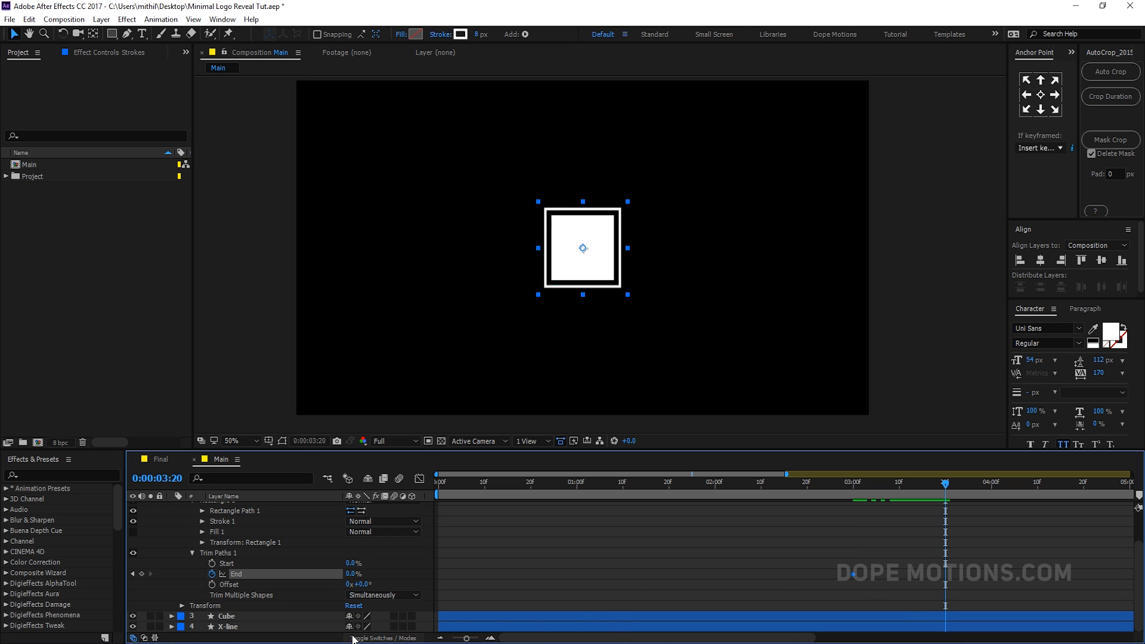
click(349, 576)
text(50)
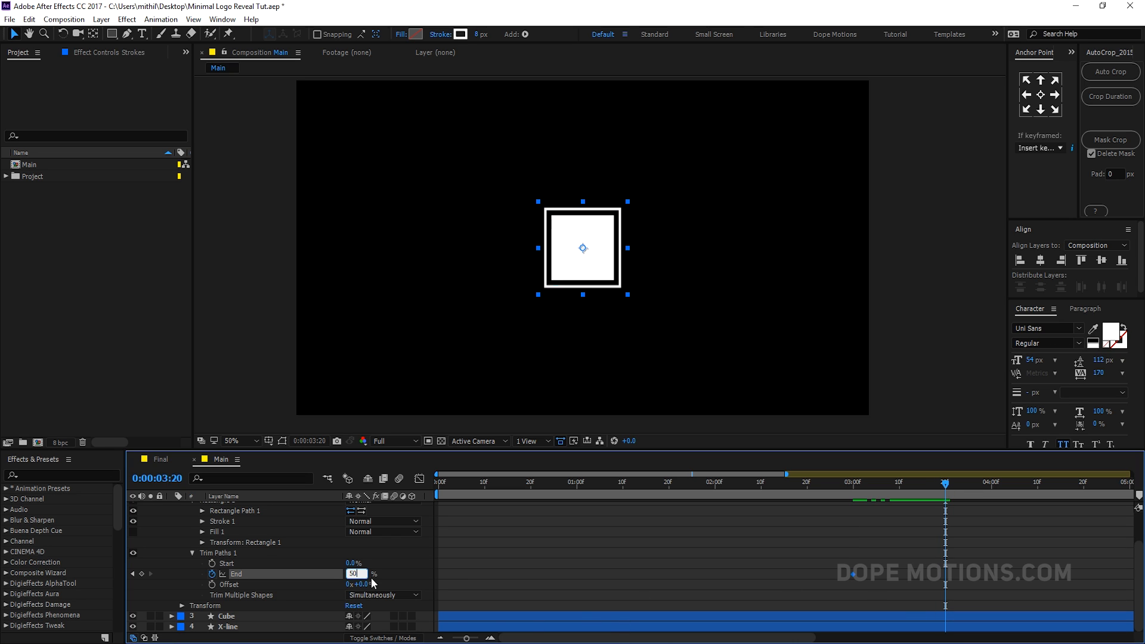
key(Return)
drag(846, 486, 950, 501)
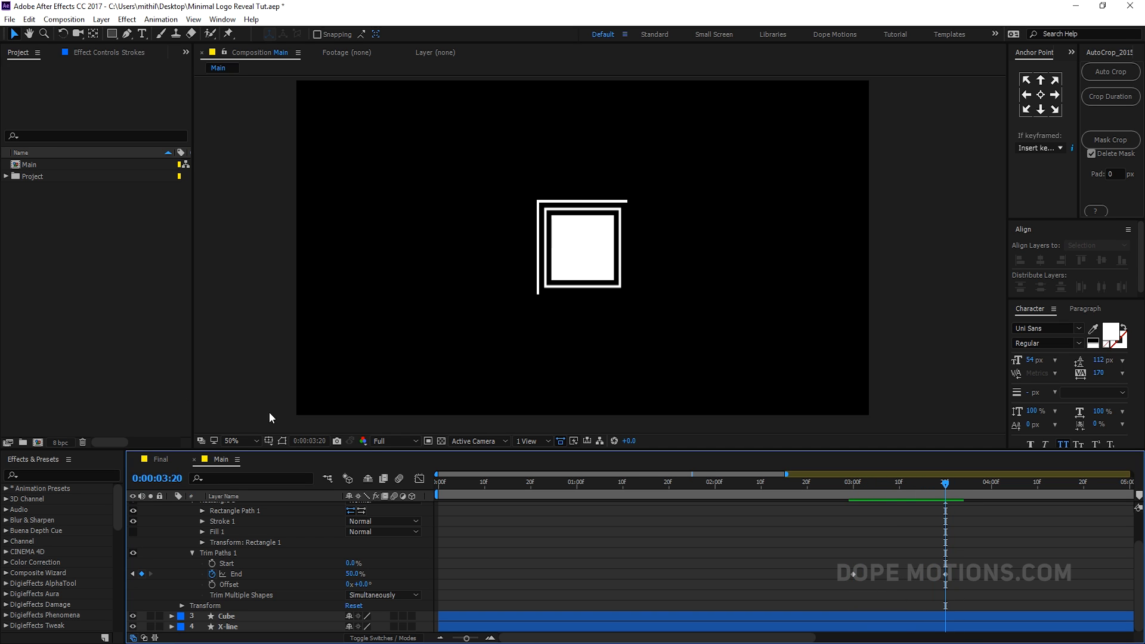
- Compare the line timing with the Final composition and move the 50% End keyframe in Main to 0:00:03:15
click(162, 459)
mouse_move(723, 485)
mouse_down()
mouse_move(786, 488)
mouse_move(730, 486)
mouse_up()
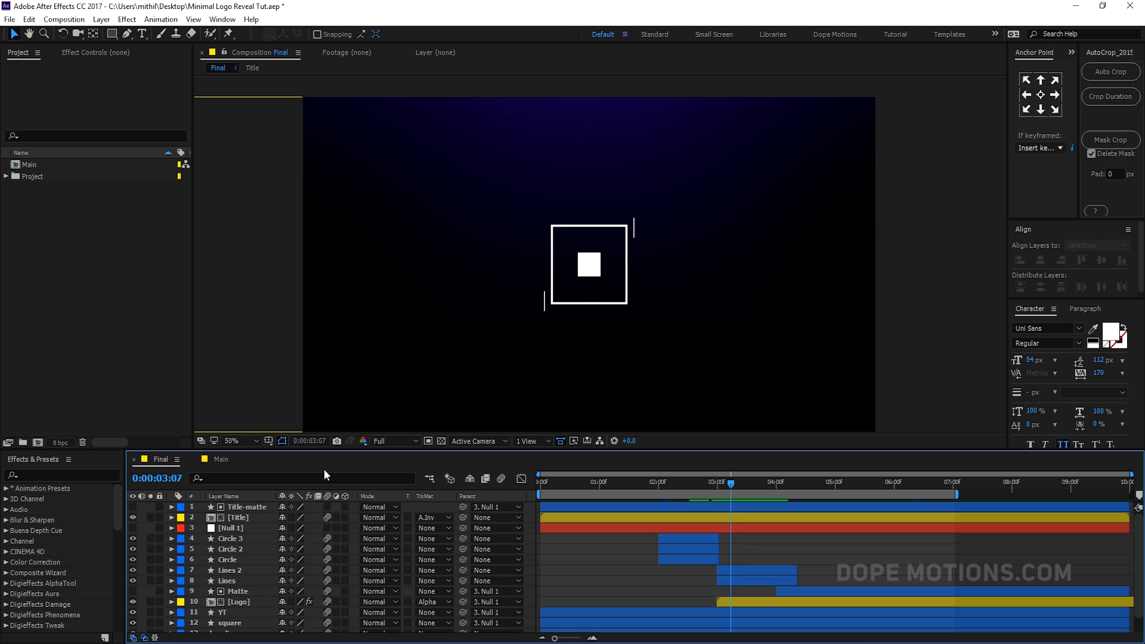
click(220, 463)
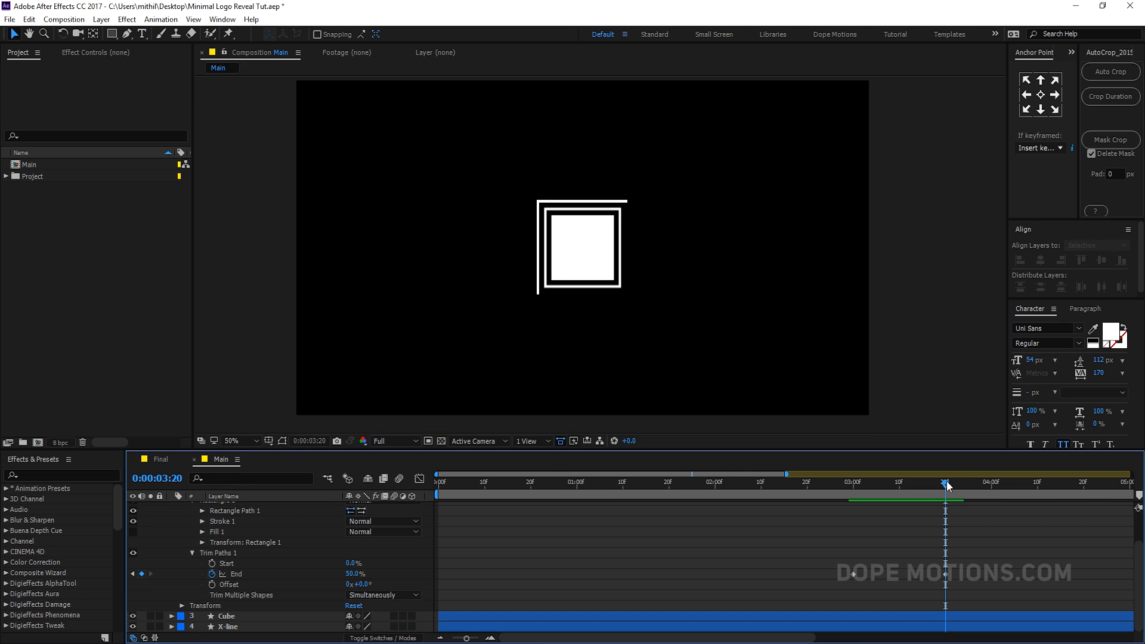
drag(947, 484, 925, 485)
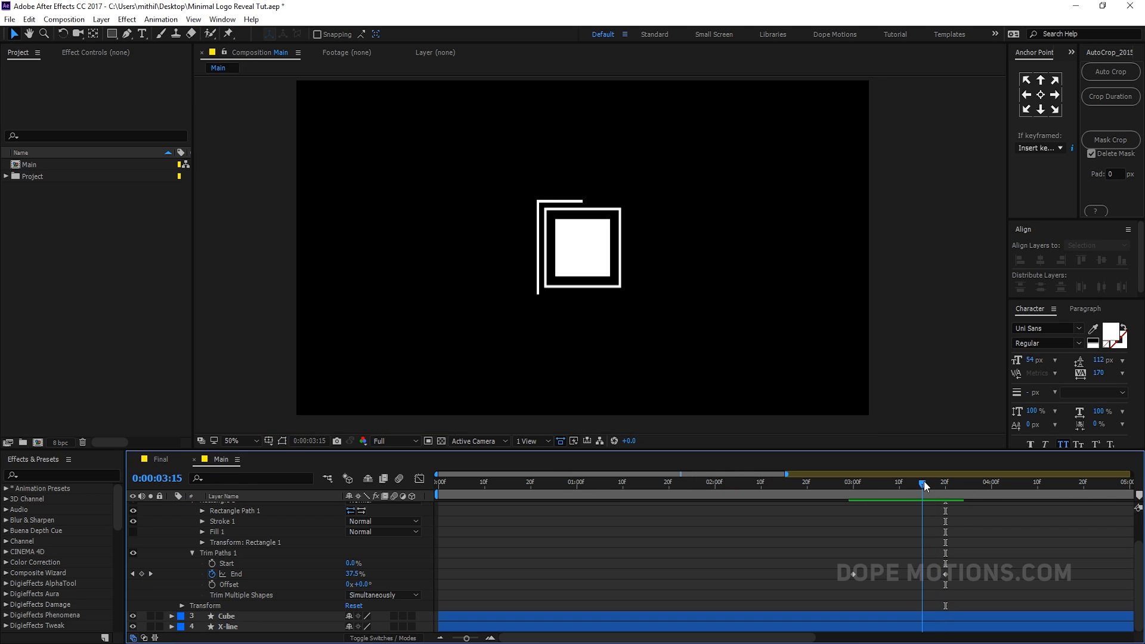
drag(944, 574, 928, 577)
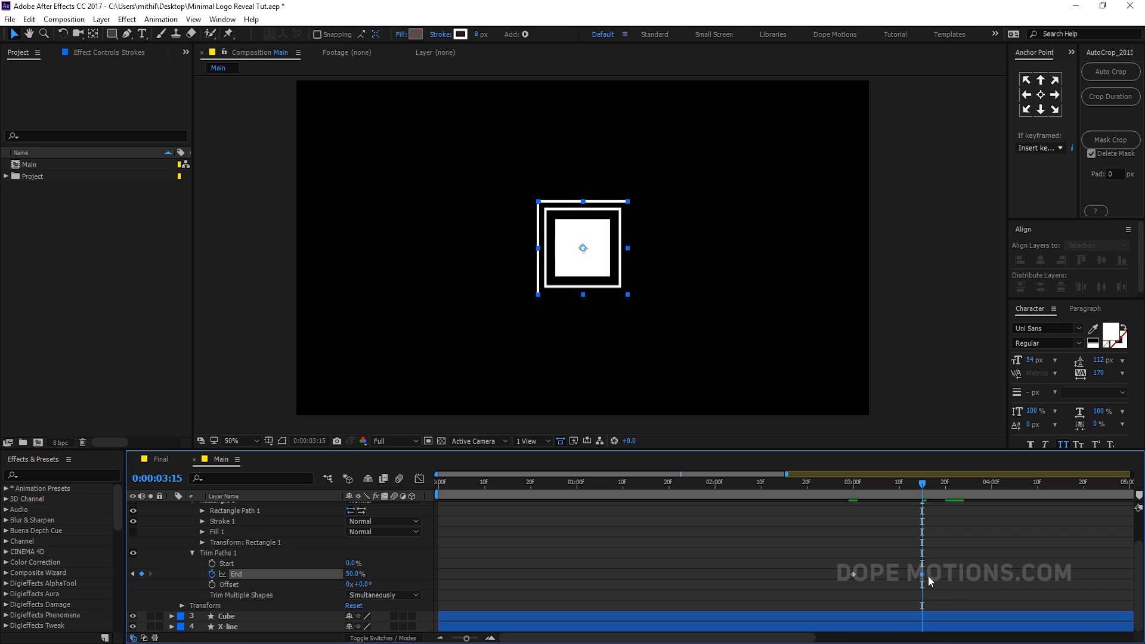
- Keyframe the Trim Paths Start from 0% at 0:00:03:15 to 50% at 0:00:04:00
click(212, 564)
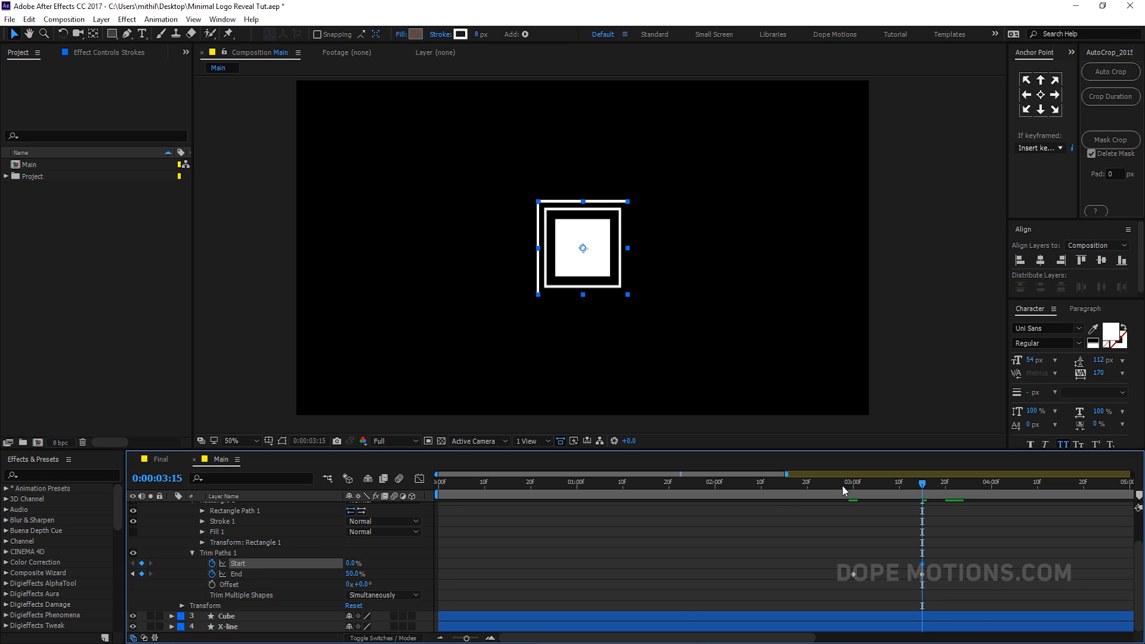
drag(936, 488, 991, 485)
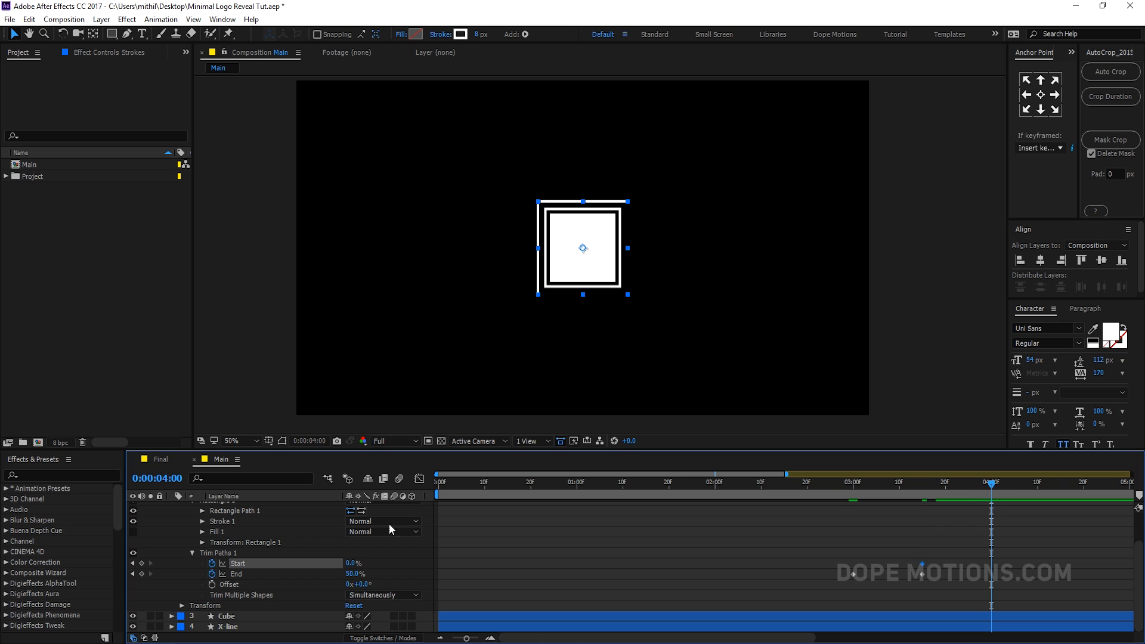
click(353, 563)
text(50)
key(Return)
- Ease the Start and End keyframes, sharpen both speed curves into narrow peaks in the graph editor, and preview the motion
drag(848, 535, 1035, 603)
click(420, 479)
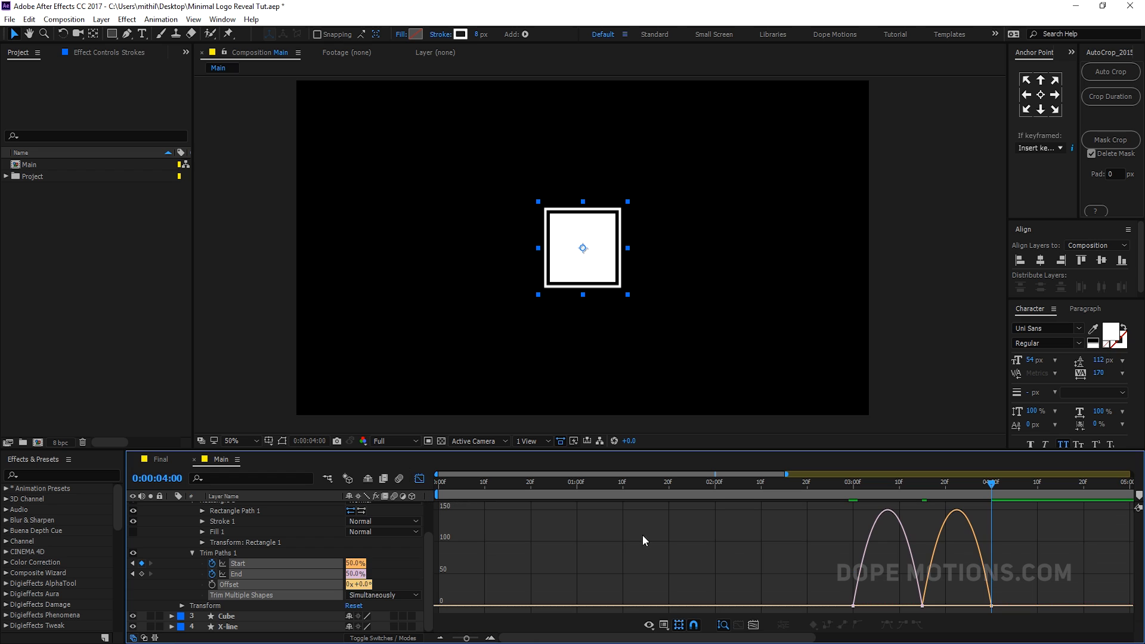
drag(825, 595, 954, 617)
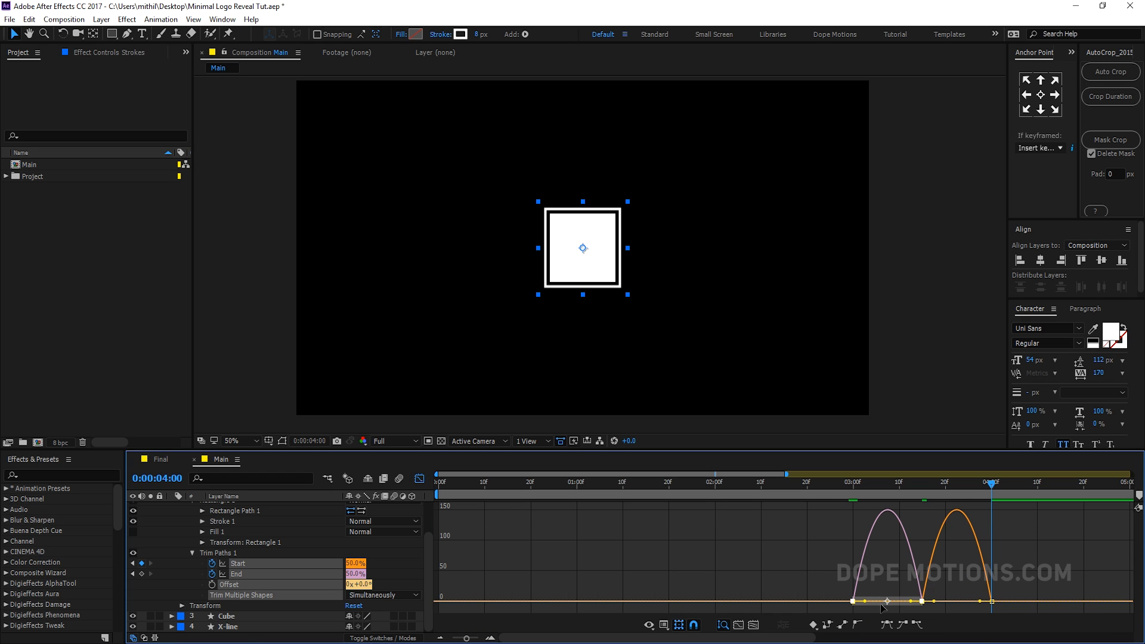
drag(872, 605, 962, 603)
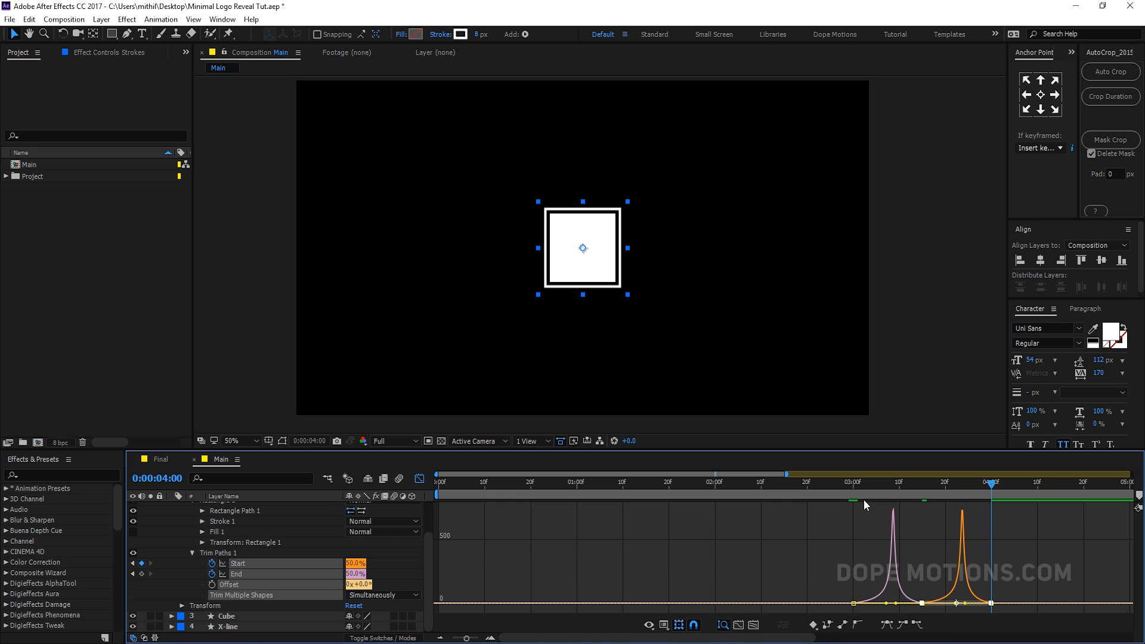
click(860, 484)
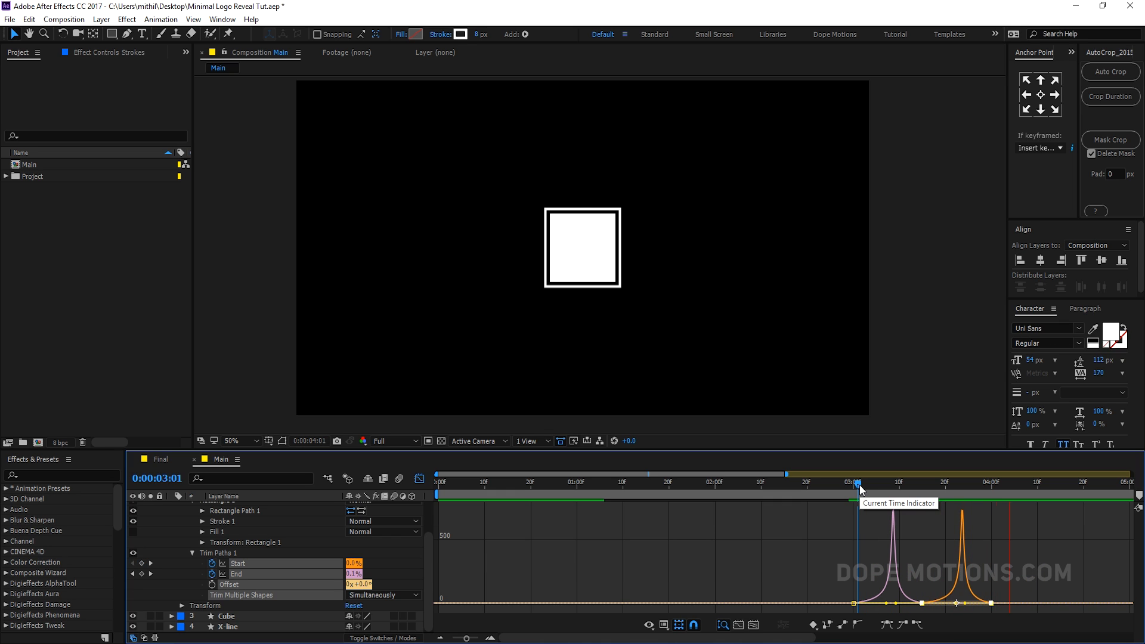
- Collapse the Strokes layer, set its stroke width to 4 px, and scrub through the line animation
scroll(179, 531, up, 2)
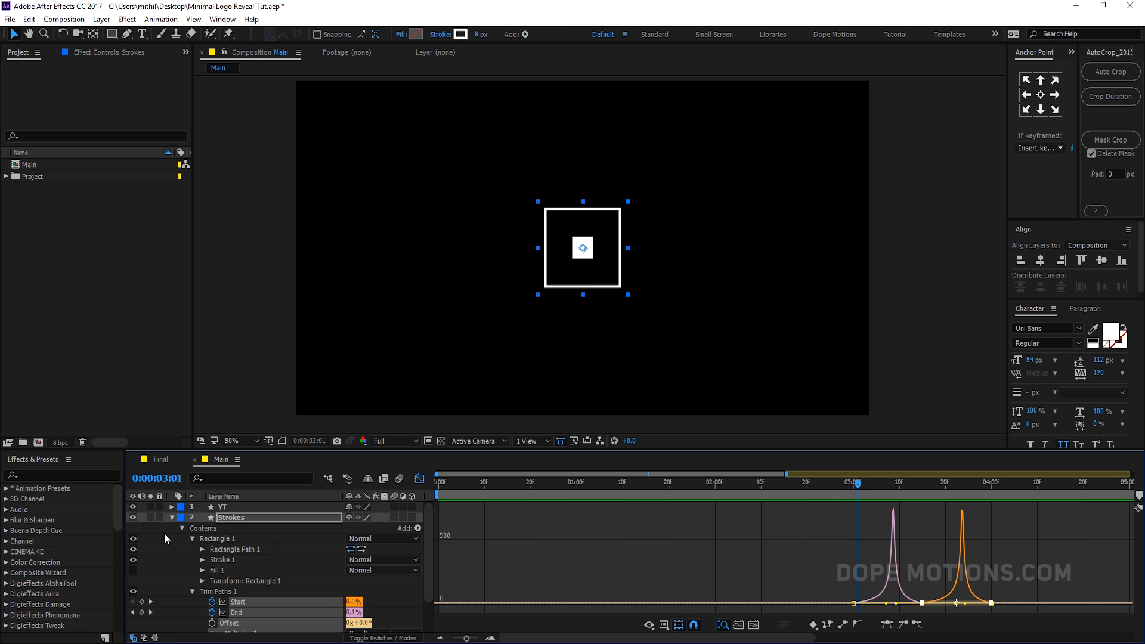
click(171, 518)
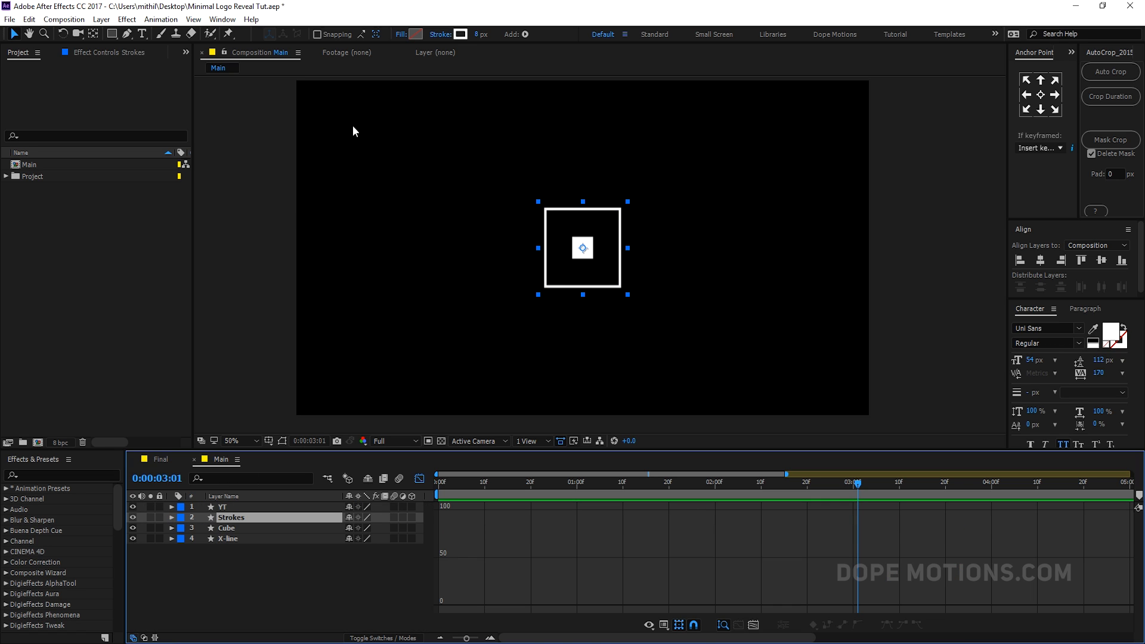
click(478, 35)
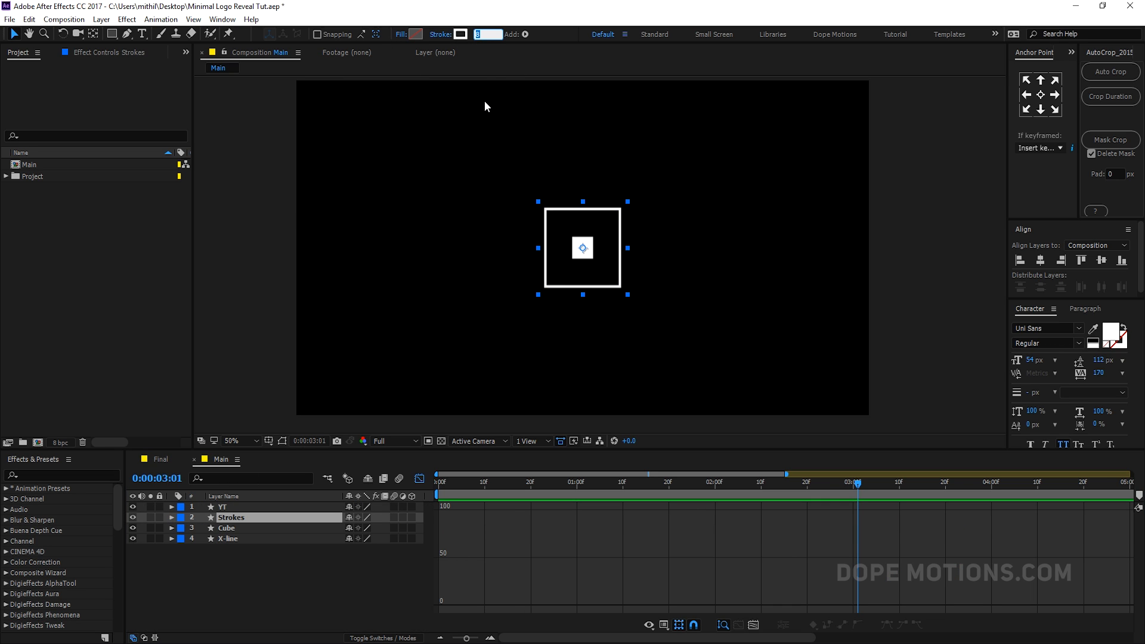
text(4)
key(Return)
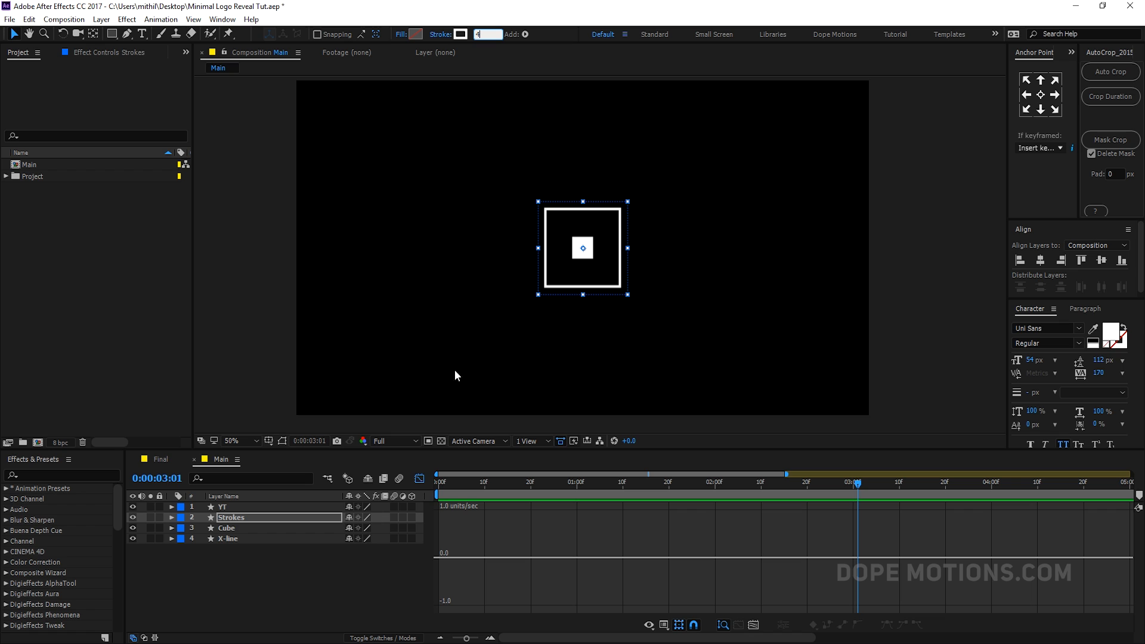
click(349, 588)
drag(788, 483, 934, 495)
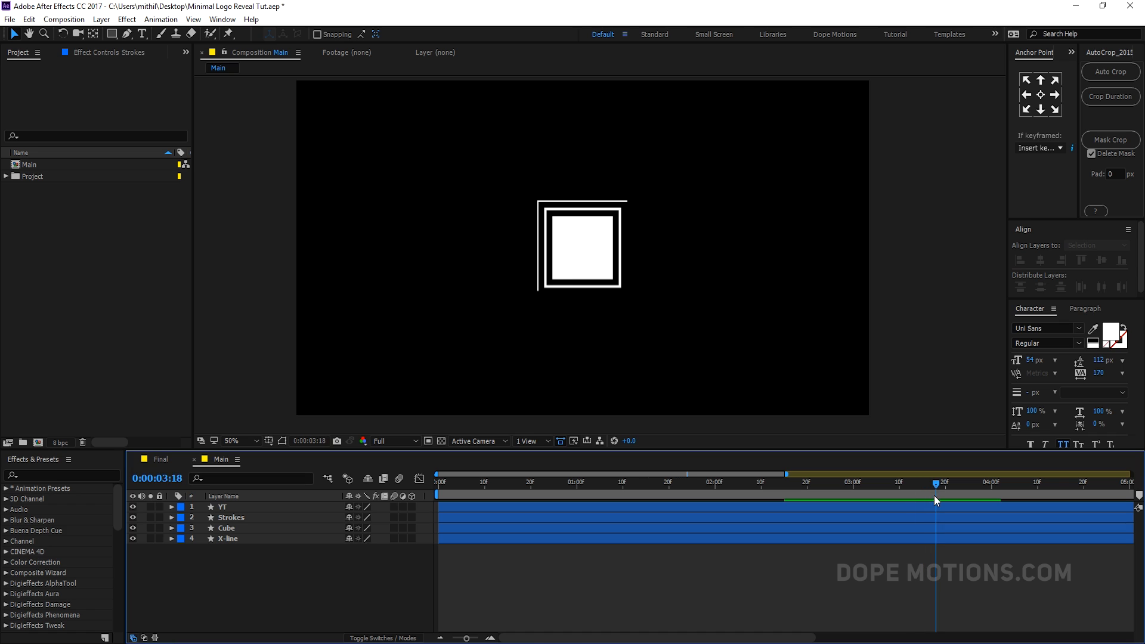
- Duplicate the Strokes layer, set the copy's rotation to 0°, and check that the two lines animate from opposite corners
click(235, 517)
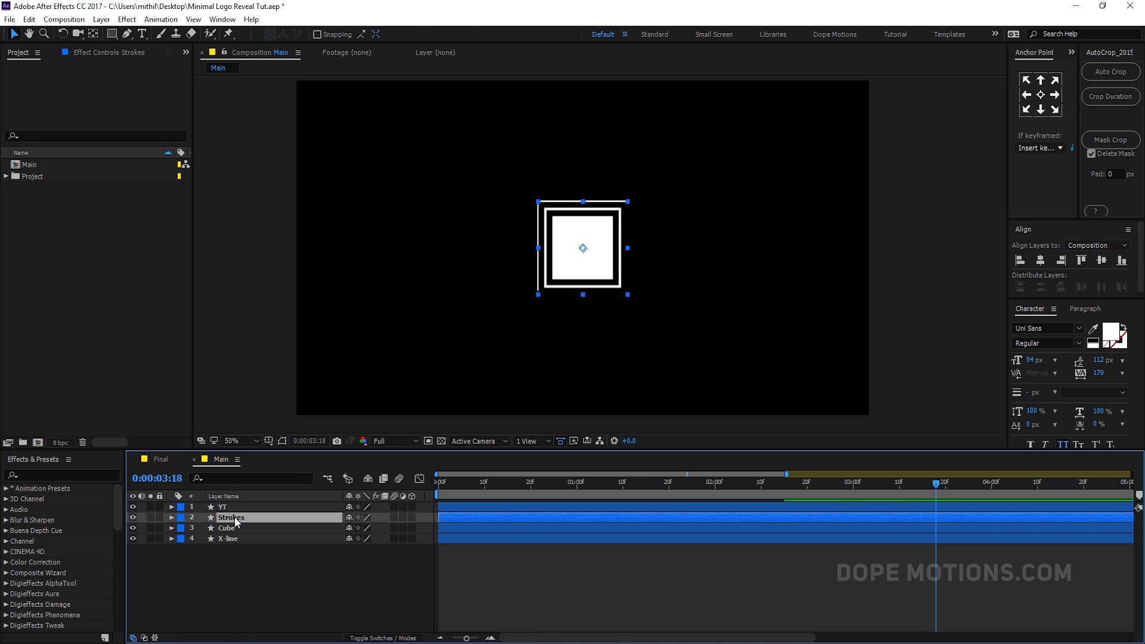
key(ctrl+d)
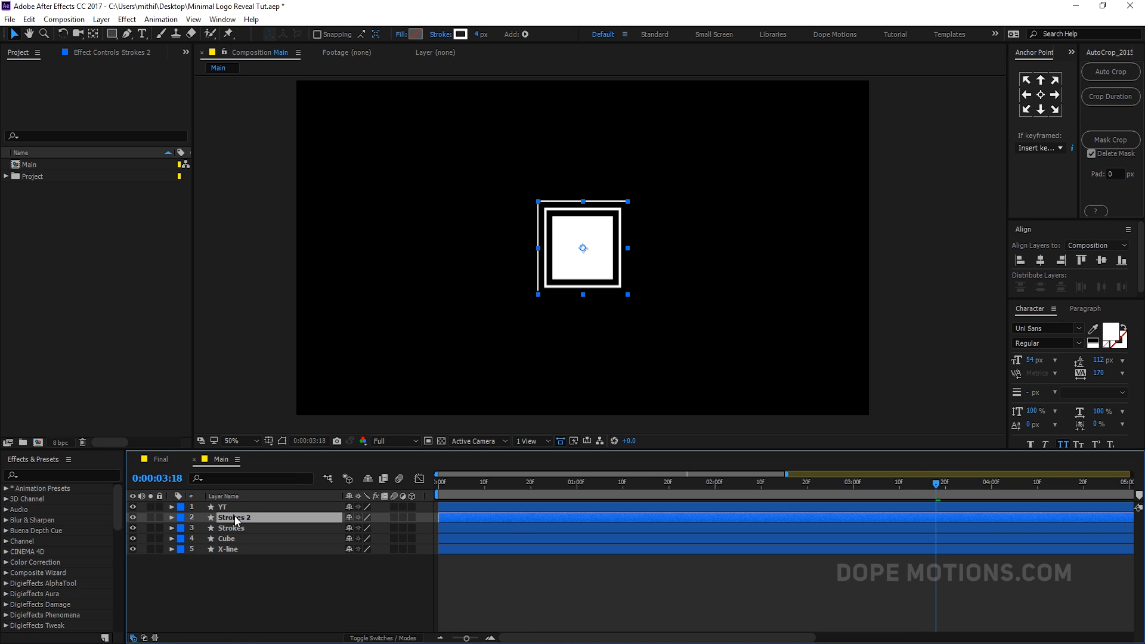
key(r)
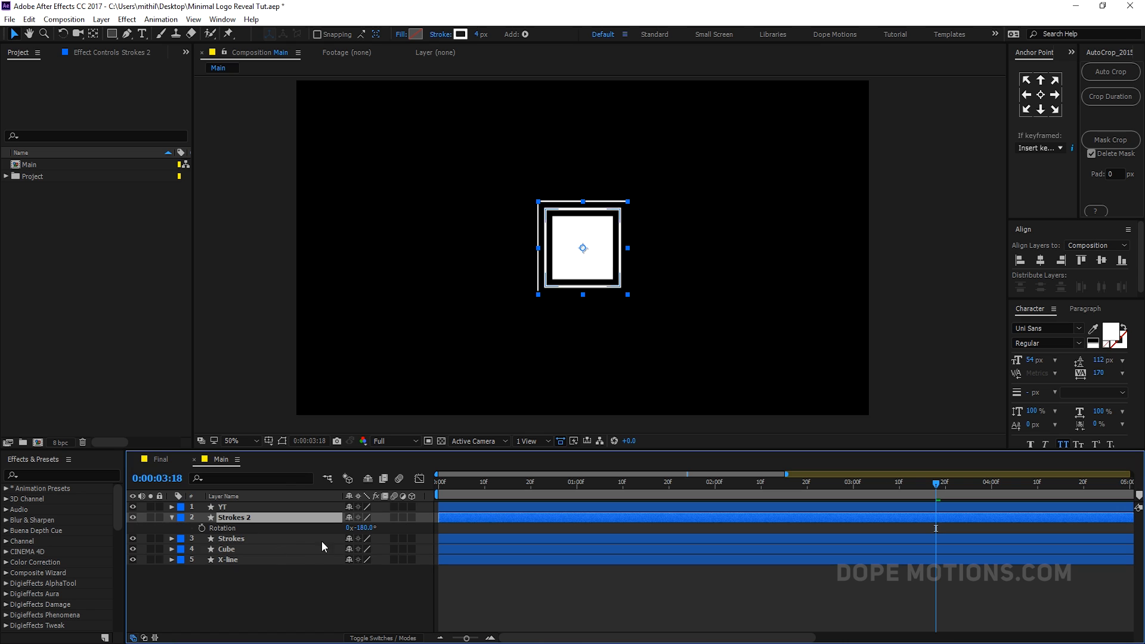
drag(362, 528, 467, 527)
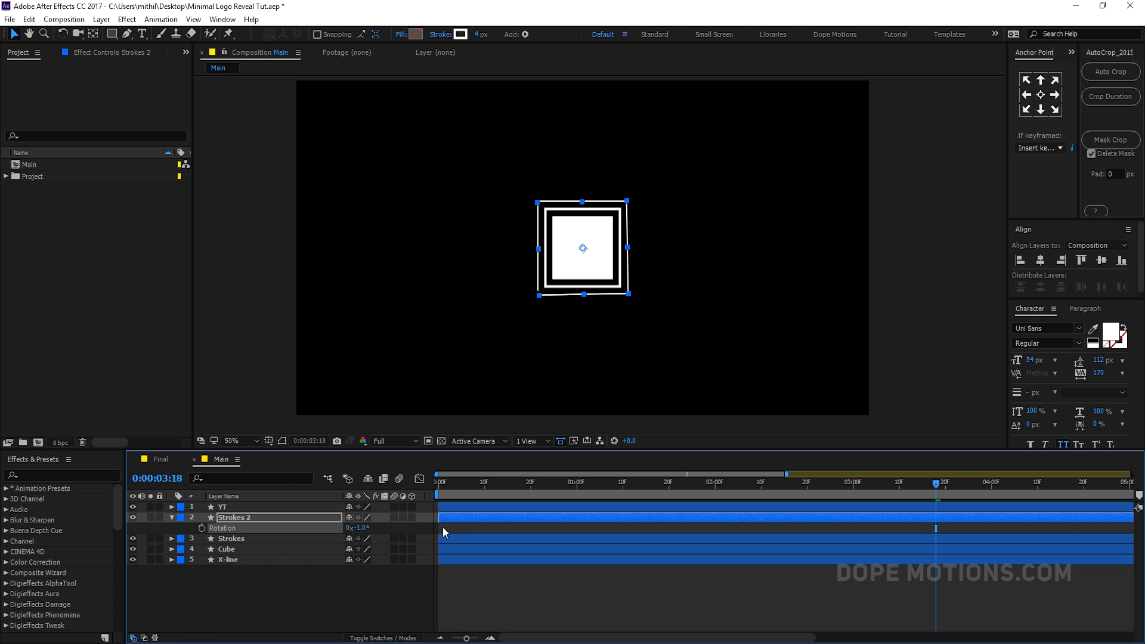
click(361, 528)
text(0)
click(357, 590)
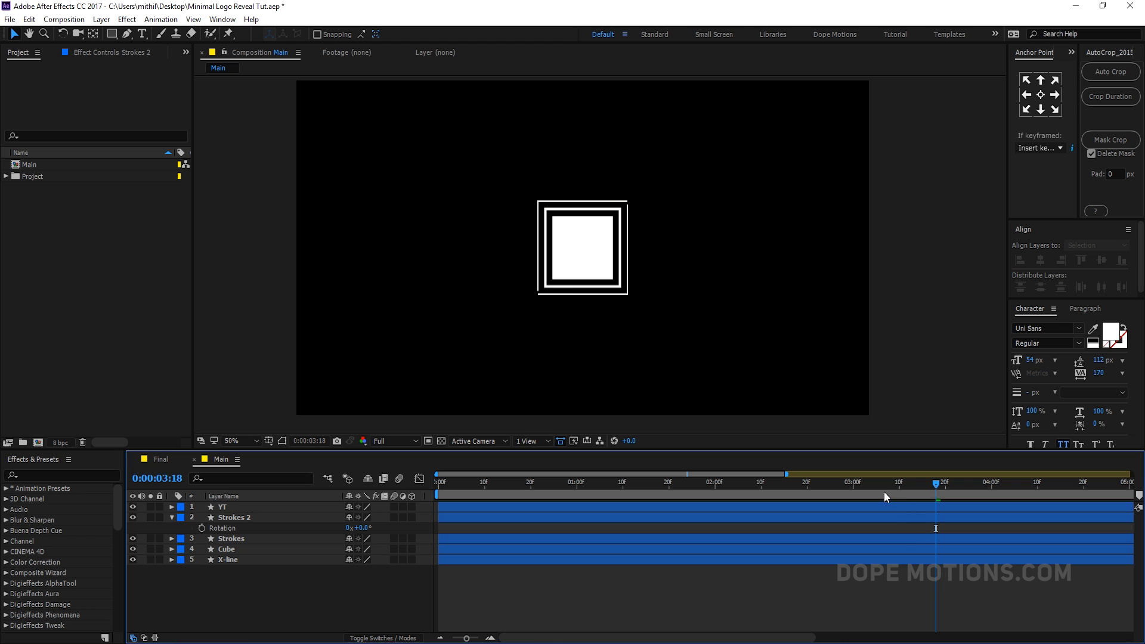
key(period)
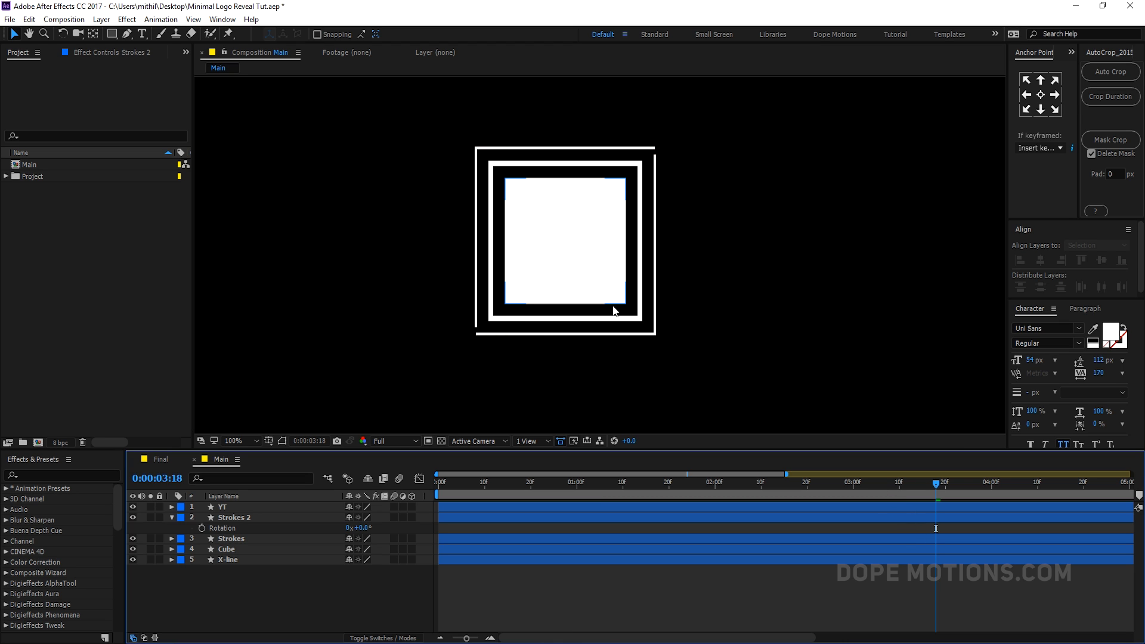
drag(938, 488, 872, 492)
key(comma)
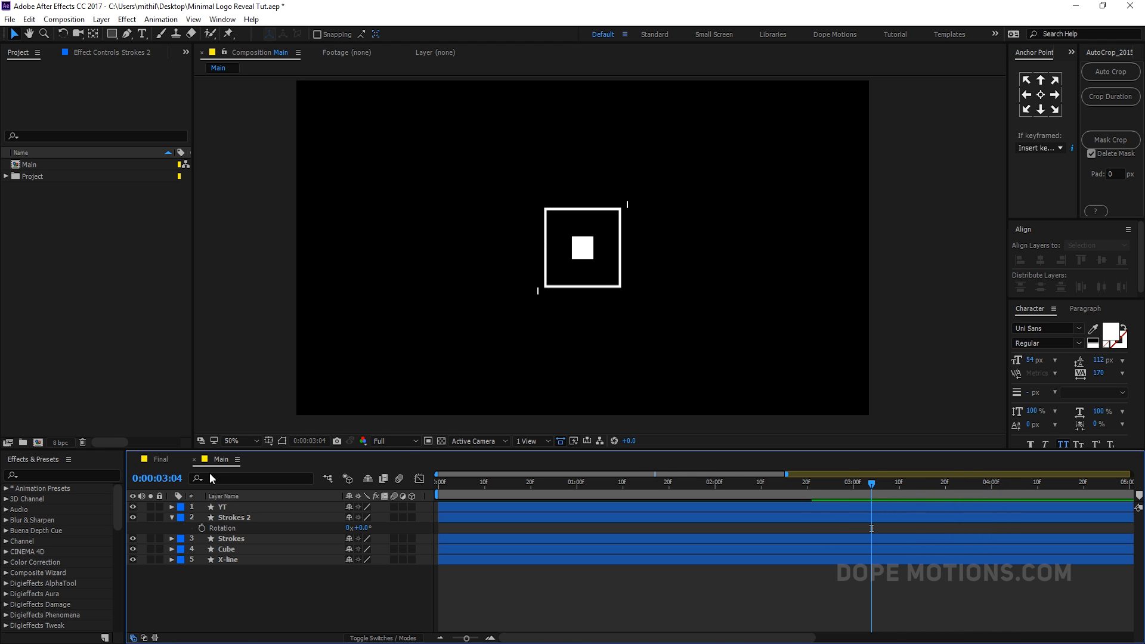
- Check the circle animation in the Final composition, then set the current time in Main to 0:00:02:00
click(167, 459)
drag(660, 485, 686, 488)
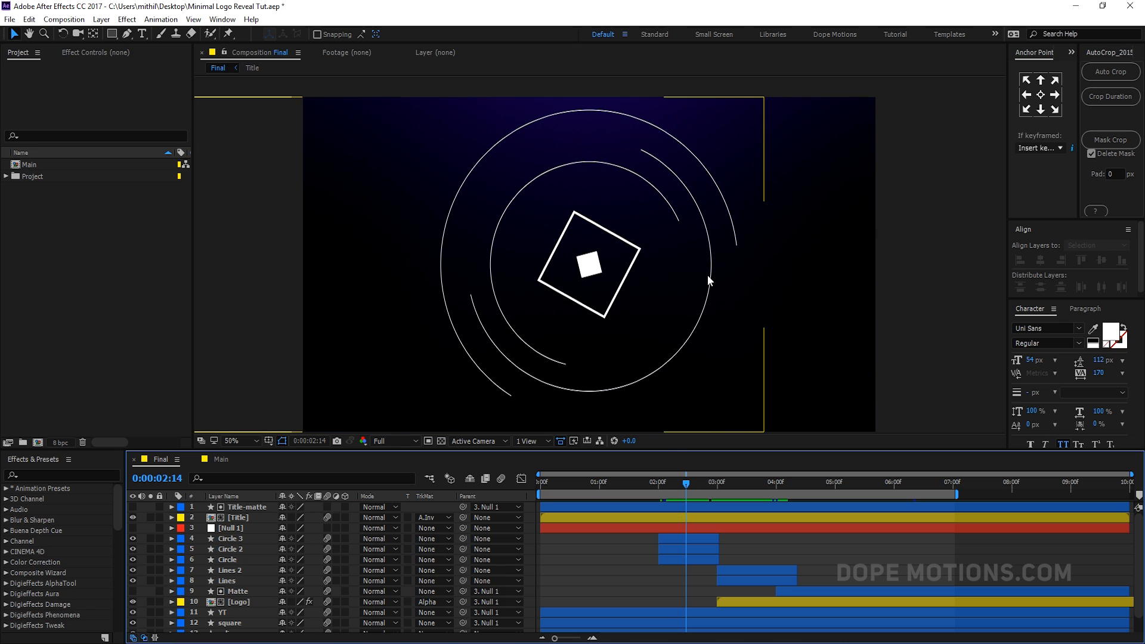
click(220, 459)
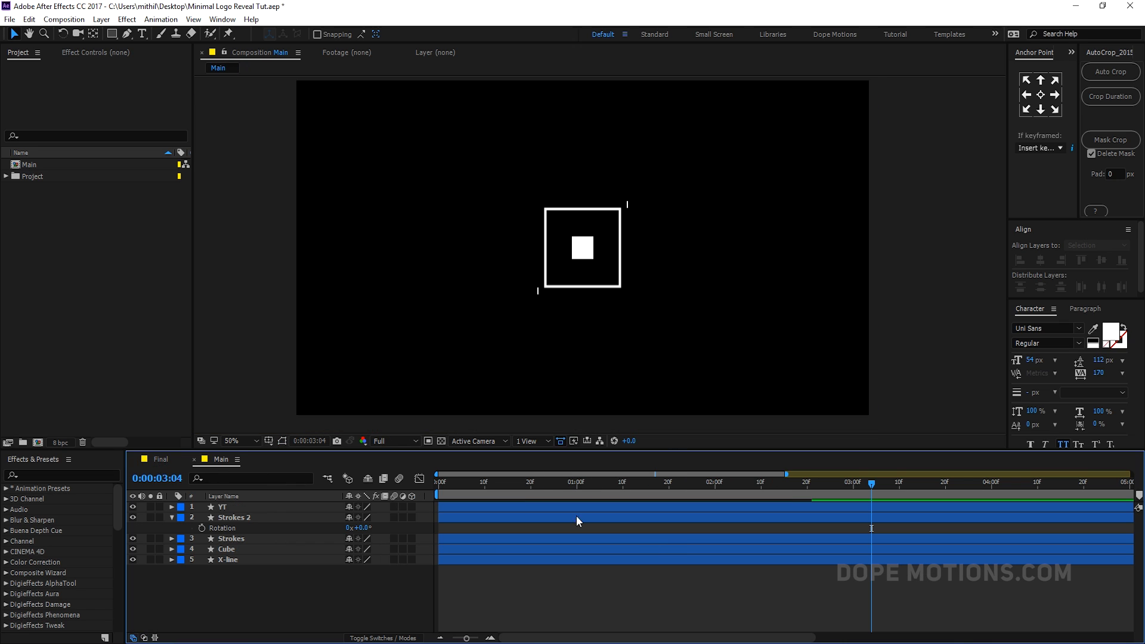
click(171, 518)
click(170, 518)
mouse_move(871, 484)
mouse_down()
mouse_move(640, 491)
mouse_move(742, 500)
mouse_move(714, 496)
mouse_up()
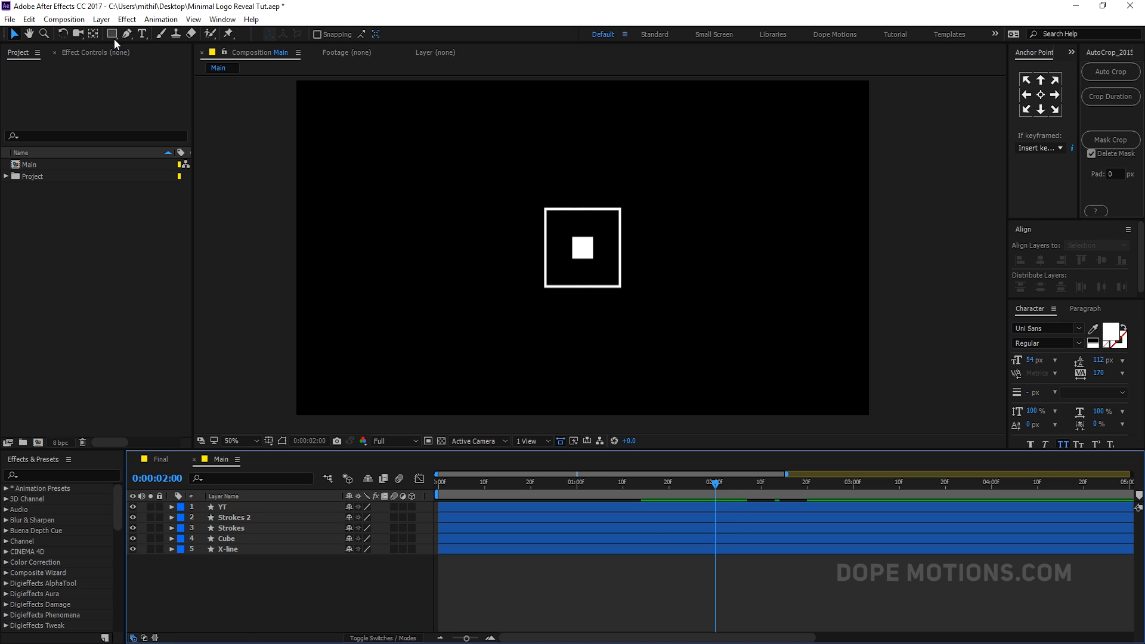
- Draw a circle with no fill and a 4 px white stroke, centred around the square, using the Ellipse tool
drag(115, 37, 182, 63)
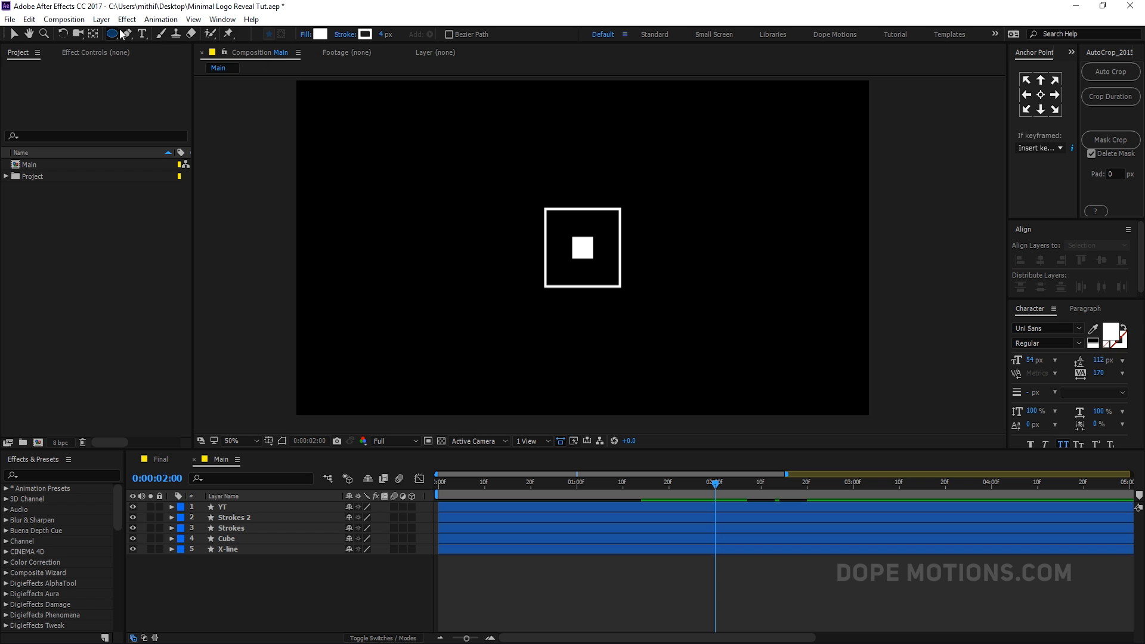
drag(113, 34, 175, 59)
click(307, 35)
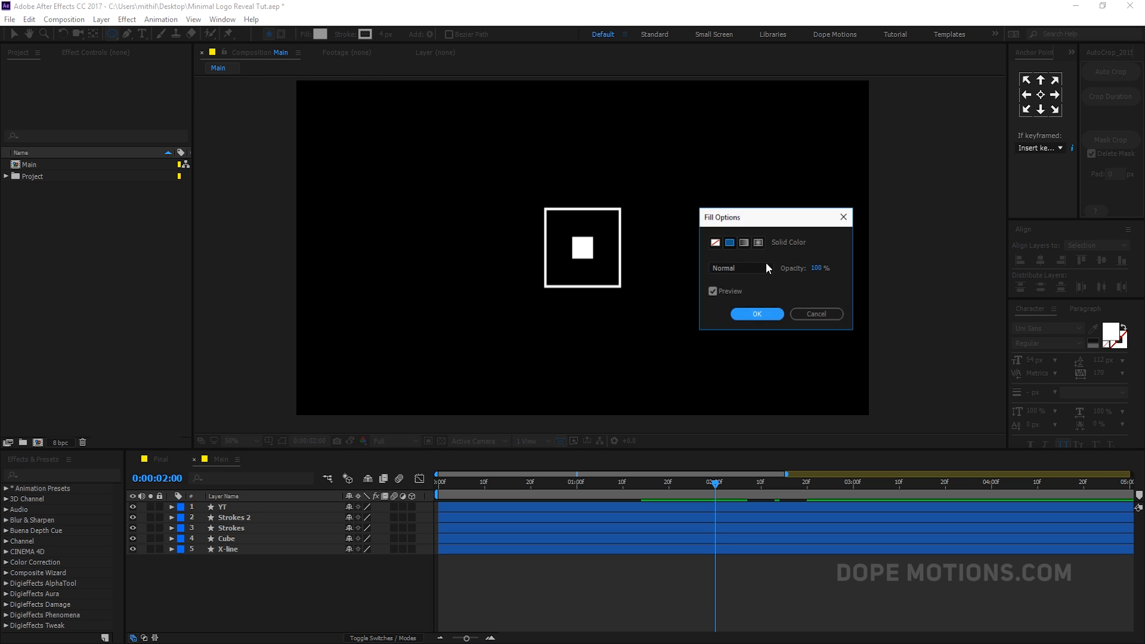
click(716, 242)
click(752, 311)
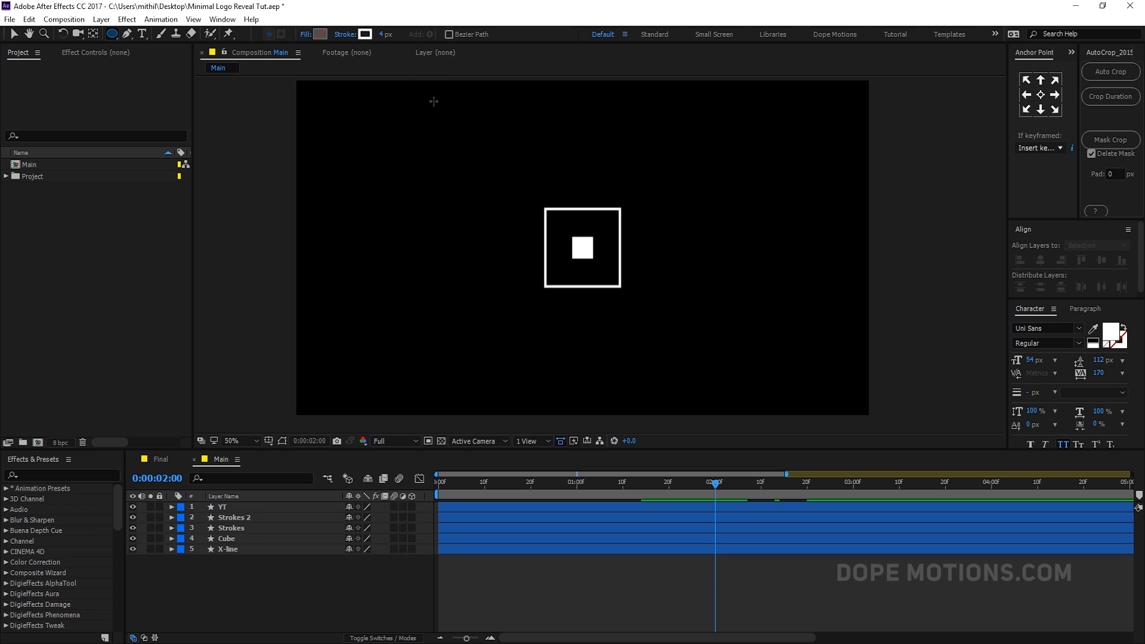
drag(582, 248, 645, 341)
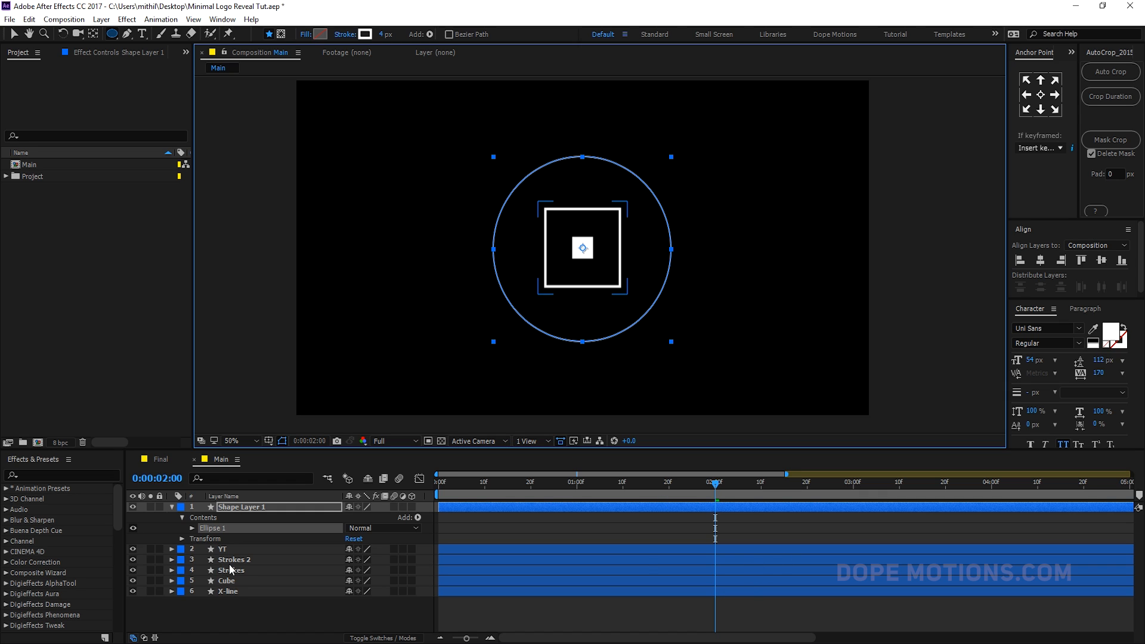
- Try to copy the Trim Paths from Strokes 2 onto Shape Layer 1, scrub the circle, and undo the paste
click(172, 560)
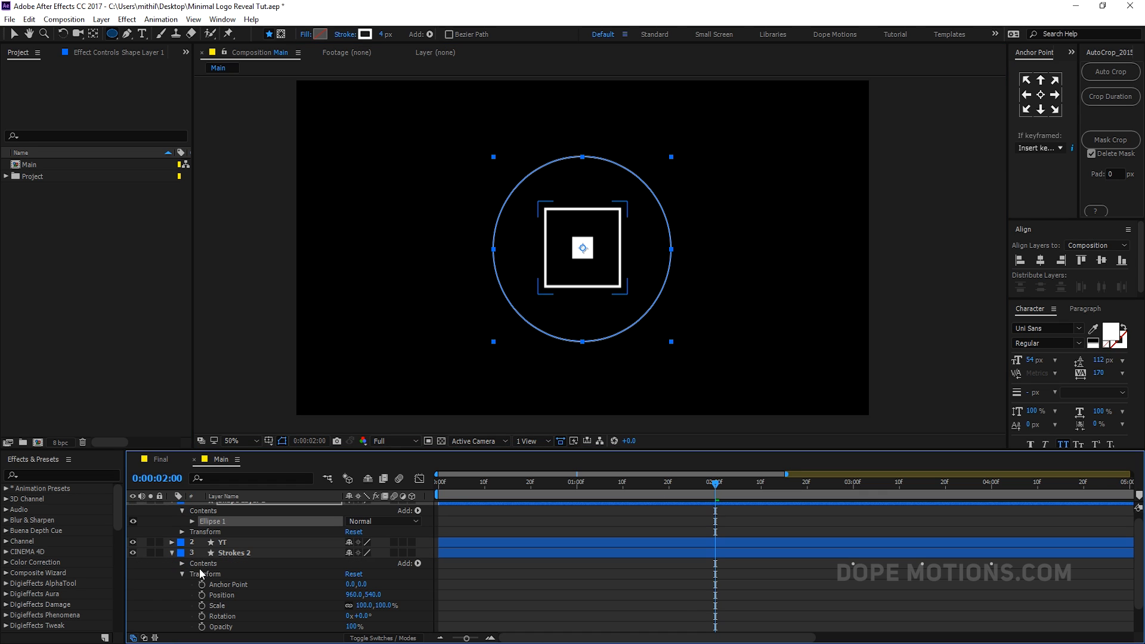
click(180, 574)
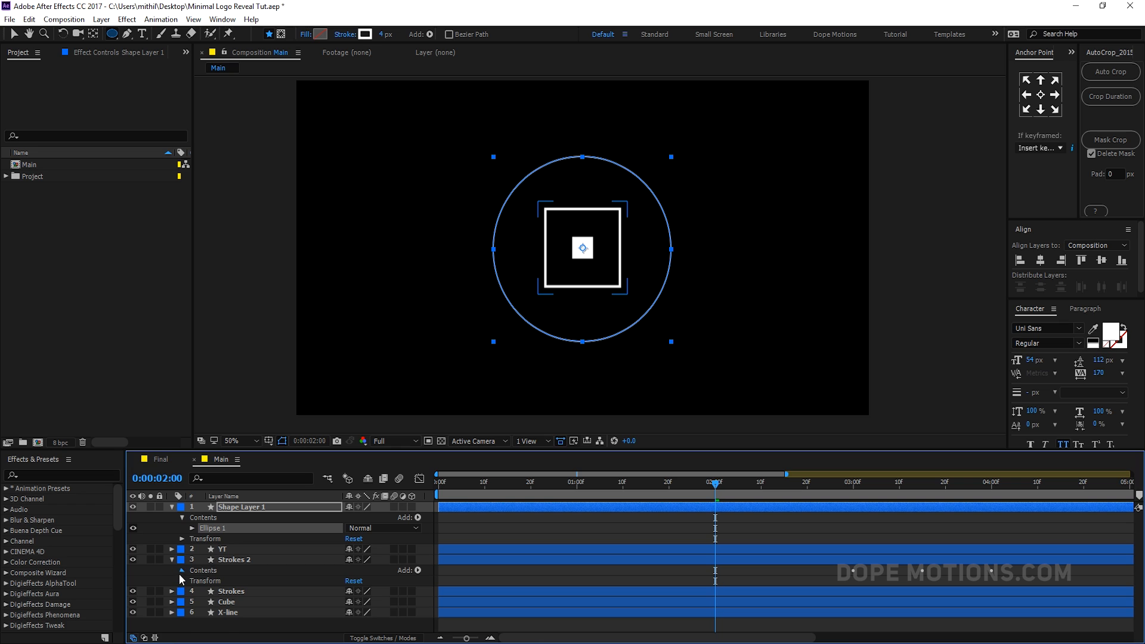
click(180, 572)
click(214, 592)
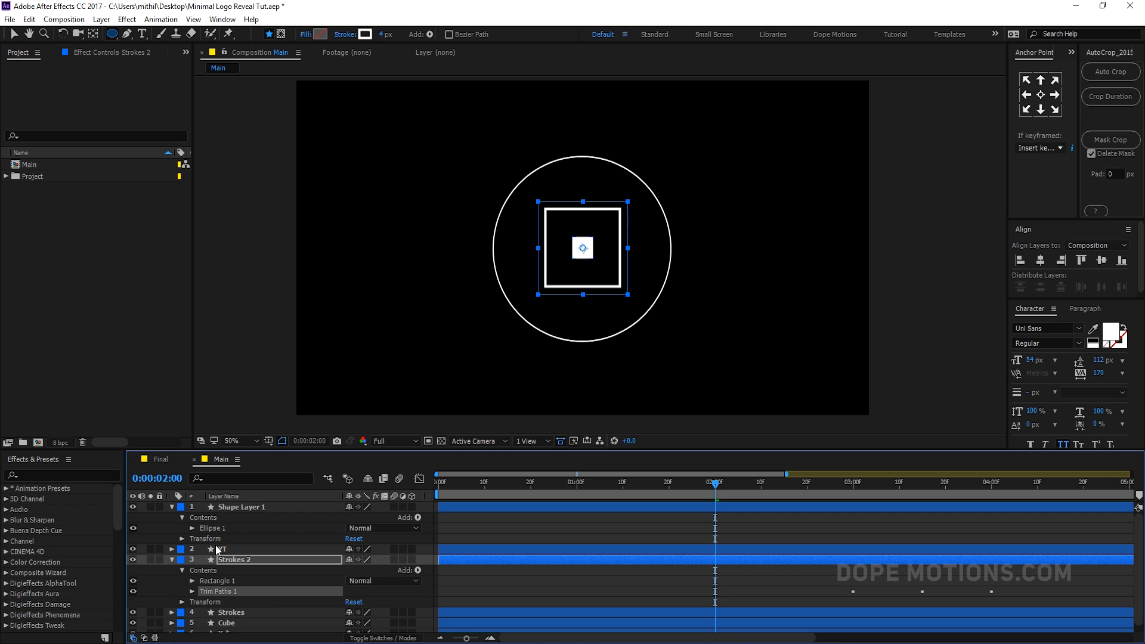
click(240, 508)
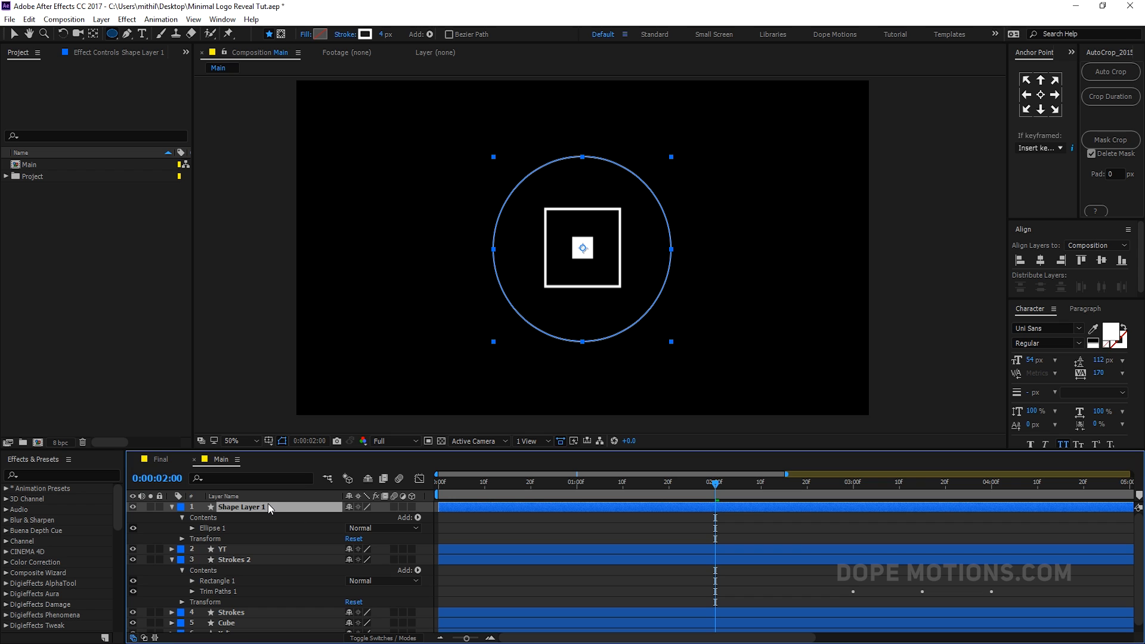
key(ctrl+v)
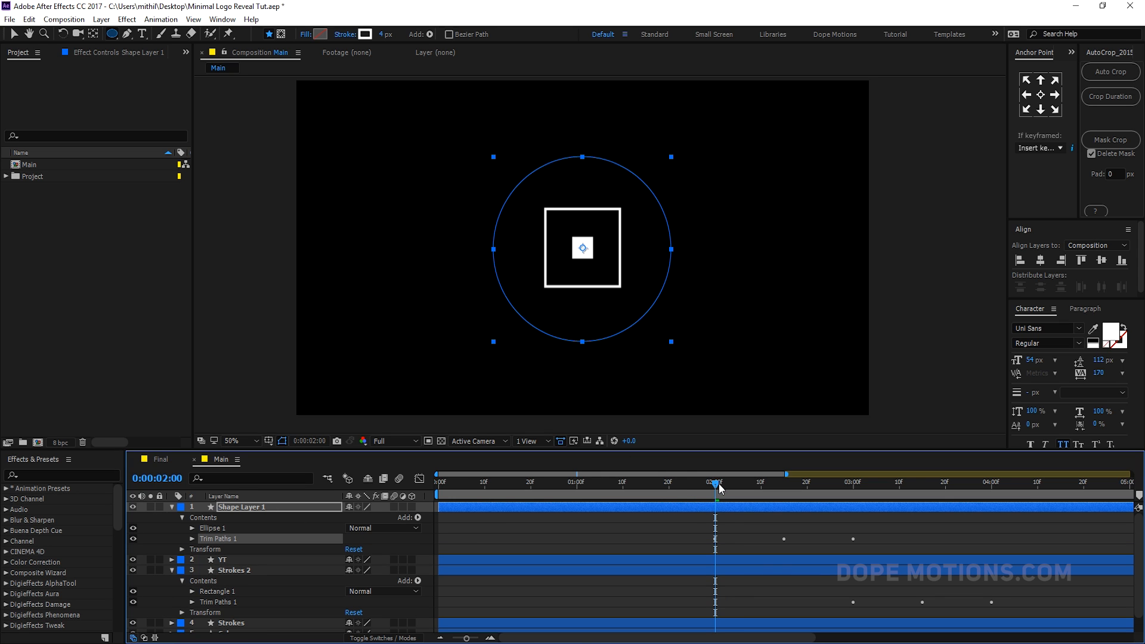
drag(718, 483, 758, 503)
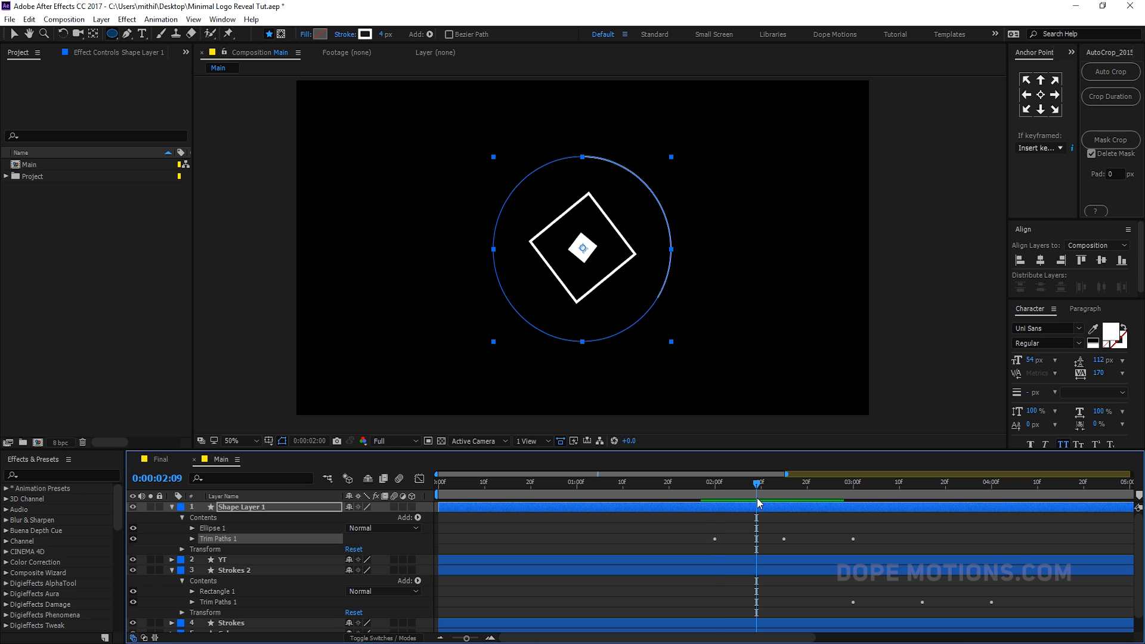
key(ctrl+z)
click(171, 560)
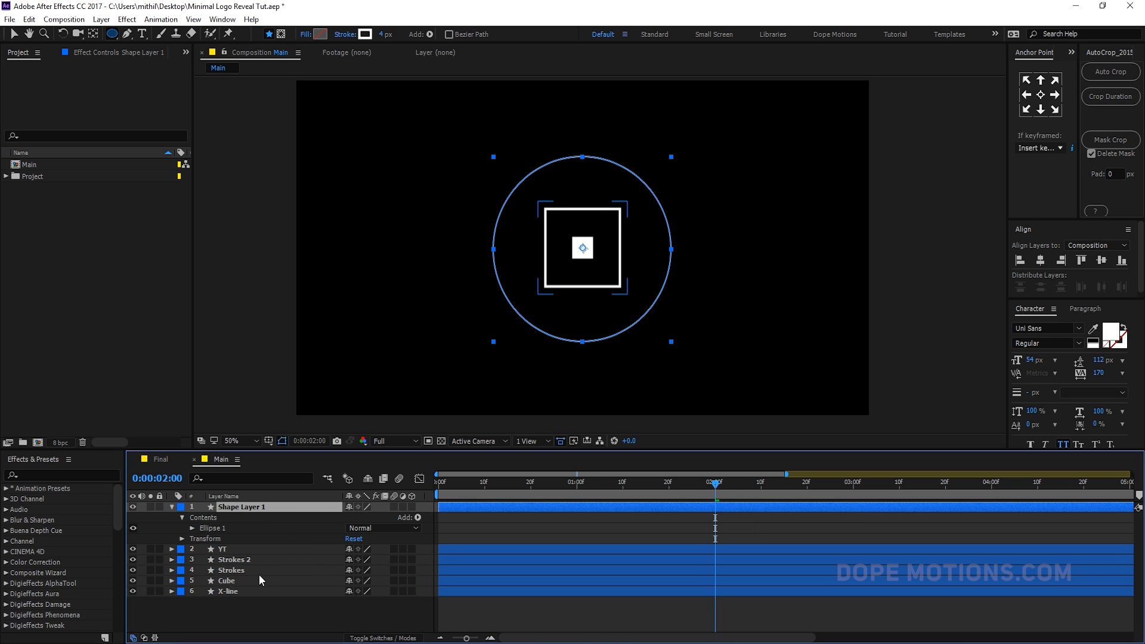
- Try to copy the Trim Paths from Shape 1 of the X-line layer onto Shape Layer 1, and scrub through the circle animation
click(170, 592)
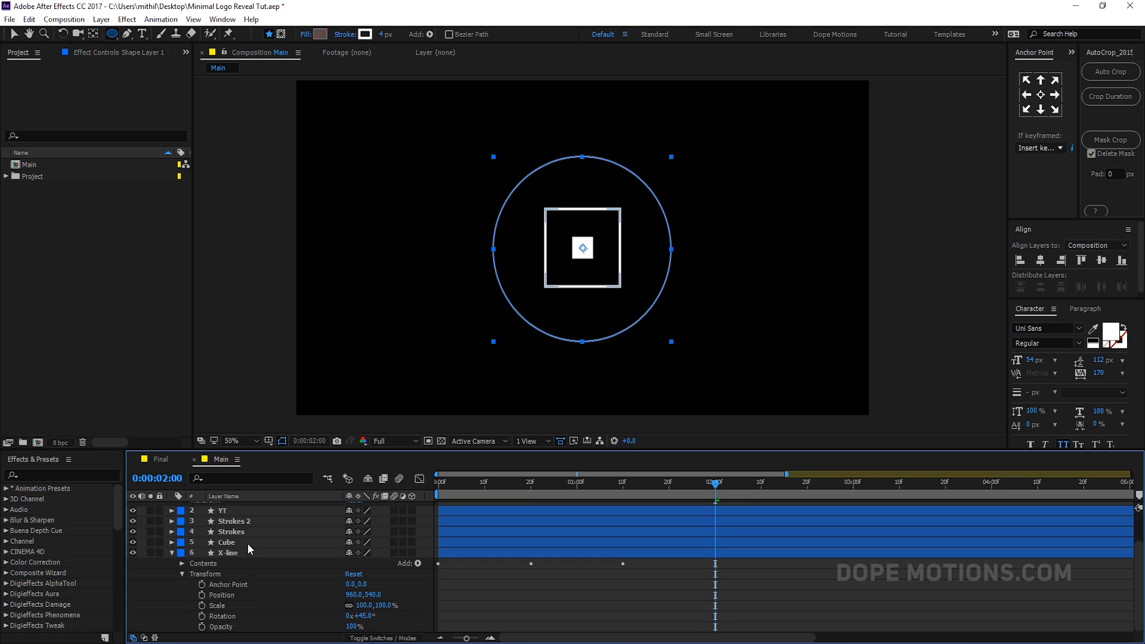
click(182, 571)
click(182, 601)
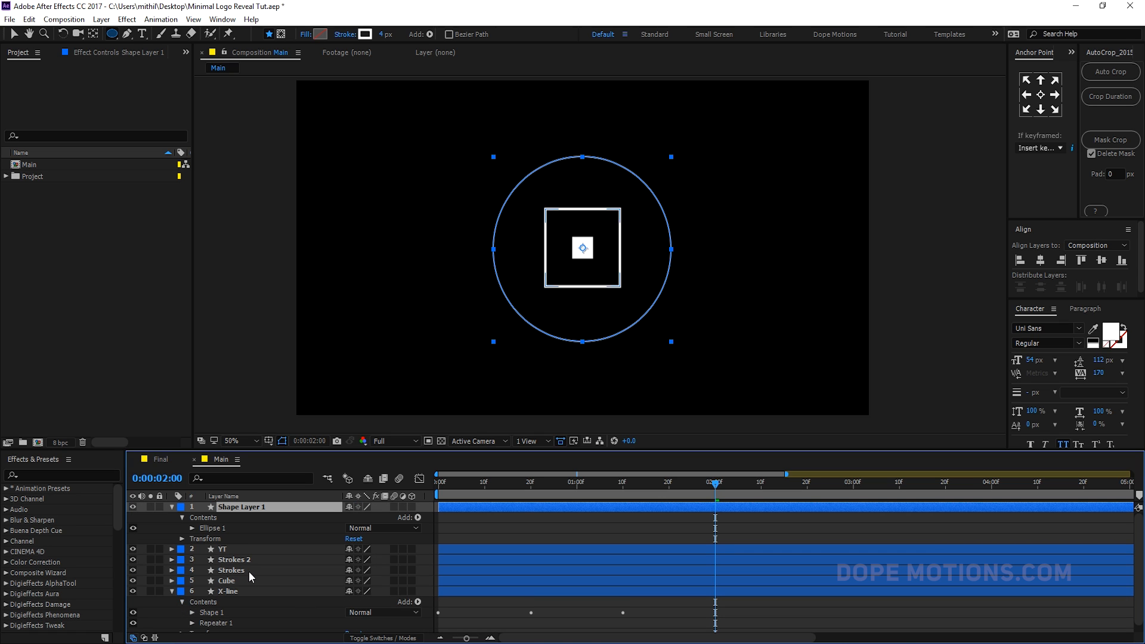
scroll(247, 572, down, 1)
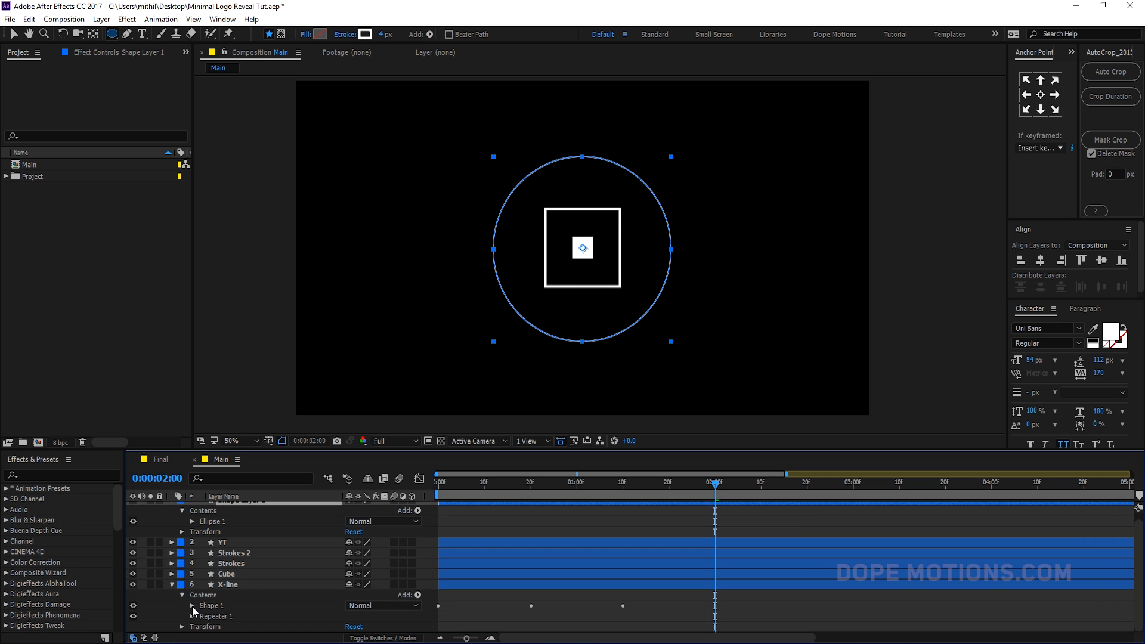
click(192, 606)
scroll(232, 566, down, 1)
click(228, 575)
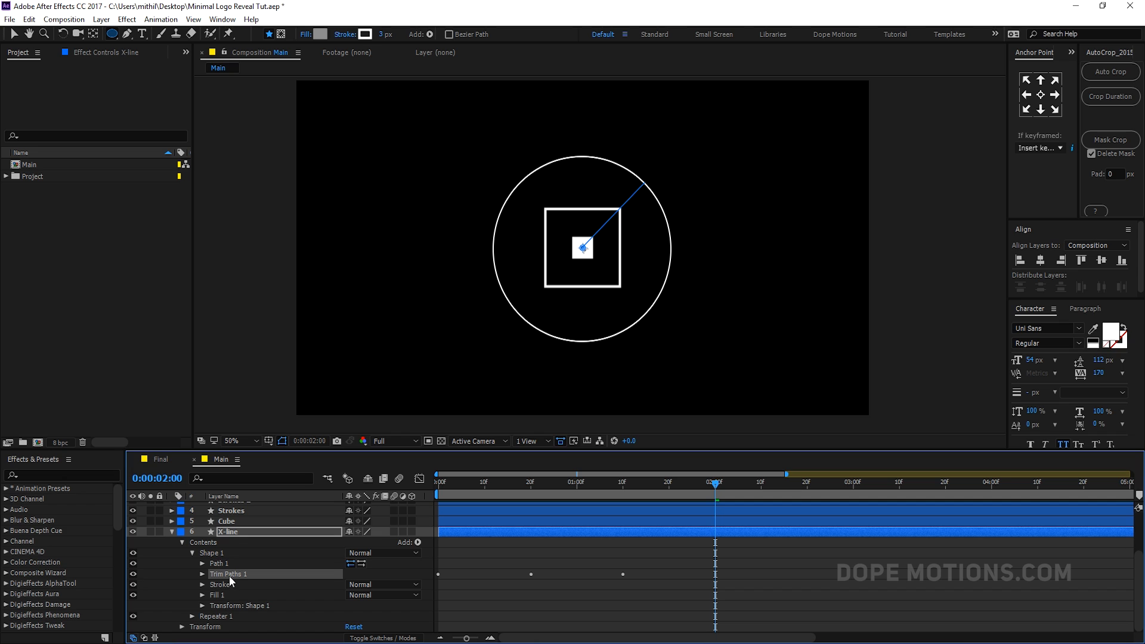
scroll(284, 541, up, 3)
click(242, 508)
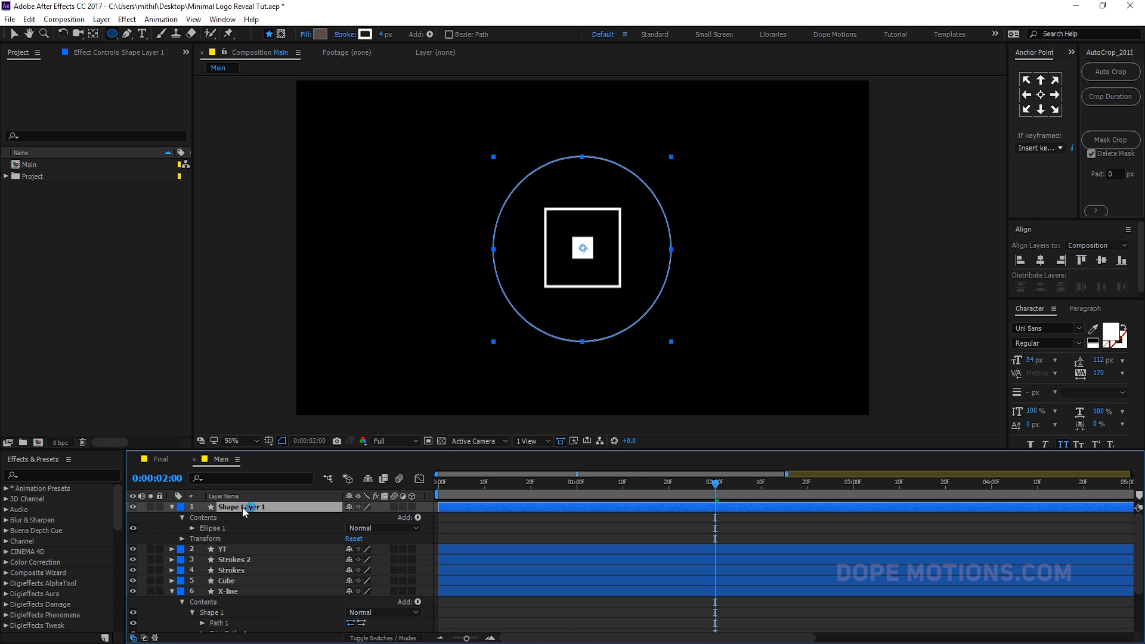
key(ctrl+v)
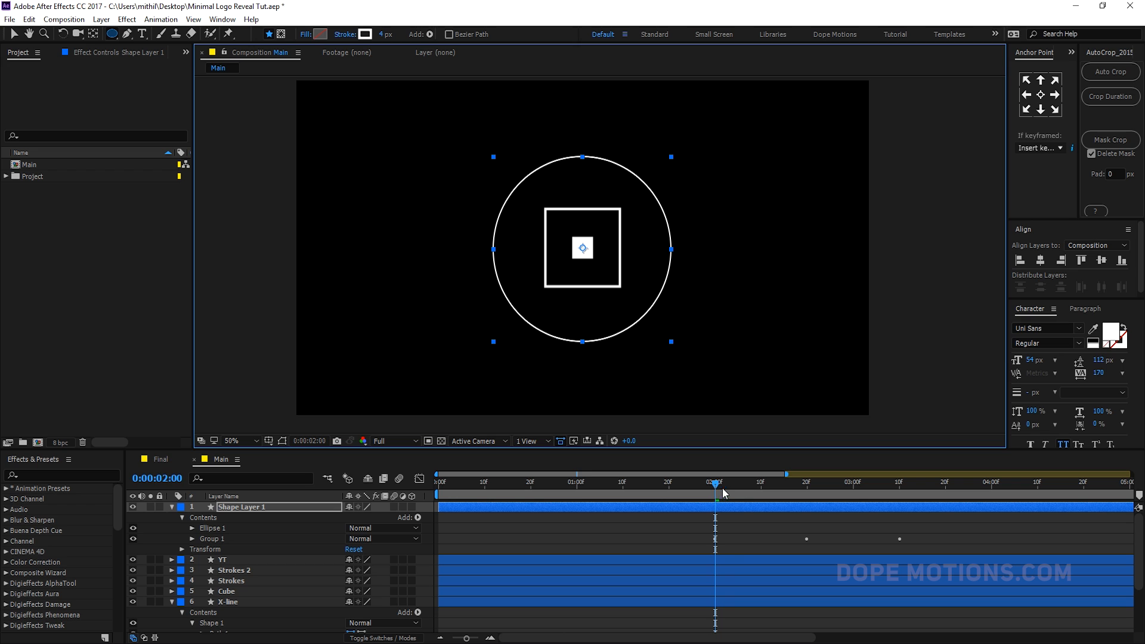
drag(722, 488, 823, 495)
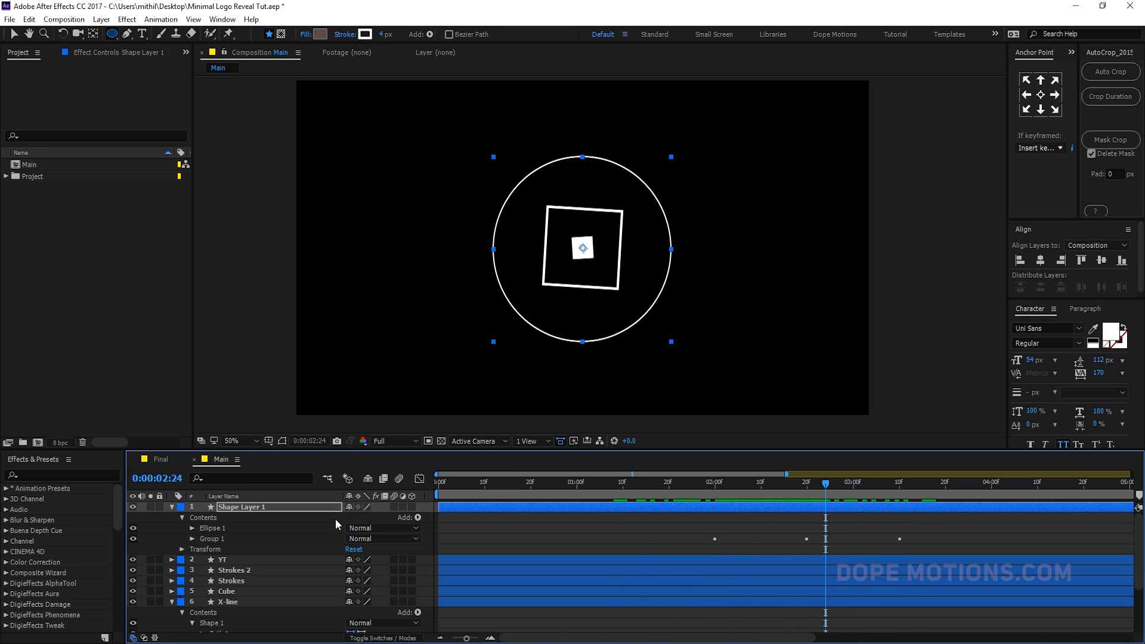
- Delete the pasted Trim Paths group from Shape Layer 1 and collapse the X-line layer
click(192, 528)
click(191, 528)
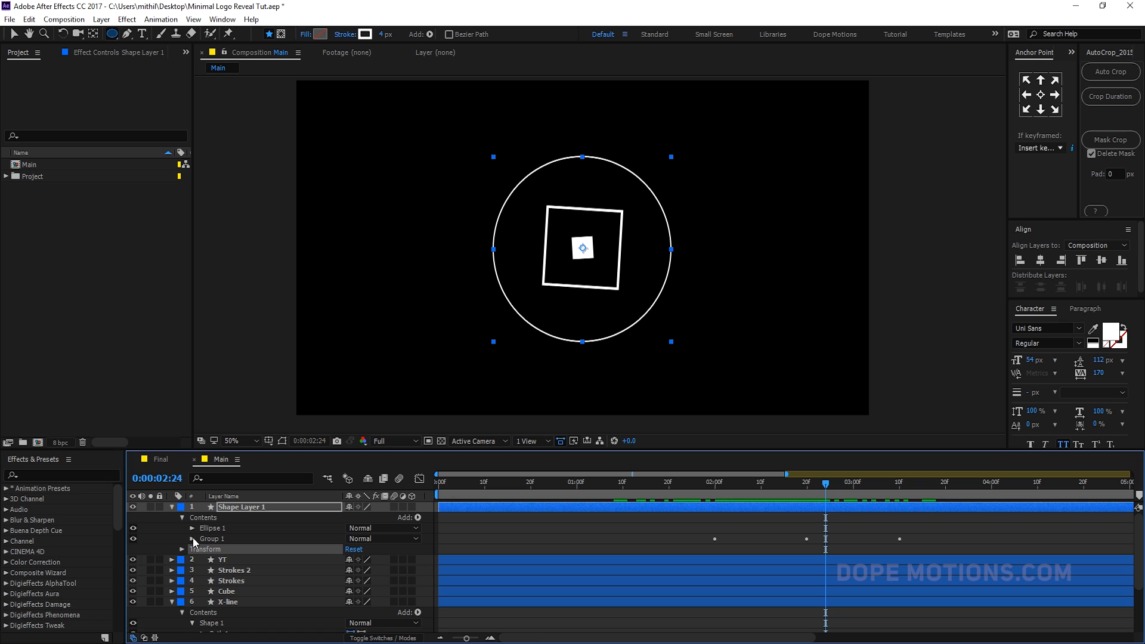
click(192, 539)
click(213, 540)
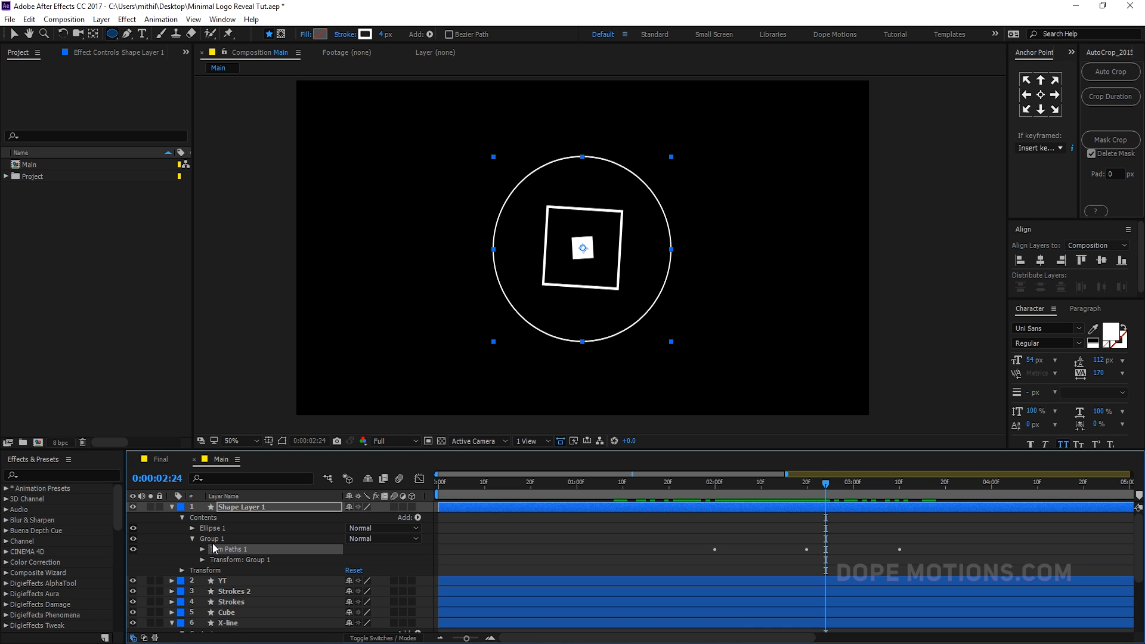
key(Delete)
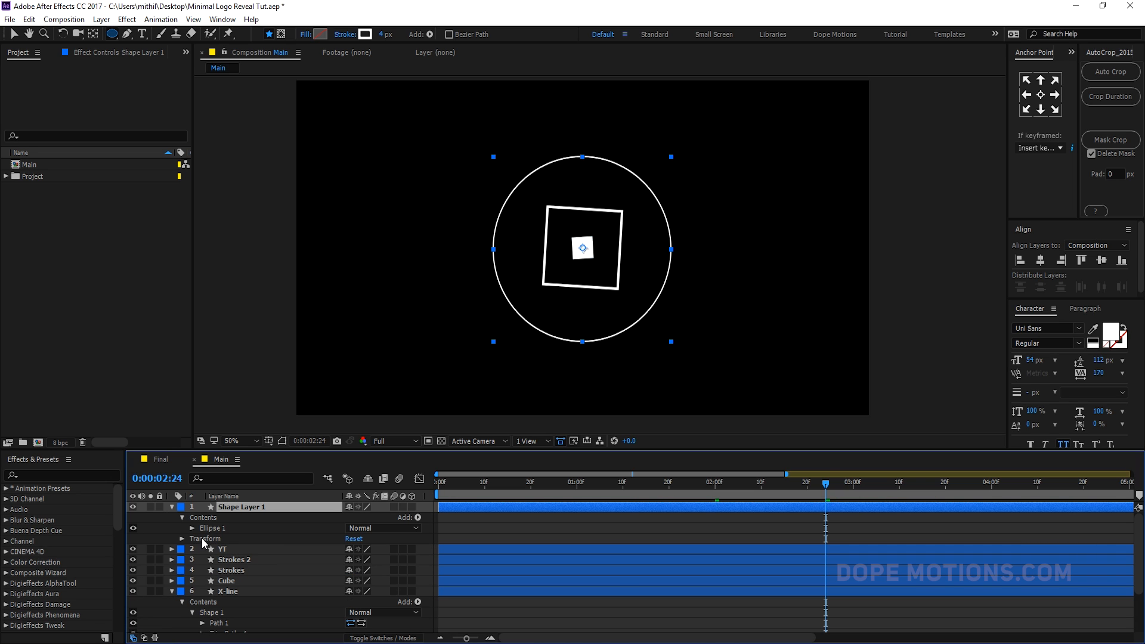
click(171, 591)
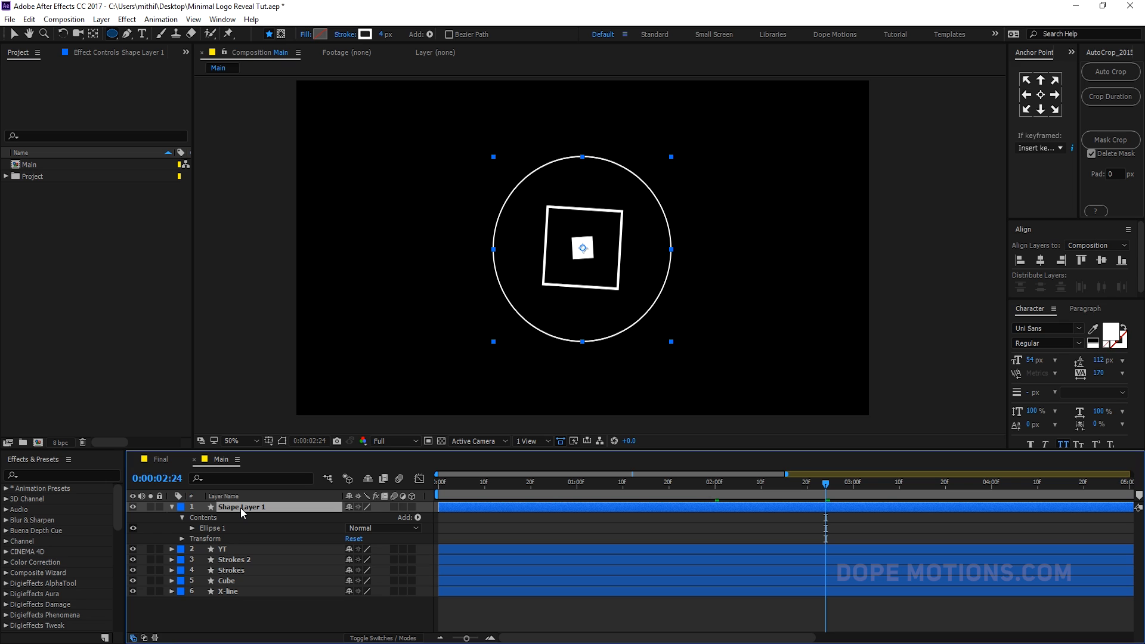
- Rename the circle's shape layer as Cir_01
key(Return)
text(Cir_01)
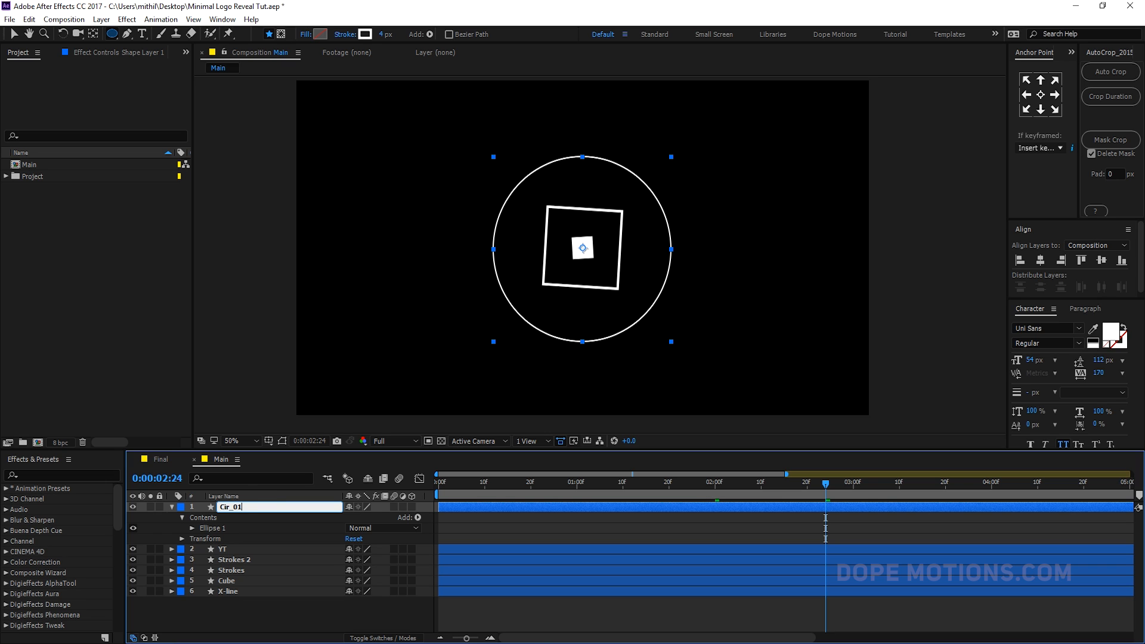
click(263, 631)
- Set the current time to 0:00:02:00 and add Trim Paths to the contents of Cir_01
drag(737, 484, 719, 490)
click(203, 517)
click(418, 517)
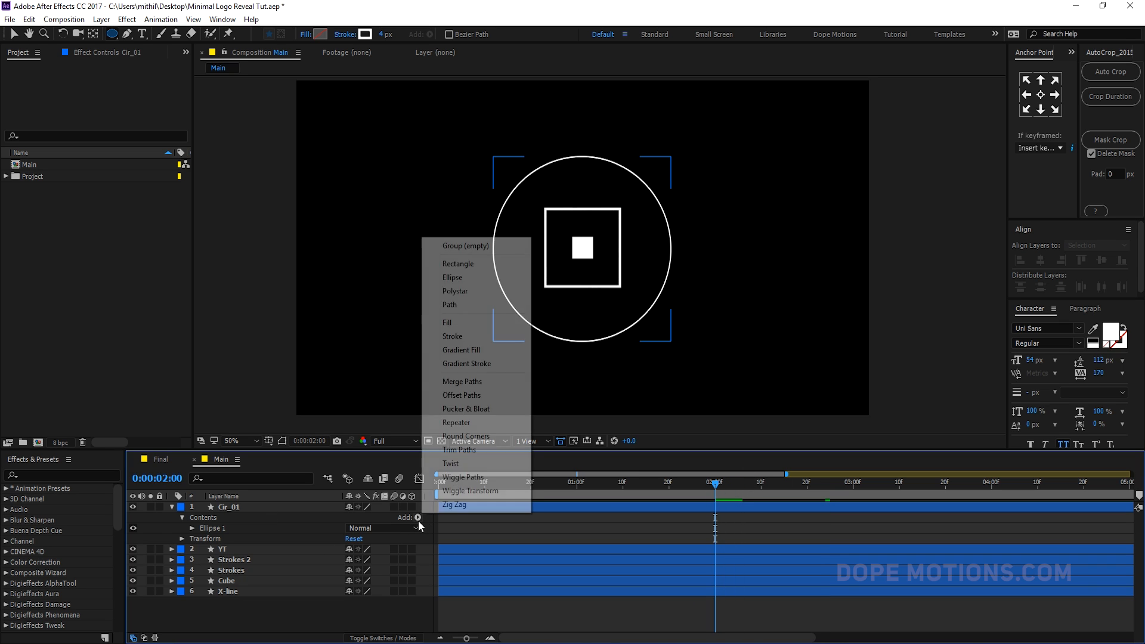
click(455, 450)
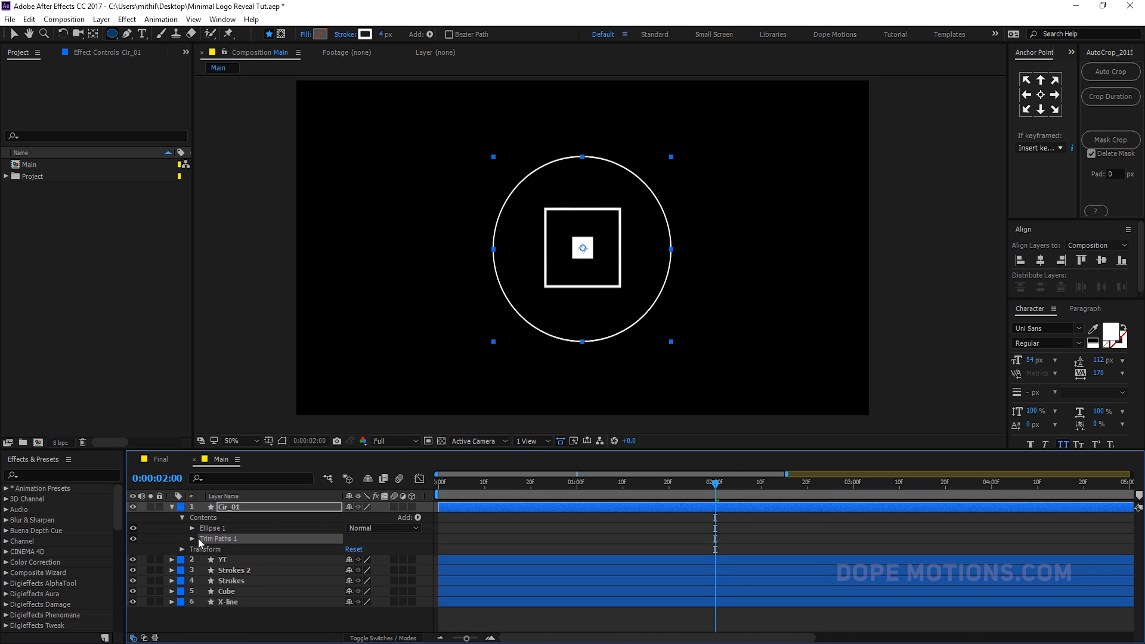
- Keyframe the Trim Paths End of Cir_01 at 0% on 0:00:02:00 and 100% on 0:00:02:15
drag(355, 560, 292, 562)
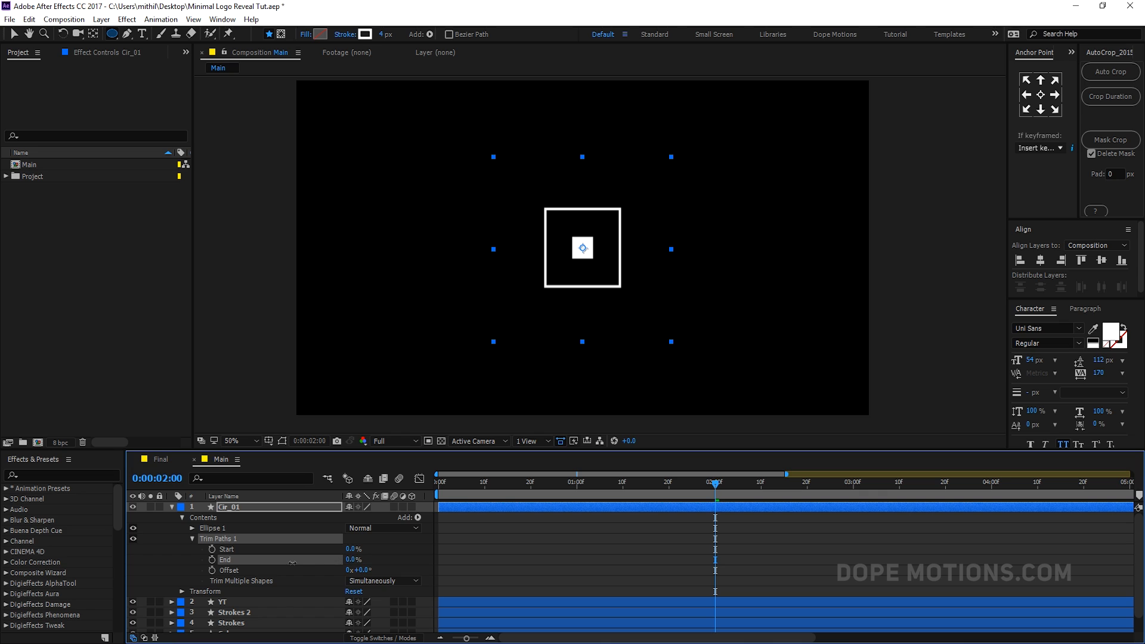
click(212, 561)
drag(718, 492, 785, 504)
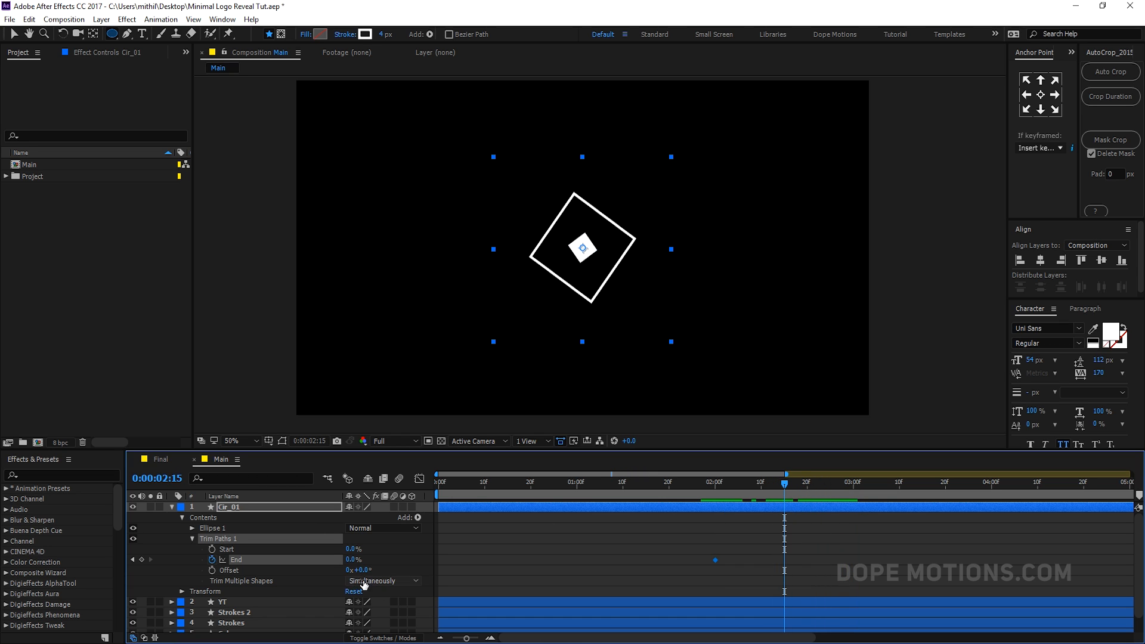
drag(352, 560, 452, 564)
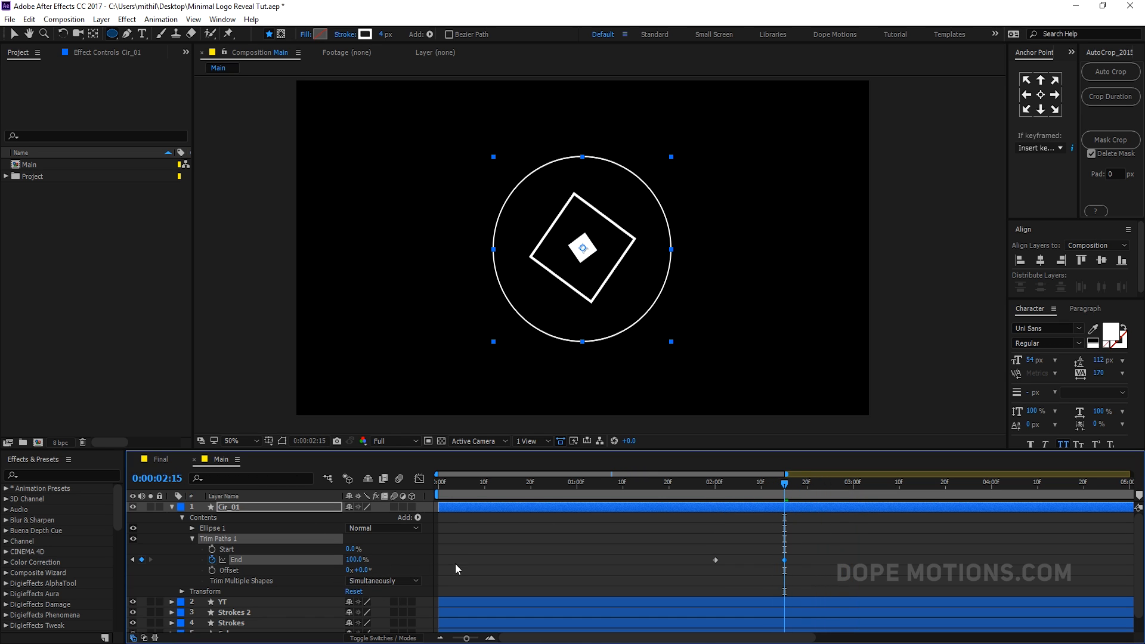
- Keyframe the Trim Paths Start at 0% on 0:00:02:15 and 100% on 0:00:03:00, and apply Easy Ease to the Start and End keyframes
click(211, 549)
click(852, 494)
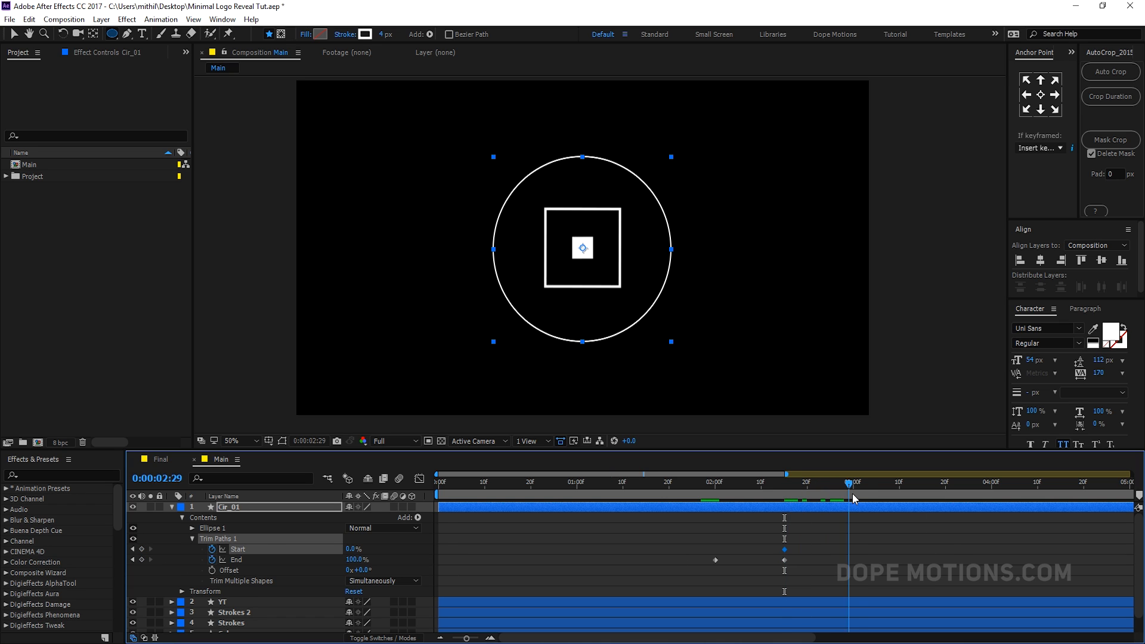
key(Page_Down)
key(Page_Down)
key(Page_Up)
drag(354, 549, 439, 548)
drag(695, 532, 888, 586)
key(F9)
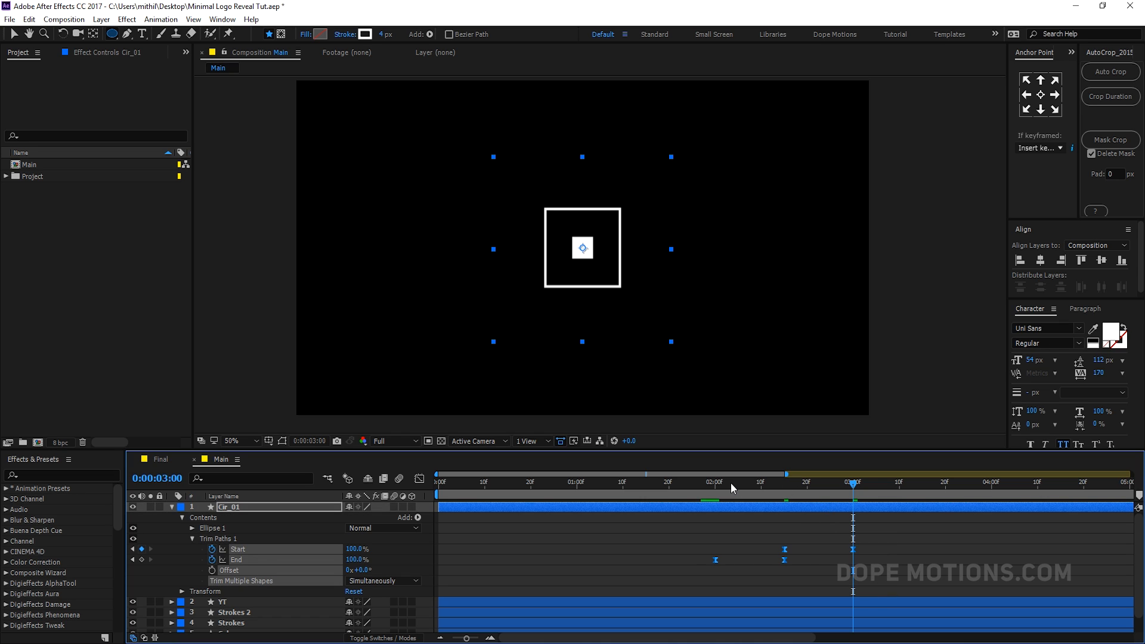
- Keyframe the Trim Paths Offset from -90° at 0:00:02:00 to 0° at 0:00:03:00 and scrub through the animation
drag(731, 482, 717, 483)
click(531, 535)
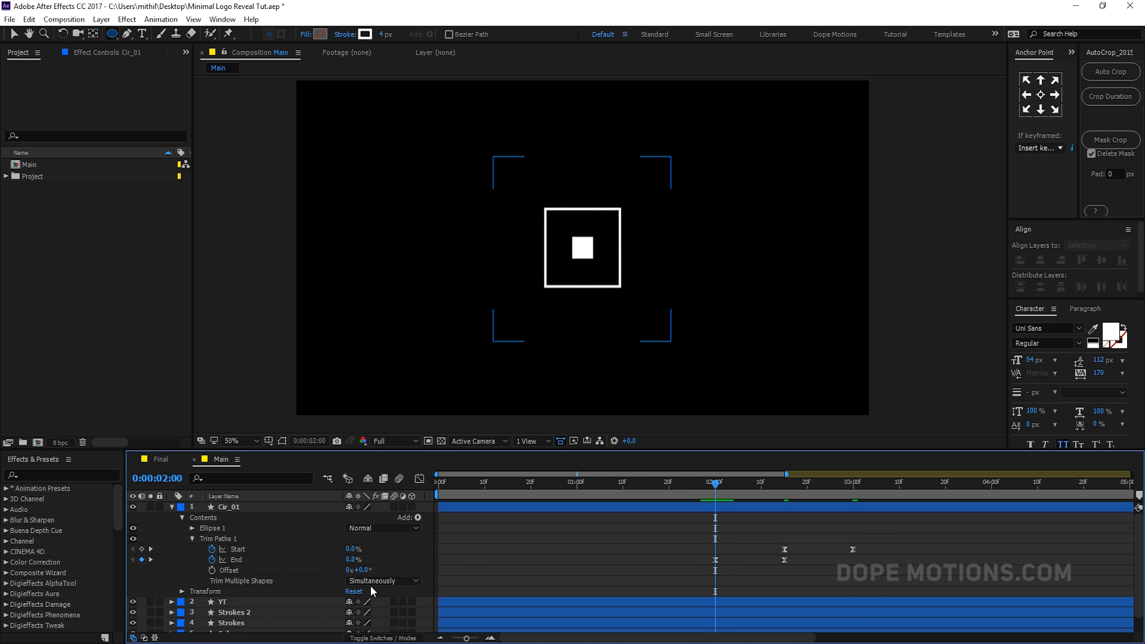
click(211, 572)
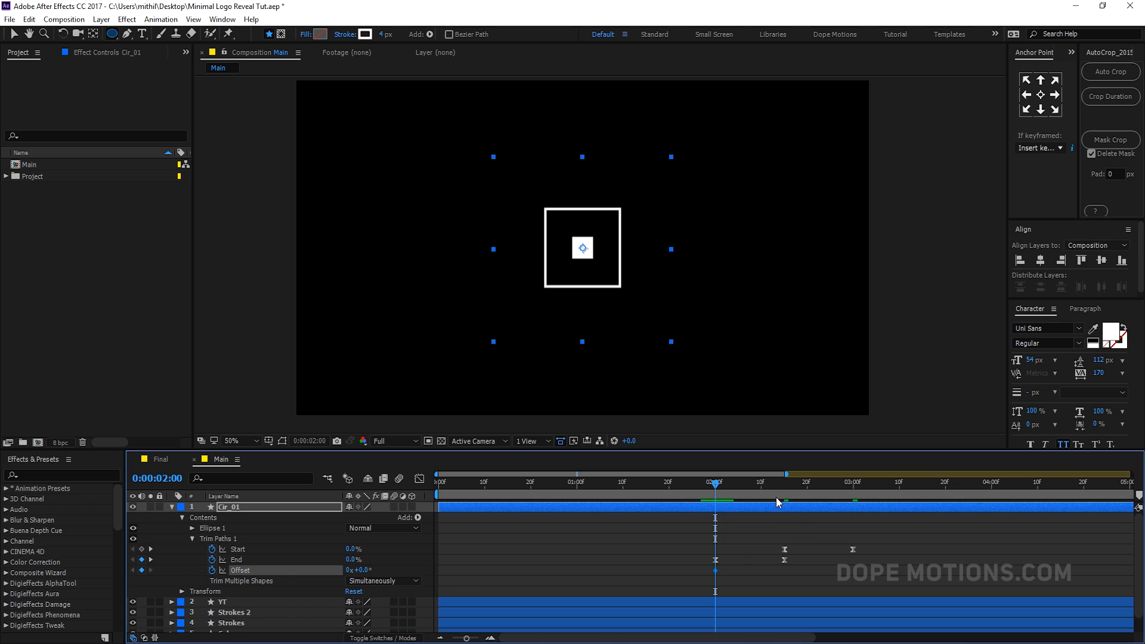
drag(715, 571, 853, 569)
click(360, 570)
text(-90)
click(587, 556)
drag(731, 485, 867, 517)
- Ease all the Trim Paths keyframes of Cir_01 with steeper speed curves in the Graph Editor, and preview from 0:00:02:00
drag(692, 538, 884, 577)
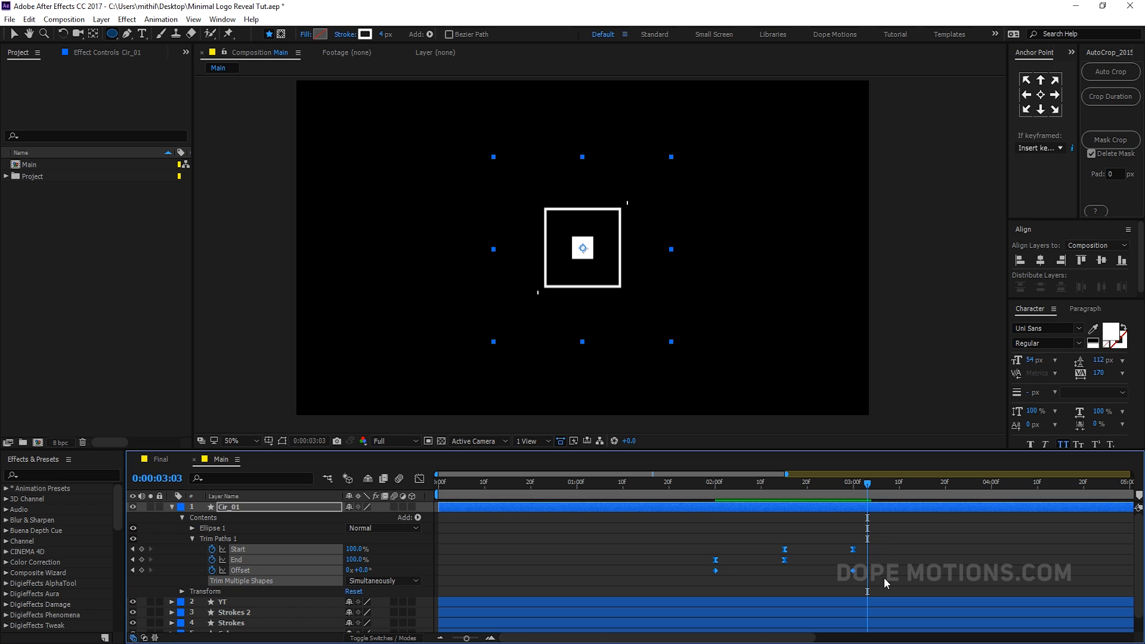
click(419, 480)
drag(700, 581, 805, 604)
click(716, 493)
key(space)
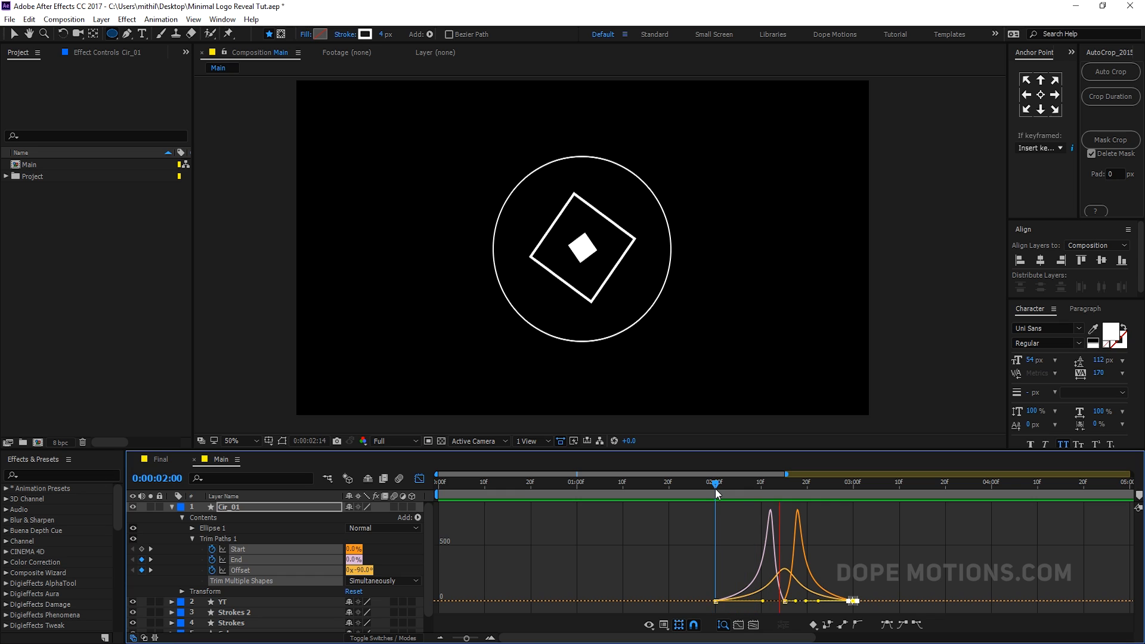
key(space)
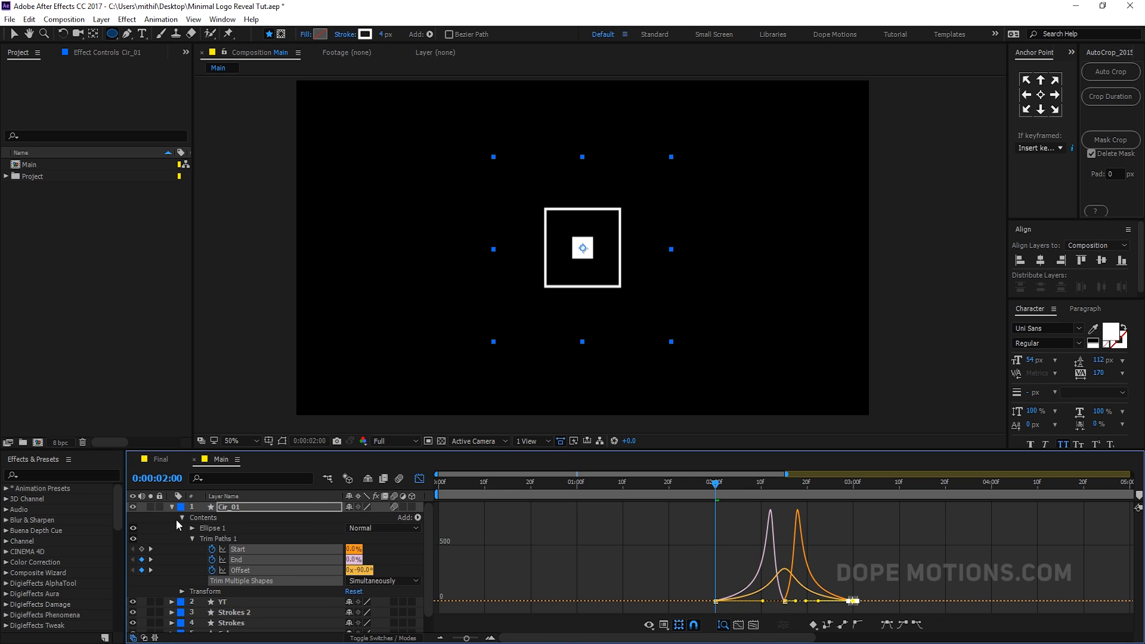
- Collapse Cir_01 with motion blur enabled for the layer and composition, and close the Graph Editor
click(172, 506)
click(259, 595)
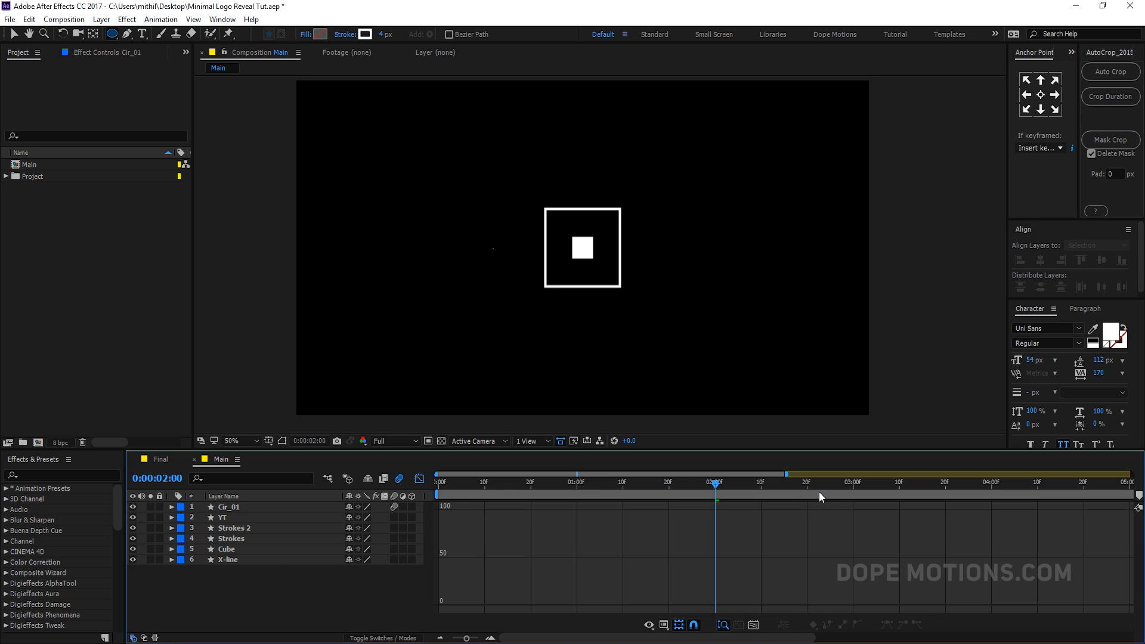
click(420, 479)
- Reveal the keyframes of Cir_01 and trim the layer to start at 0:00:02:00 and end at 0:00:03:00
drag(753, 485, 720, 500)
click(560, 508)
key(u)
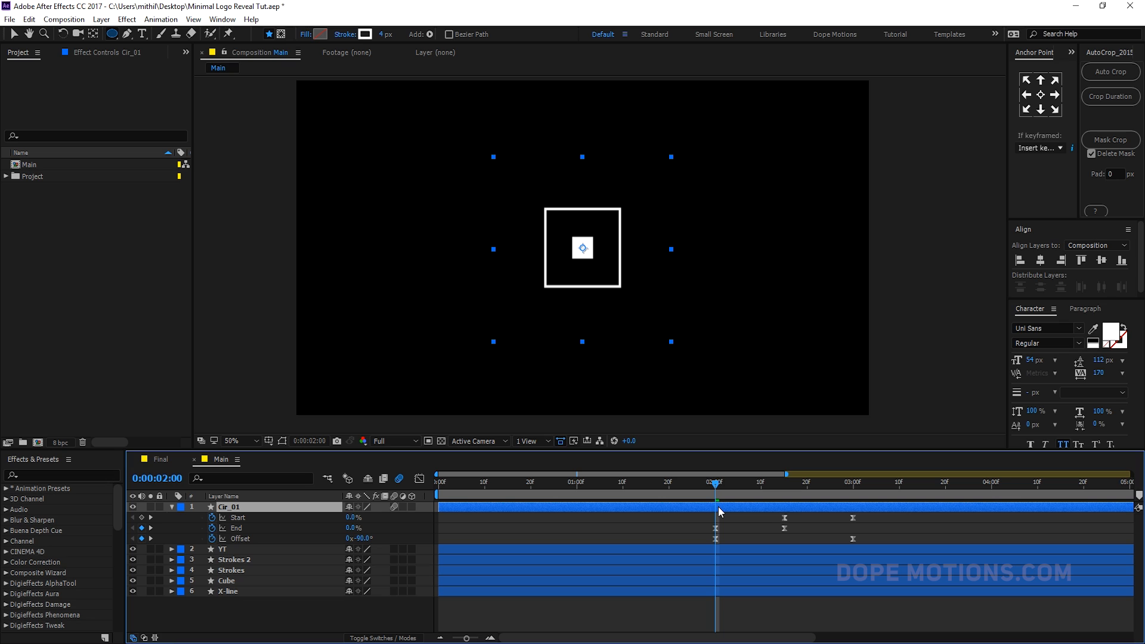
key(alt+bracketleft)
click(851, 482)
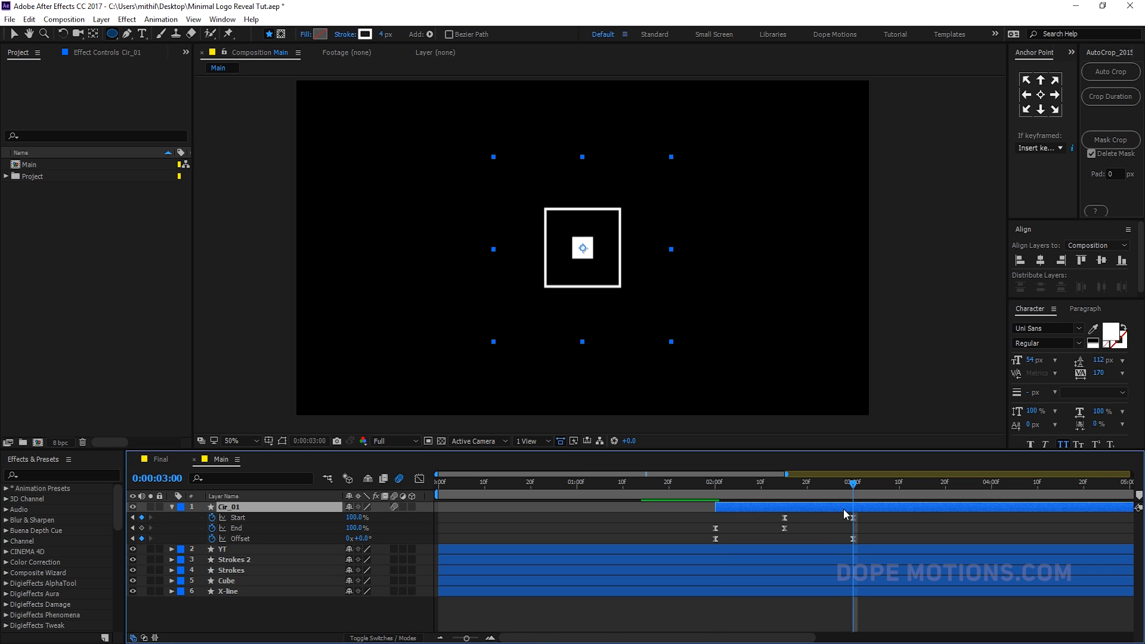
key(alt+bracketright)
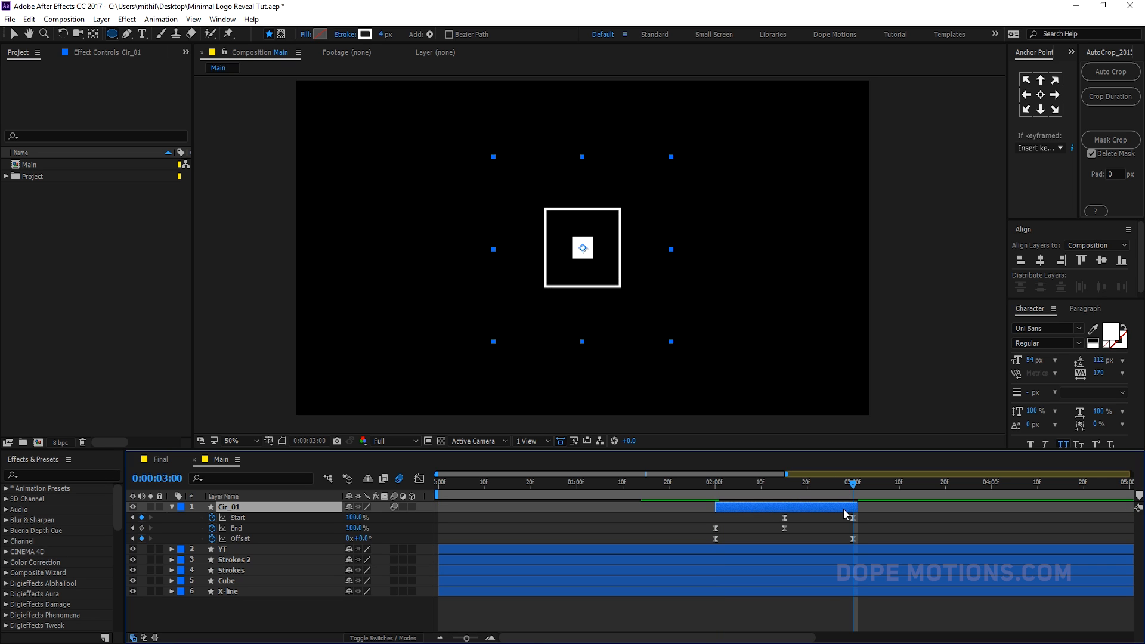
- Collapse the Cir_01 layer's properties, move the time to 0:00:02:16, and duplicate the layer
click(172, 507)
click(811, 599)
click(750, 507)
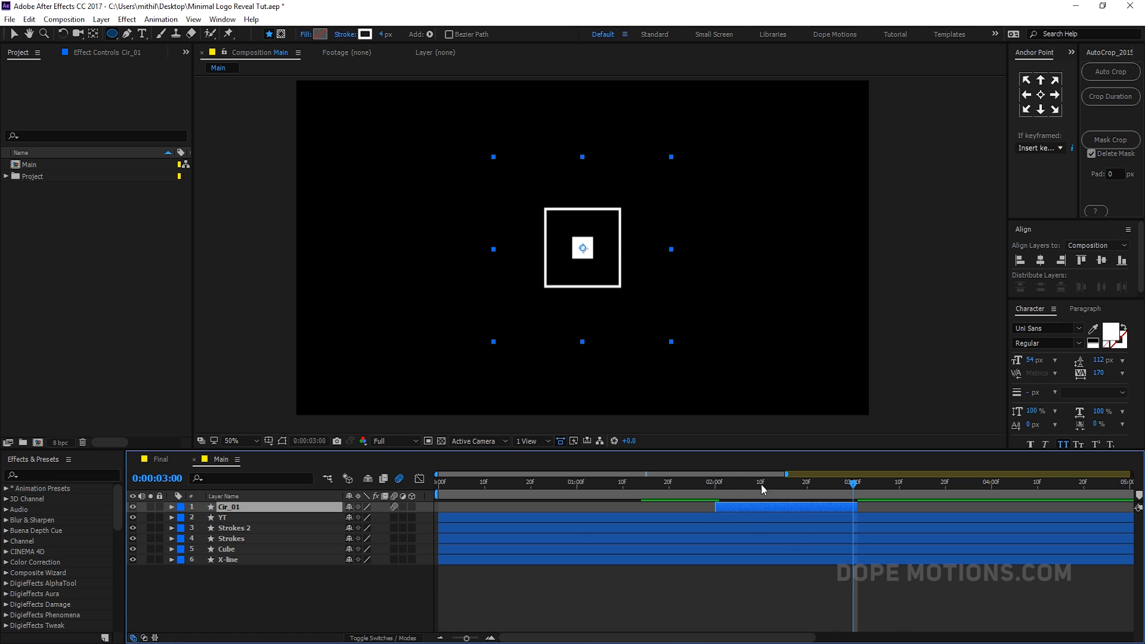
drag(761, 485, 788, 485)
key(ctrl+d)
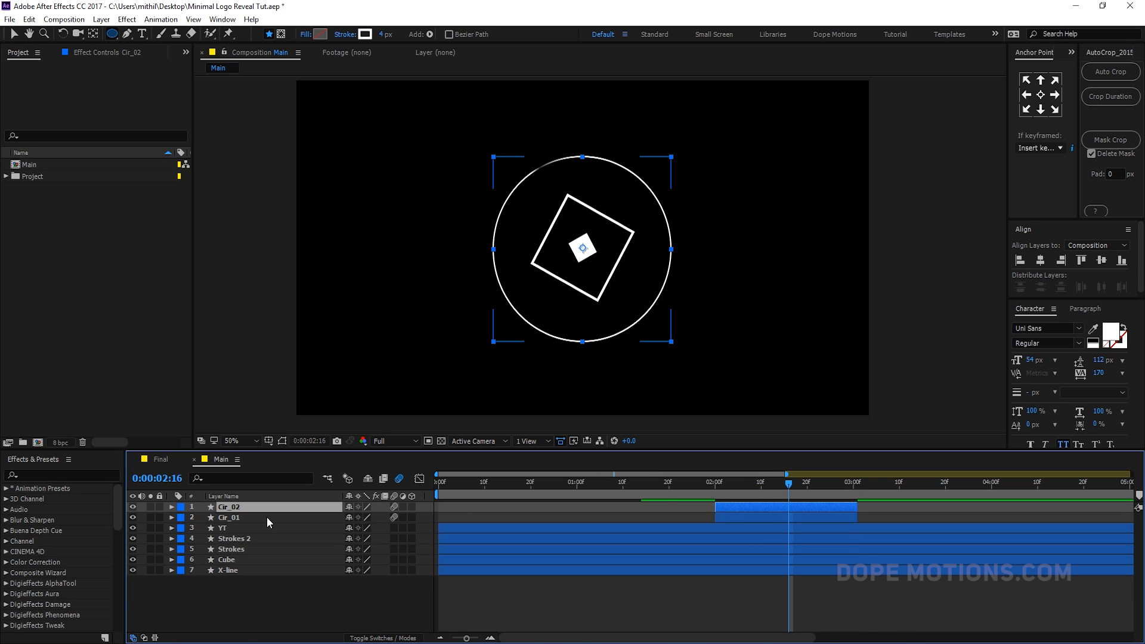
- Enlarge the Ellipse Path size of Cir_02 so that its circle forms a wider ring around Cir_01
key(u)
key(u)
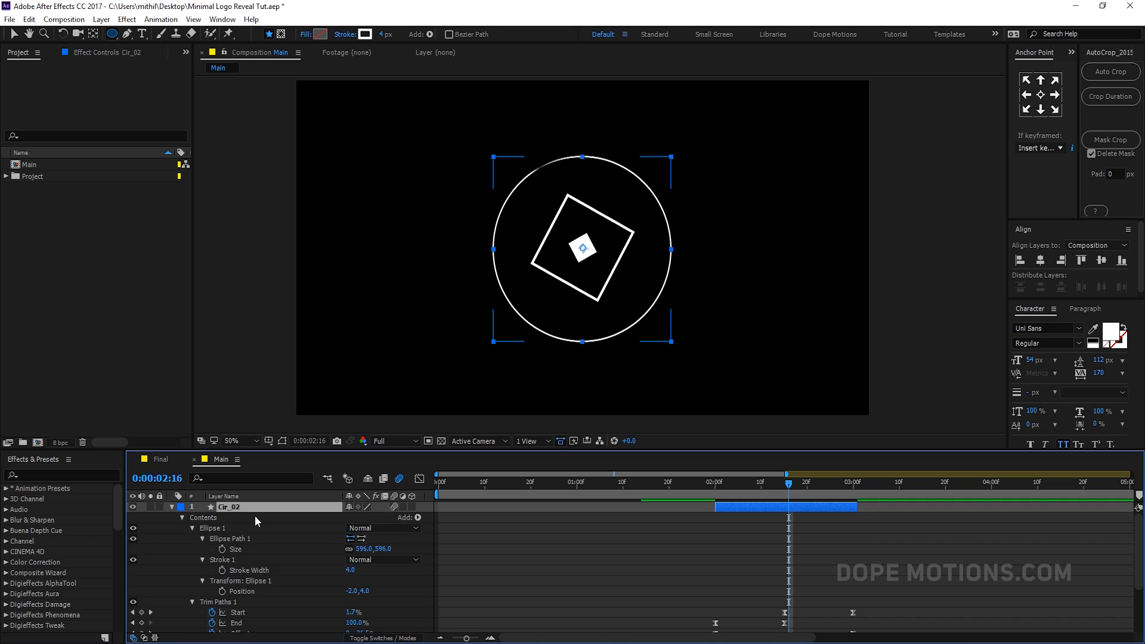
drag(384, 548, 517, 549)
drag(518, 548, 513, 547)
- Set the Rotation of Cir_02 to 143°
click(233, 507)
key(r)
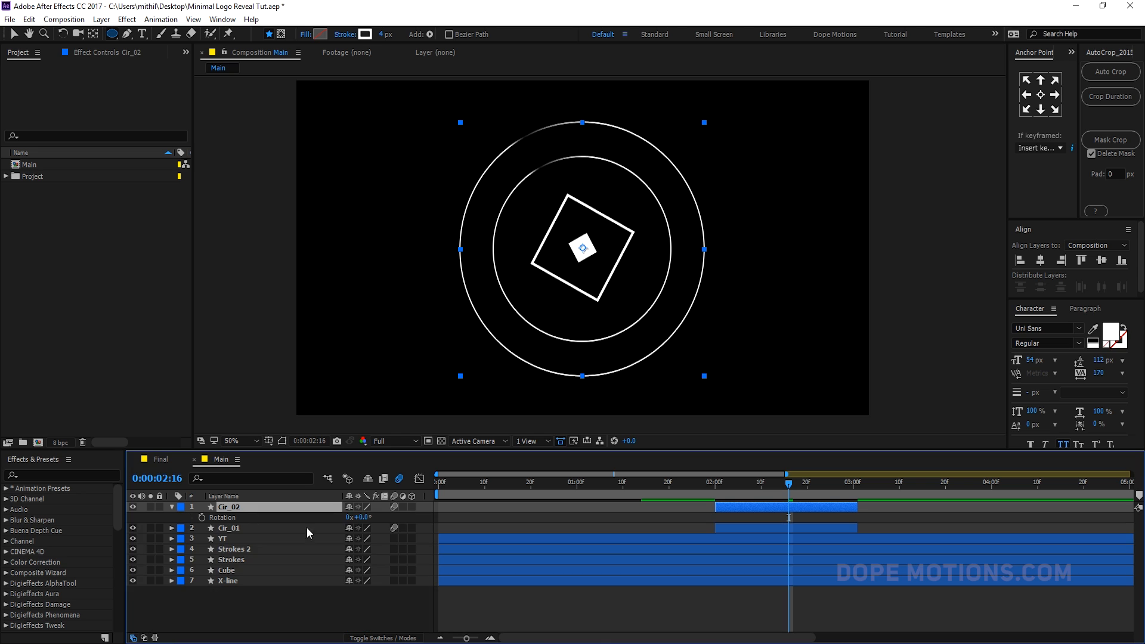
drag(364, 517, 455, 523)
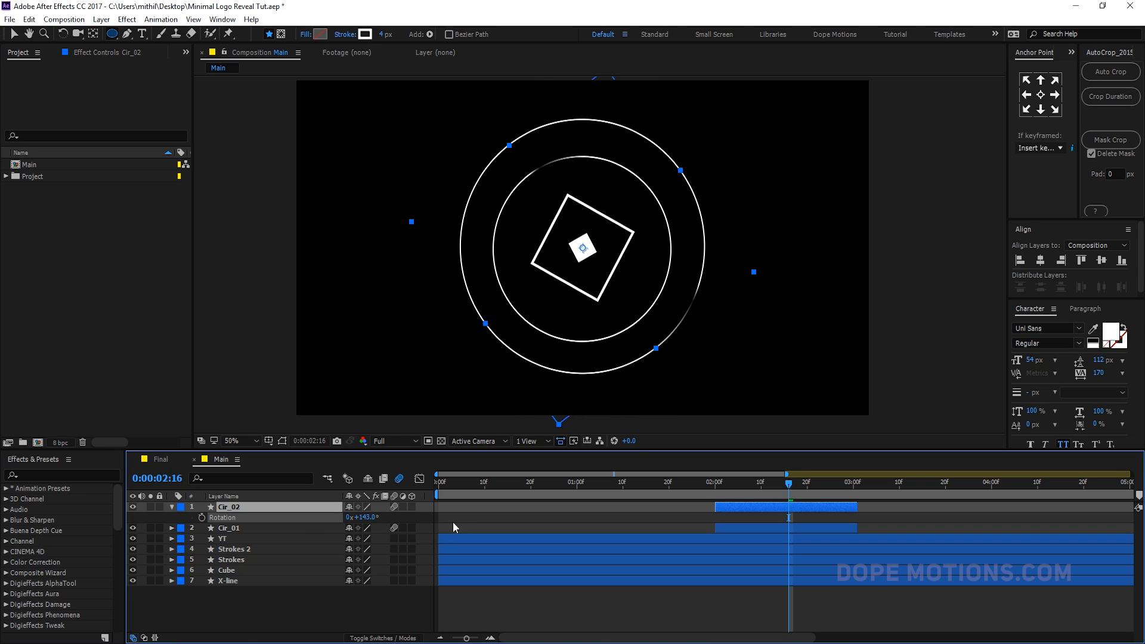
- Center the anchor points of Cir_02 and Cir_01, align both layers to the composition's center, and scrub through the circle animation
click(1041, 96)
click(1041, 261)
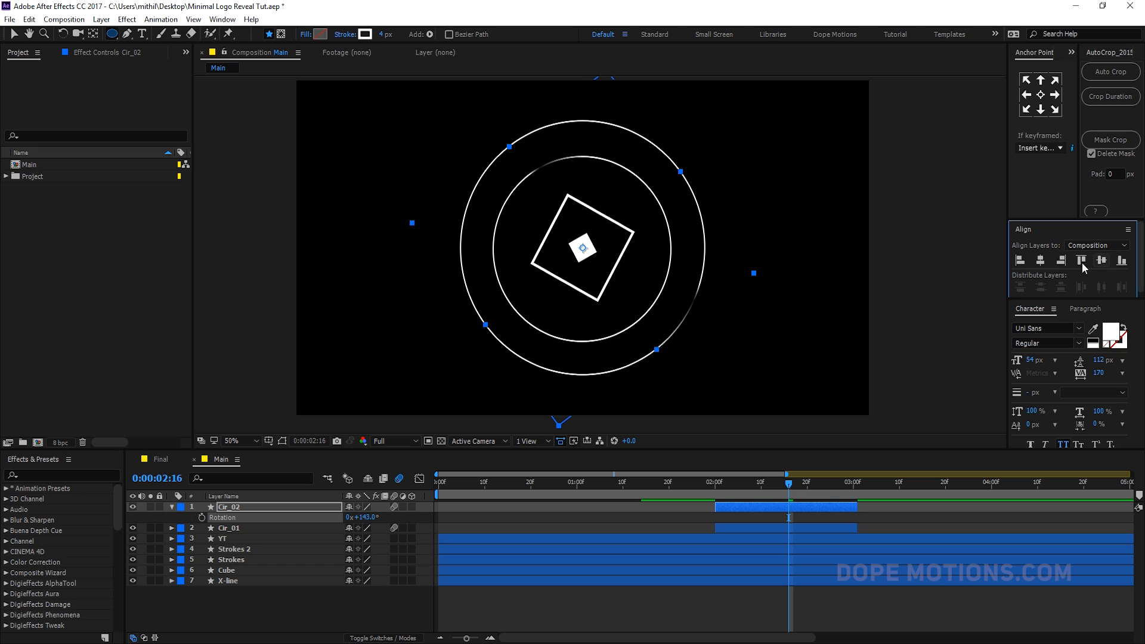
click(237, 536)
click(236, 528)
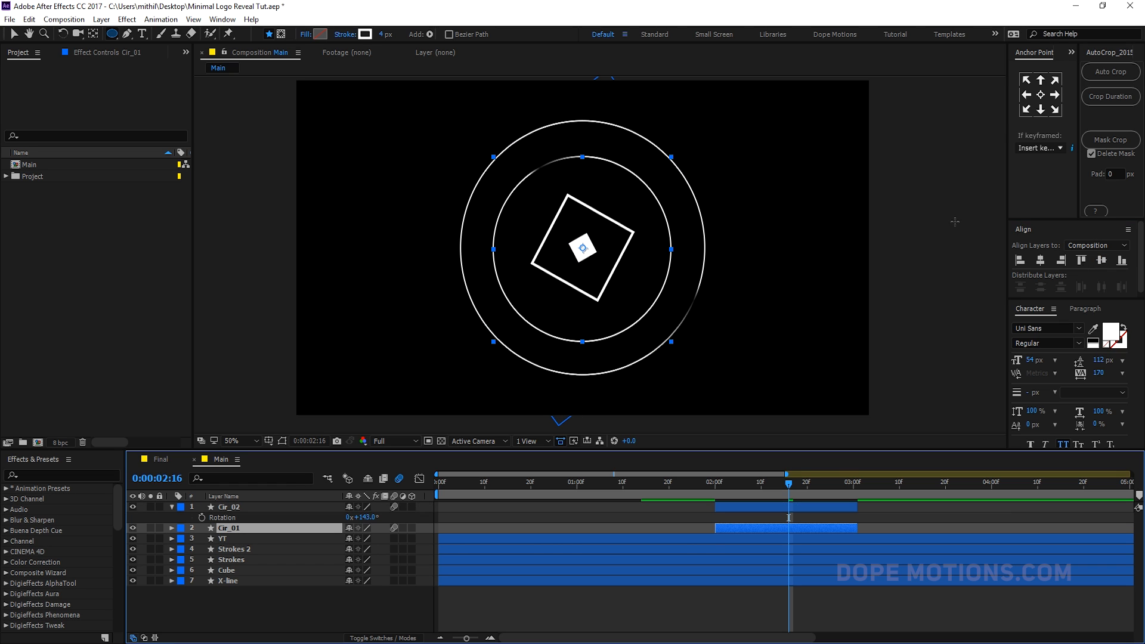
click(1040, 94)
click(1041, 260)
click(1101, 261)
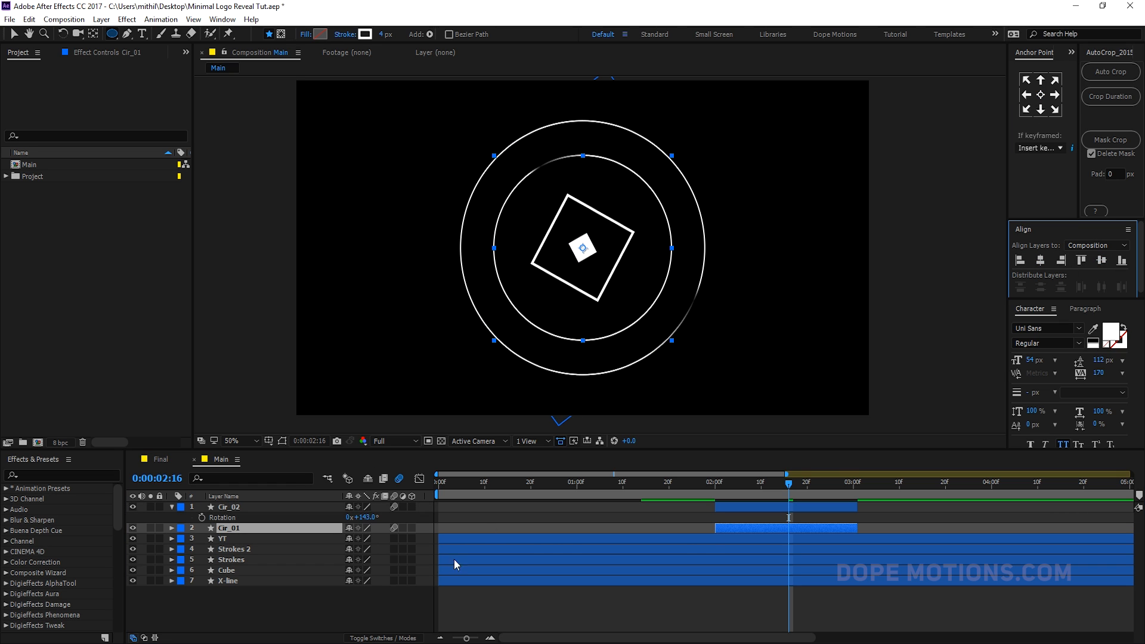
click(503, 613)
drag(714, 485, 771, 492)
click(172, 507)
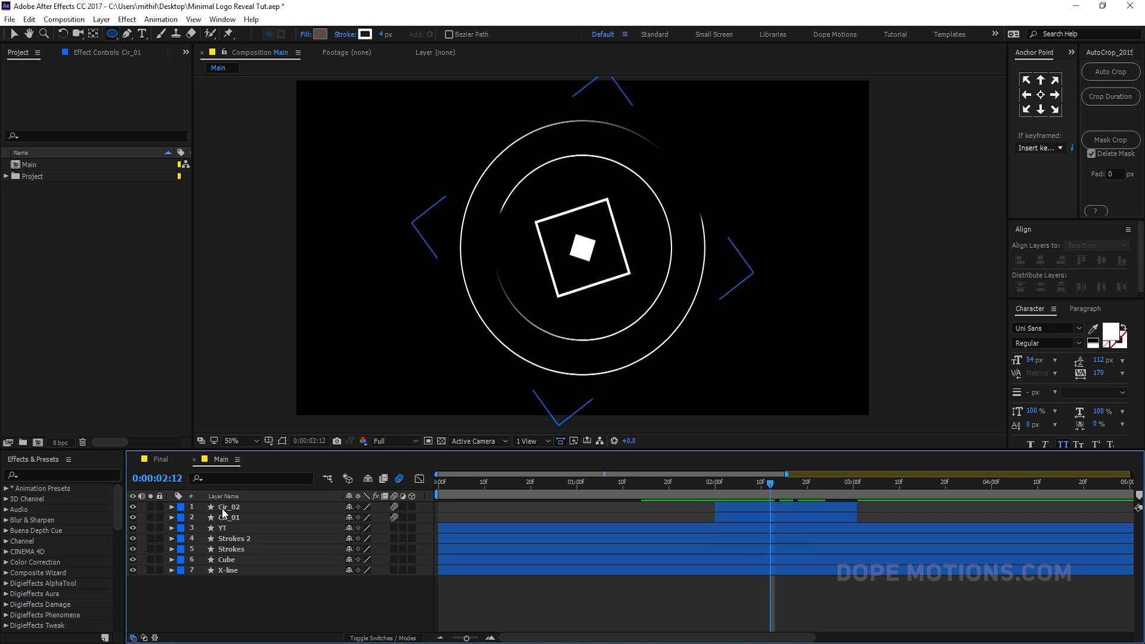
- Duplicate Cir_02 and enlarge the copy's Ellipse Path size to form a third, outermost ring
click(233, 508)
key(ctrl+d)
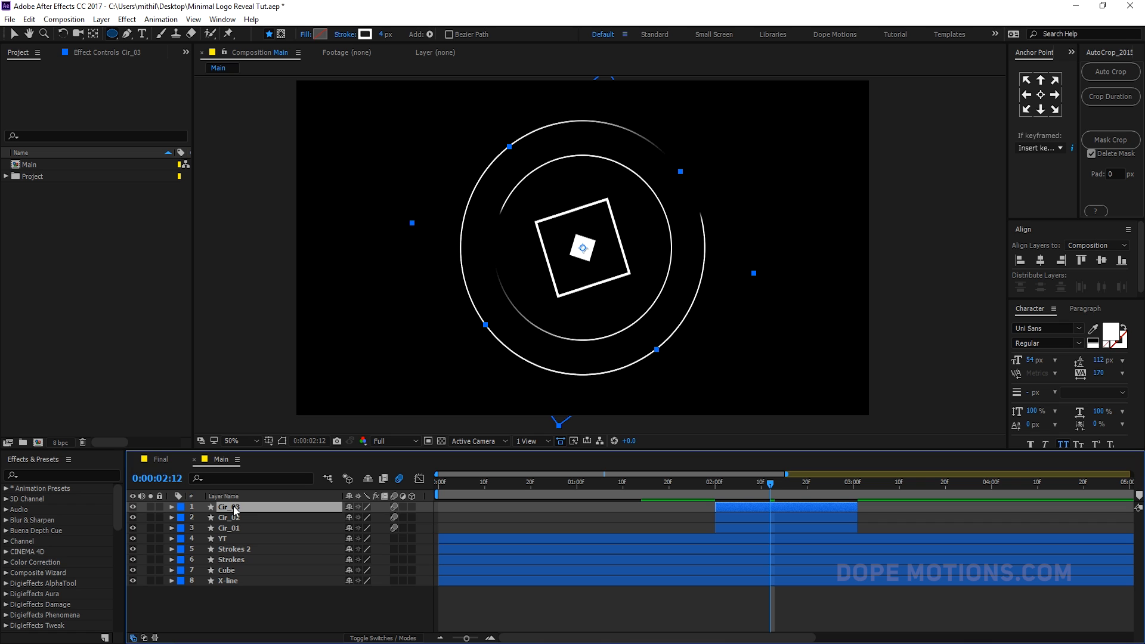
key(u)
key(u)
drag(371, 549, 490, 546)
click(179, 507)
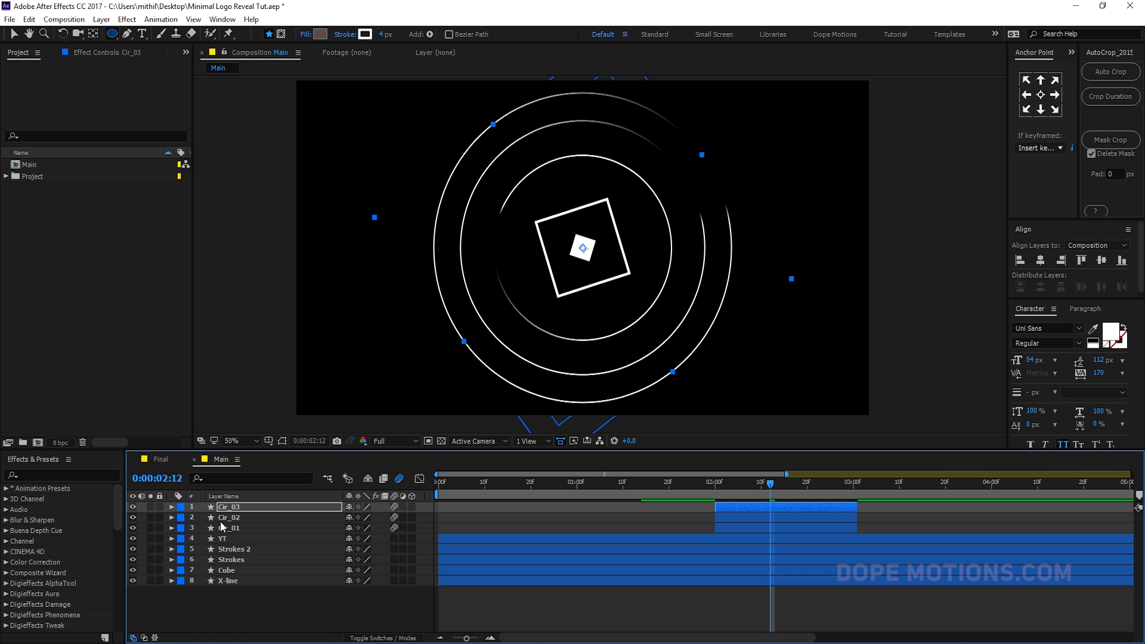
- Mirror Cir_02 horizontally by setting its unlinked Scale to -100%, 100%, and scrub through the circle animation
click(237, 519)
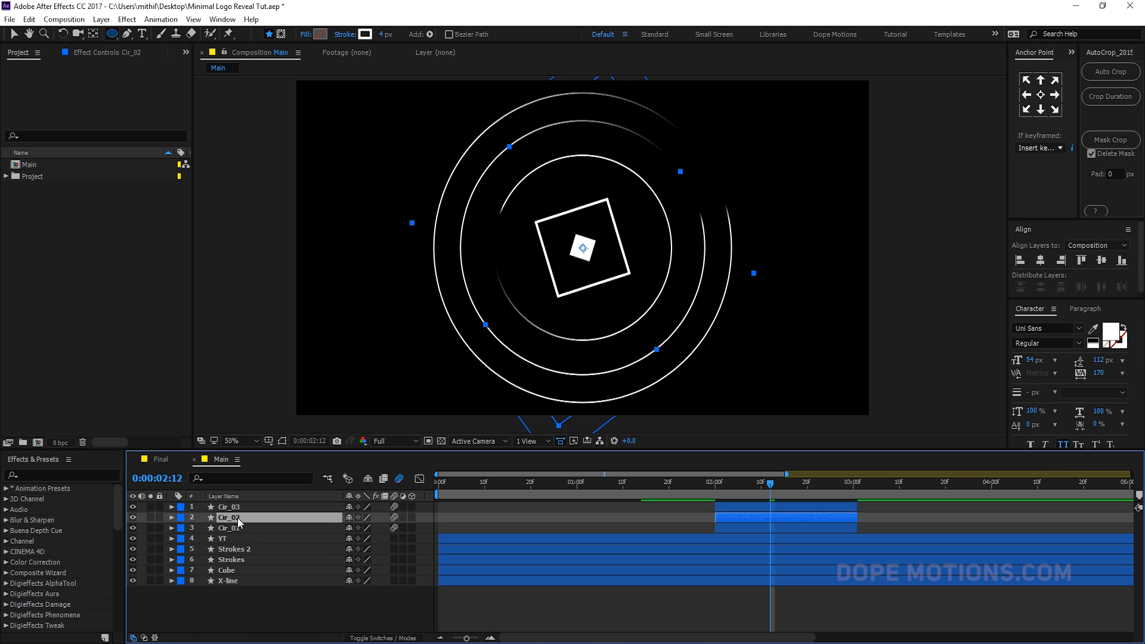
key(s)
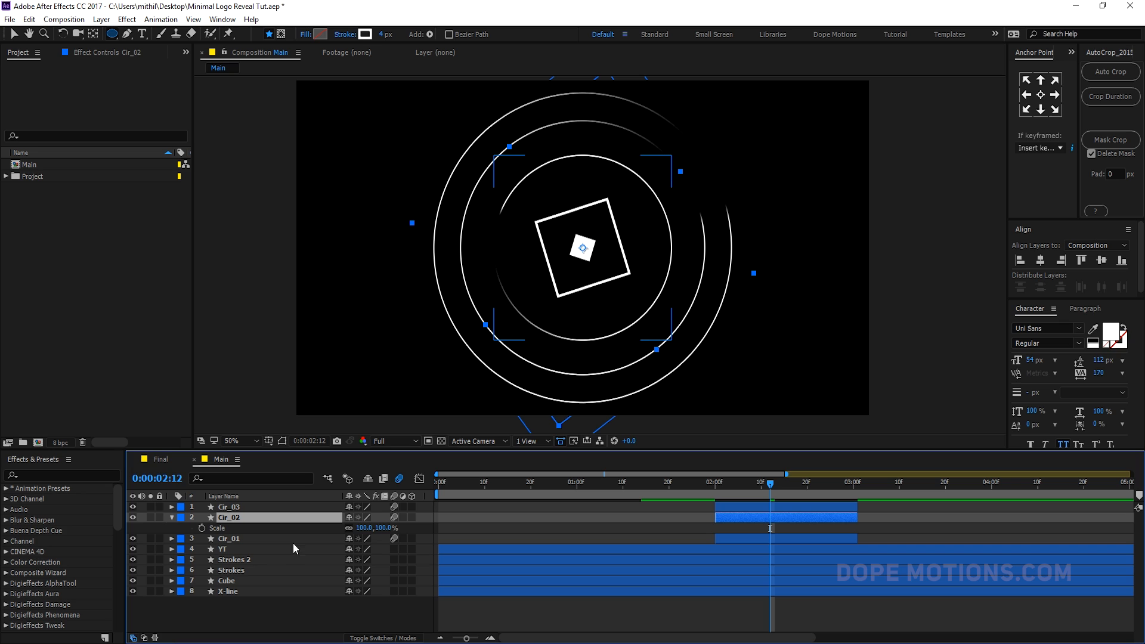
click(365, 528)
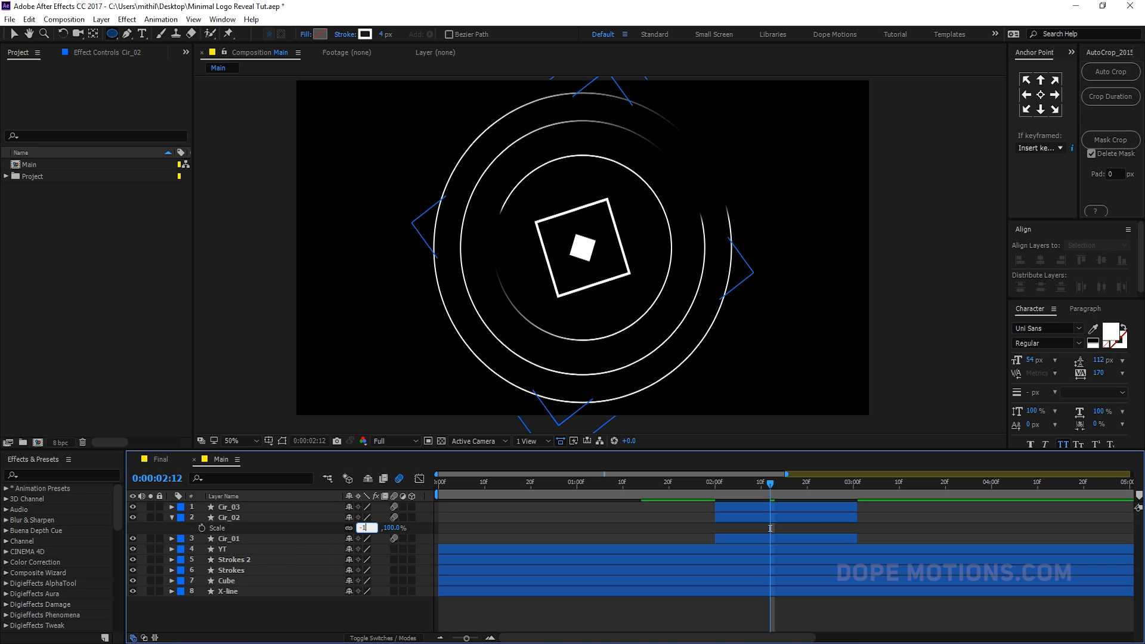
text(-100)
key(Return)
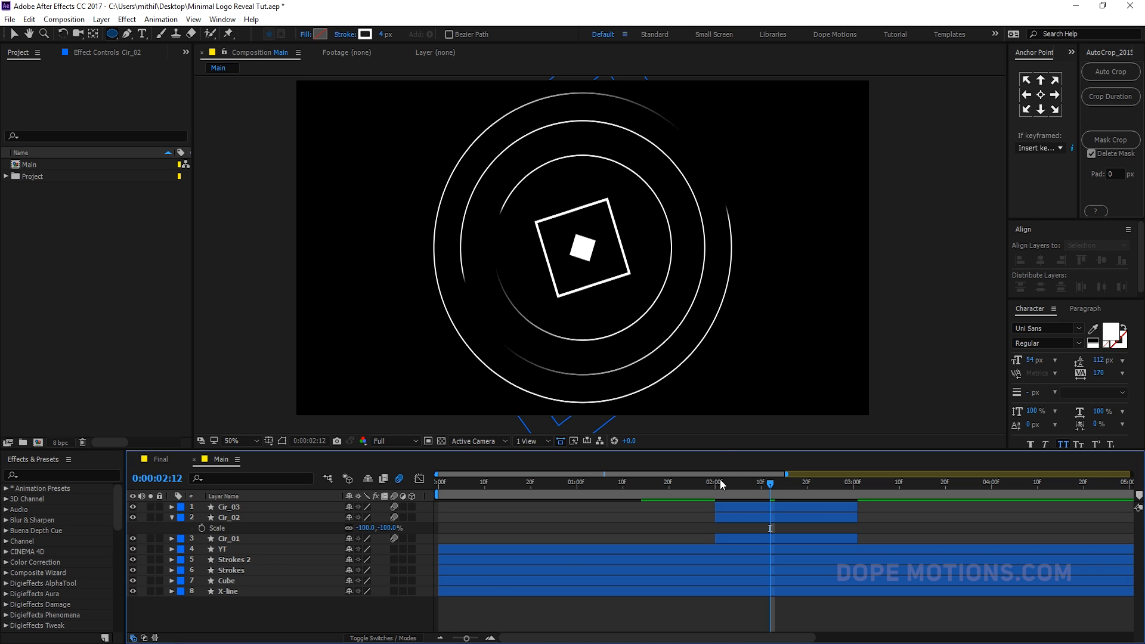
drag(720, 484, 752, 484)
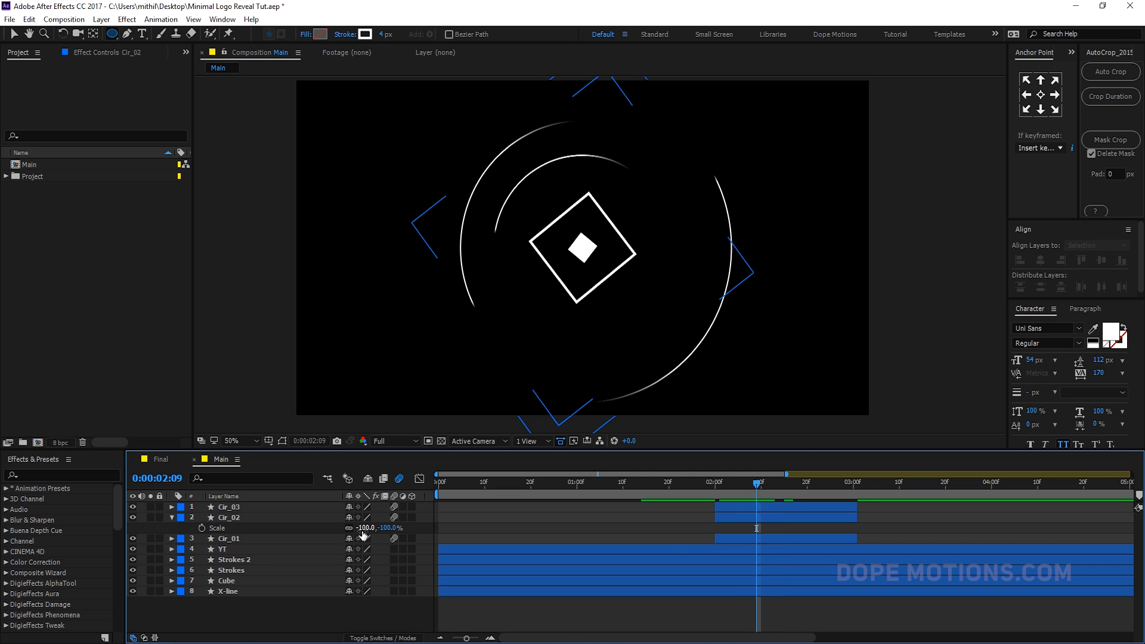
click(385, 527)
click(377, 610)
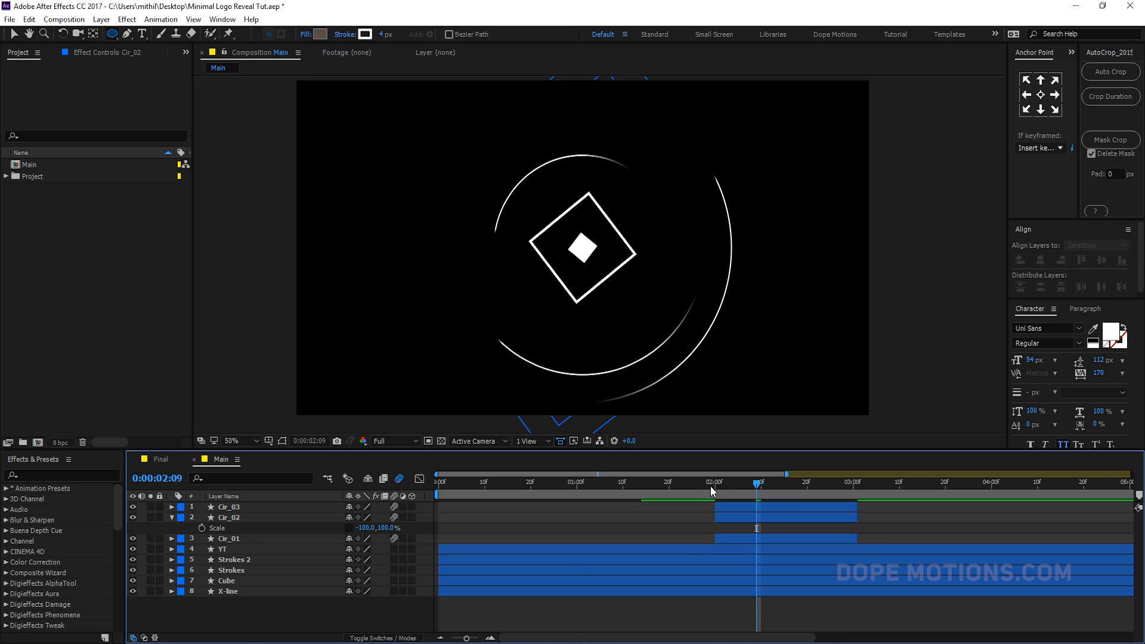
drag(714, 485, 1010, 509)
- Examine the logo reveal in the Final composition up to 0:00:05:02, and return to Main with Cir_02 collapsed
click(161, 460)
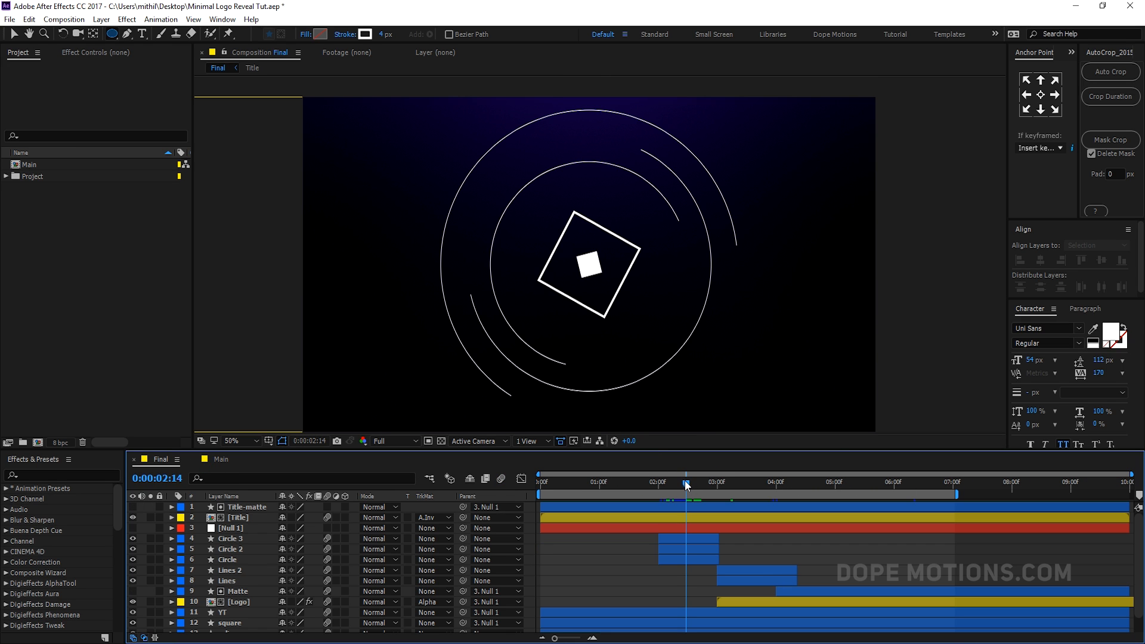
drag(685, 481, 839, 497)
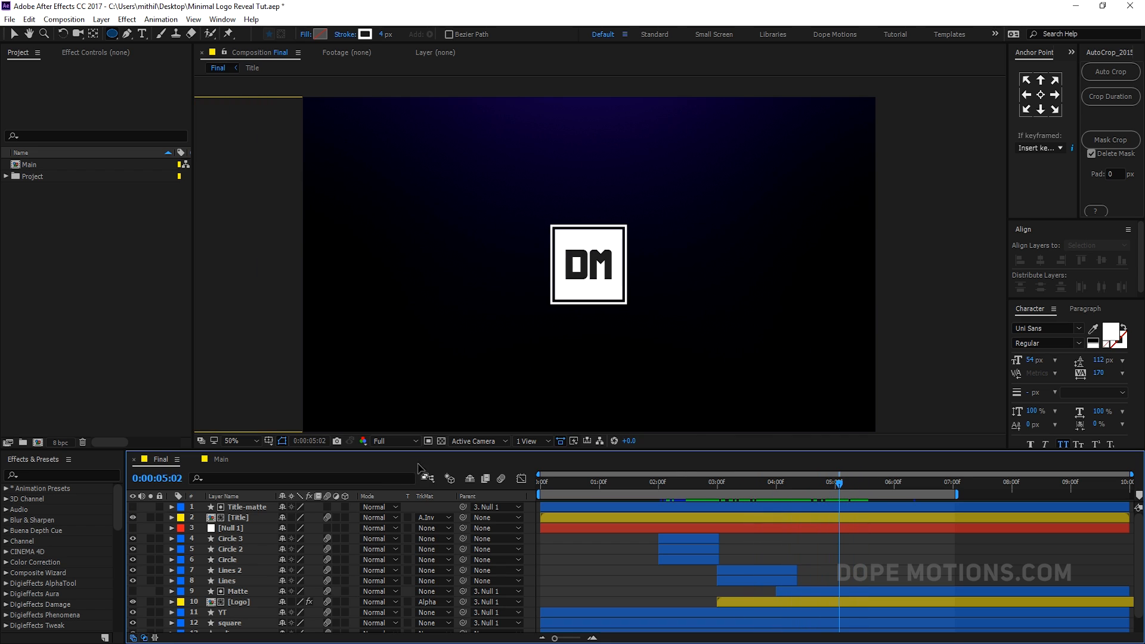
click(227, 460)
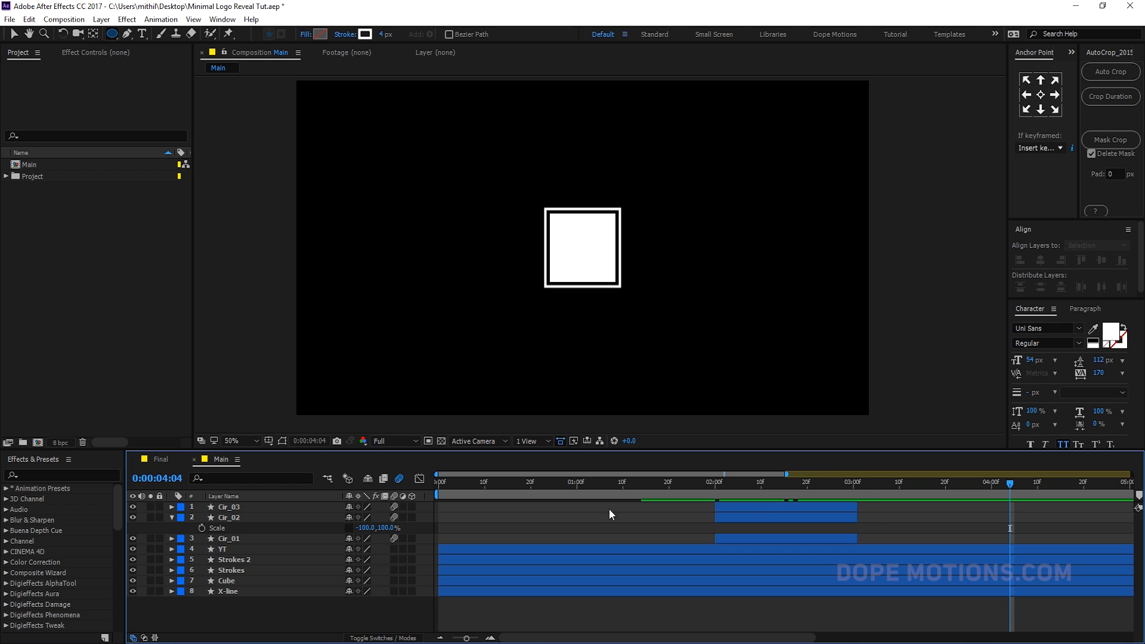
click(171, 517)
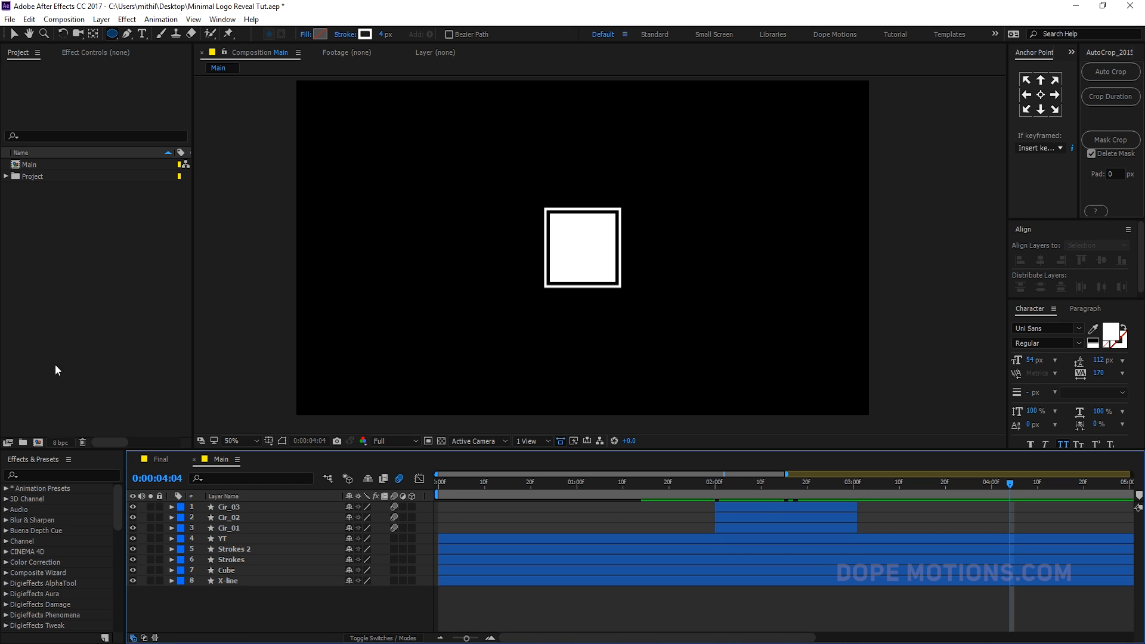
- Create a new composition named Logo with a width and height of 250 px
click(38, 442)
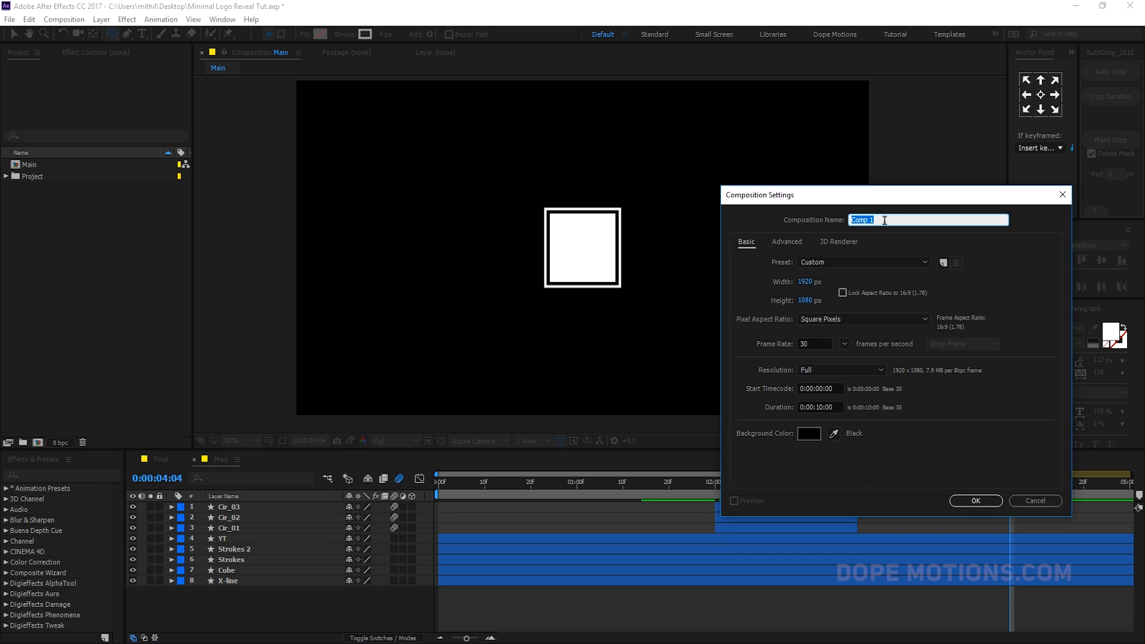
text(2)
text(Log)
text(o)
click(806, 283)
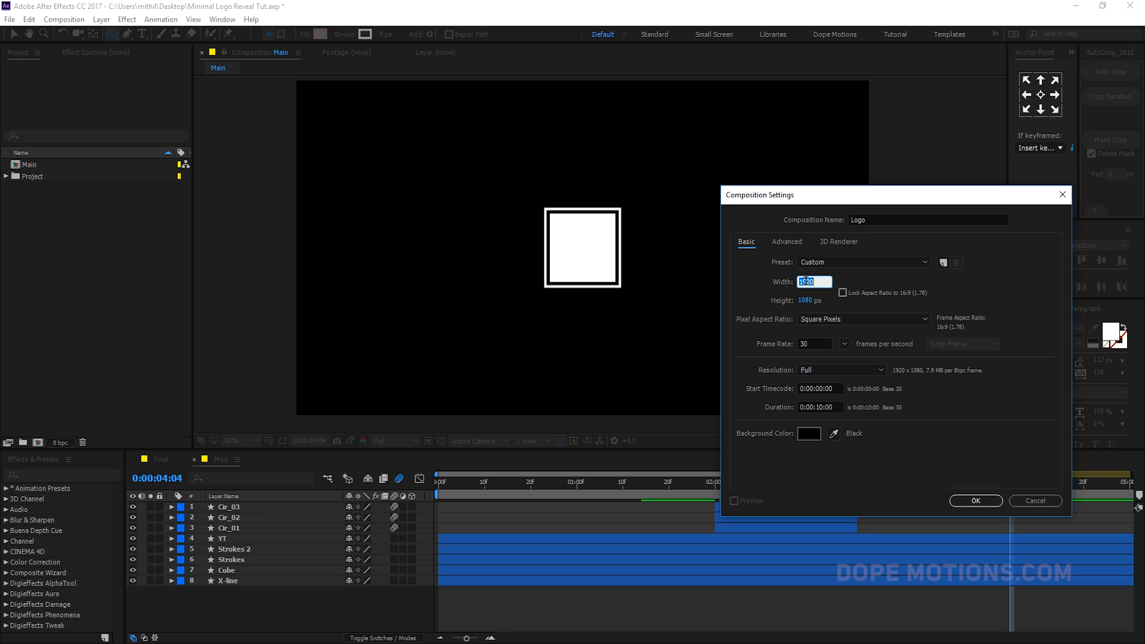
text(250)
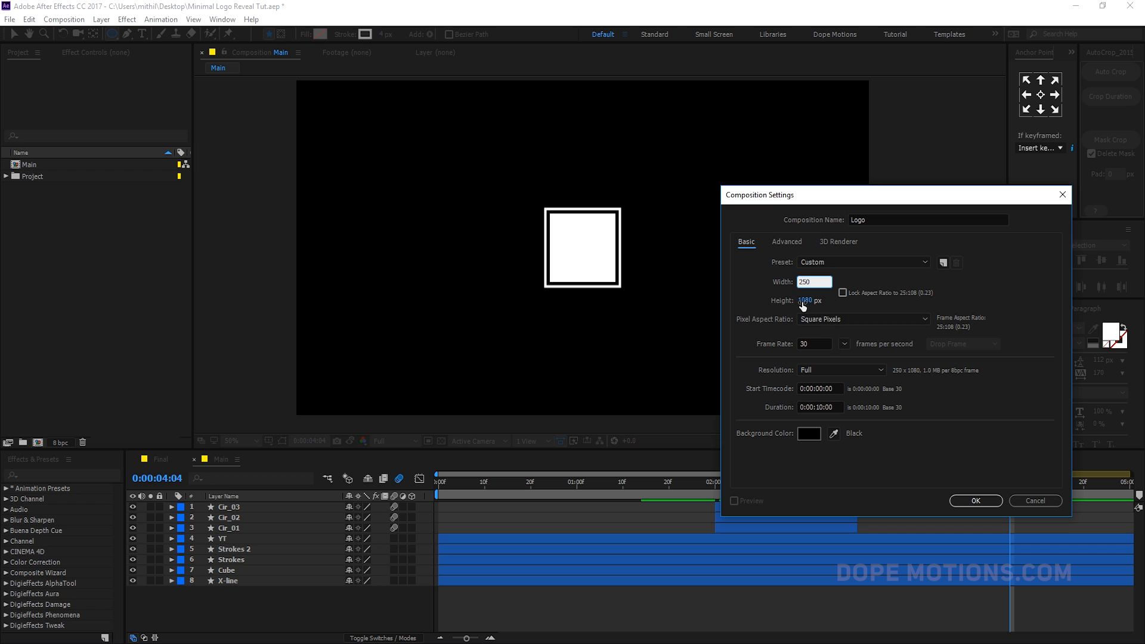
key(Tab)
text(250)
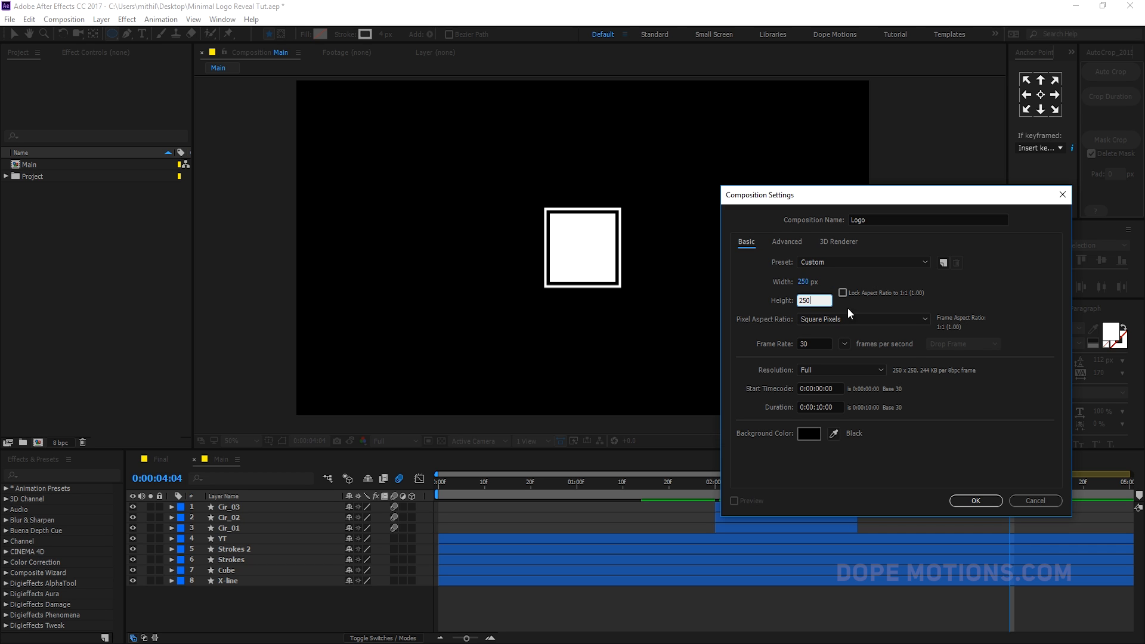
click(974, 502)
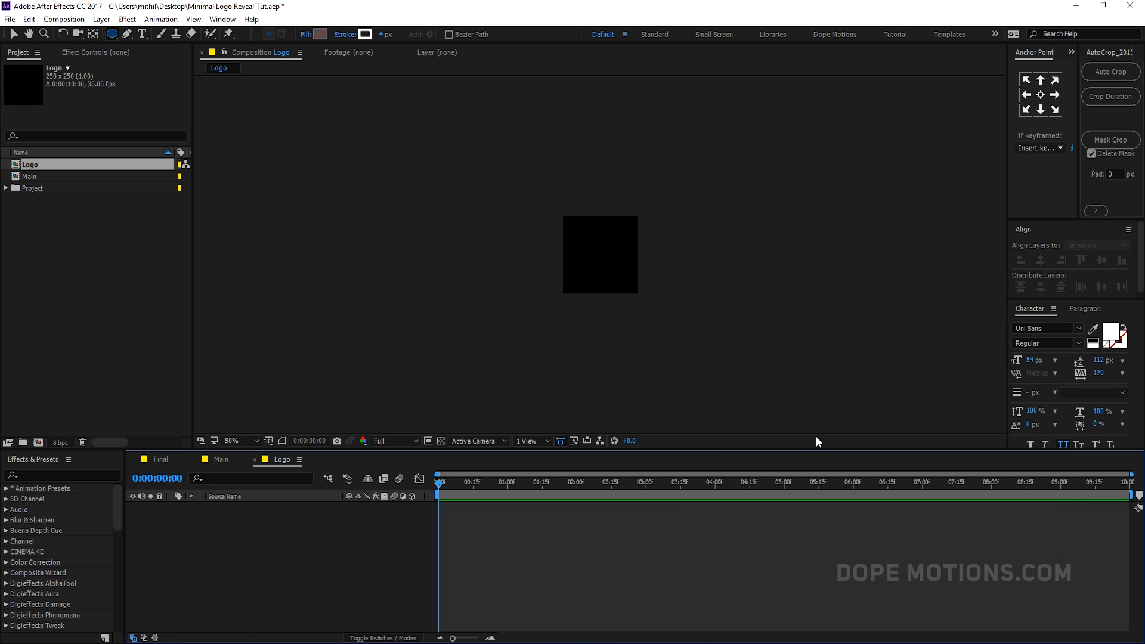
- Add Sample Logo.png from the Project folder to the Logo composition and scale it to 43%
click(6, 188)
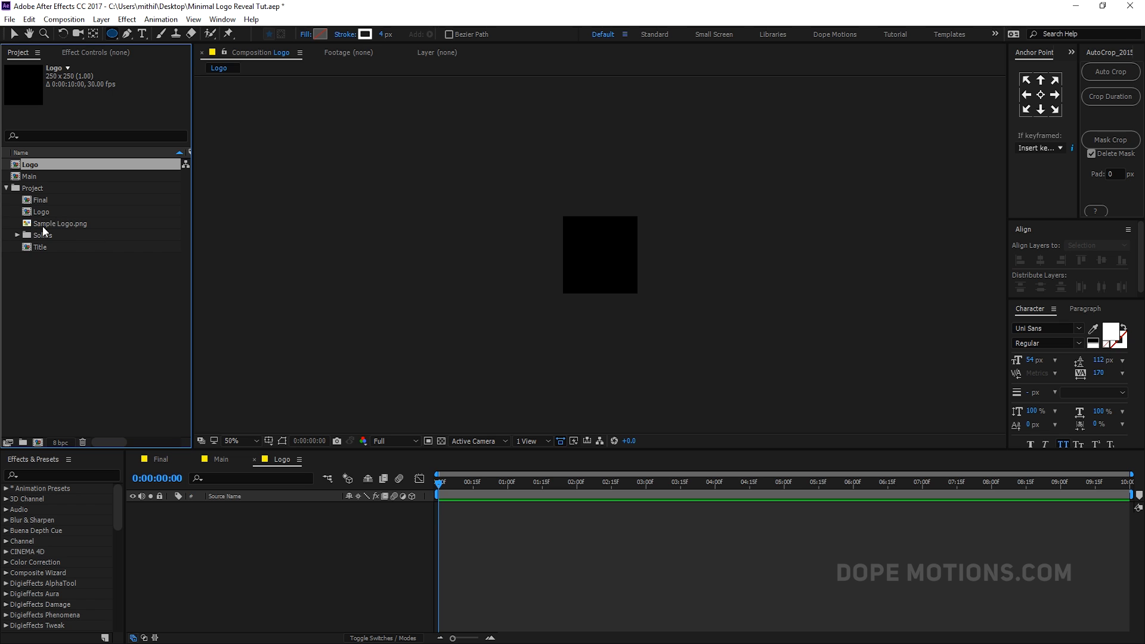
drag(43, 227, 602, 257)
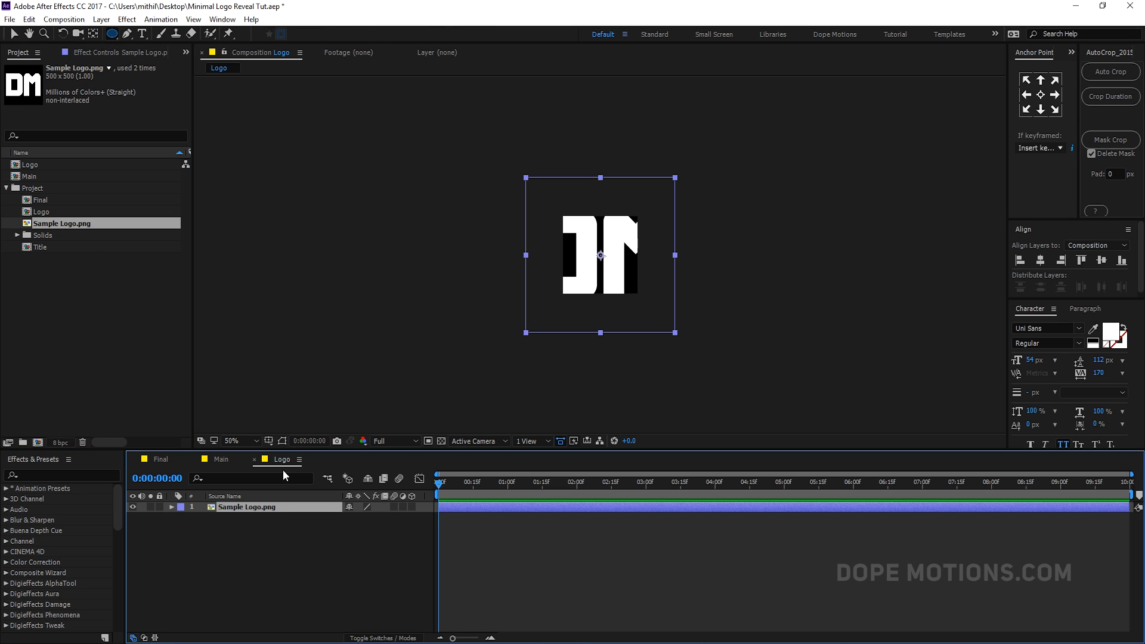
key(s)
drag(379, 517, 345, 517)
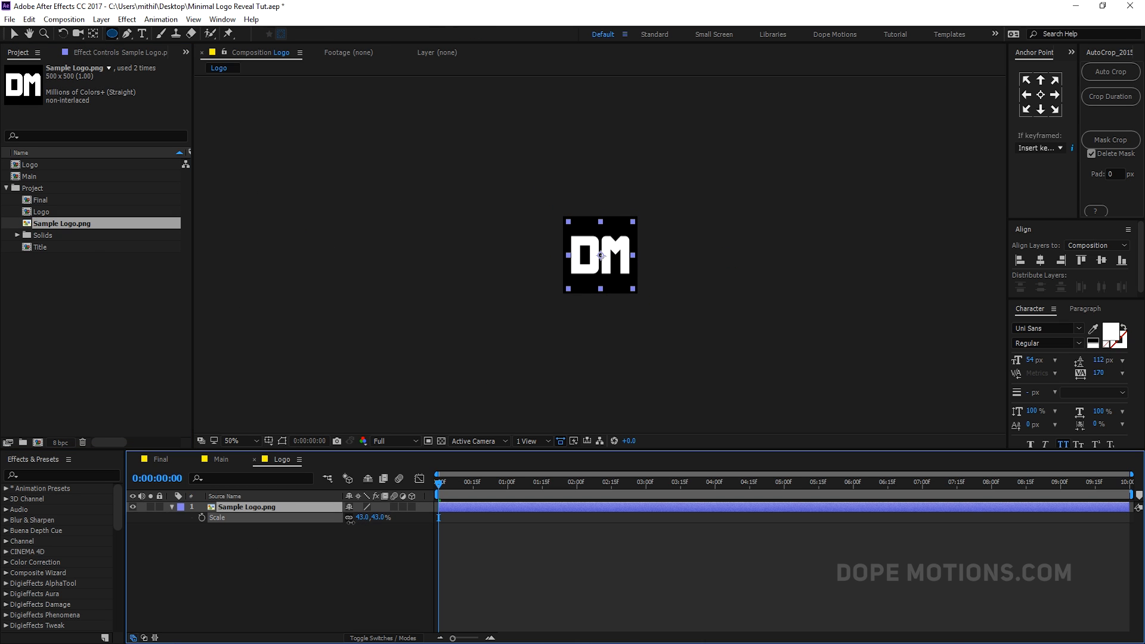
- Add the new Logo composition as the top layer of Main and shift it to start at 0:00:04:00
click(159, 459)
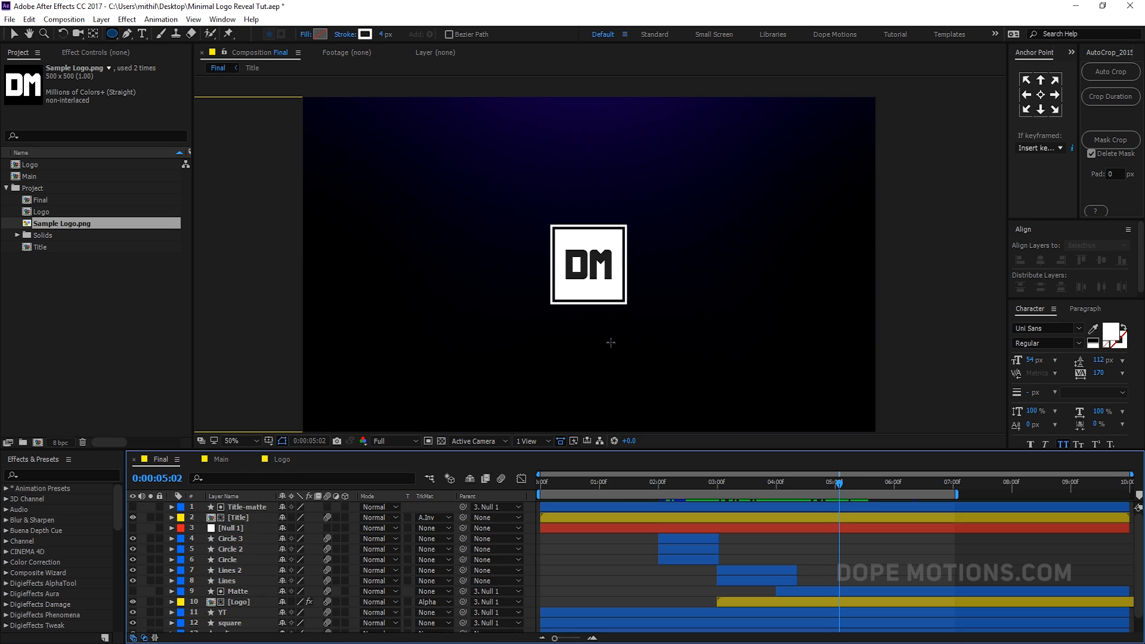
click(222, 460)
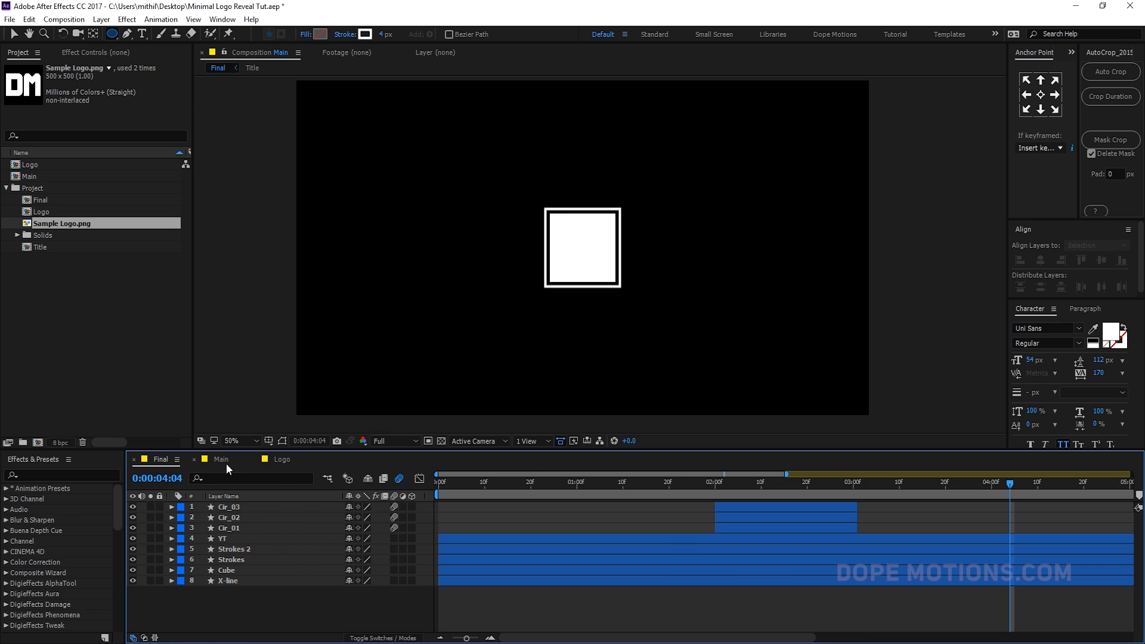
click(7, 188)
drag(30, 165, 850, 513)
drag(723, 639, 848, 643)
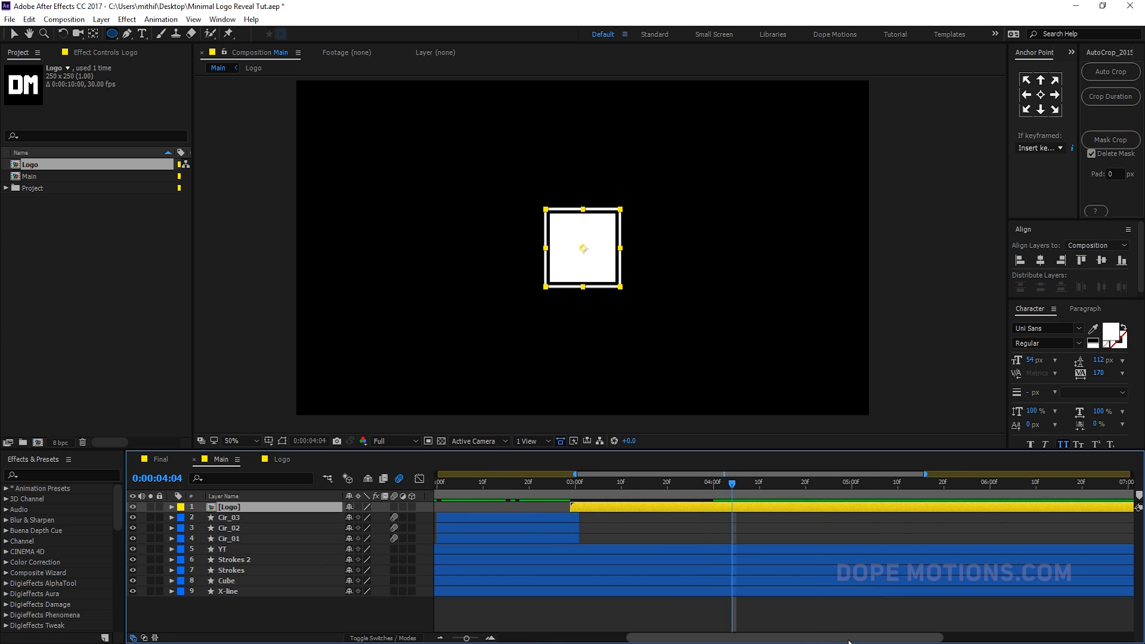
mouse_move(695, 477)
mouse_down()
mouse_move(630, 493)
mouse_move(714, 492)
mouse_up()
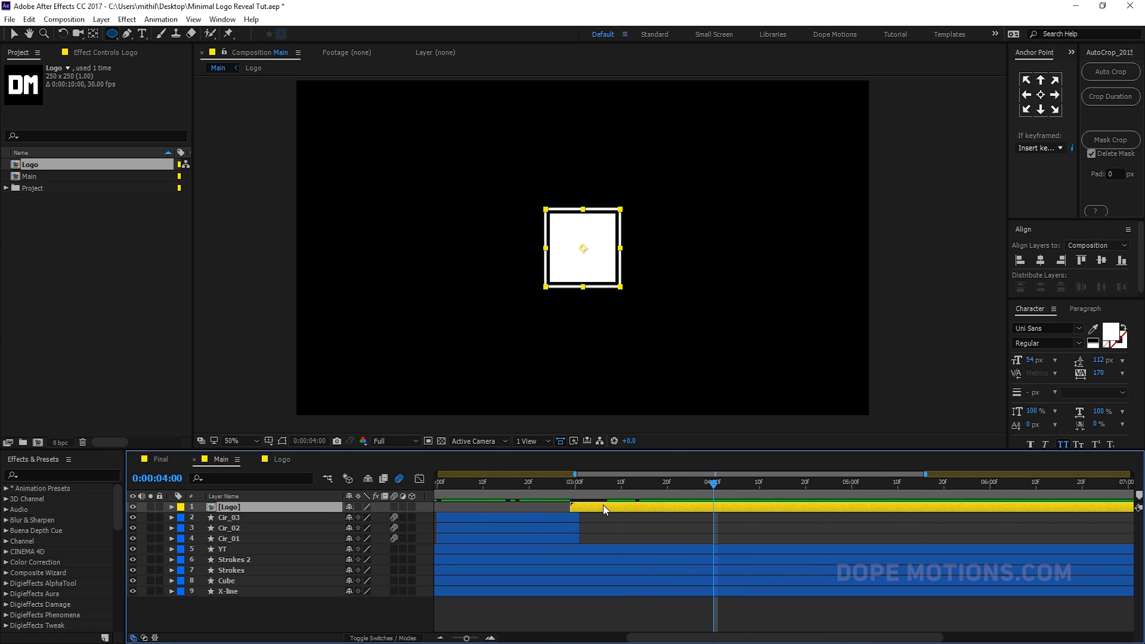
drag(603, 505, 738, 510)
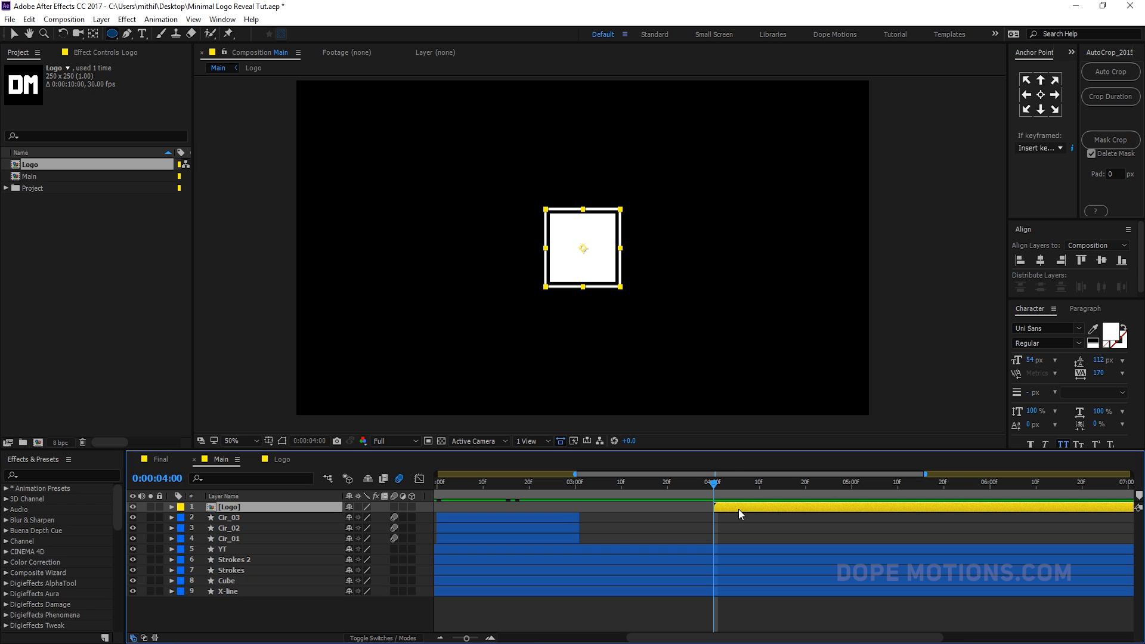
- Apply the Fill effect to the Logo layer
key(ctrl+space)
text(fill)
key(Return)
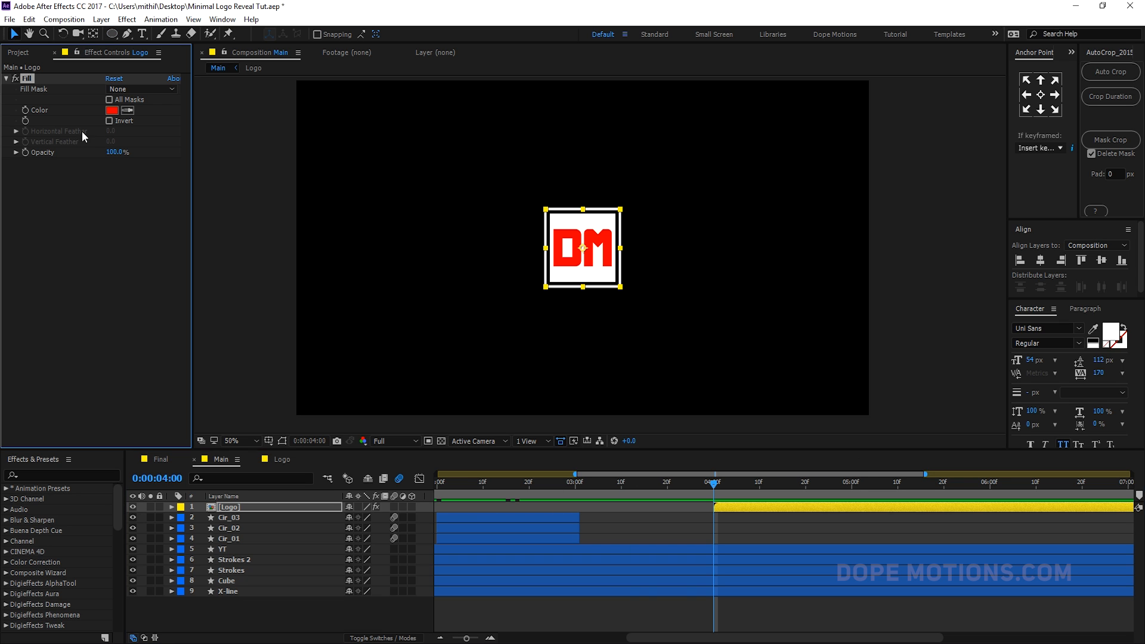
- Change the Fill effect color on the Logo layer from red to a near-black shade
click(111, 111)
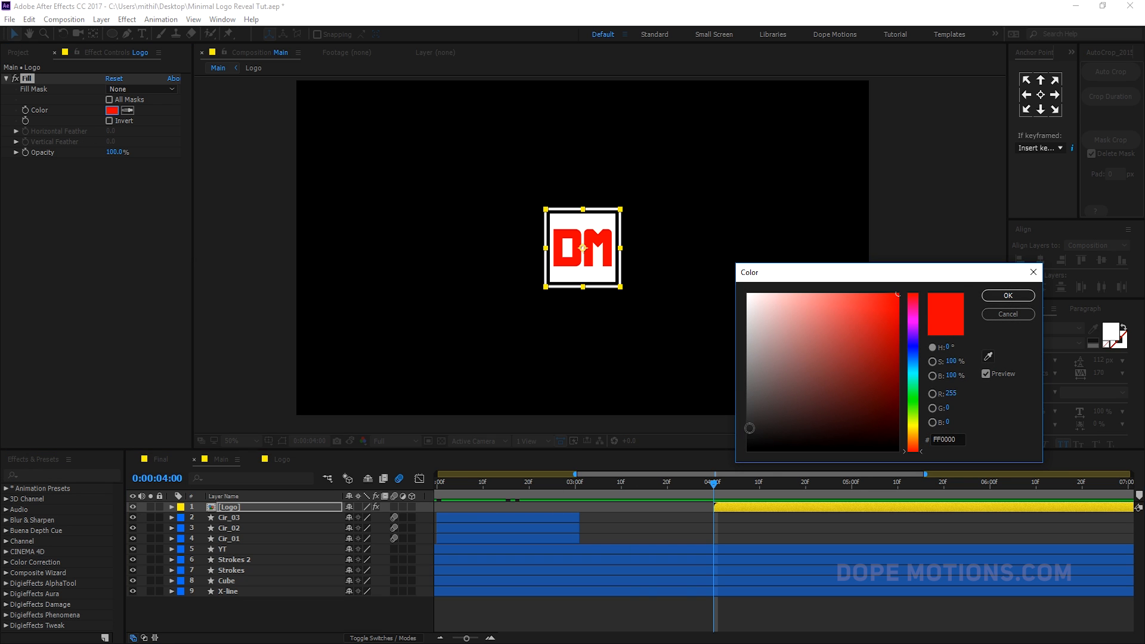
drag(750, 428, 733, 437)
click(1008, 296)
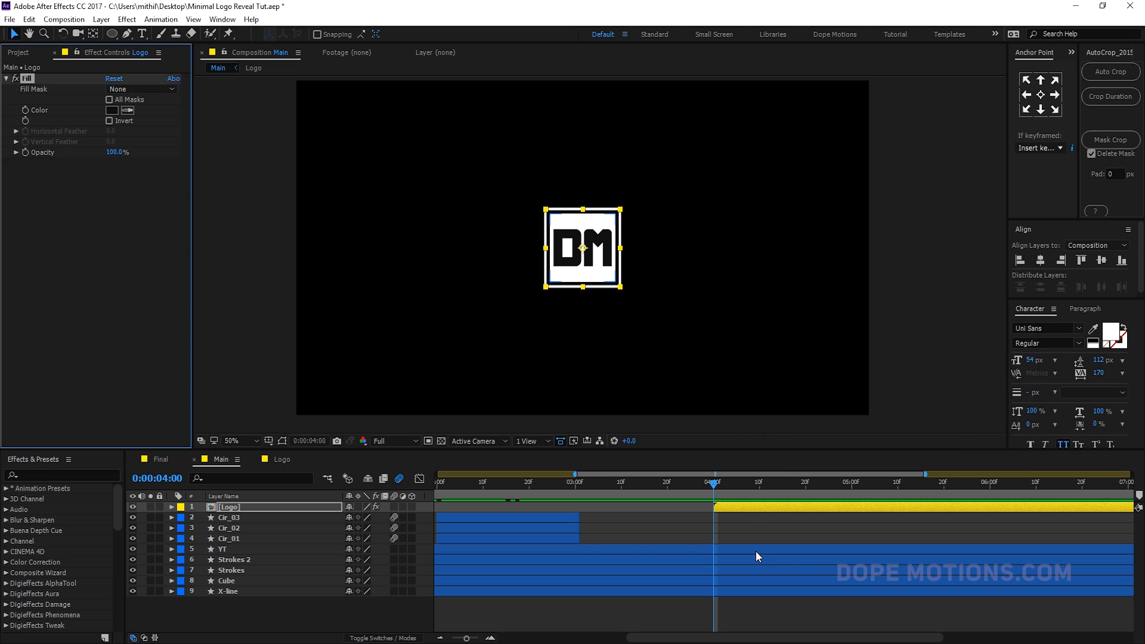
click(746, 524)
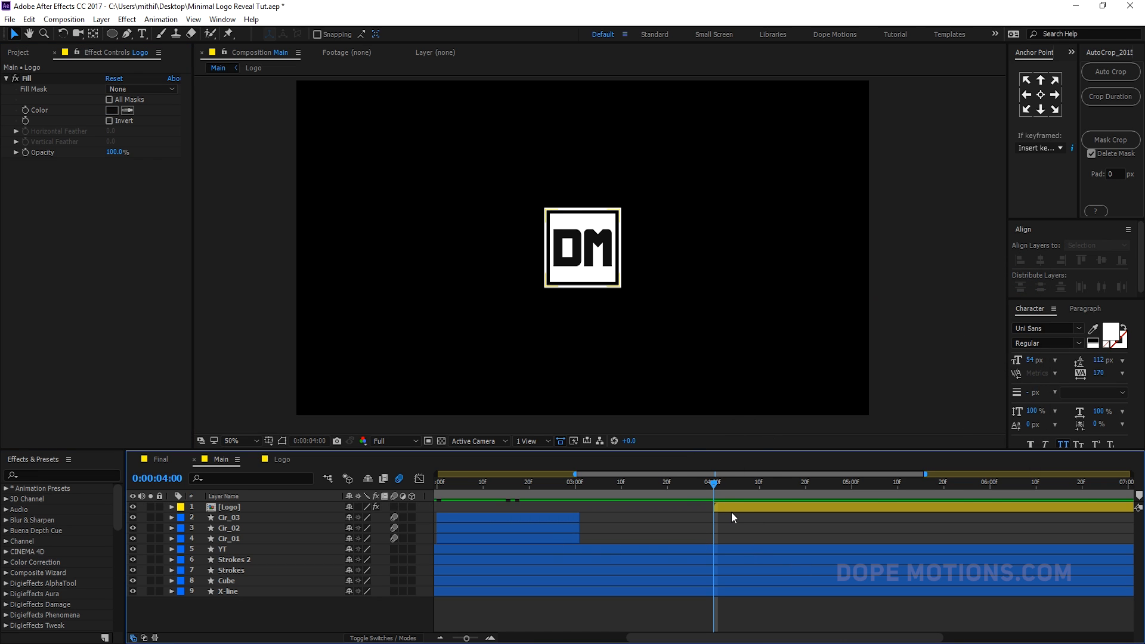
- Scale down Sample Logo.png inside the Logo composition so it fits the white square with more margin, and return to Main
click(730, 508)
double_click(235, 508)
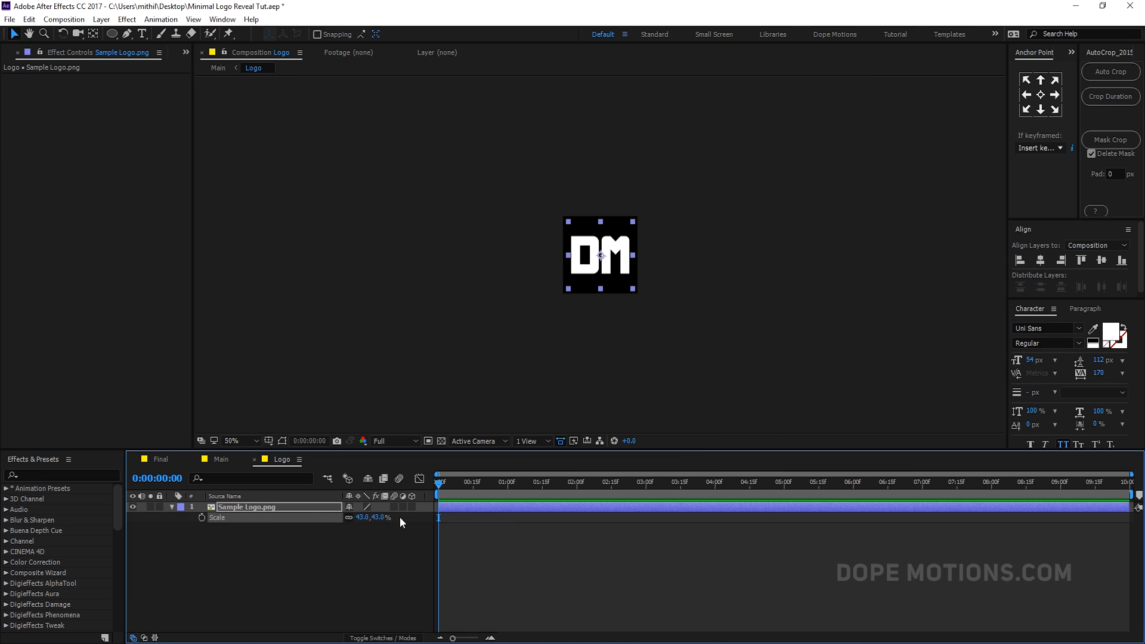
drag(375, 517, 374, 519)
click(163, 459)
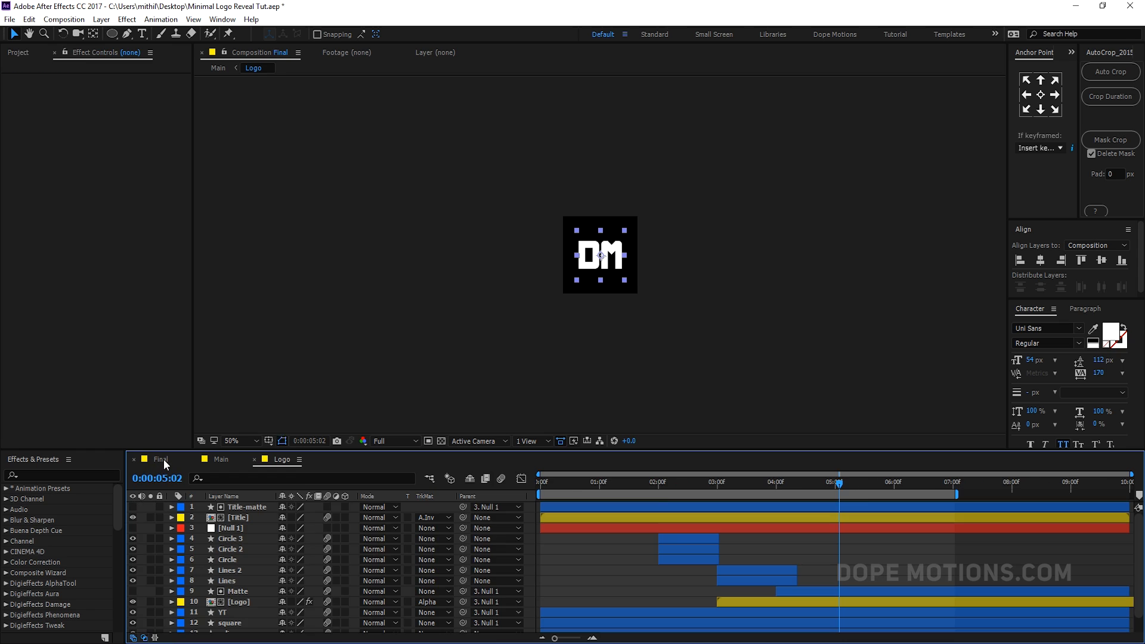
click(222, 459)
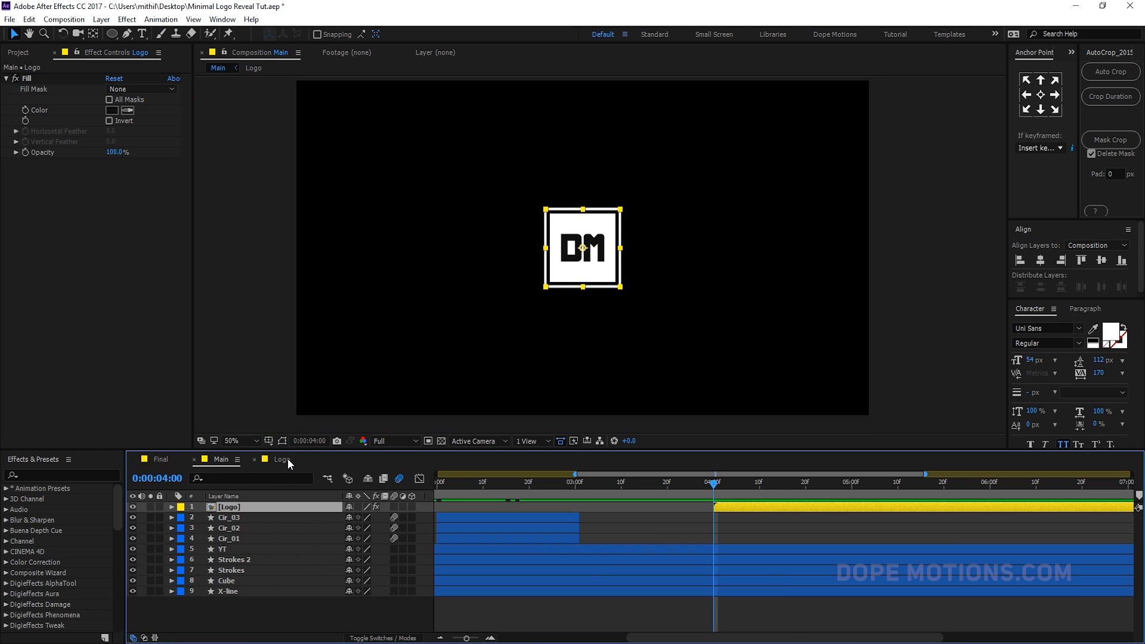
click(786, 525)
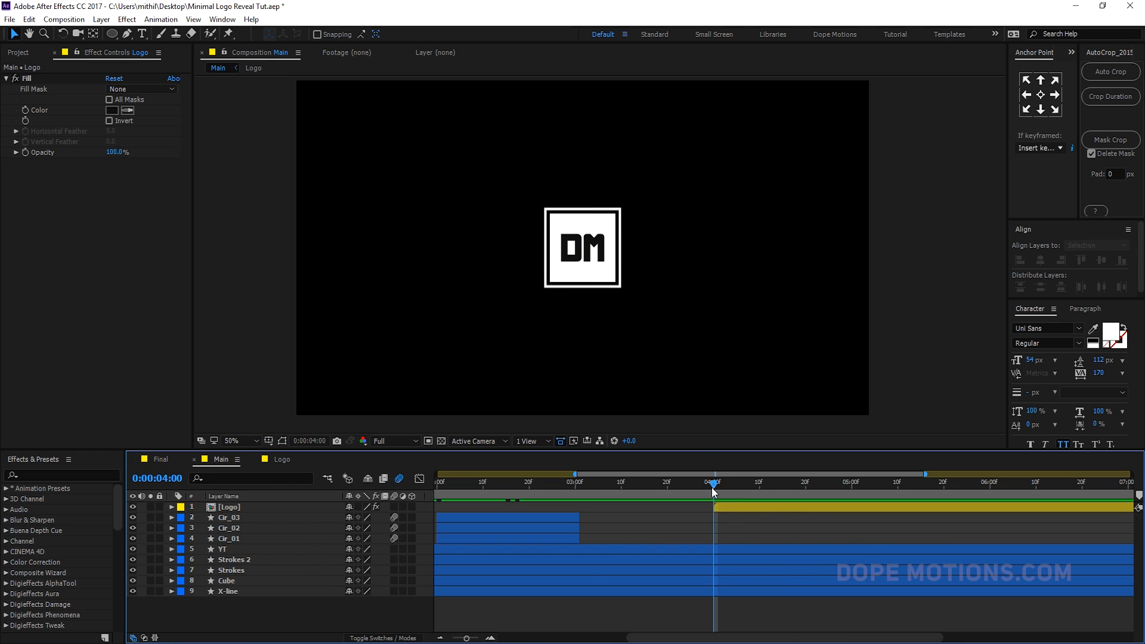
- Duplicate the YT layer at 0:00:04:00 and remove all Size and Rotation keyframes from the copy
click(611, 549)
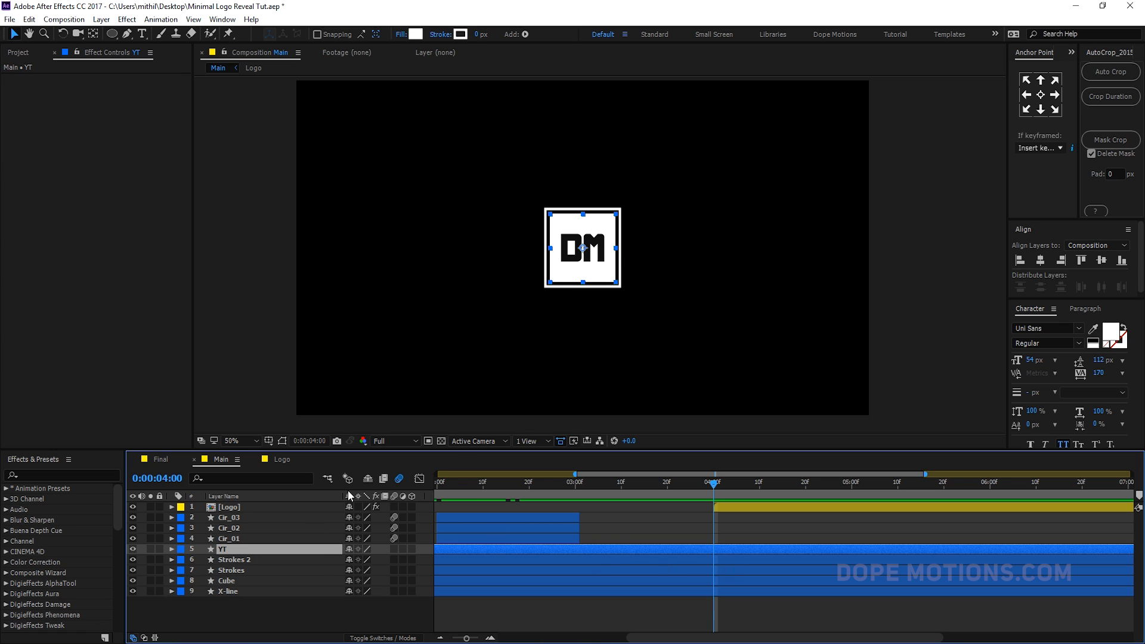
key(ctrl+d)
key(u)
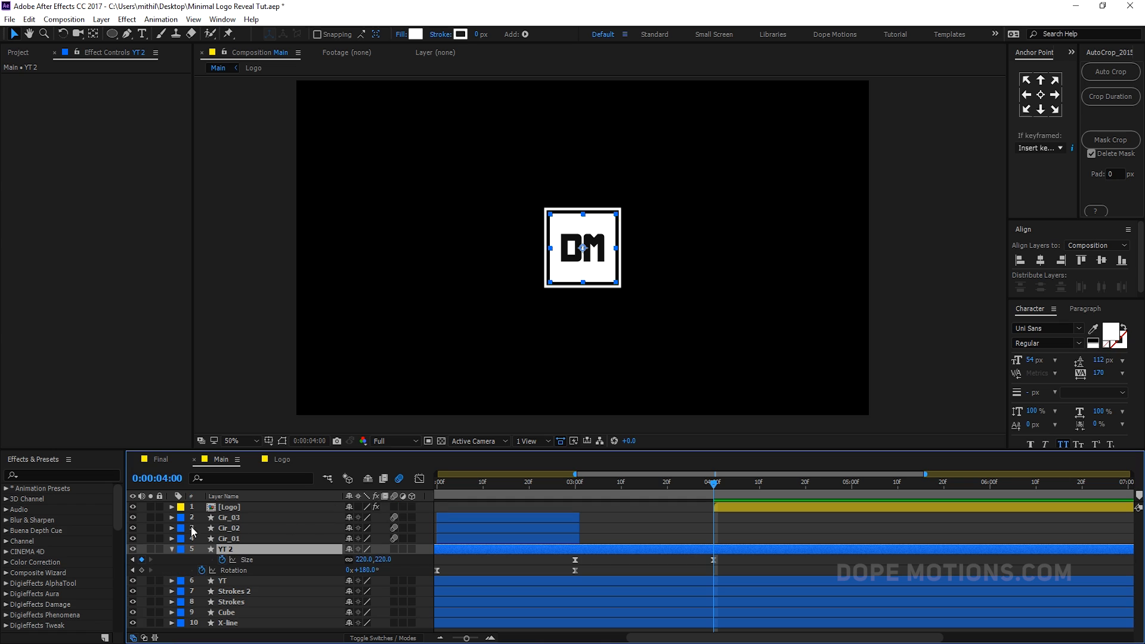
click(221, 560)
click(202, 571)
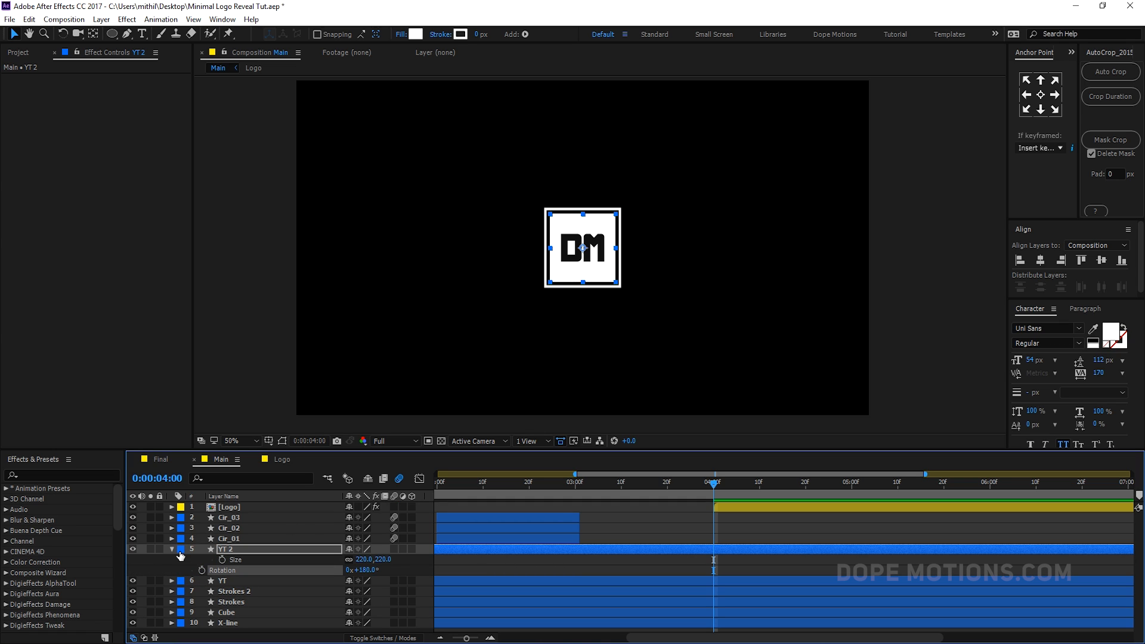
click(172, 549)
- Rename the duplicated YT layer as logo_Matte
click(238, 553)
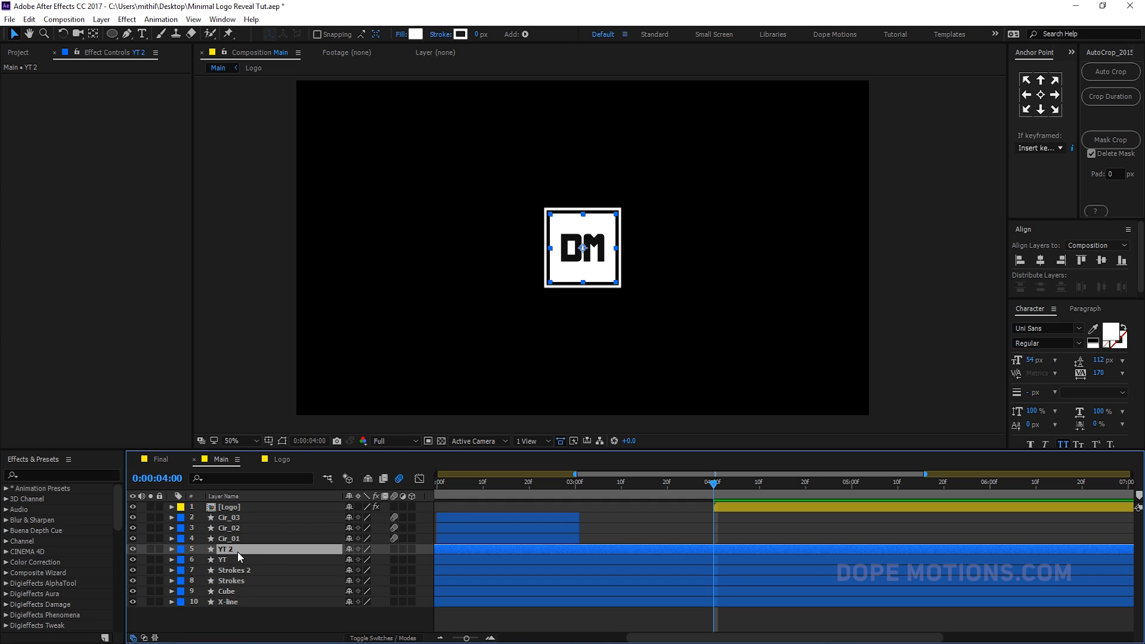
key(Return)
key(BackSpace)
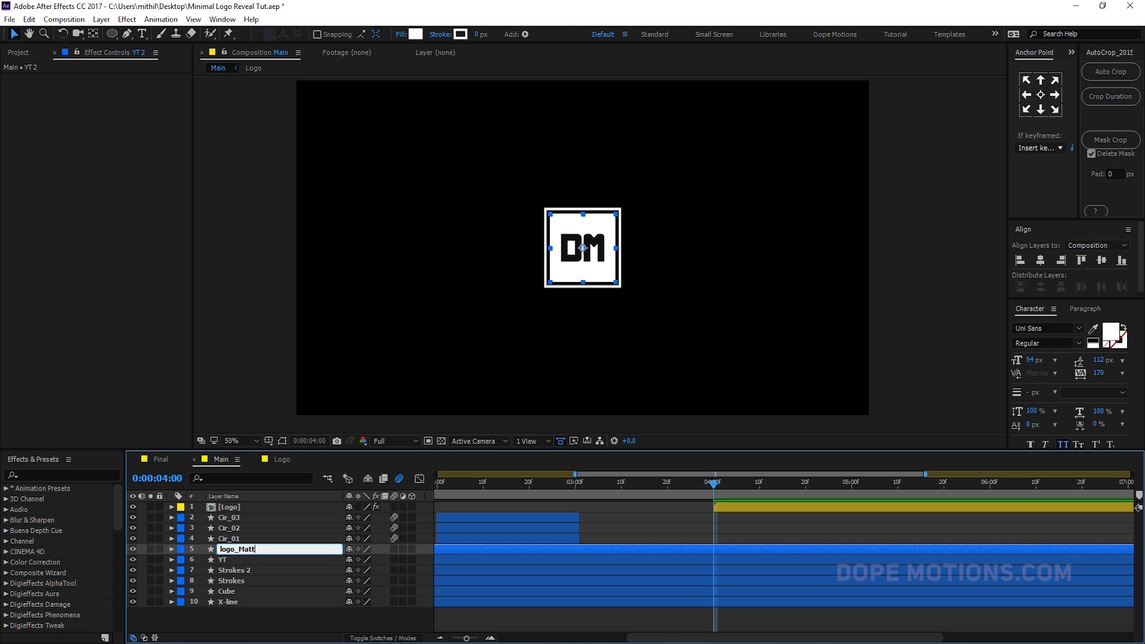
text(logo_Matte)
key(Return)
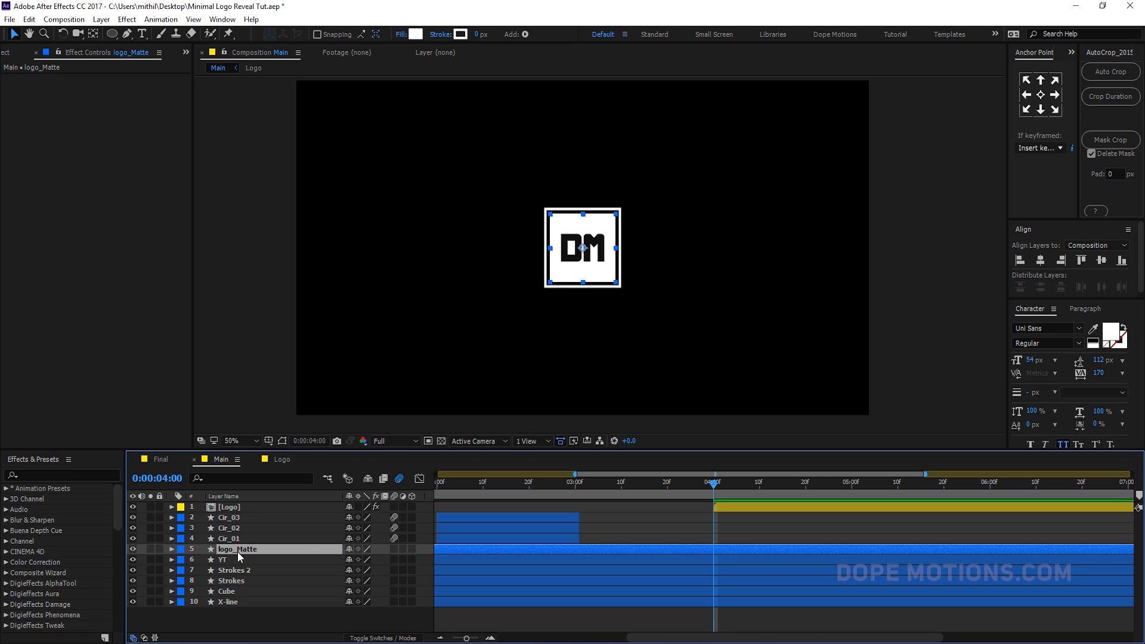
- Move logo_Matte directly above the Logo layer and use it as the Logo layer's alpha track matte
drag(237, 553, 241, 506)
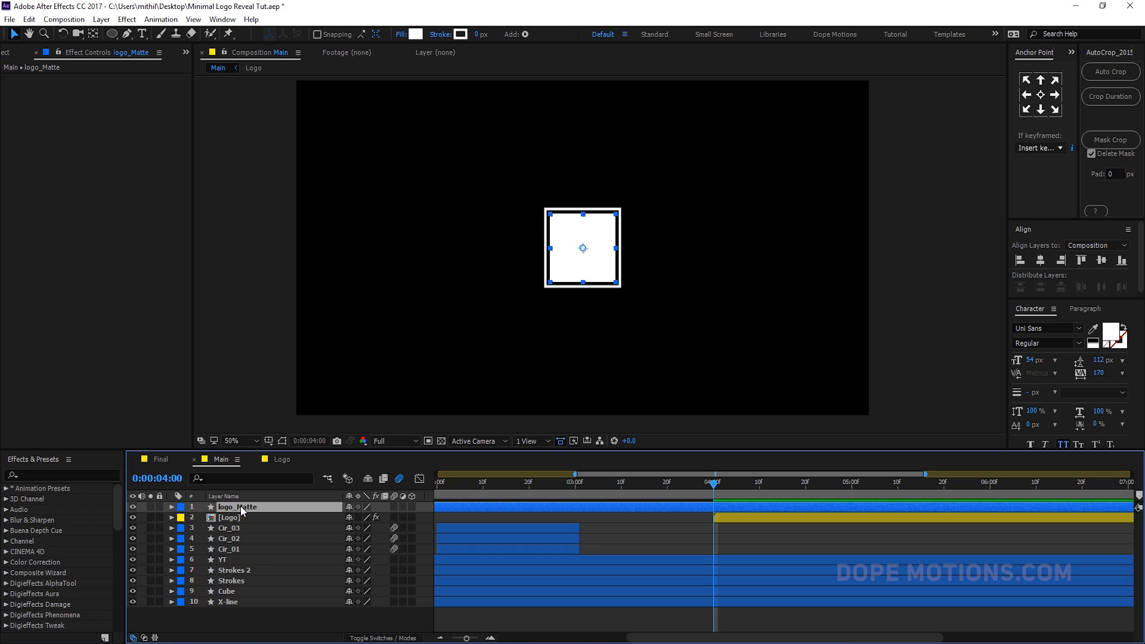
click(241, 516)
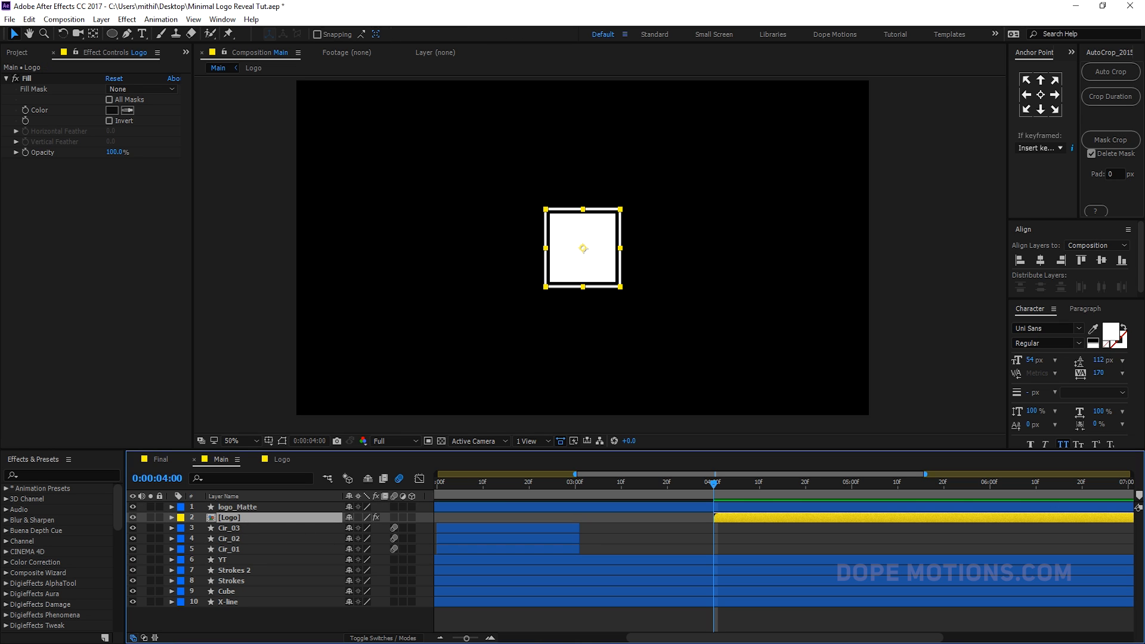
click(382, 639)
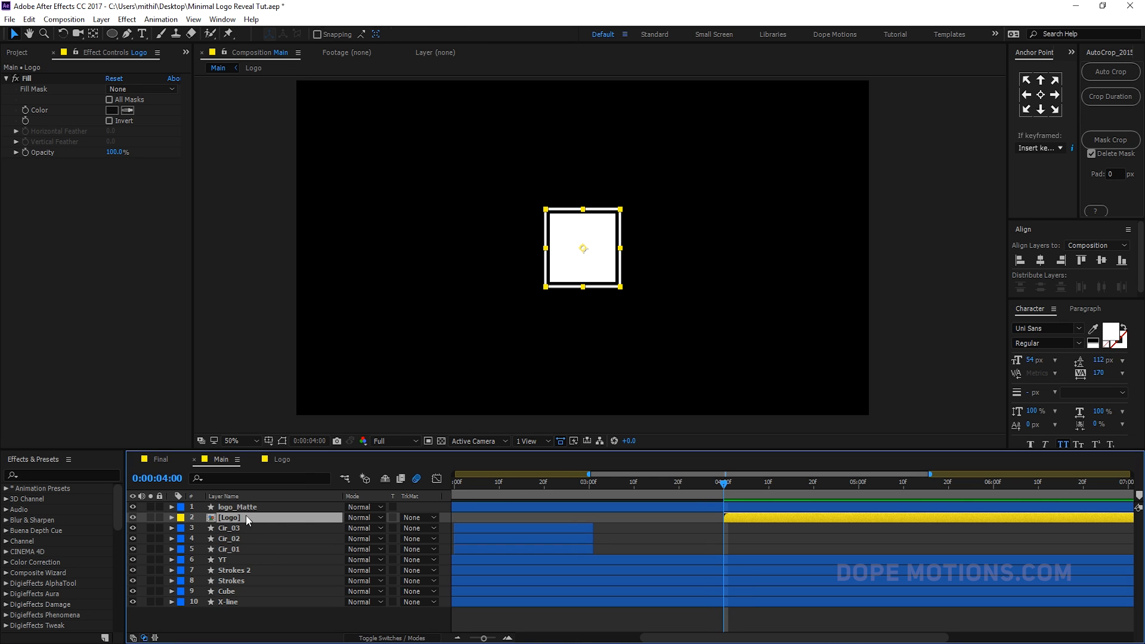
click(418, 517)
click(427, 549)
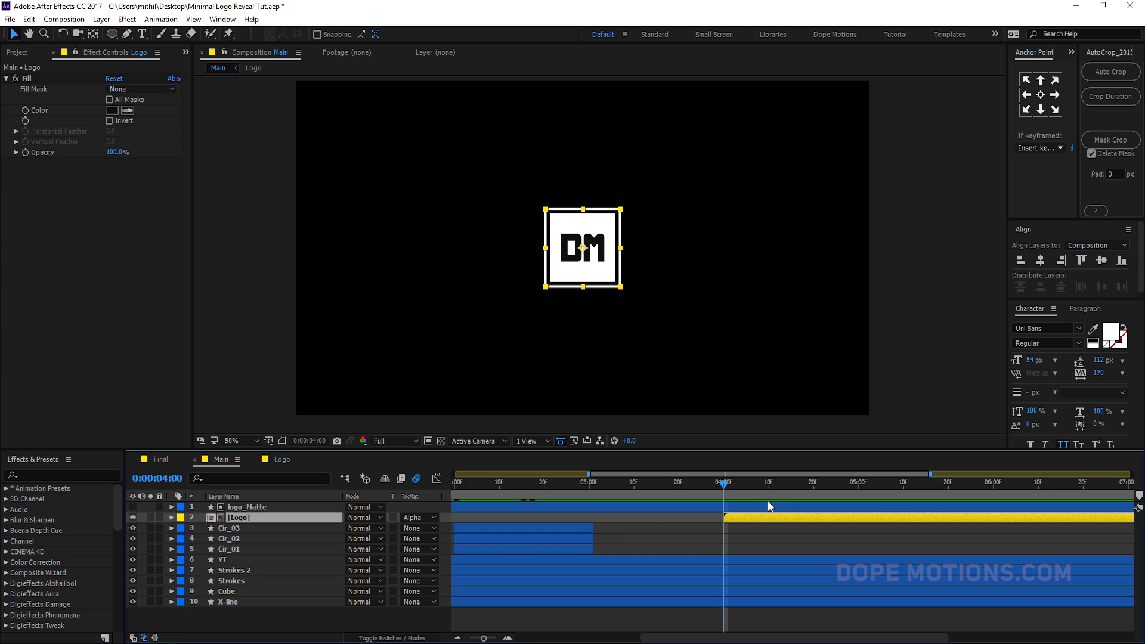
- Keyframe the Logo's position from 682, 540 beside the square at 0:00:04:00 to the composition's horizontal center at 0:00:05:00
drag(589, 251, 507, 252)
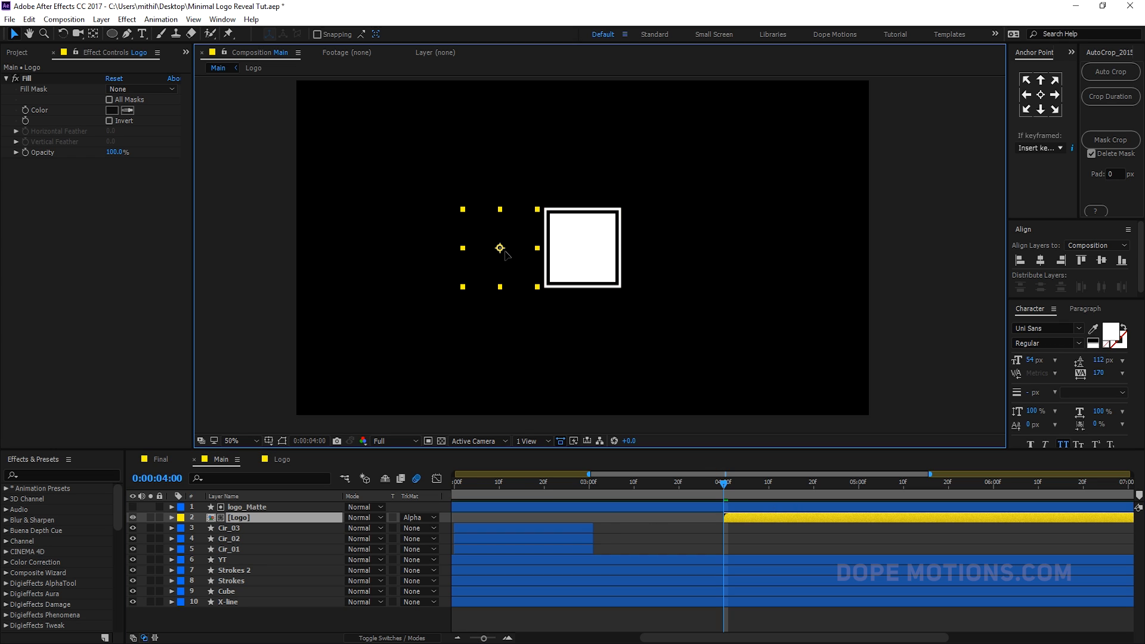
key(Return)
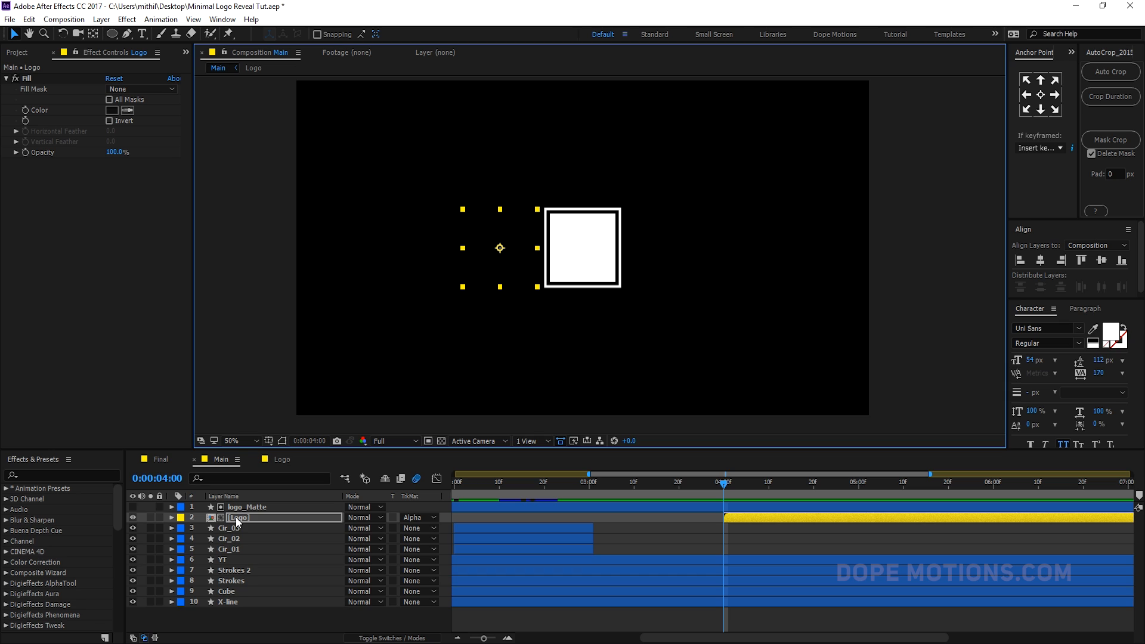
key(p)
click(202, 528)
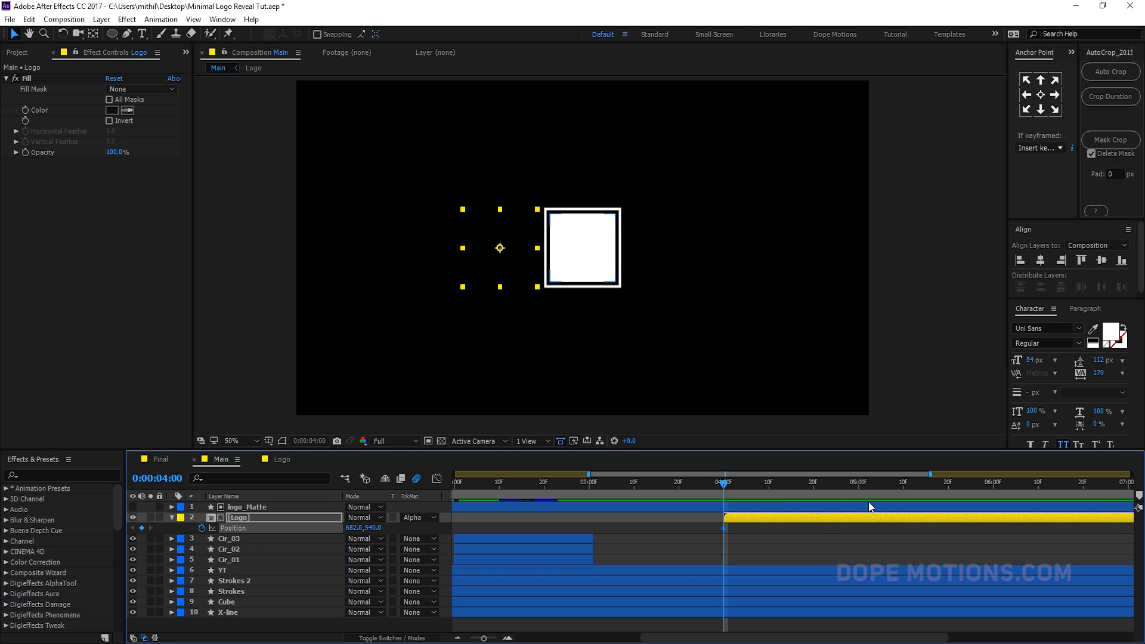
drag(771, 488, 857, 489)
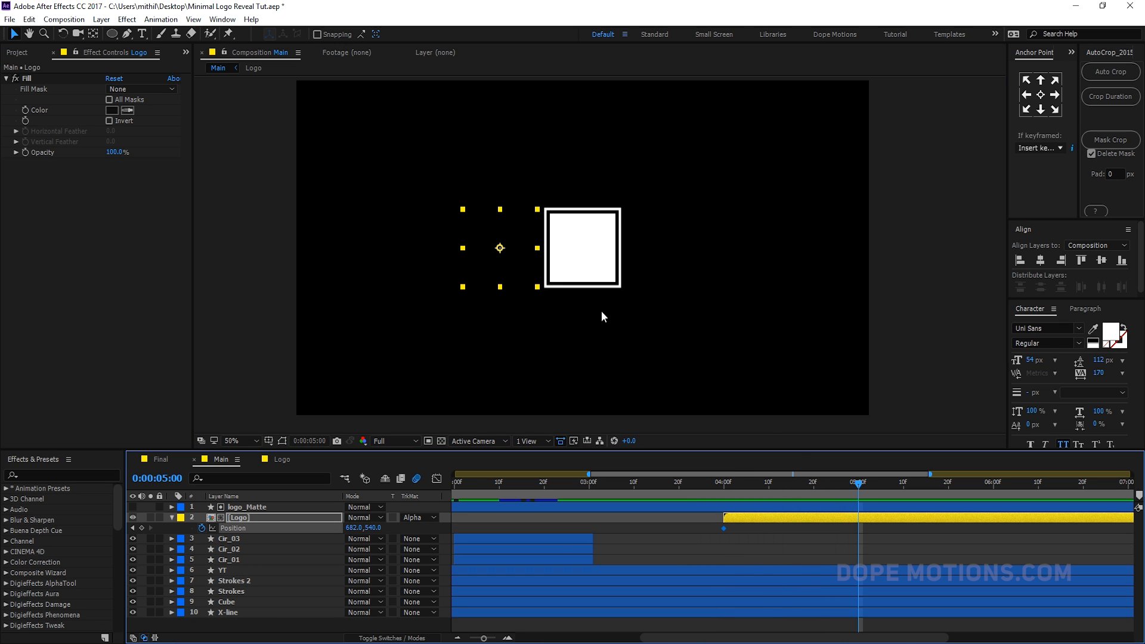
click(1041, 260)
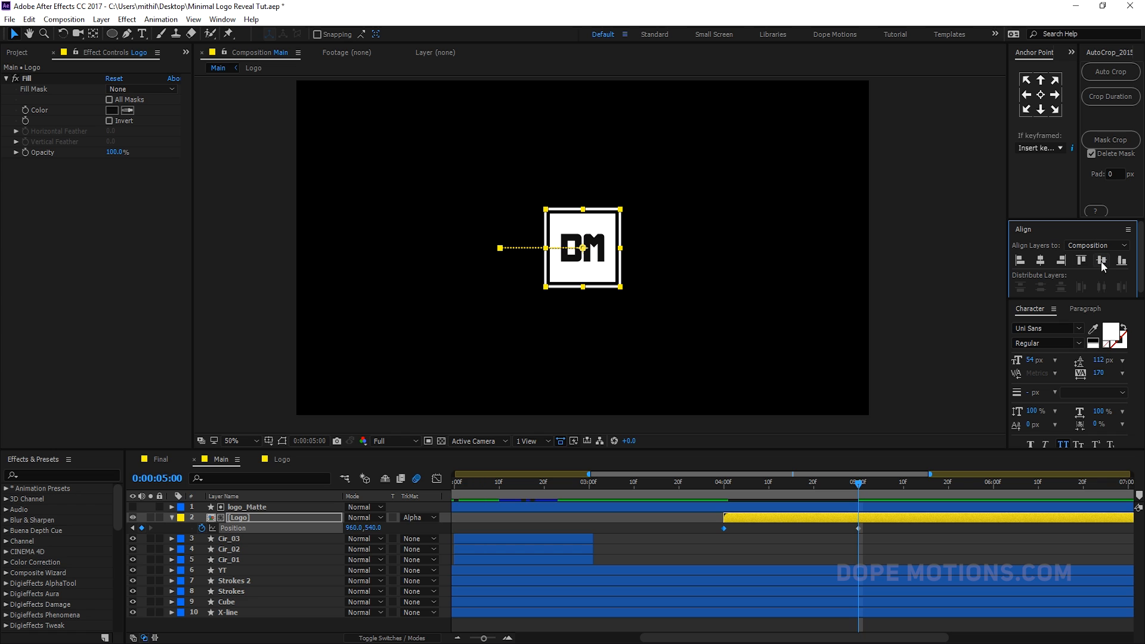
- Easy-ease the Logo's position keyframes, shape the speed graph to peak early and slow down gradually, and preview the motion
drag(720, 480, 704, 522)
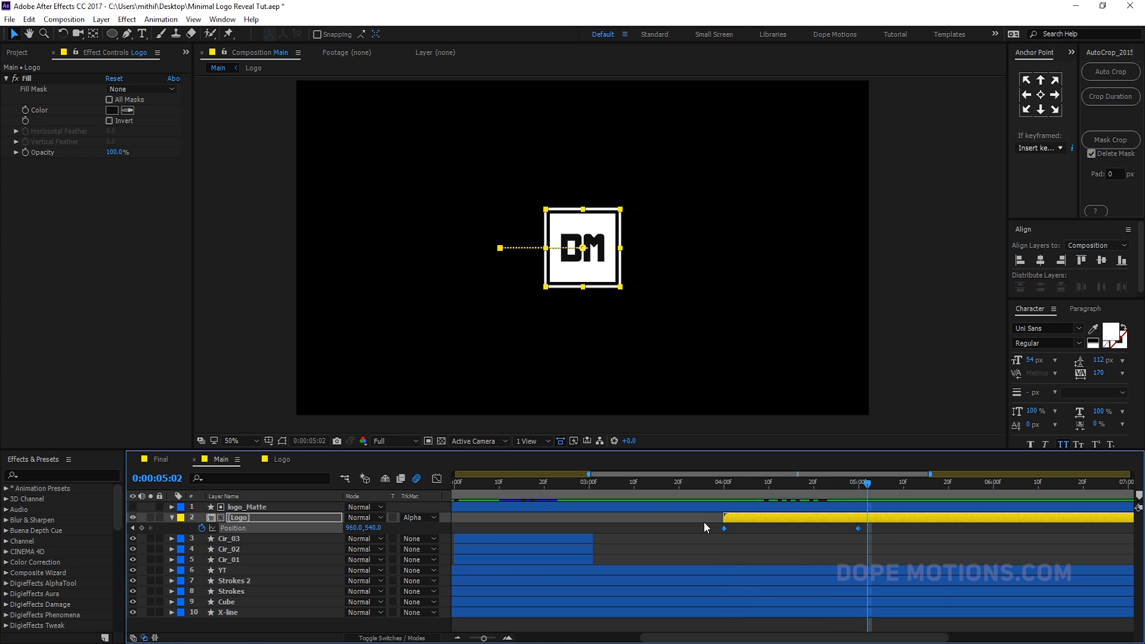
key(F9)
click(439, 480)
drag(871, 590, 791, 605)
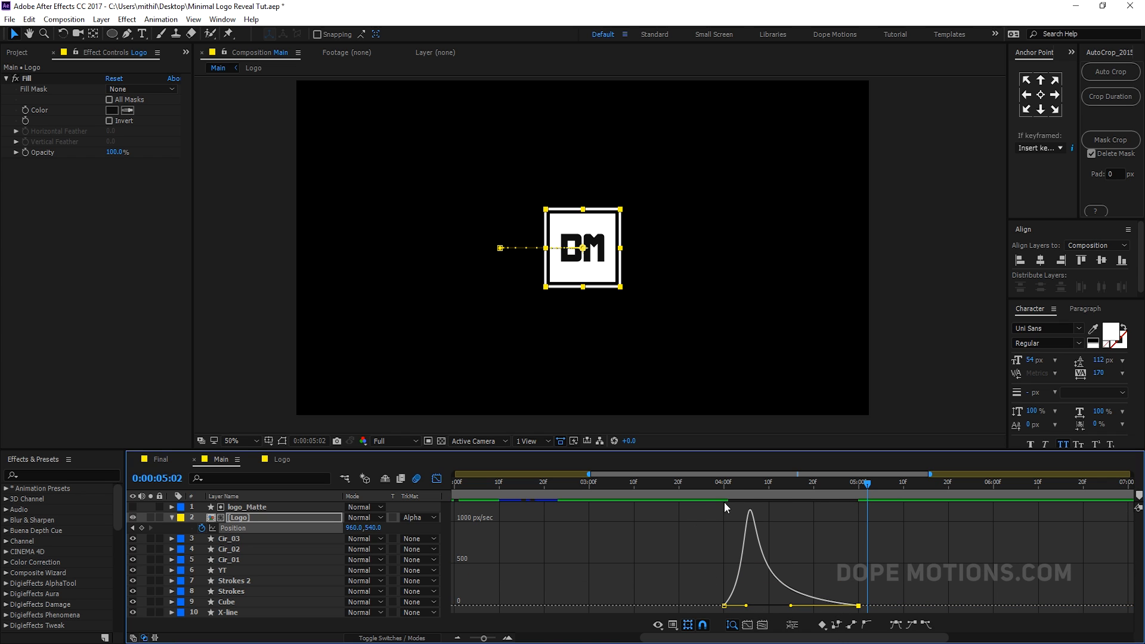
drag(724, 486, 860, 502)
key(space)
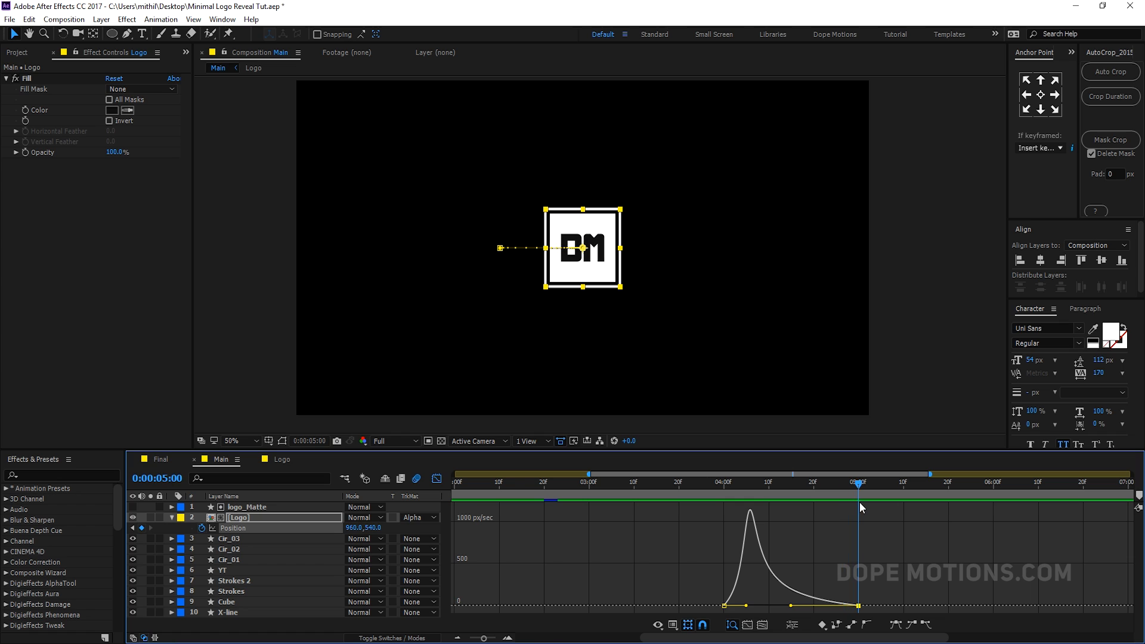
click(172, 518)
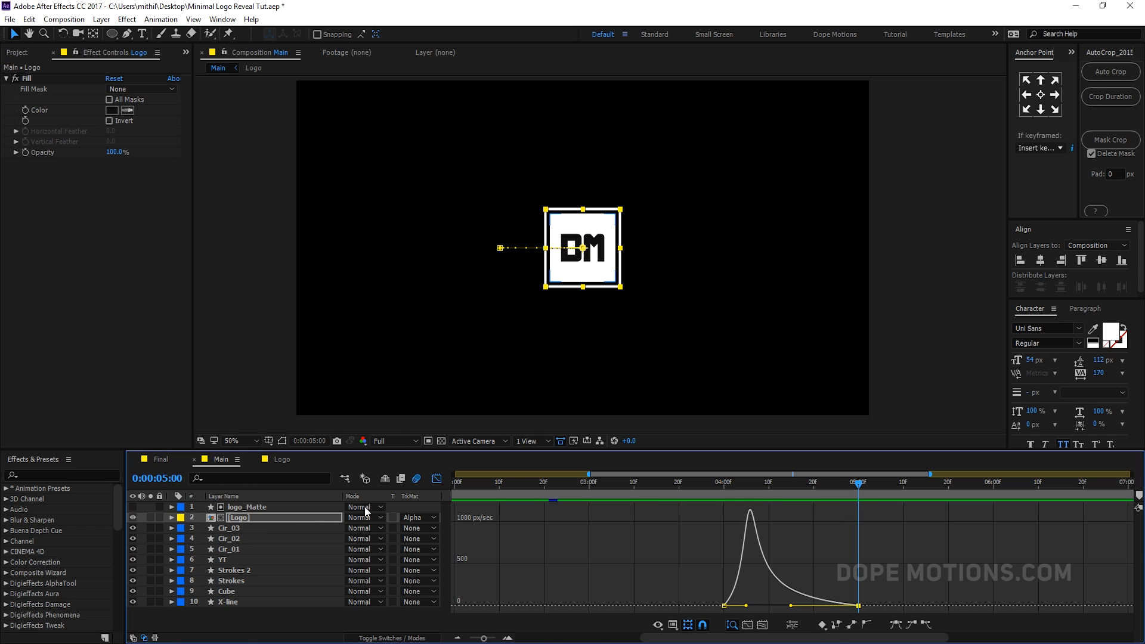
click(437, 480)
click(731, 617)
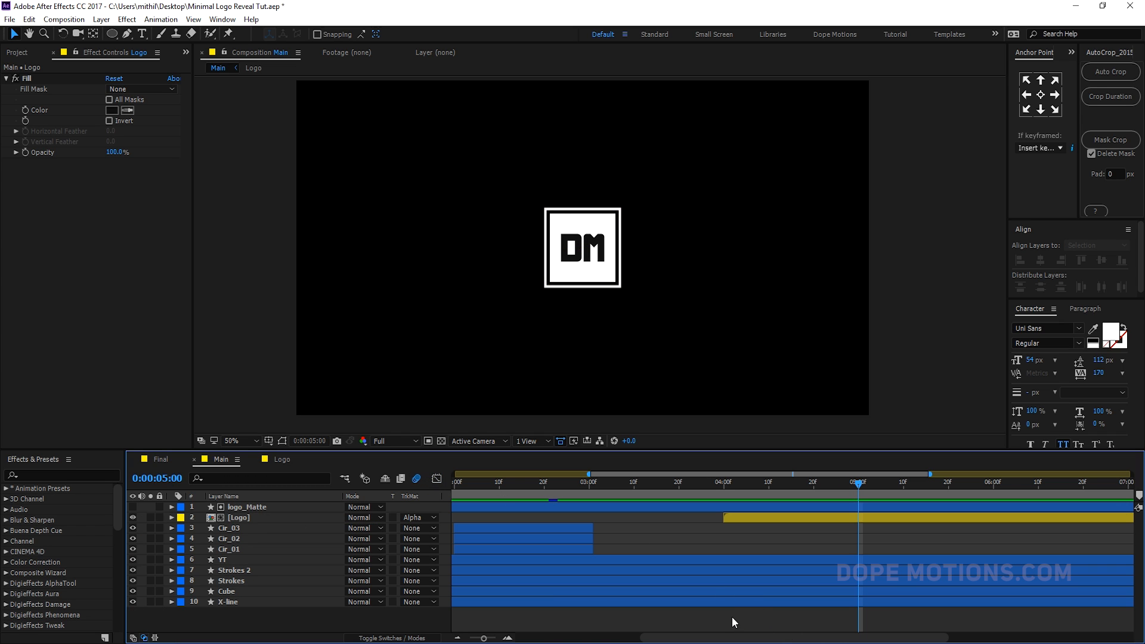
- Add a new null object to the Main composition
right_click(237, 621)
mouse_move(345, 487)
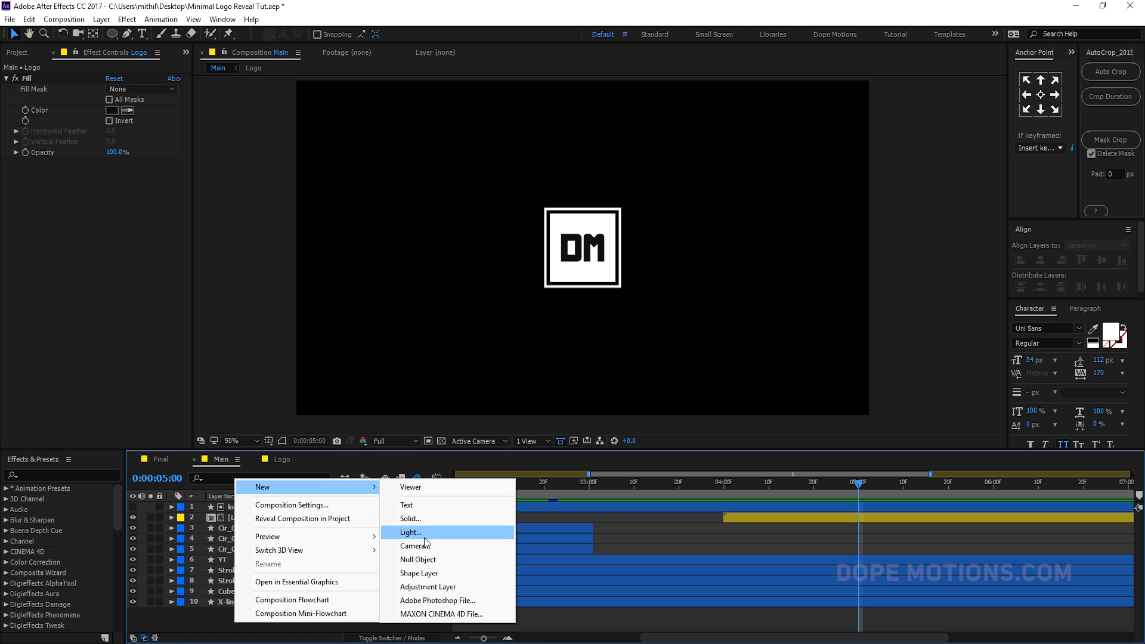
click(420, 559)
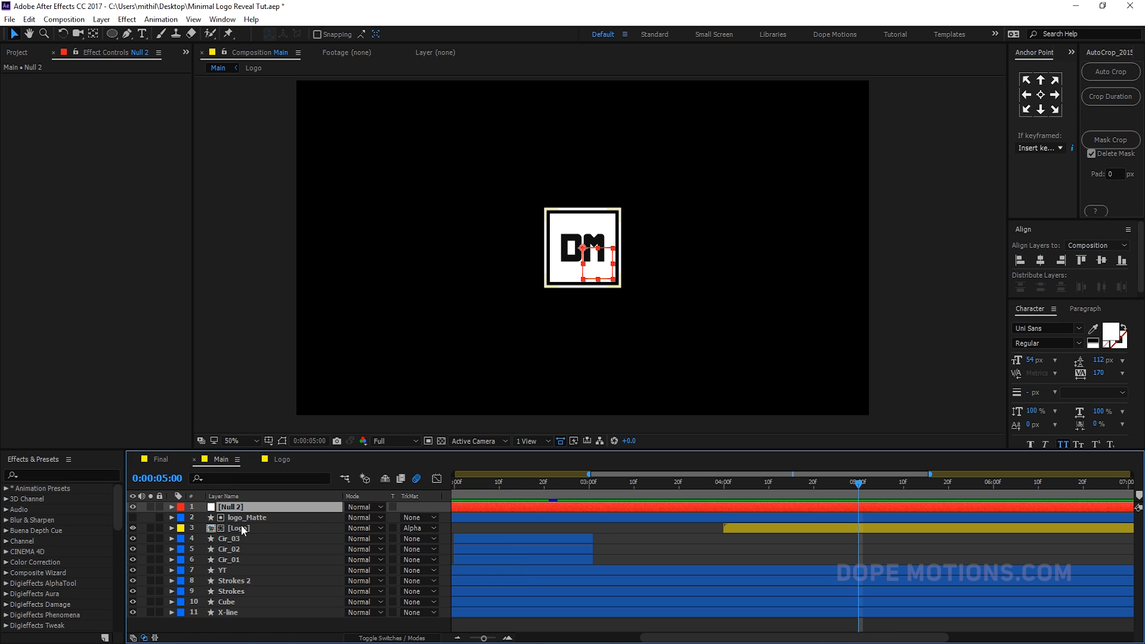
- Show the Parent column and parent the logo_Matte and Logo layers to the new null
click(248, 517)
ctrl+click(249, 528)
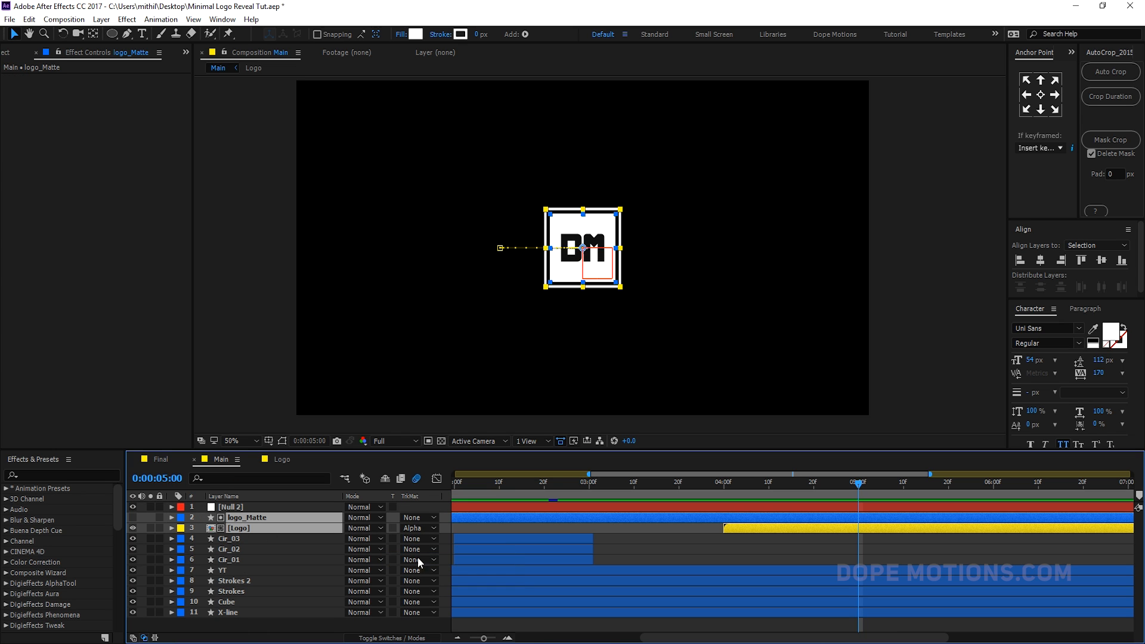
right_click(445, 495)
mouse_move(481, 536)
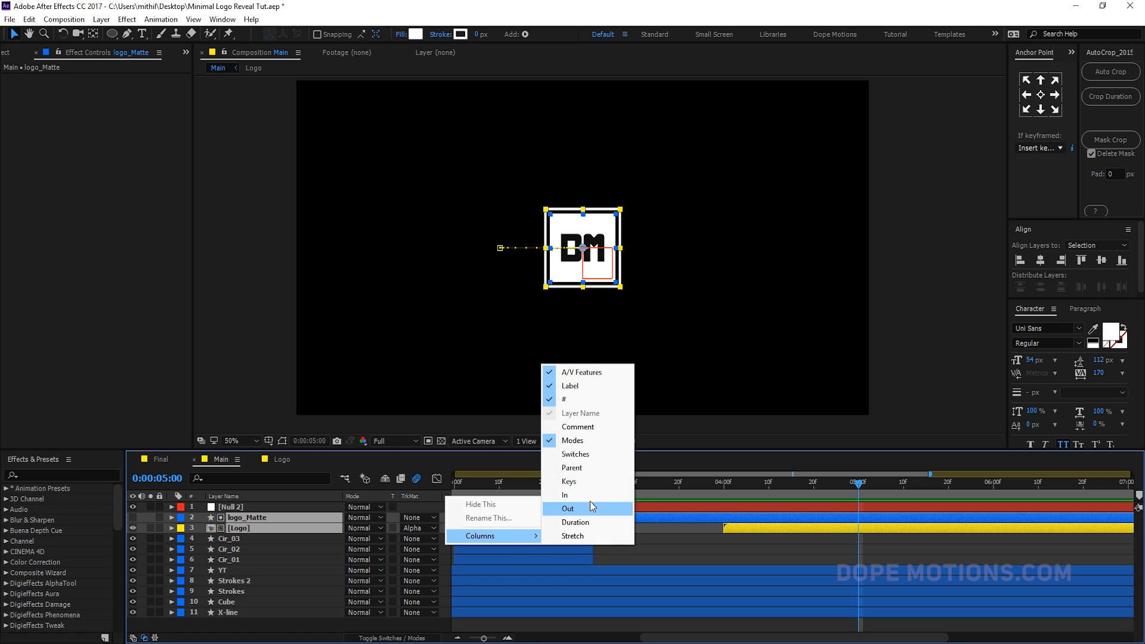
click(584, 472)
drag(448, 517, 232, 507)
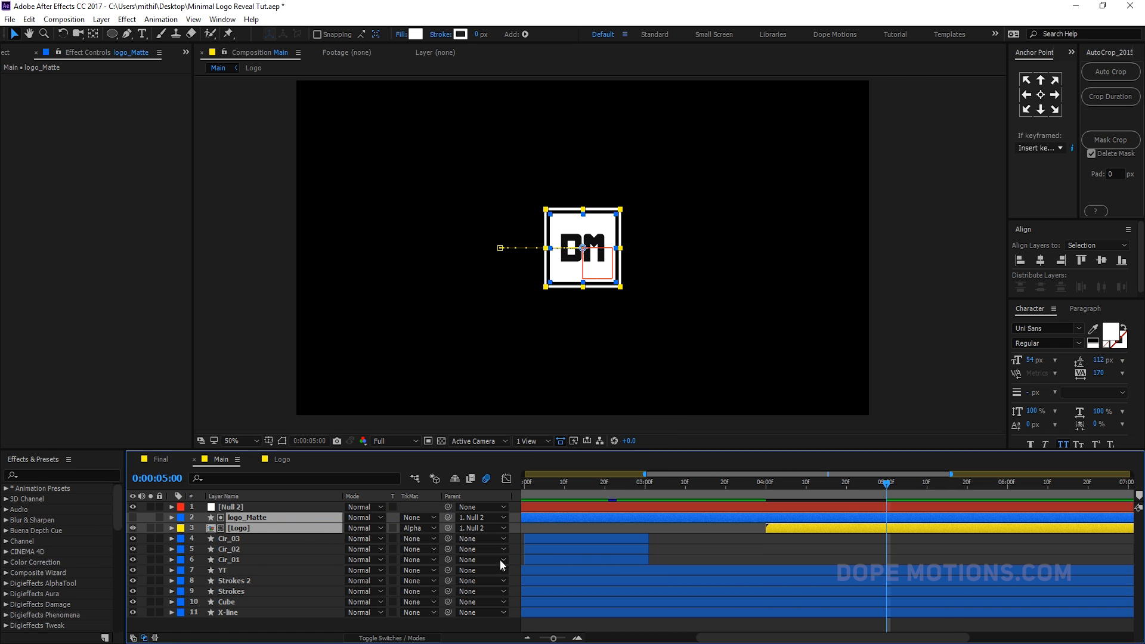
- Parent the YT and Cube layers to the null and select the null
click(239, 571)
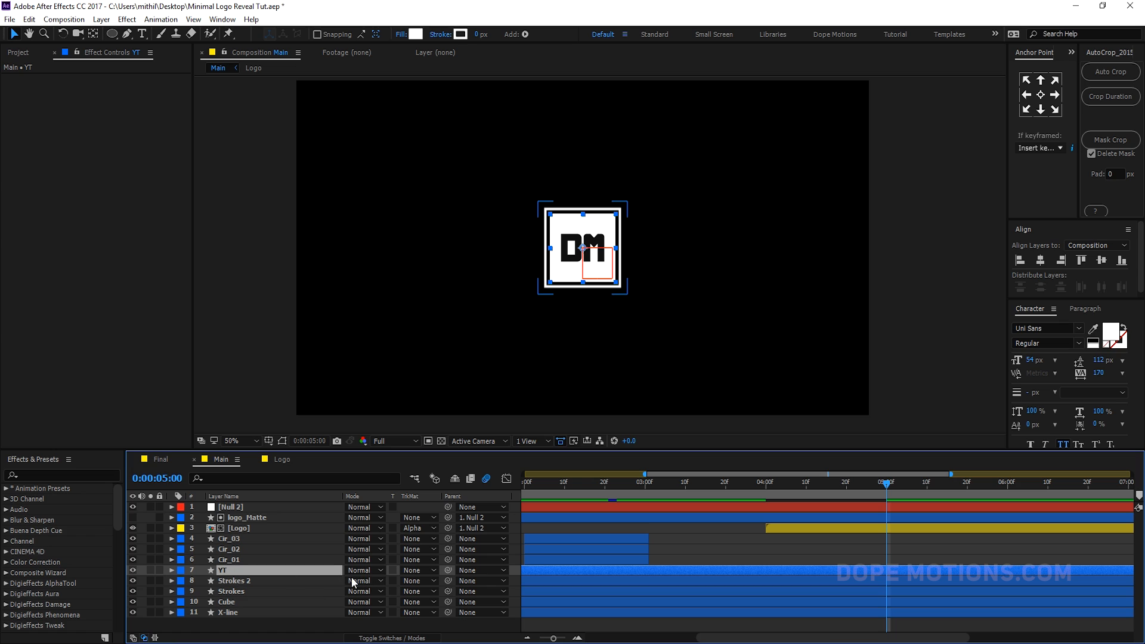
mouse_move(448, 570)
mouse_down()
mouse_move(281, 552)
mouse_move(231, 508)
mouse_up()
click(227, 592)
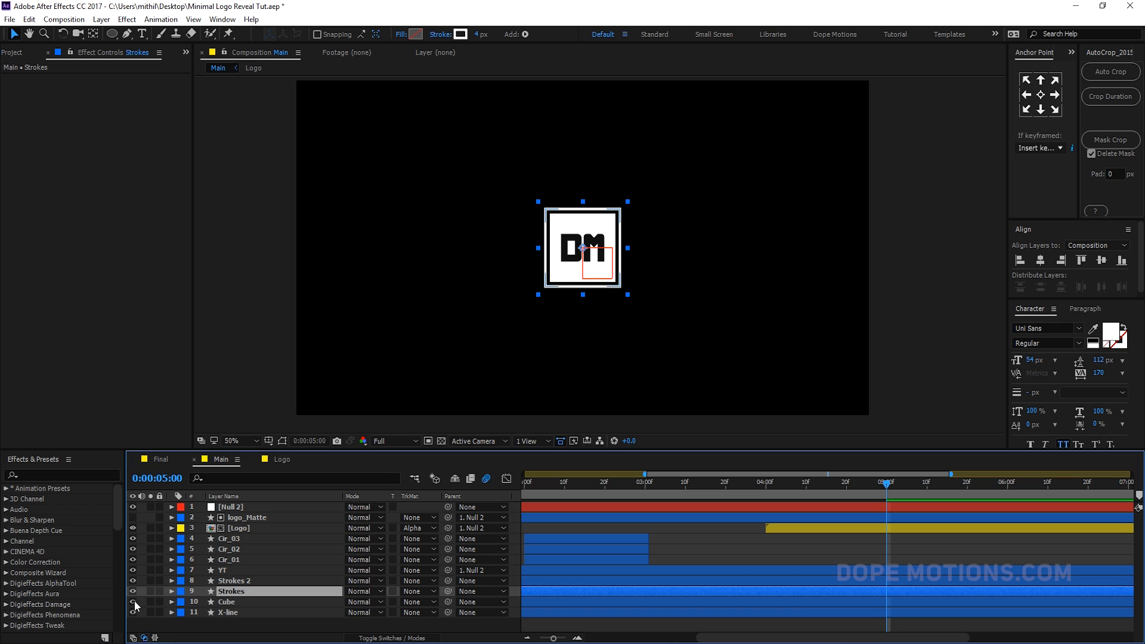
click(242, 602)
drag(449, 604, 229, 508)
click(229, 508)
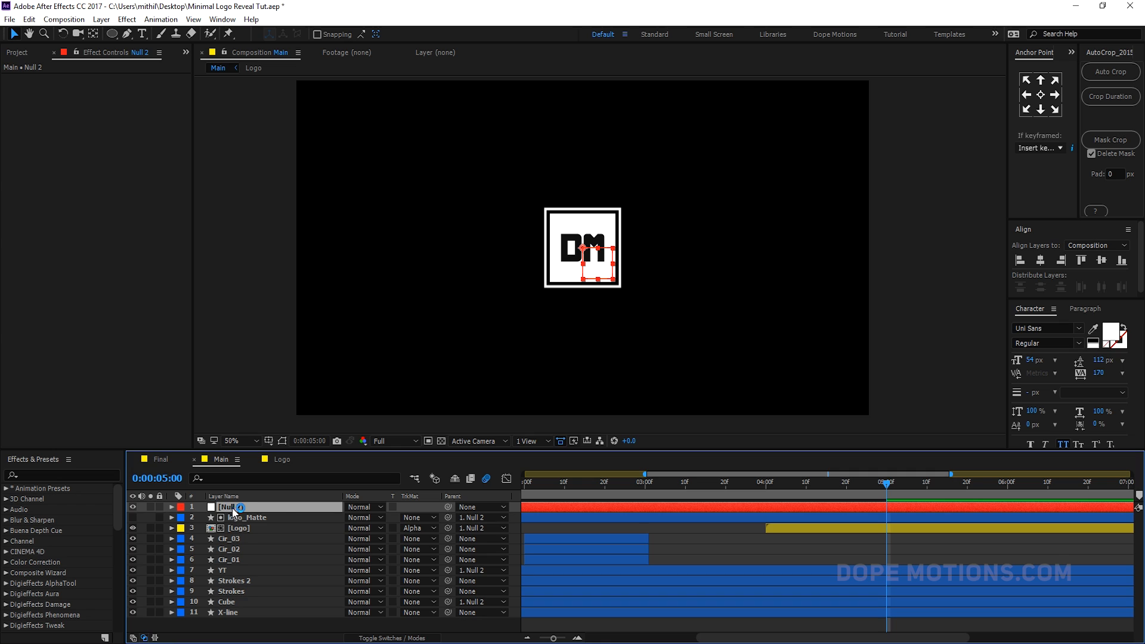
- Show the new null's Position and start a Position keyframe at 0:00:05:00
key(p)
drag(374, 518, 323, 525)
key(ctrl+z)
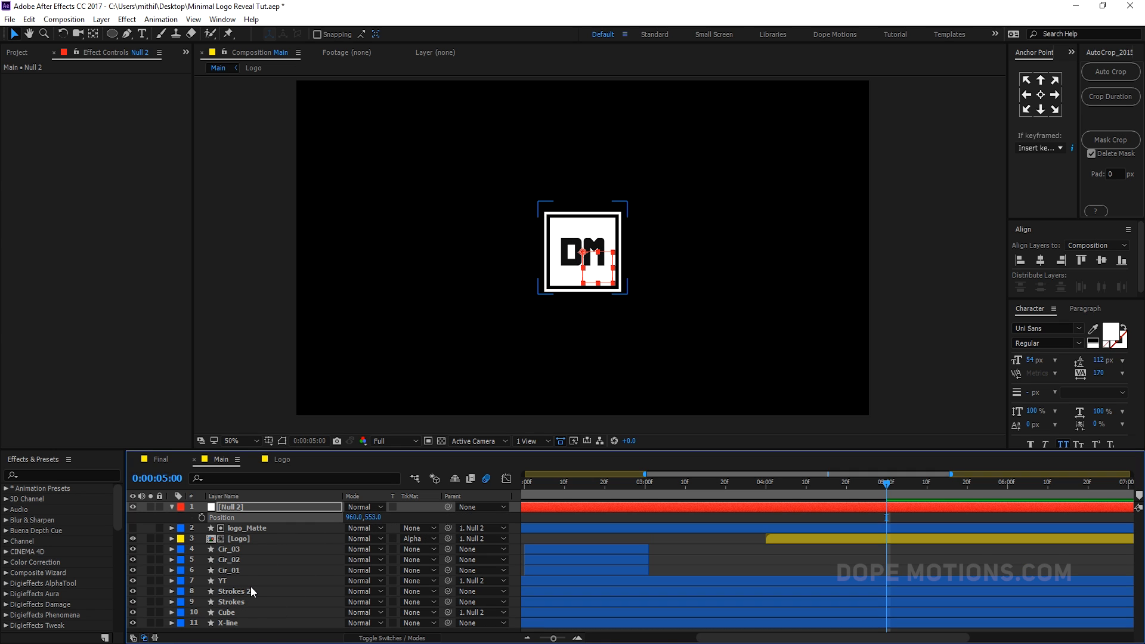
key(ctrl+z)
drag(782, 642, 872, 642)
click(202, 518)
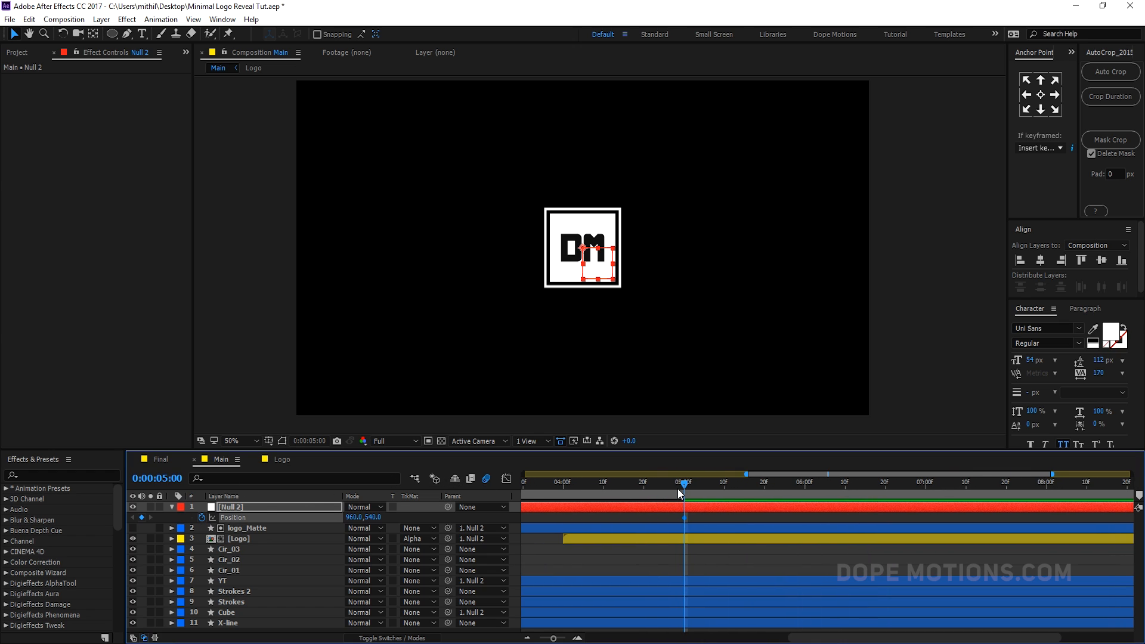
- Keyframe the null at 0:00:06:00 with an X position of 662 so the logo square slides left
drag(678, 488, 802, 501)
key(Page_Down)
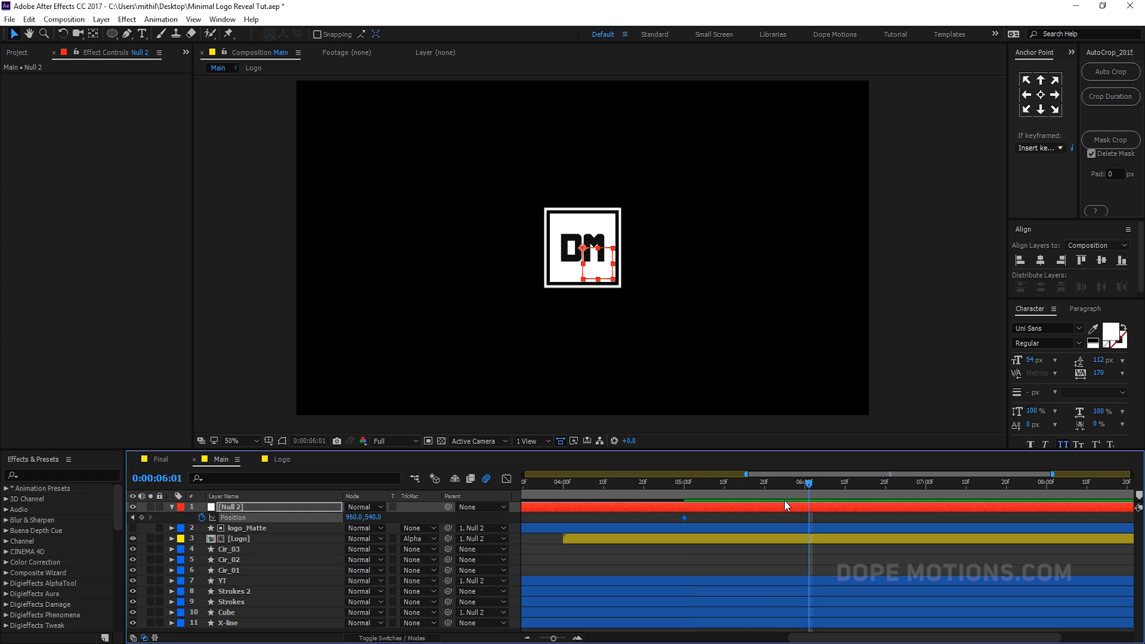
key(Page_Up)
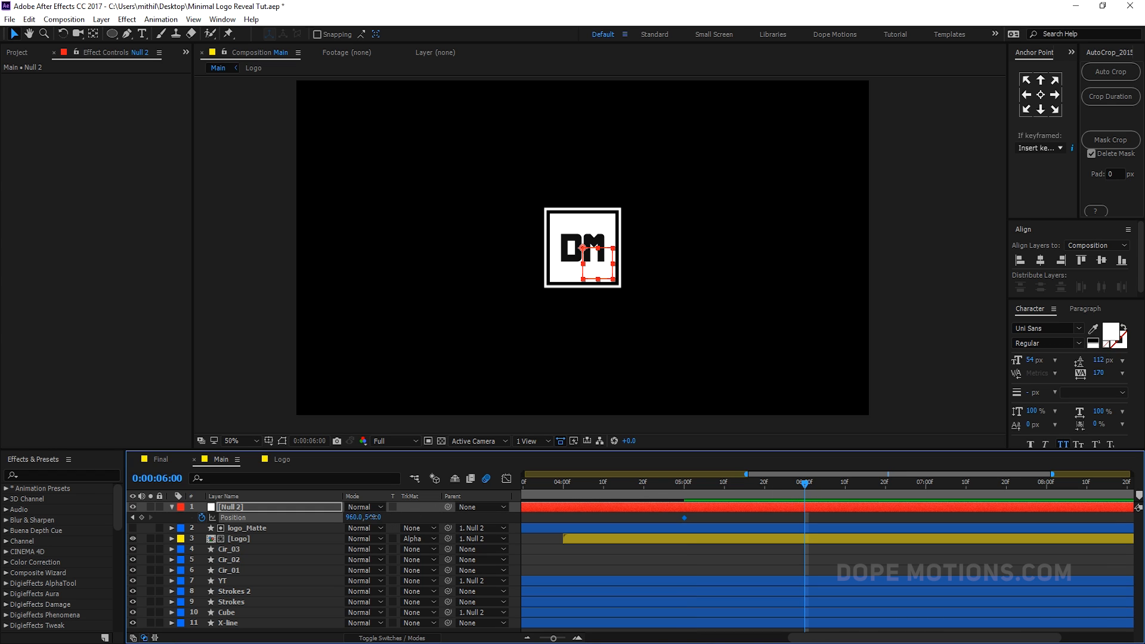
drag(373, 517, 184, 528)
key(ctrl+z)
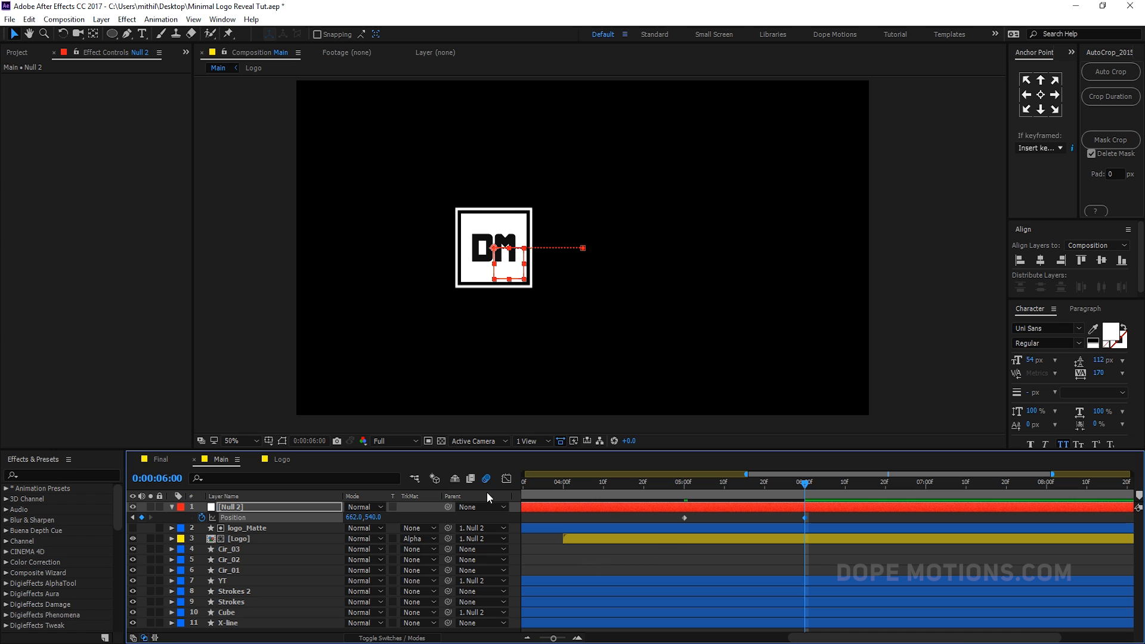
click(141, 34)
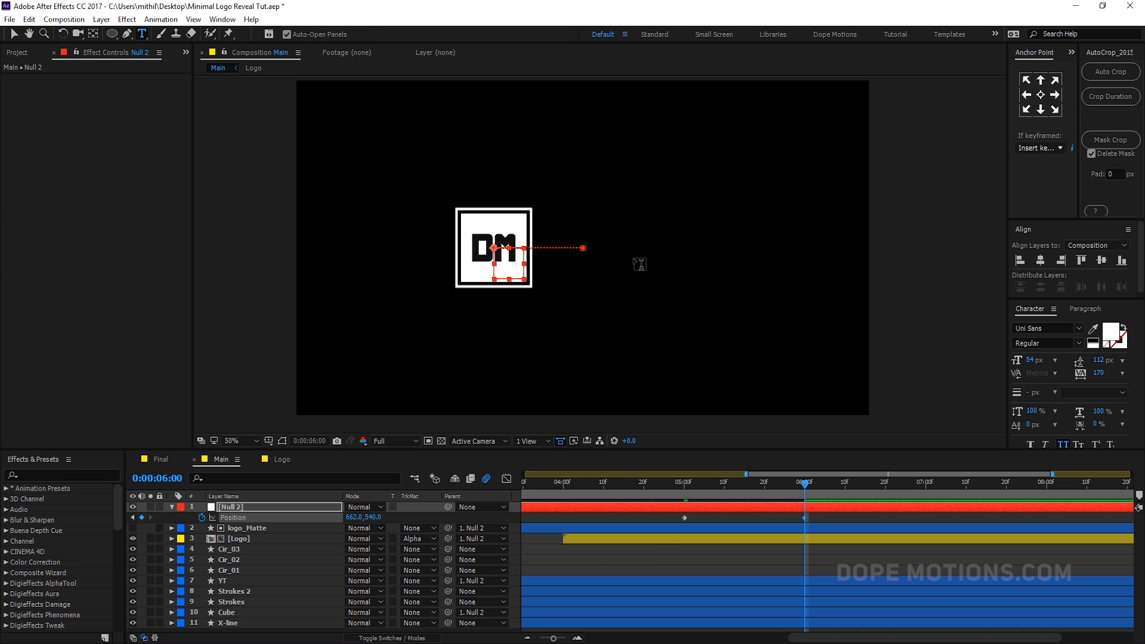
click(18, 52)
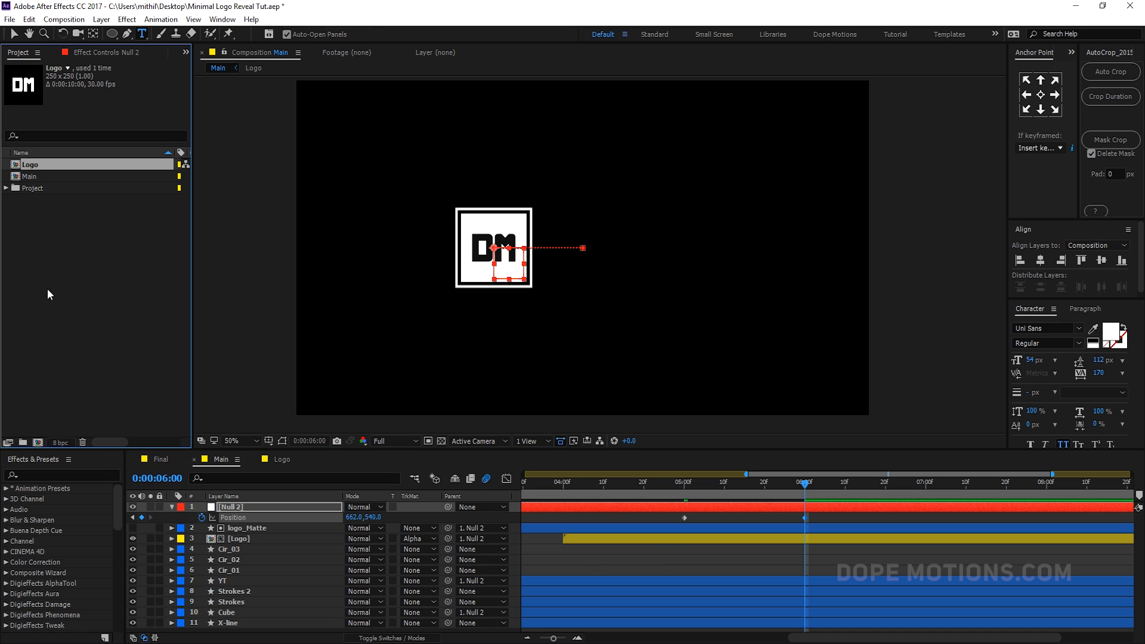
click(160, 459)
click(14, 34)
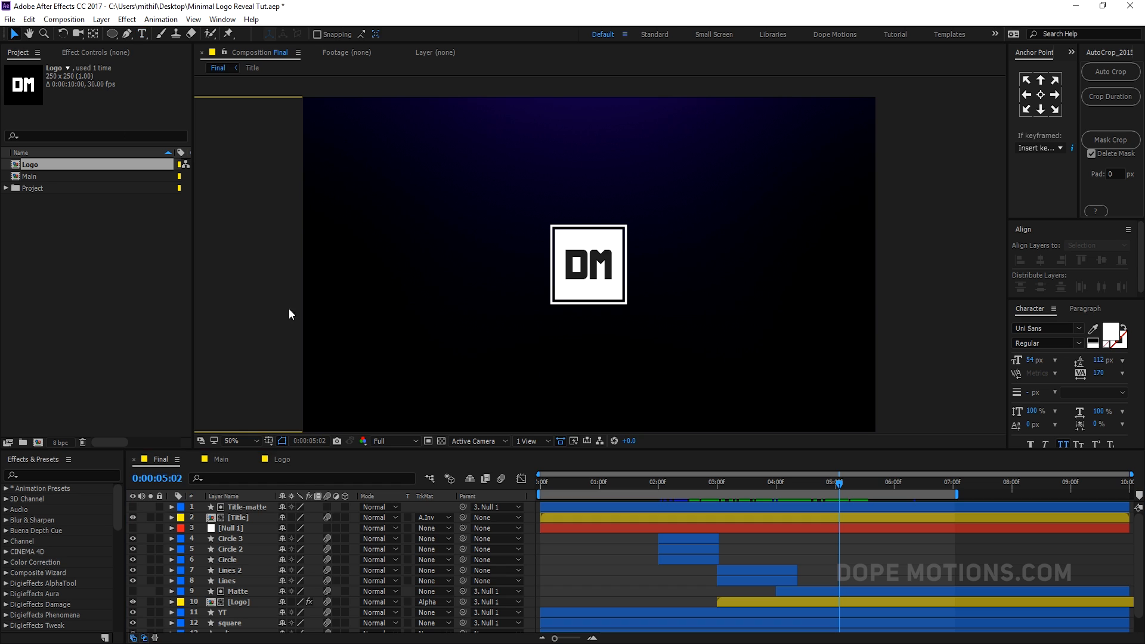
double_click(243, 518)
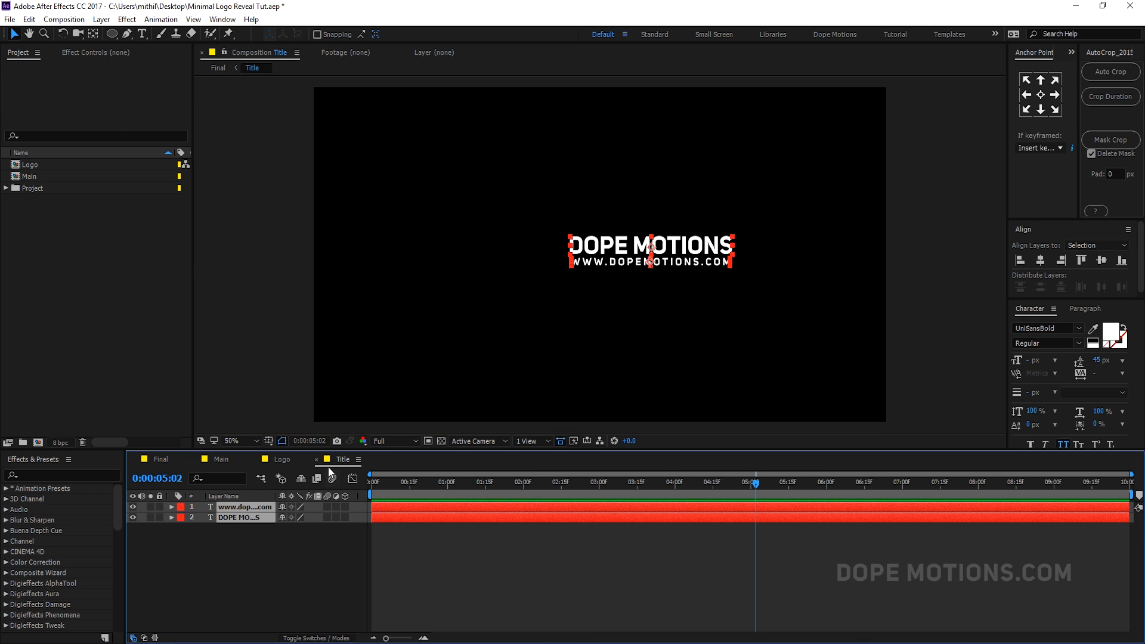
click(277, 456)
click(238, 457)
click(642, 559)
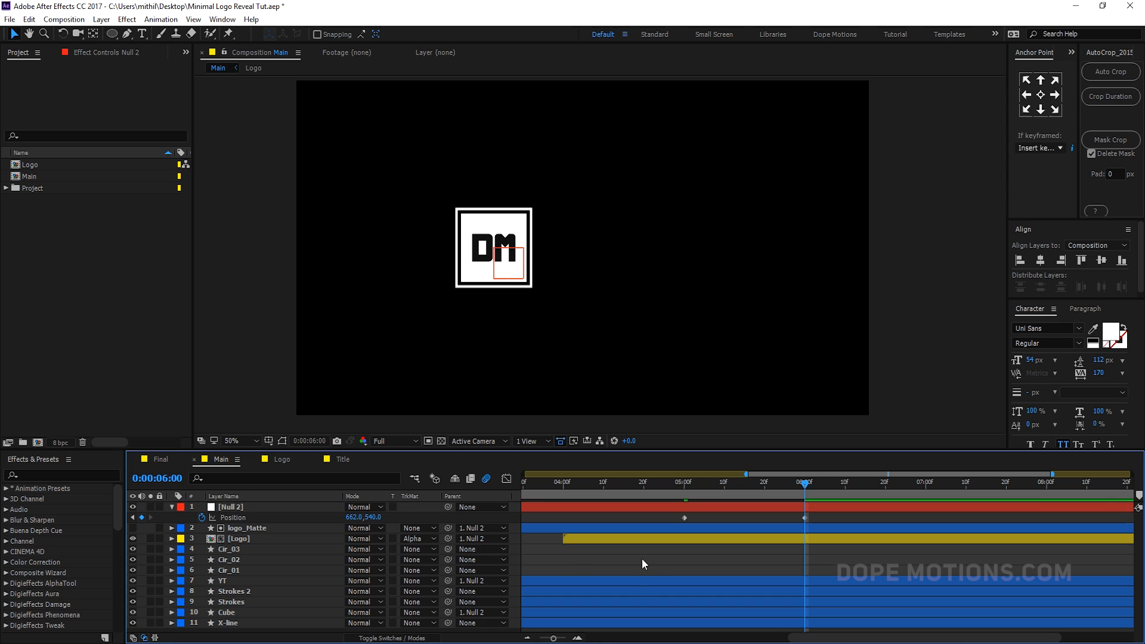
key(ctrl+v)
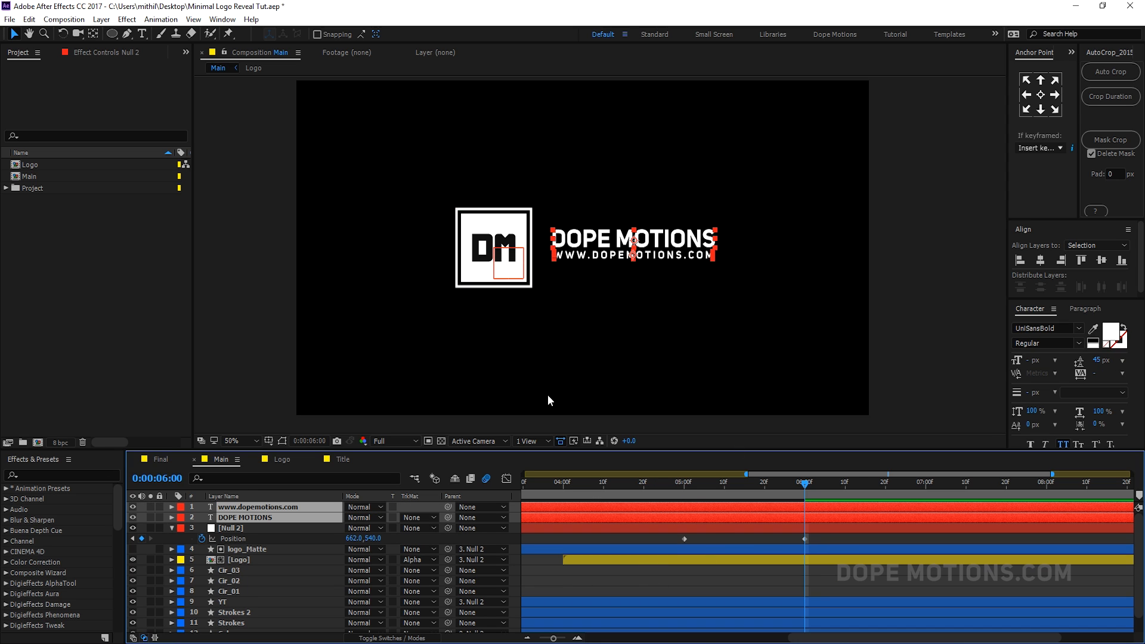
- Collapse the null's properties and pre-compose the two text layers as Text
click(716, 584)
click(791, 510)
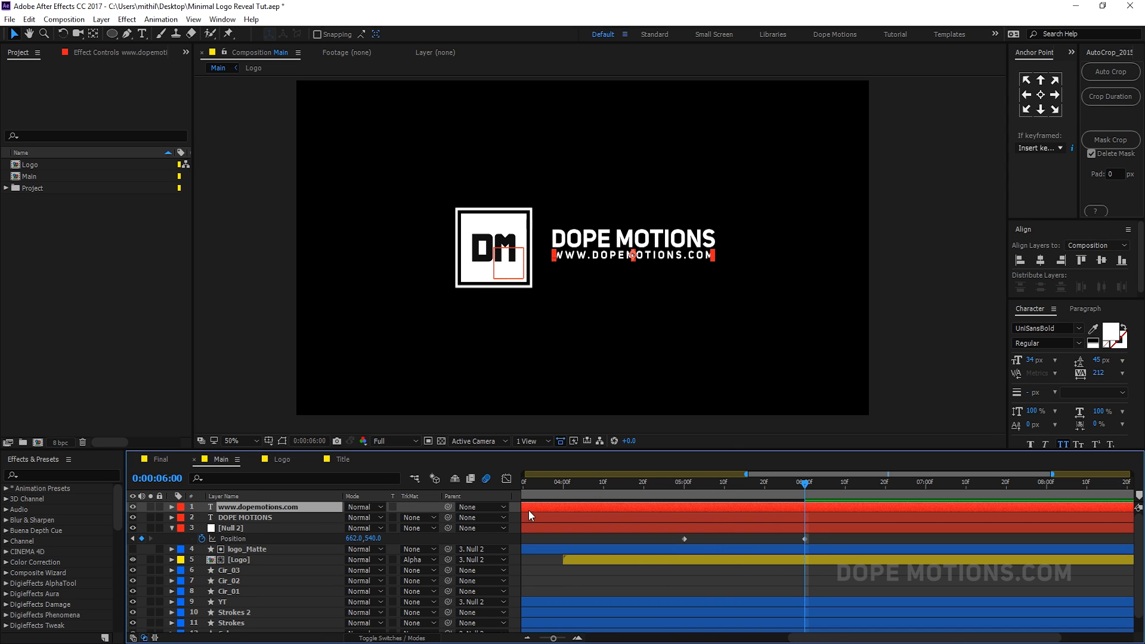
click(278, 518)
click(171, 528)
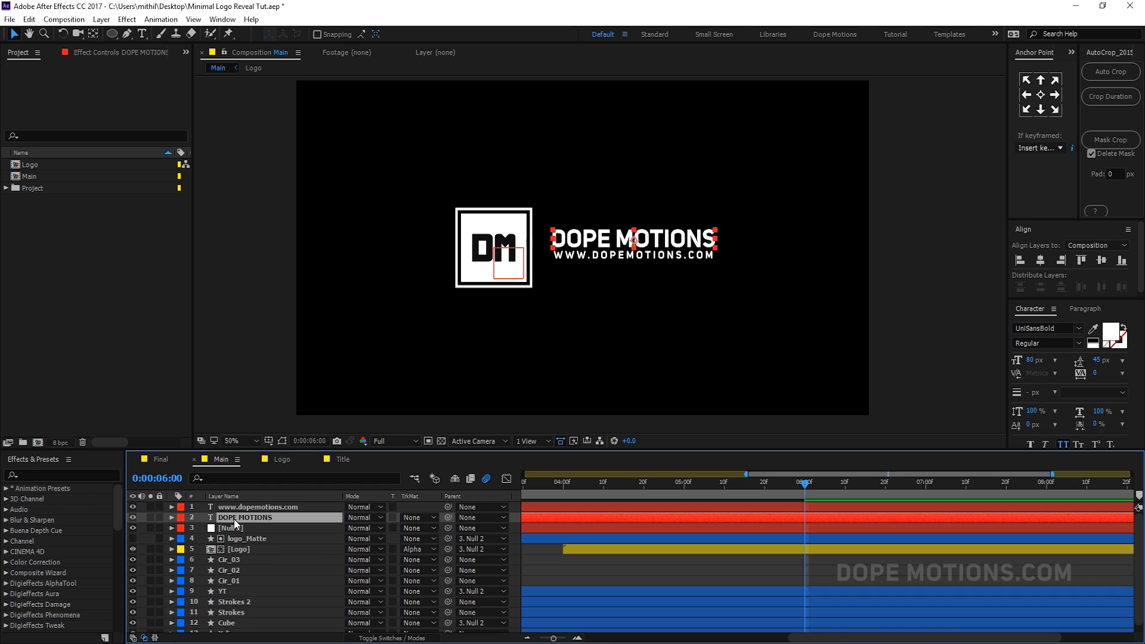
ctrl+click(243, 508)
right_click(242, 508)
click(311, 399)
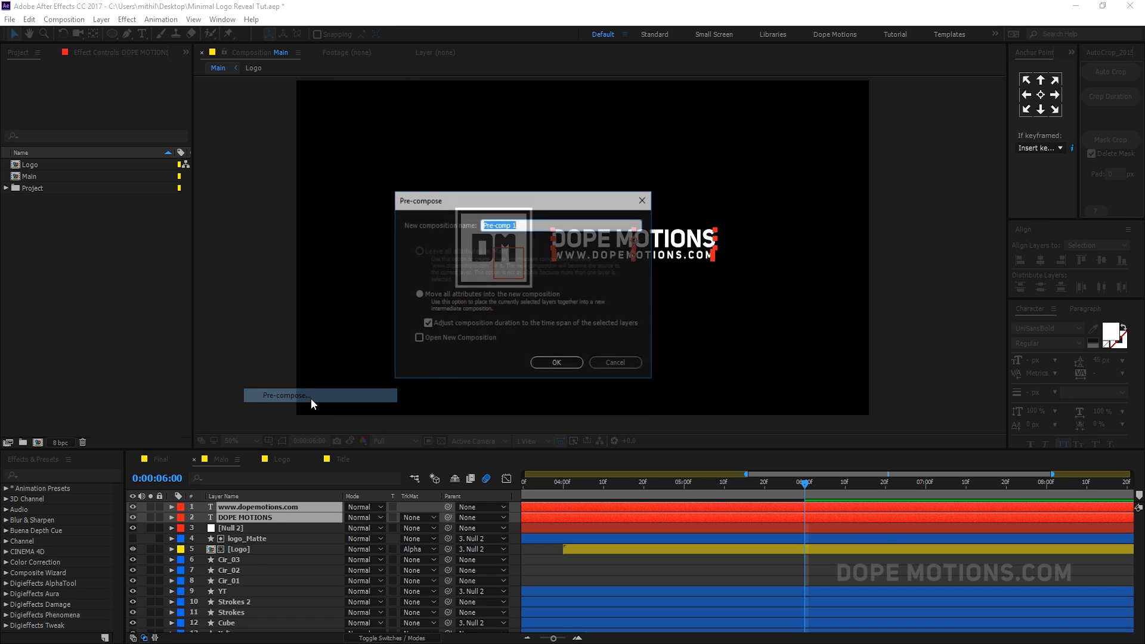
text(Text)
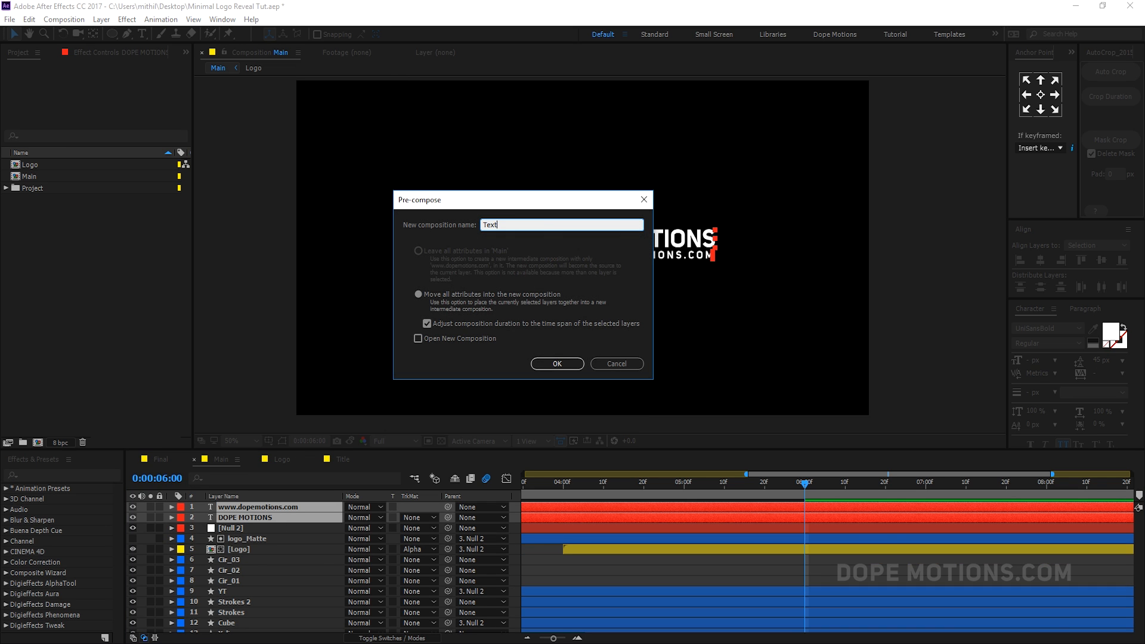
key(Return)
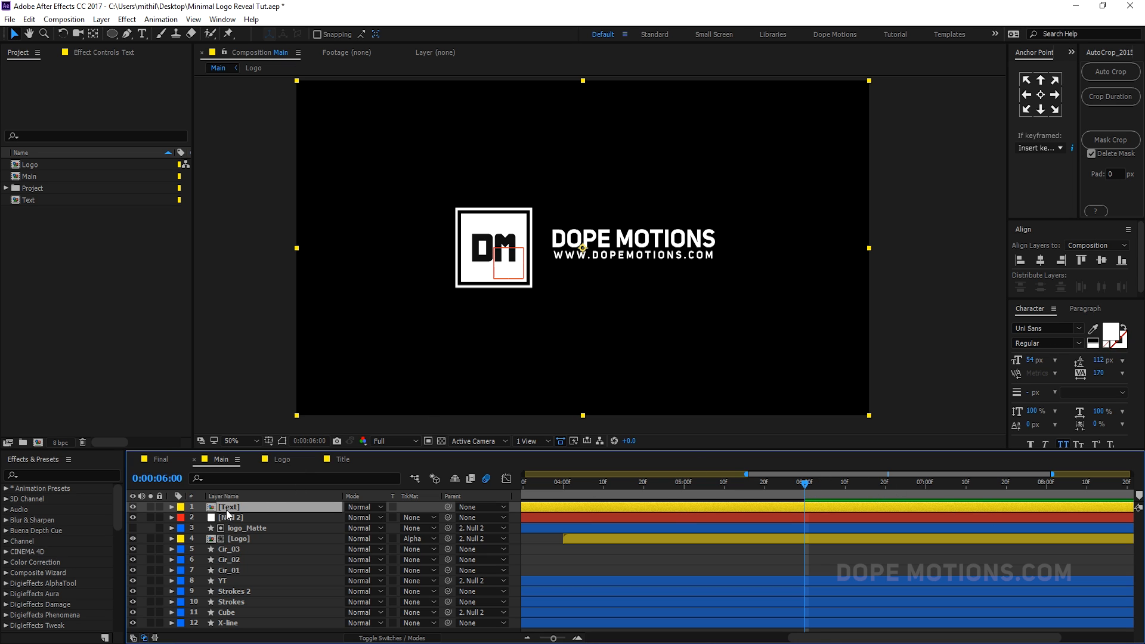
- Keyframe the Text layer's Position from about X 510 at 0:00:05:00 to X 960 at 0:00:06:00
key(p)
click(202, 517)
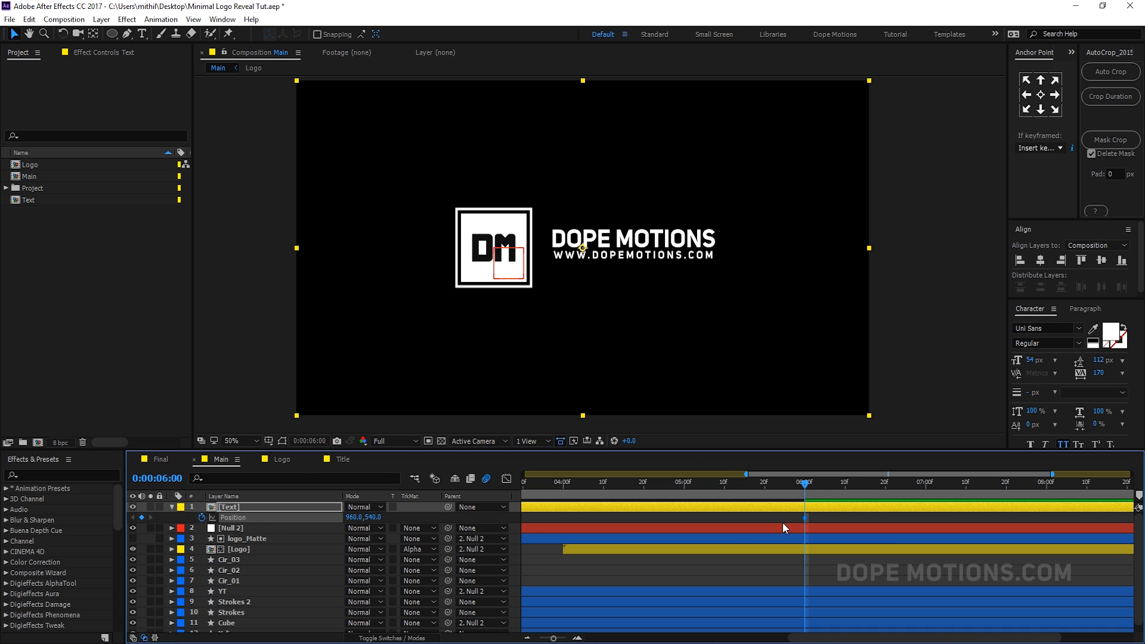
drag(806, 495, 684, 492)
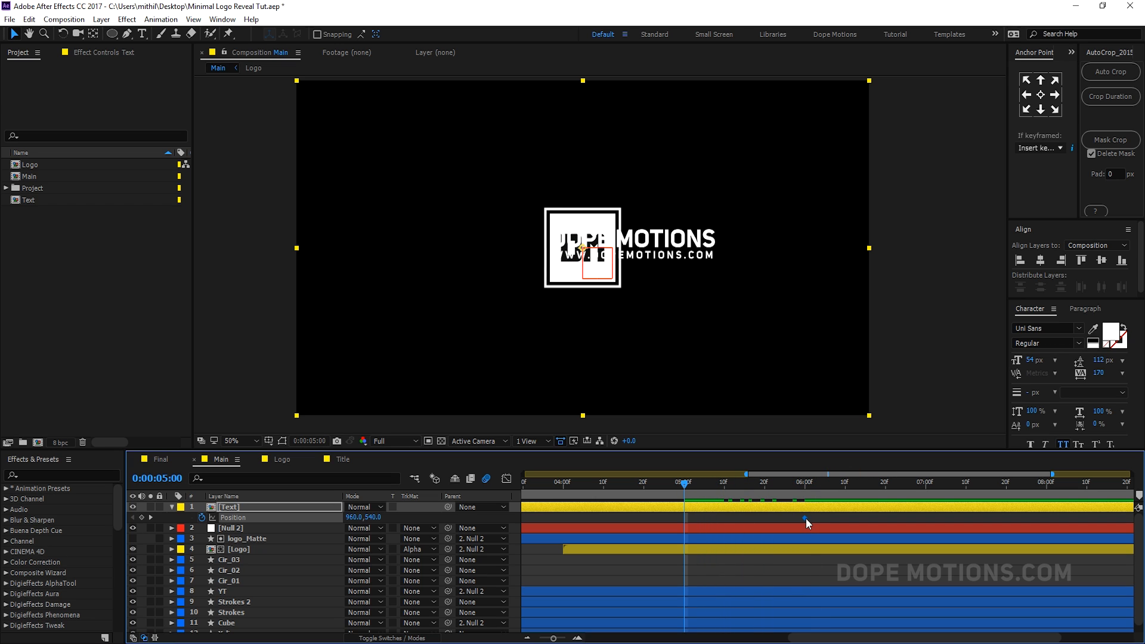
drag(804, 518, 756, 518)
drag(684, 516, 804, 524)
drag(690, 253, 555, 263)
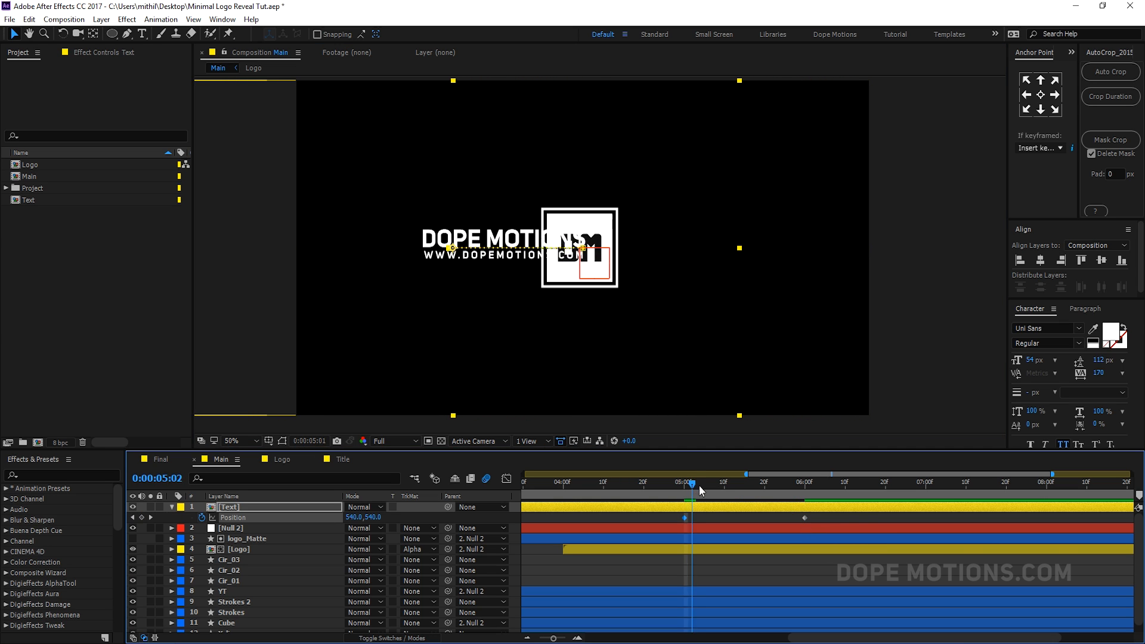
- Easy-ease the Text layer's Position keyframes, shape their speed graph to peak early, and preview the motion
drag(699, 485, 653, 520)
key(F9)
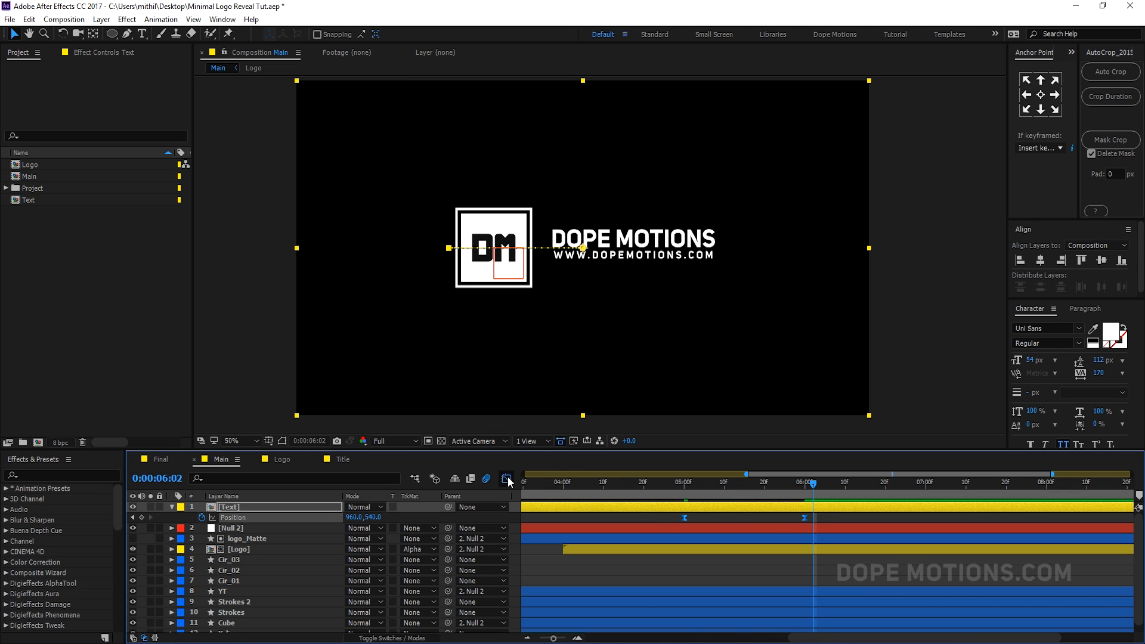
click(506, 479)
click(805, 606)
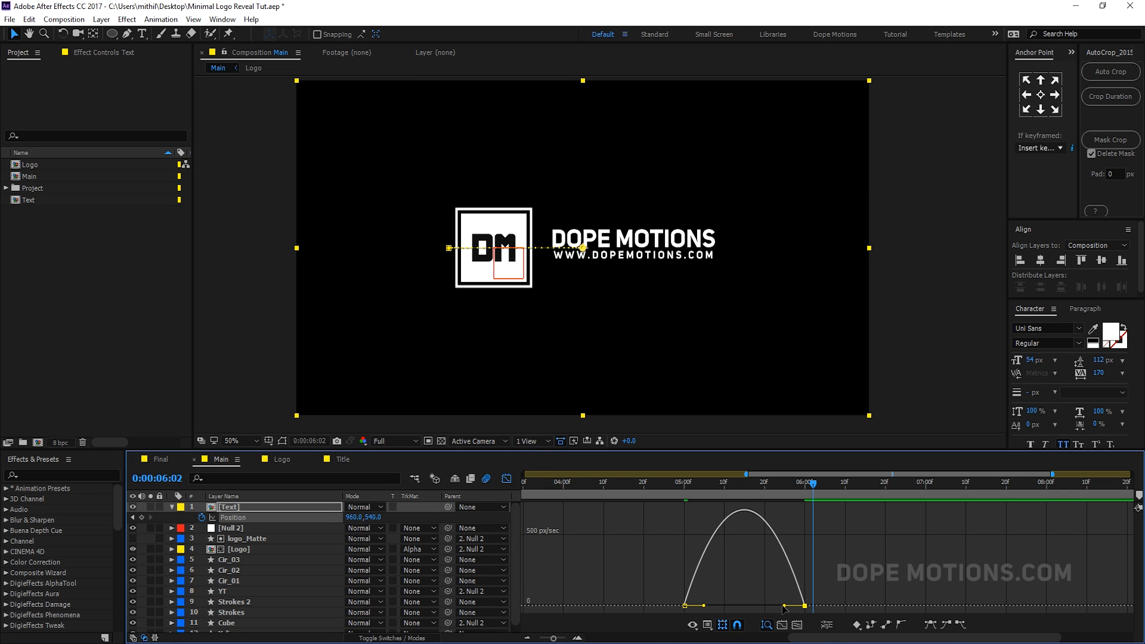
drag(782, 607, 694, 606)
click(507, 479)
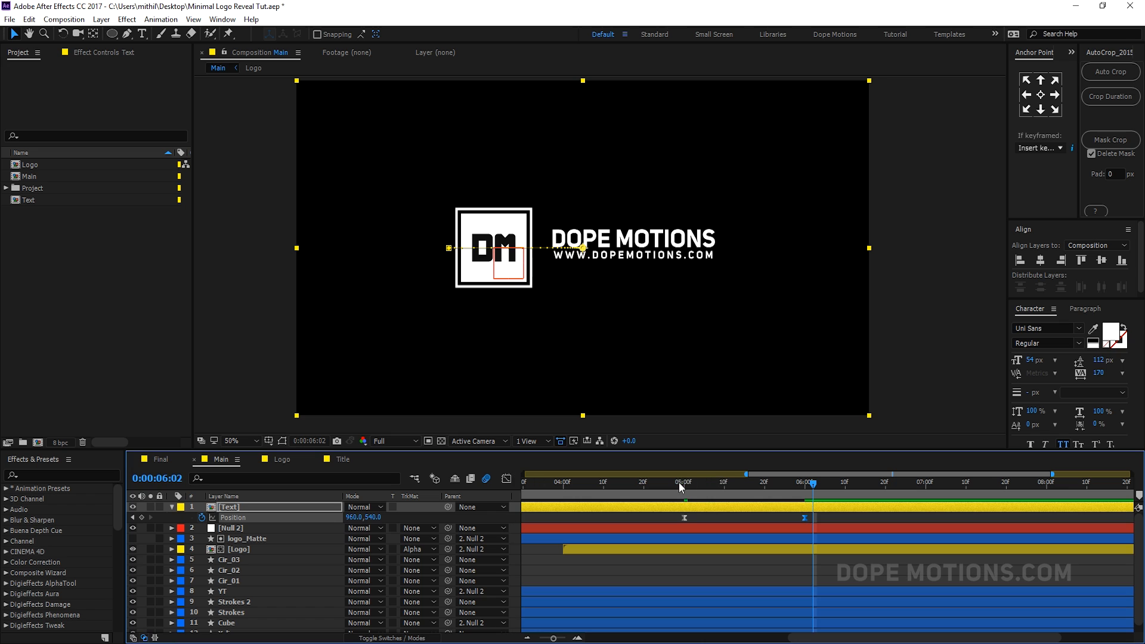
drag(686, 483, 638, 503)
key(space)
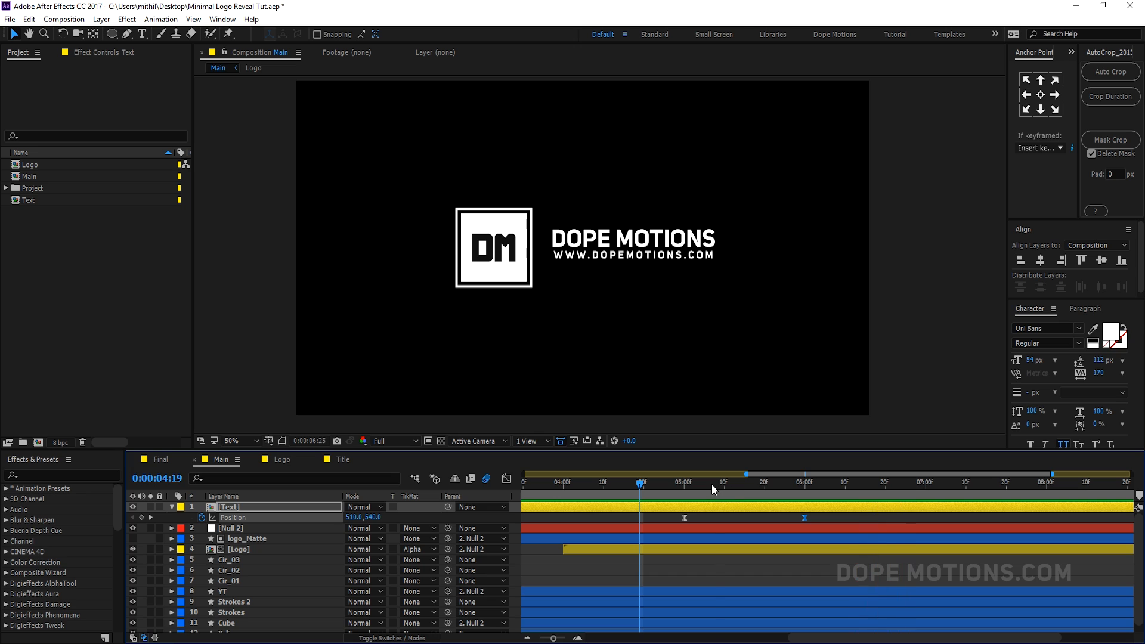
- Show the null's Position and easy-ease the Position keyframes of both the null and the Text layer
click(711, 484)
click(230, 527)
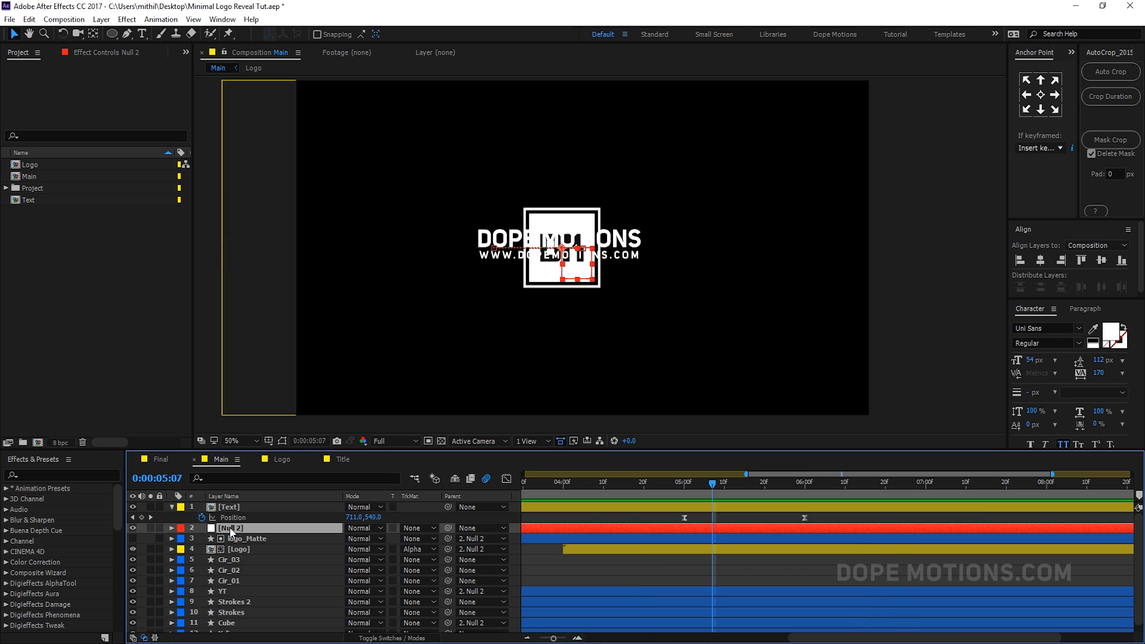
key(p)
drag(671, 539, 869, 553)
key(F9)
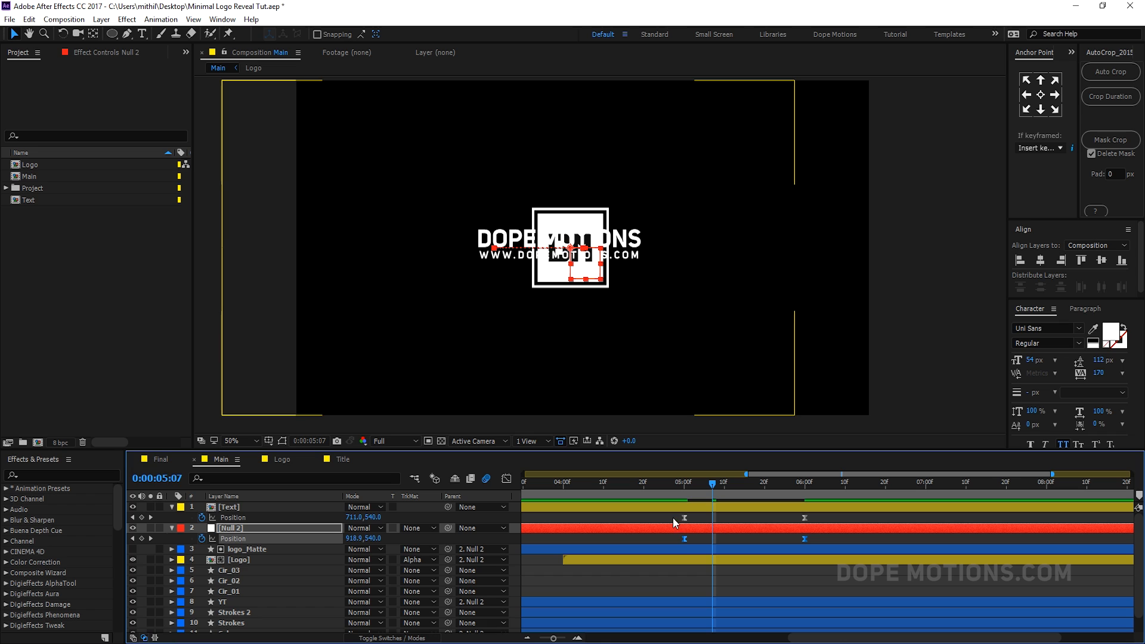
drag(673, 516, 844, 543)
key(F9)
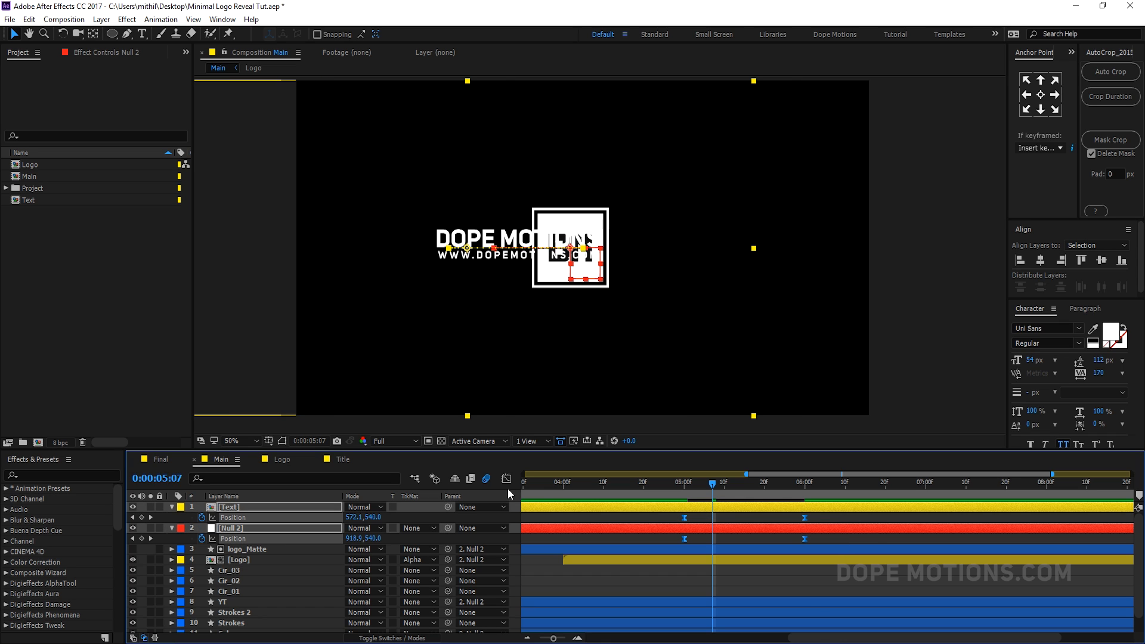
- Shape both layers' speed graphs together to peak early and slow down gradually, then preview the slide
click(505, 479)
drag(826, 586, 745, 603)
click(681, 483)
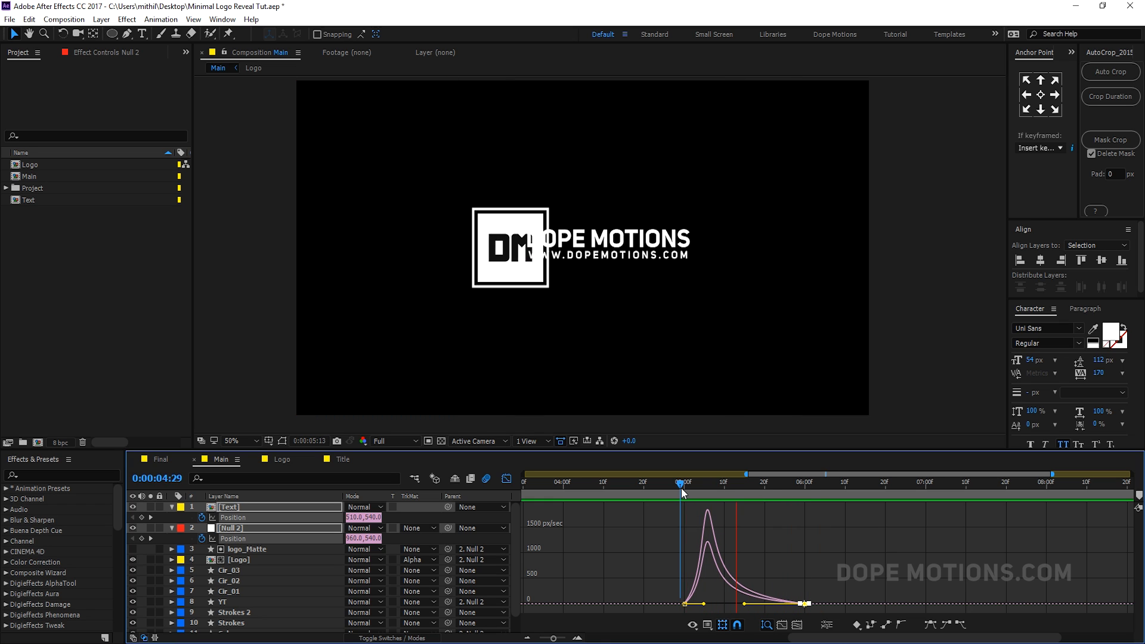
key(space)
click(505, 479)
- Move the ending Position keyframes of the Text and null layers to about 0:00:06:16 and preview the slower motion
click(805, 573)
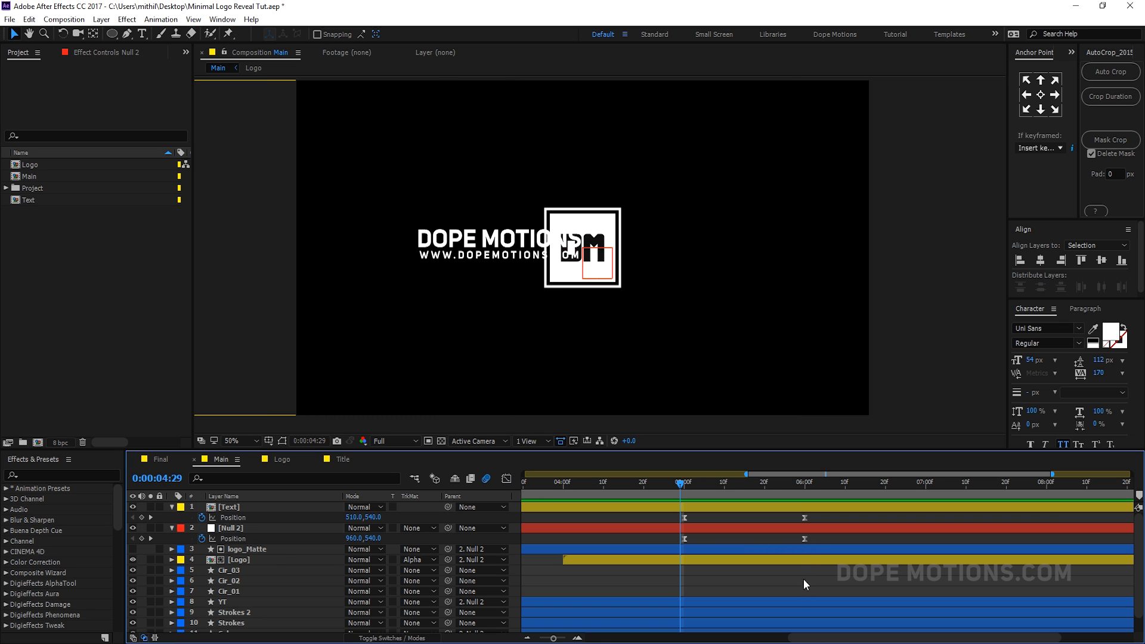
drag(795, 513, 871, 525)
click(829, 542)
key(space)
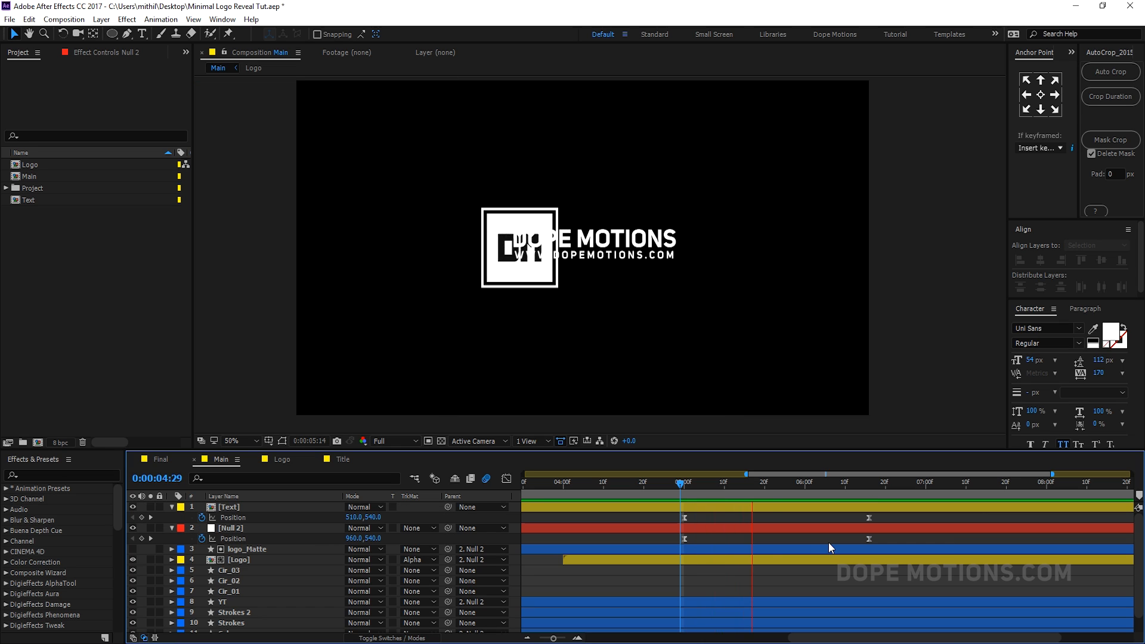
- Return to 0:00:05:00, collapse the Text and null layers, and enlarge the timeline area to show all layers
drag(681, 483, 685, 483)
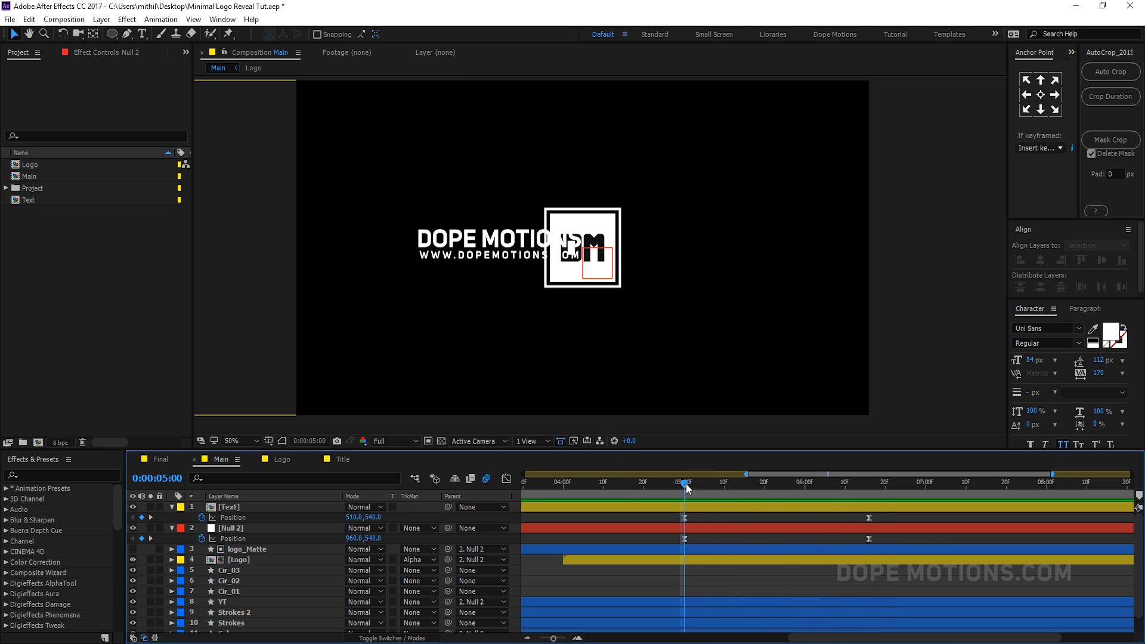
click(172, 507)
click(172, 518)
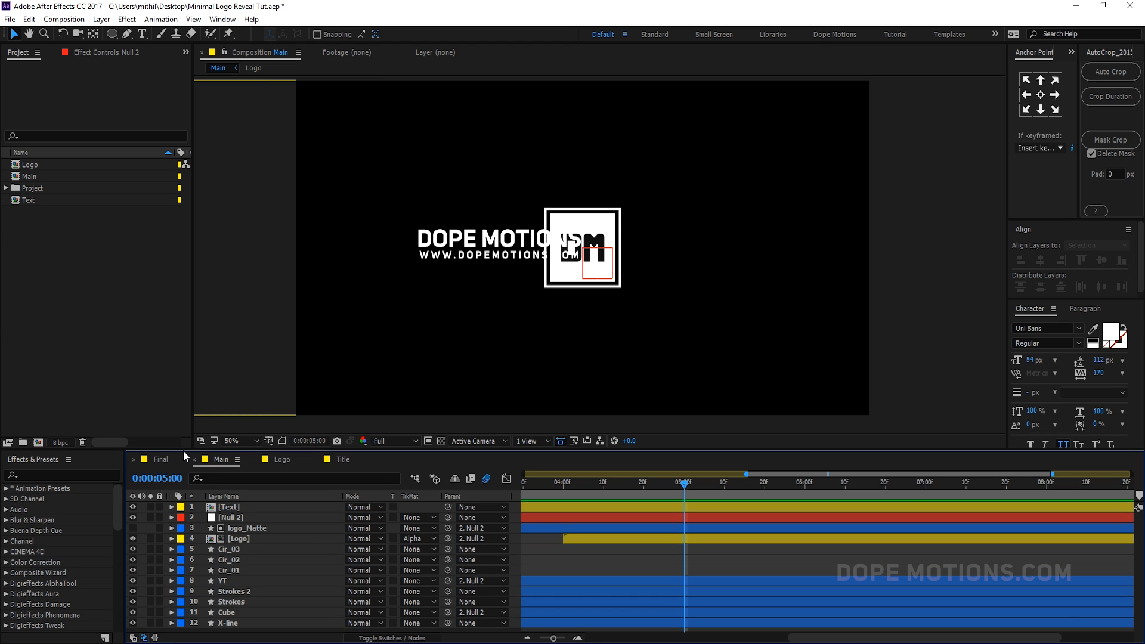
drag(184, 451, 188, 393)
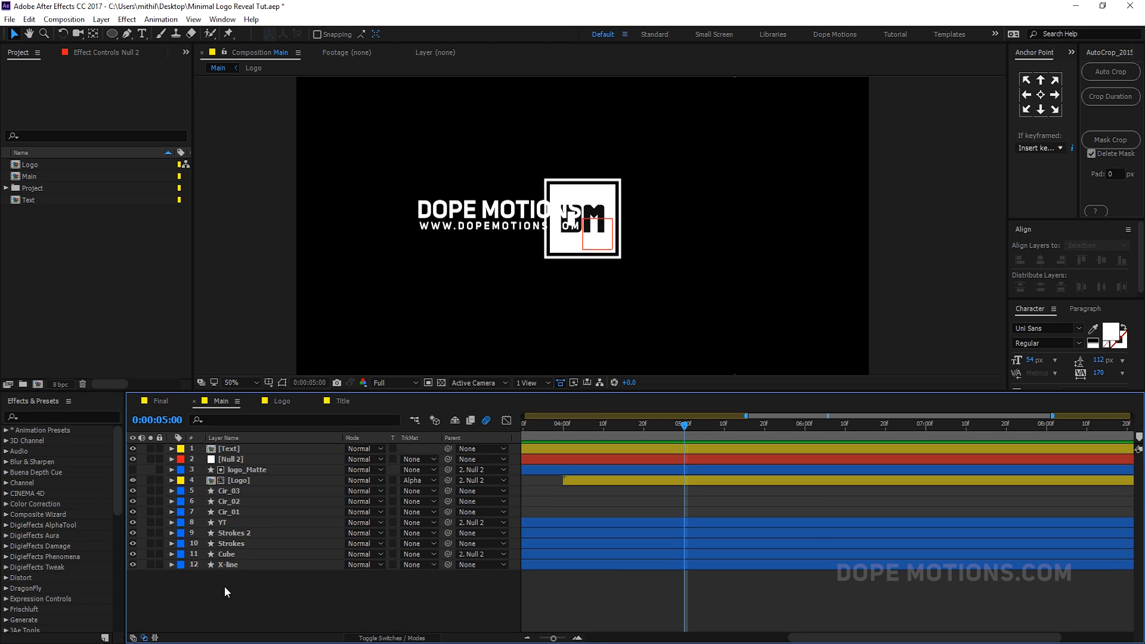
- Set up the Rectangle tool with fill colour 6E6E6E and a stroke width of 0 px
drag(117, 34, 174, 34)
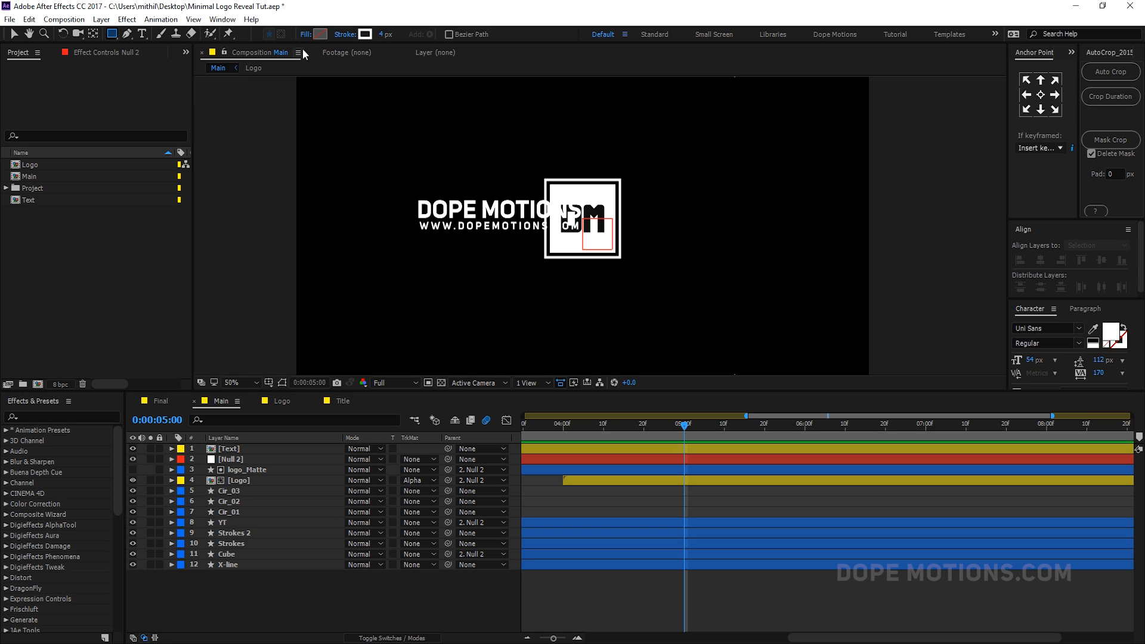
click(320, 35)
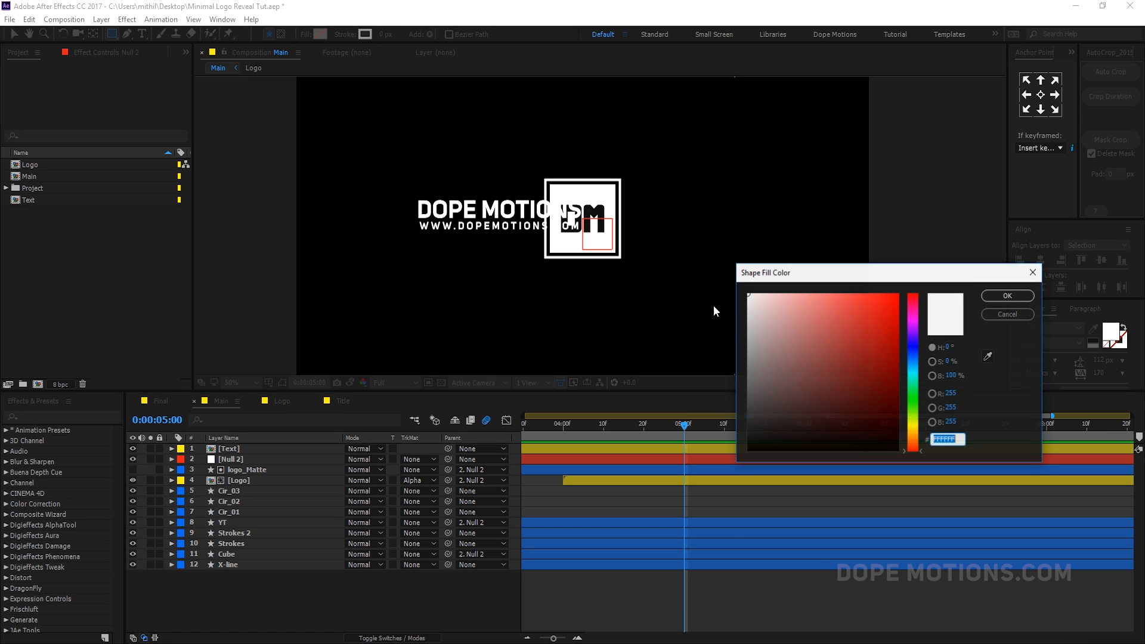
text(6E6E6E)
click(1007, 296)
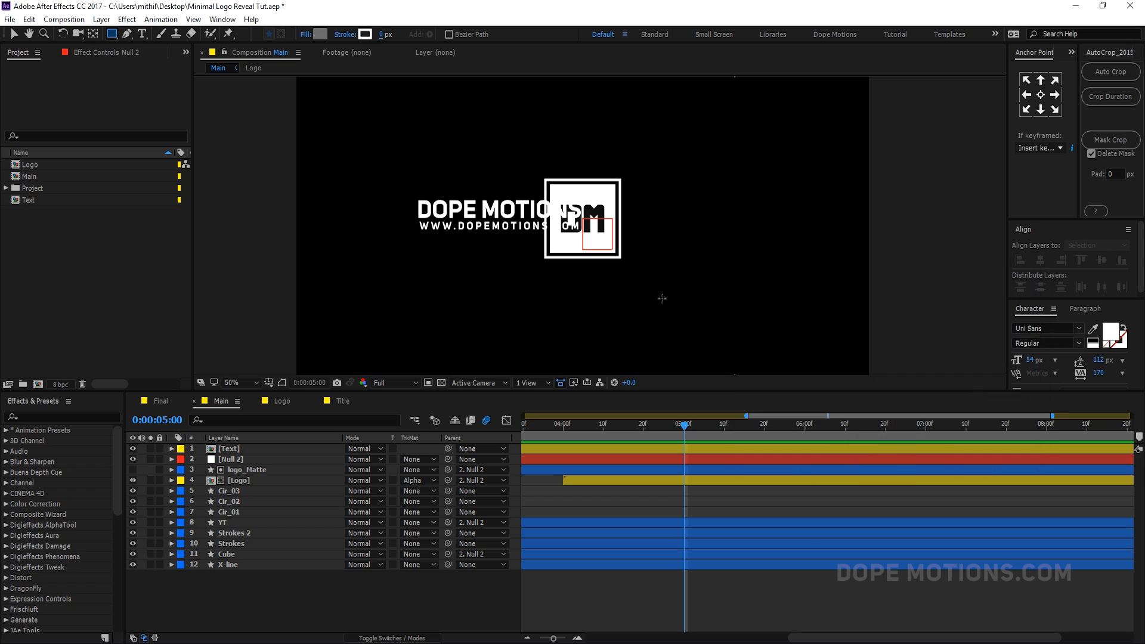
- Draw a grey rectangle that covers the whole title text and the logo square, ending at the square's right edge
scroll(622, 170, up, 2)
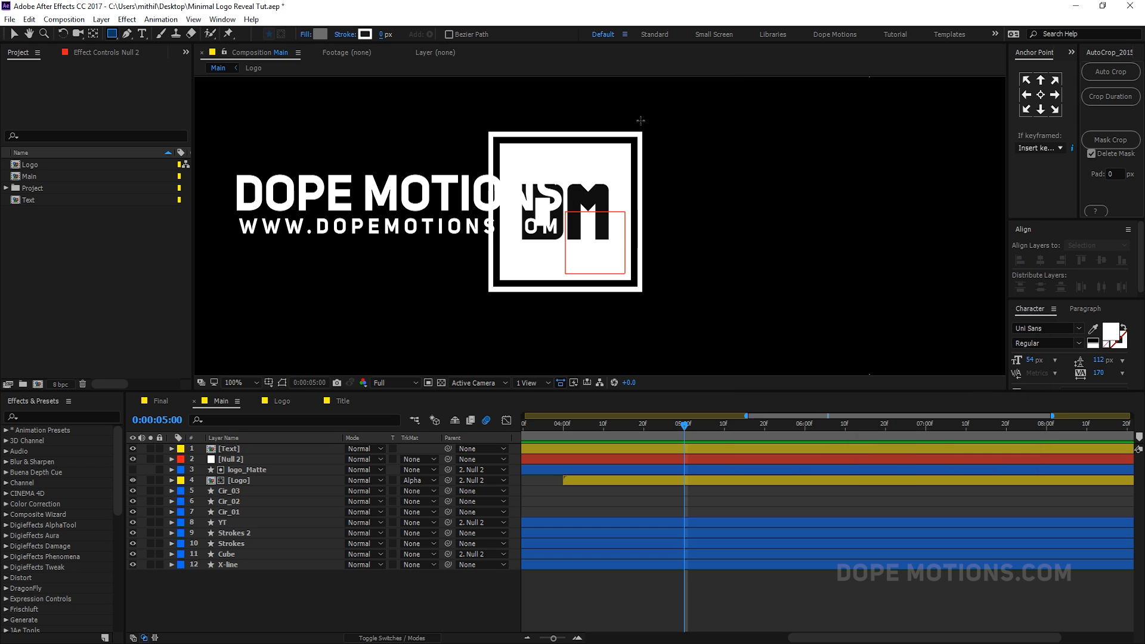
drag(641, 121, 173, 313)
scroll(503, 280, down, 1)
drag(448, 284, 478, 286)
- Collapse the new rectangle shape layer and rename it Title_Matte
click(171, 449)
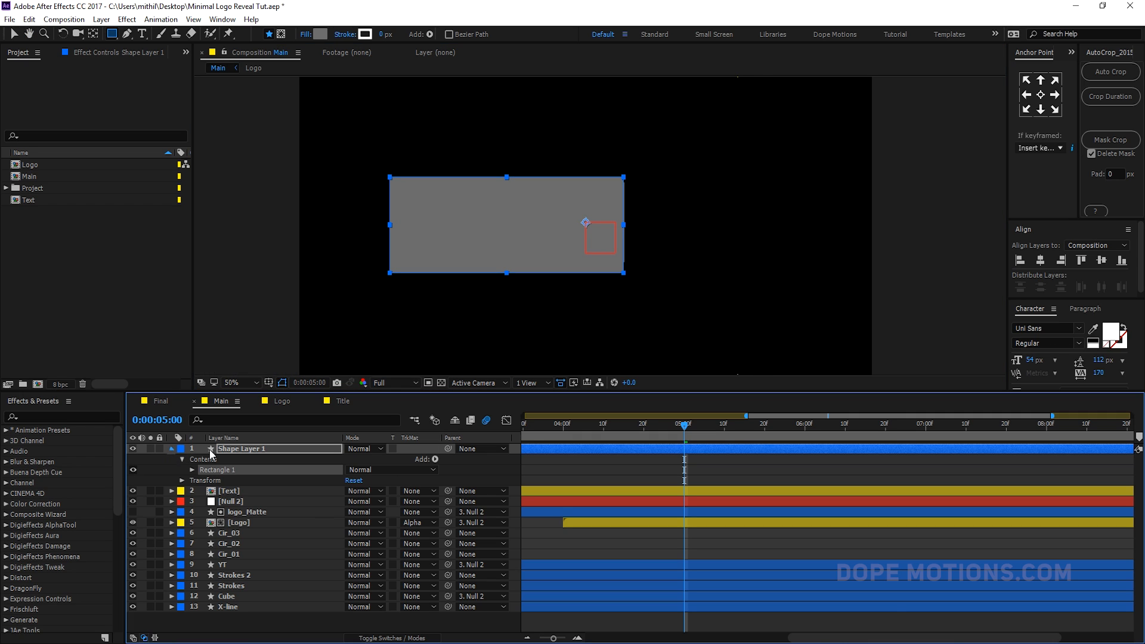
key(Return)
text(Title_Matte)
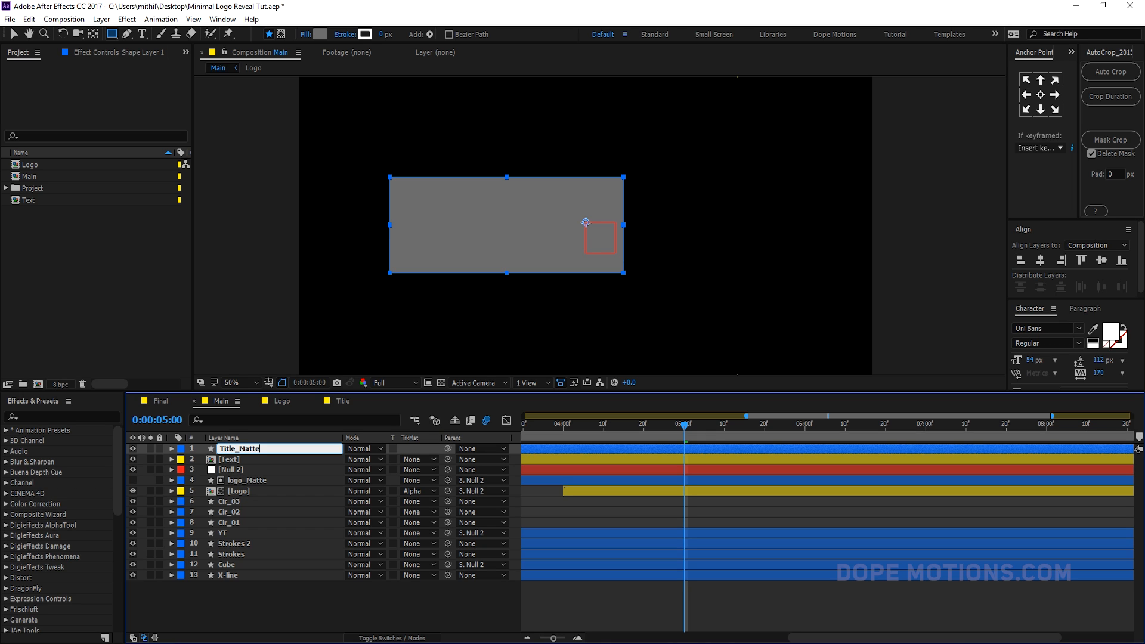
key(Return)
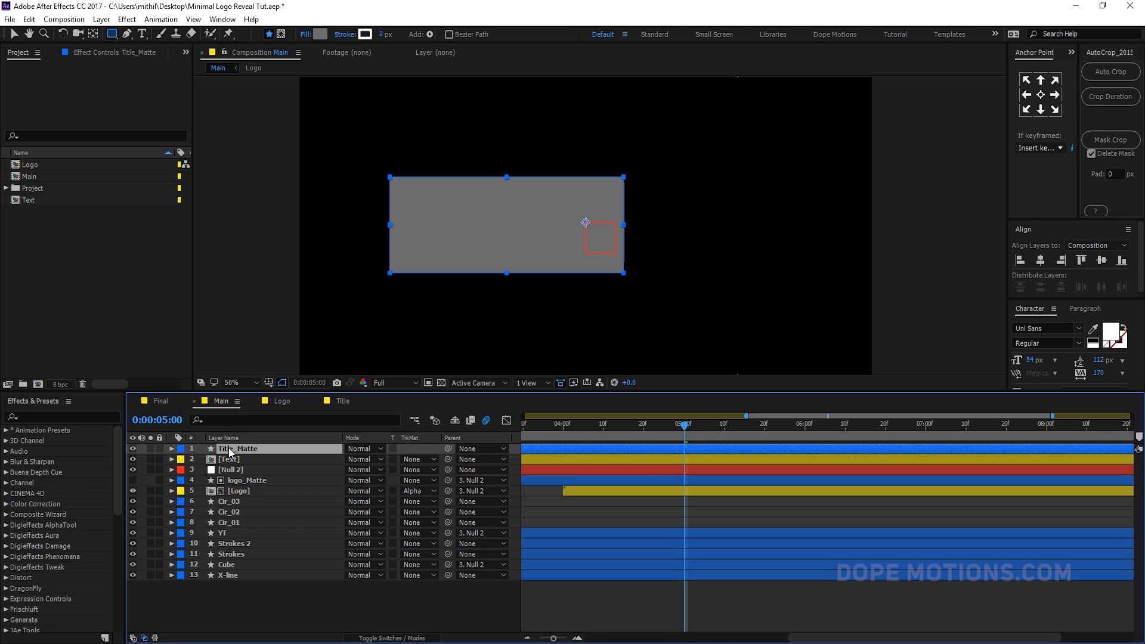
- Set the Text layer's track matte to Alpha Inverted Matte "Title_Matte"
click(237, 459)
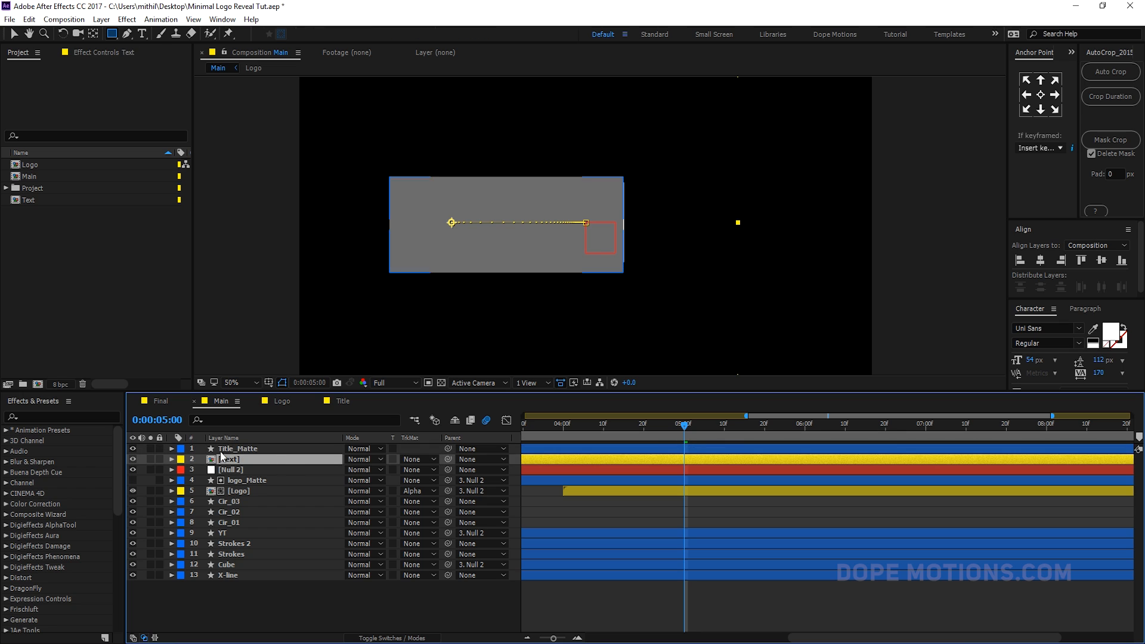
click(428, 460)
click(456, 489)
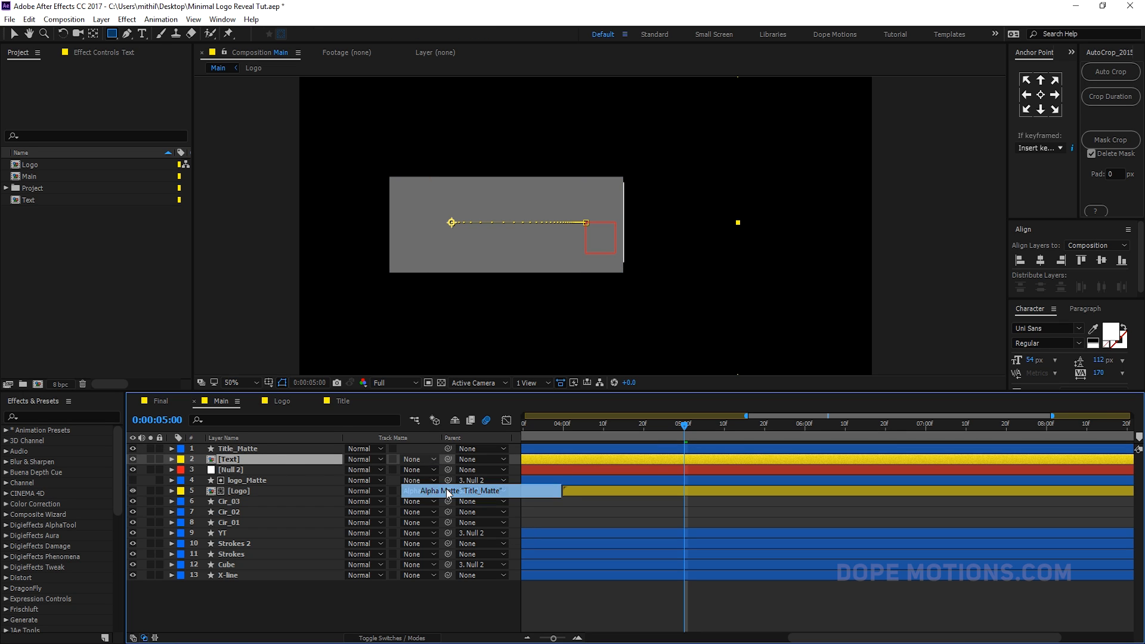
click(424, 460)
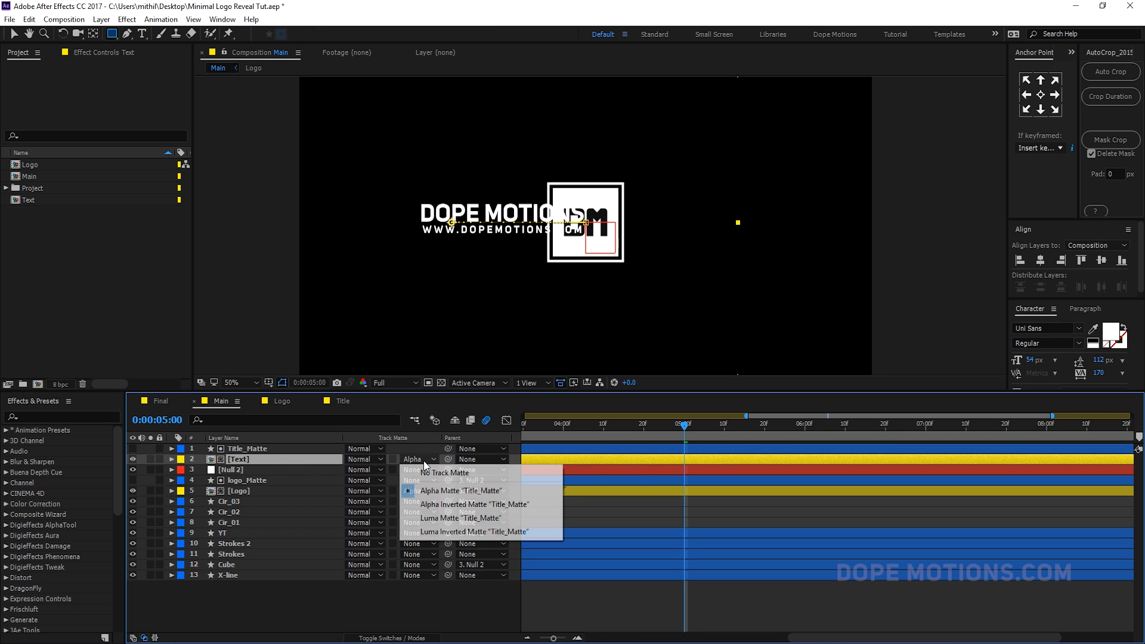
click(650, 499)
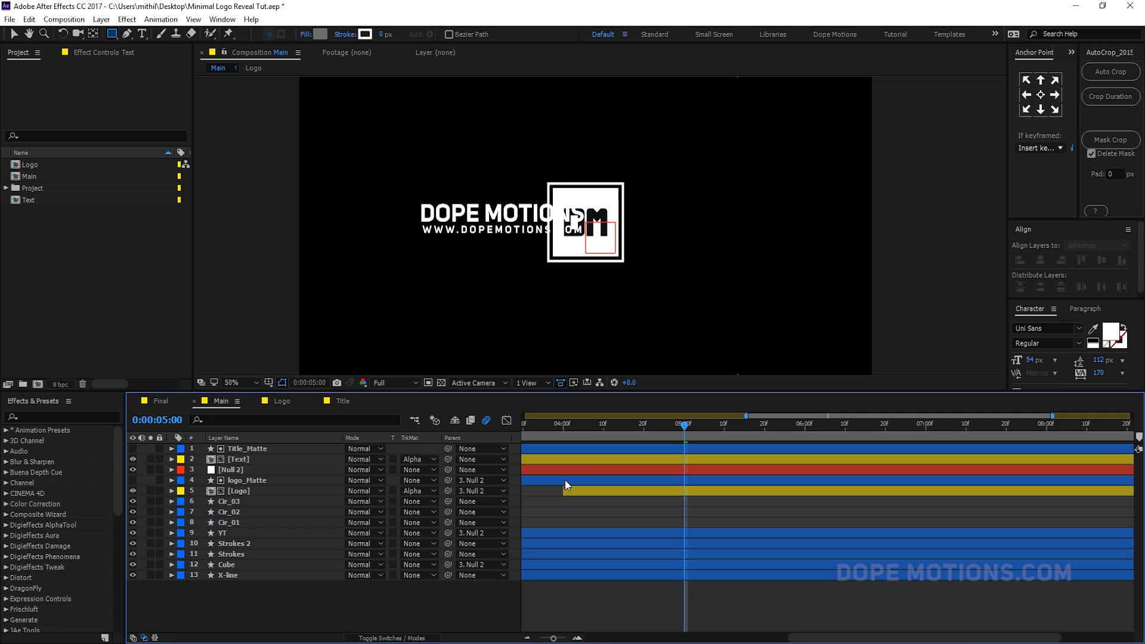
click(432, 460)
click(456, 500)
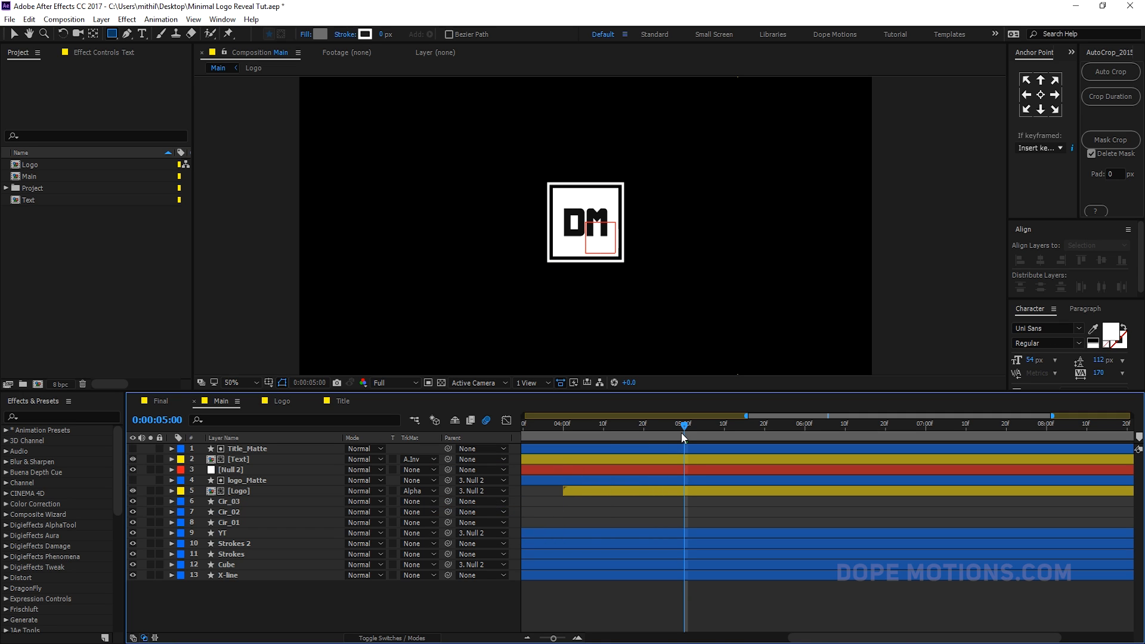
- Parent the Title_Matte layer to Null 2
click(242, 451)
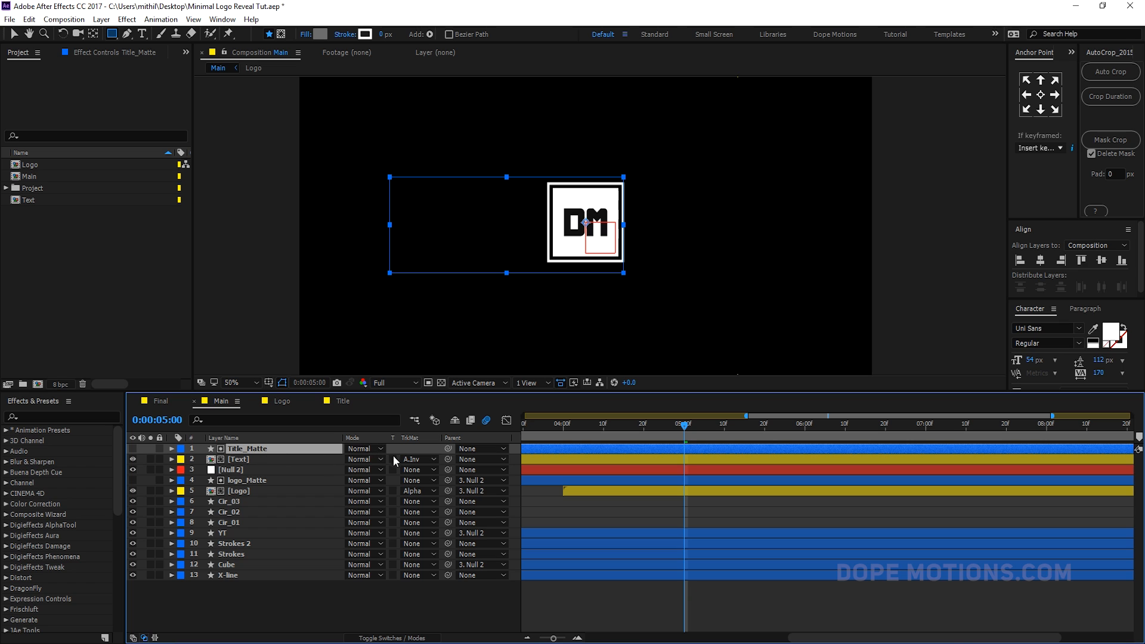
drag(448, 449, 231, 470)
click(303, 585)
- Preview the full animation from the start, ending with the playhead at 0:00:06:26
drag(693, 425, 437, 456)
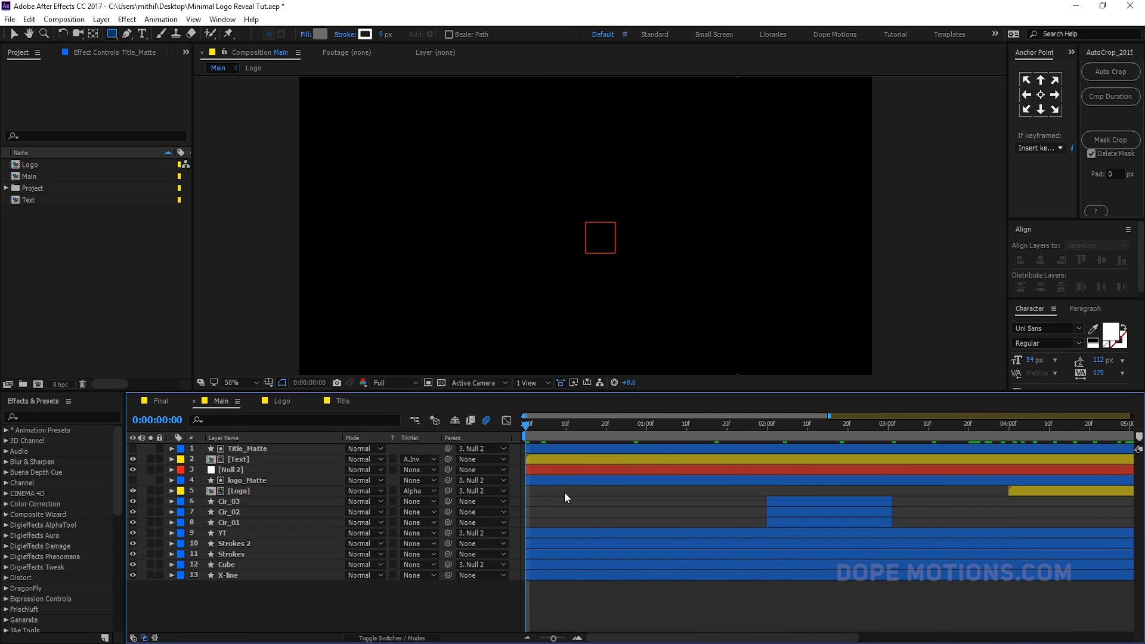
key(minus)
key(space)
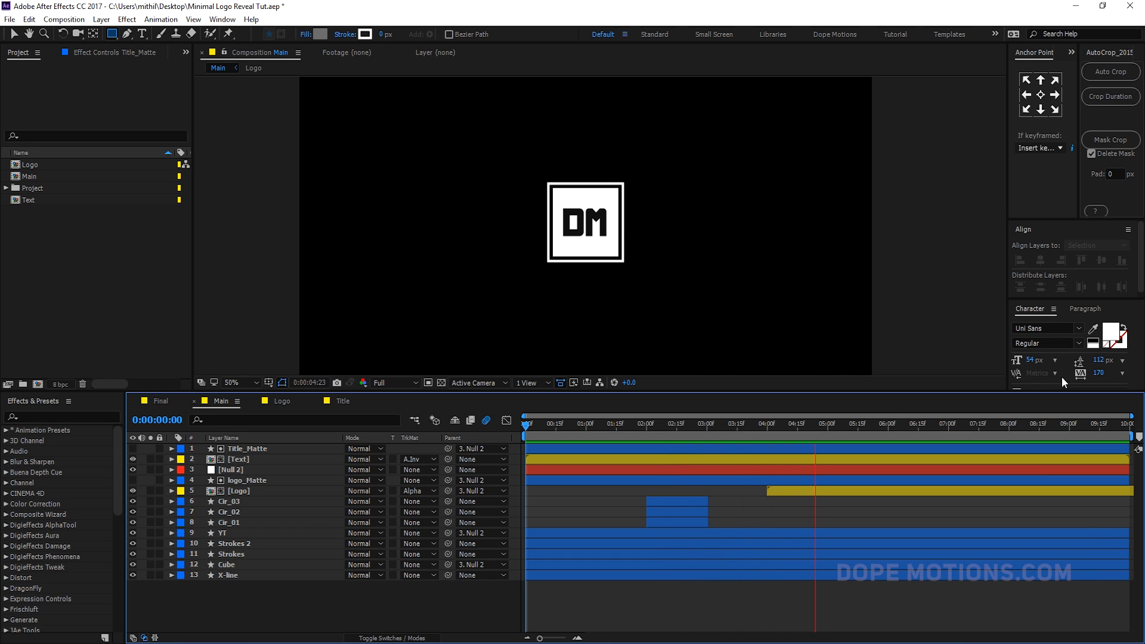
drag(918, 425, 941, 425)
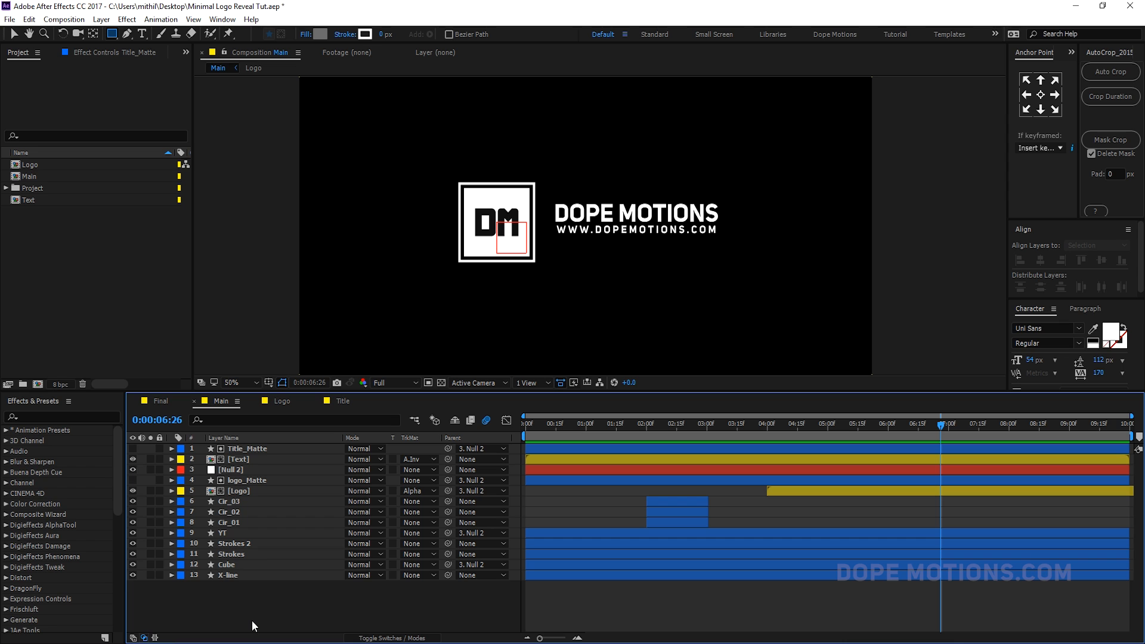
- Create a black 1920 x 1080 px solid named BG
key(ctrl+y)
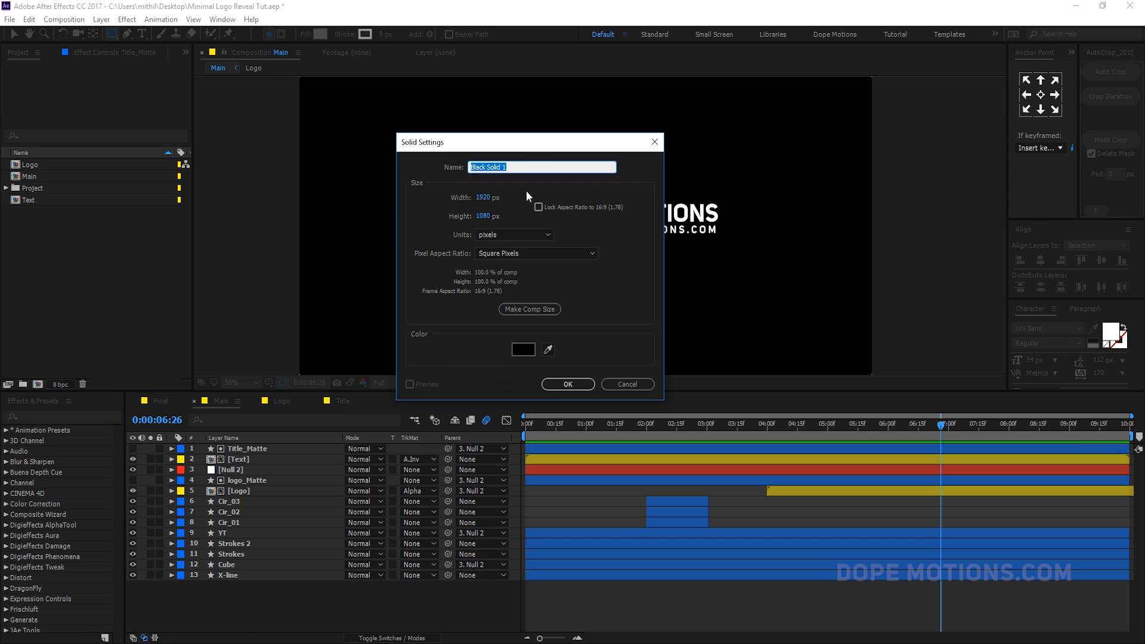
text(BG)
click(568, 384)
- Apply the 4-Color Gradient effect to BG and place the layer beneath all others
key(ctrl+space)
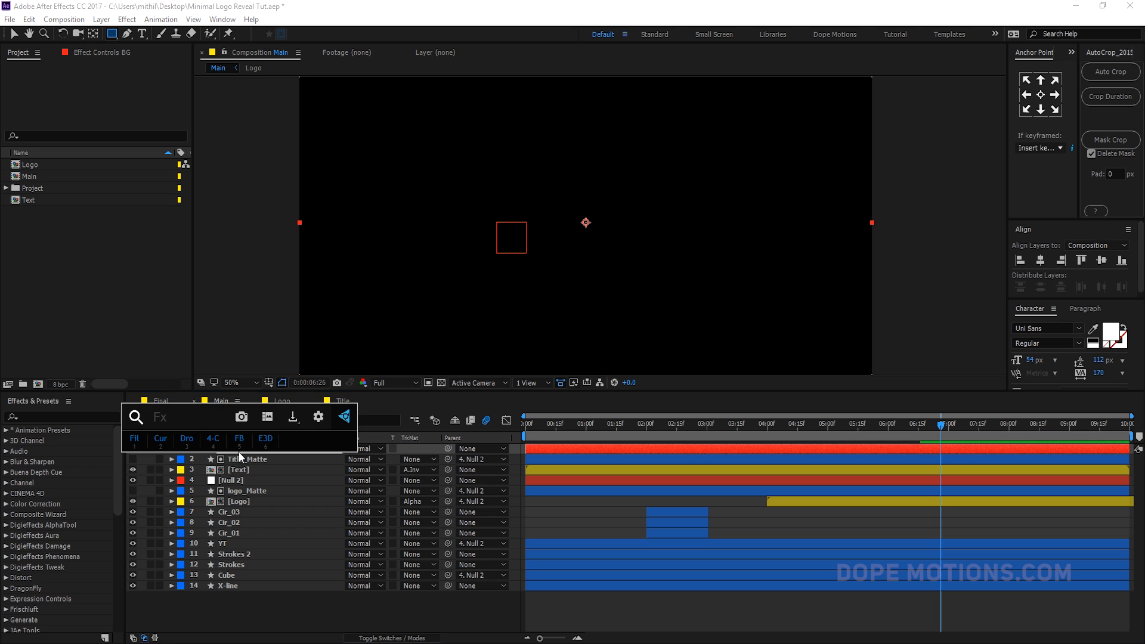
click(213, 445)
drag(215, 449, 223, 616)
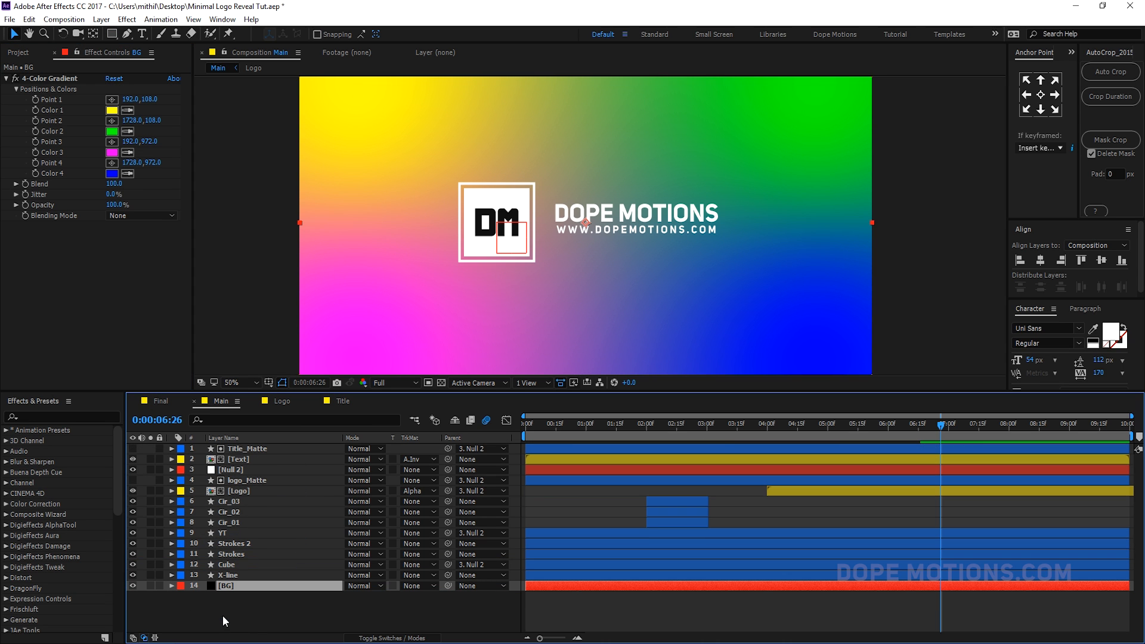
- Set the gradient's Color 1 to dark purple 280550
click(111, 110)
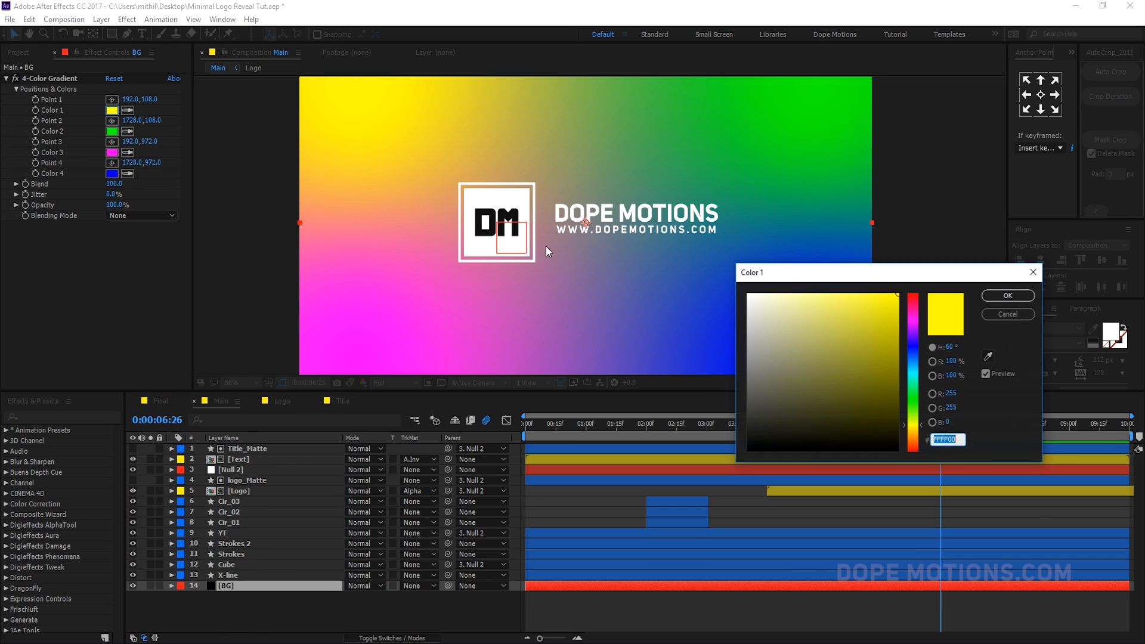
drag(918, 383, 915, 336)
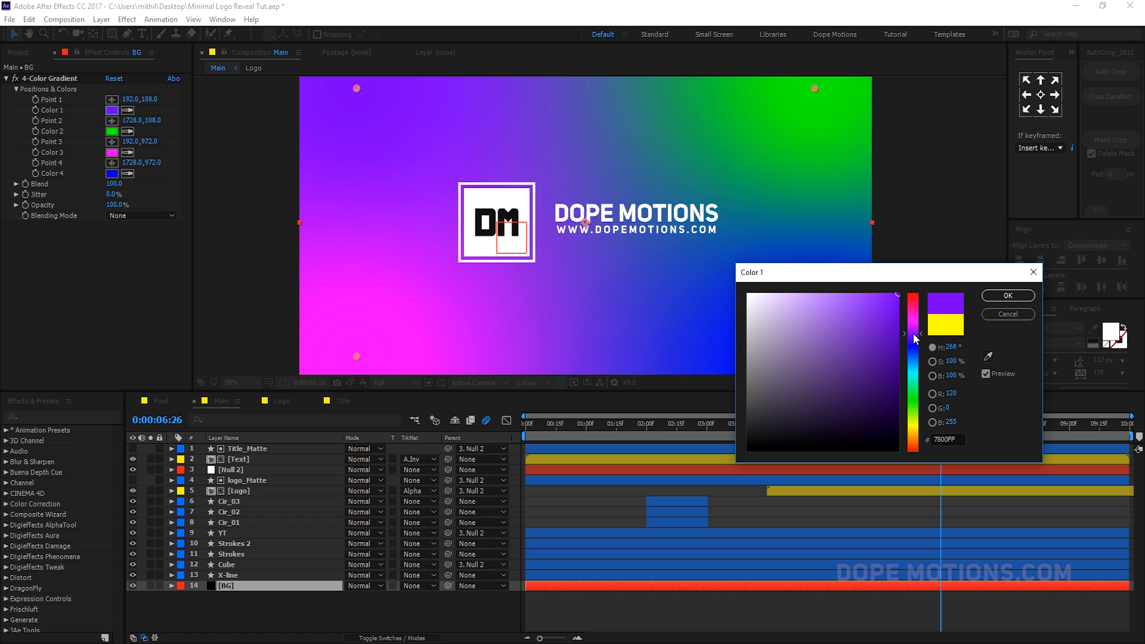
drag(903, 396, 890, 404)
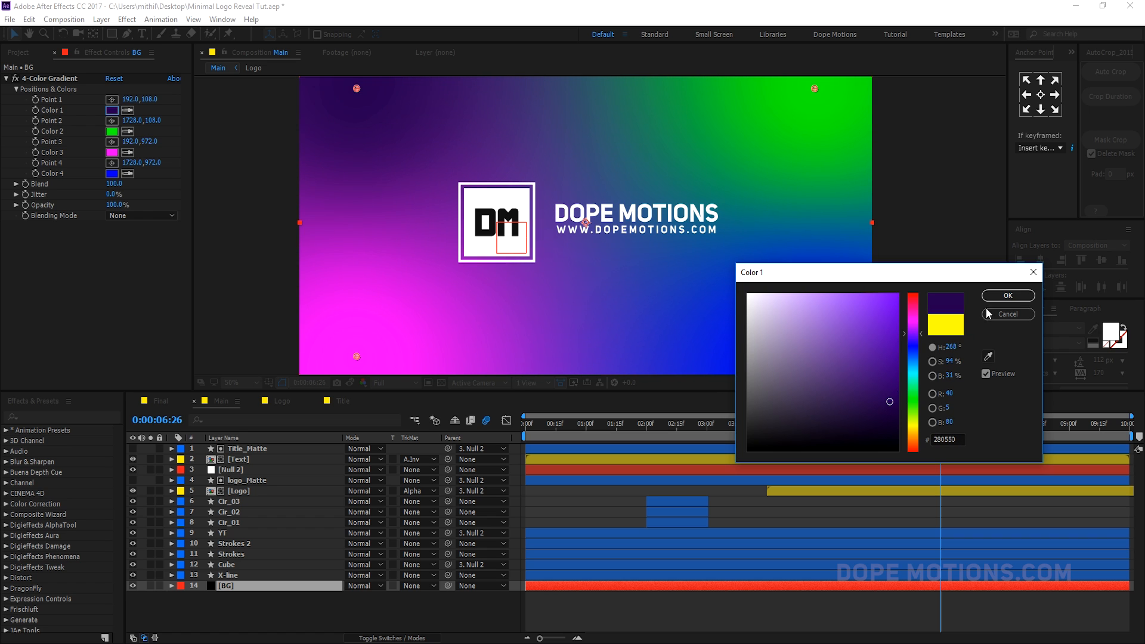
click(1008, 295)
- Make Color 2 of the gradient black and sample that black for Color 3 and Color 4
click(111, 131)
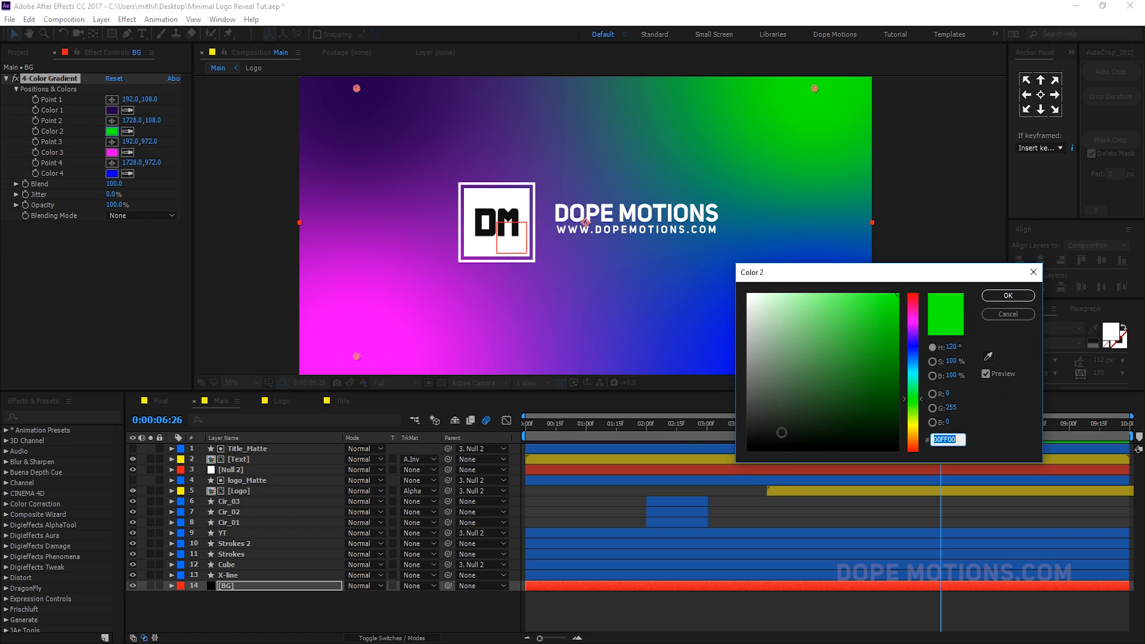
click(772, 433)
click(1008, 296)
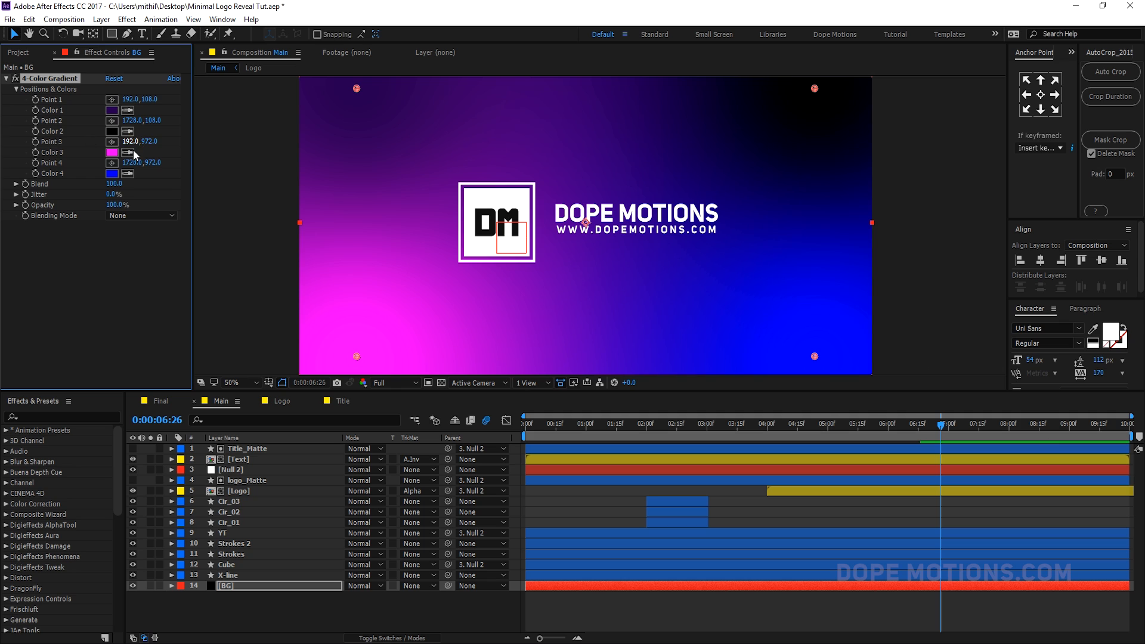
click(111, 130)
click(129, 174)
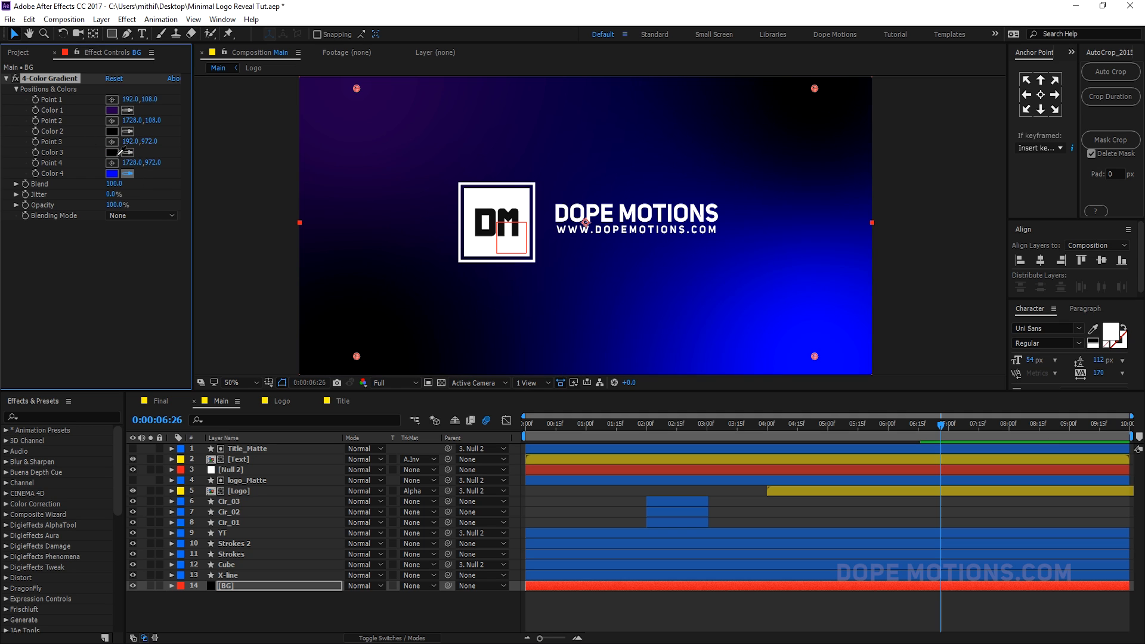
click(114, 153)
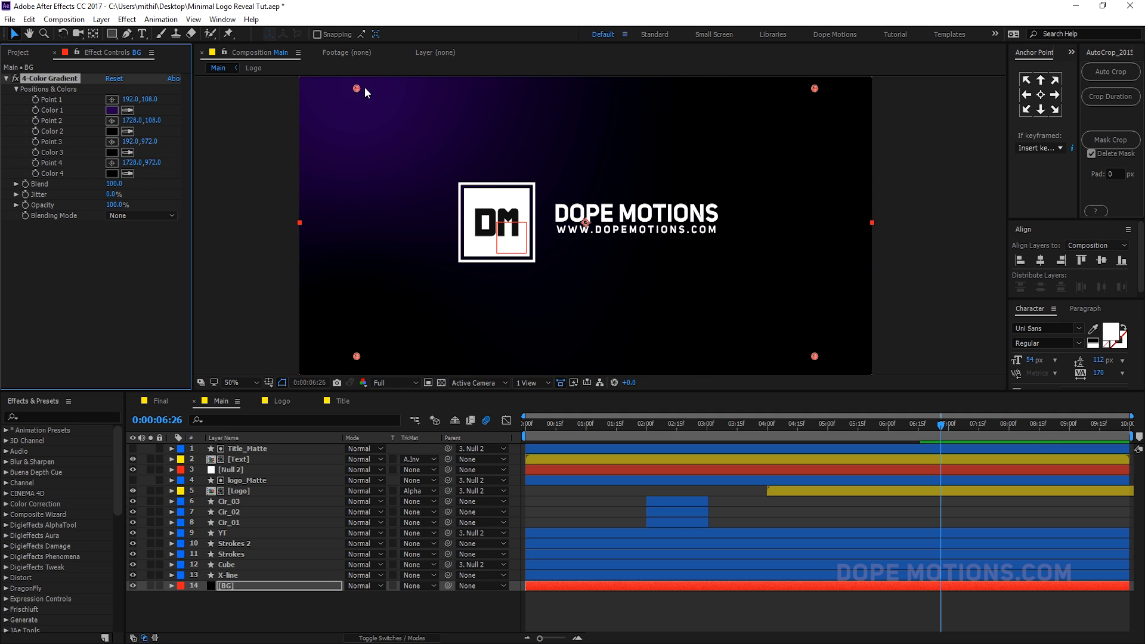
- Reposition gradient Point 1 to about 940, 66, Point 2 to about 1928, 546 and Point 4 to about 942, 1060
drag(358, 88, 579, 78)
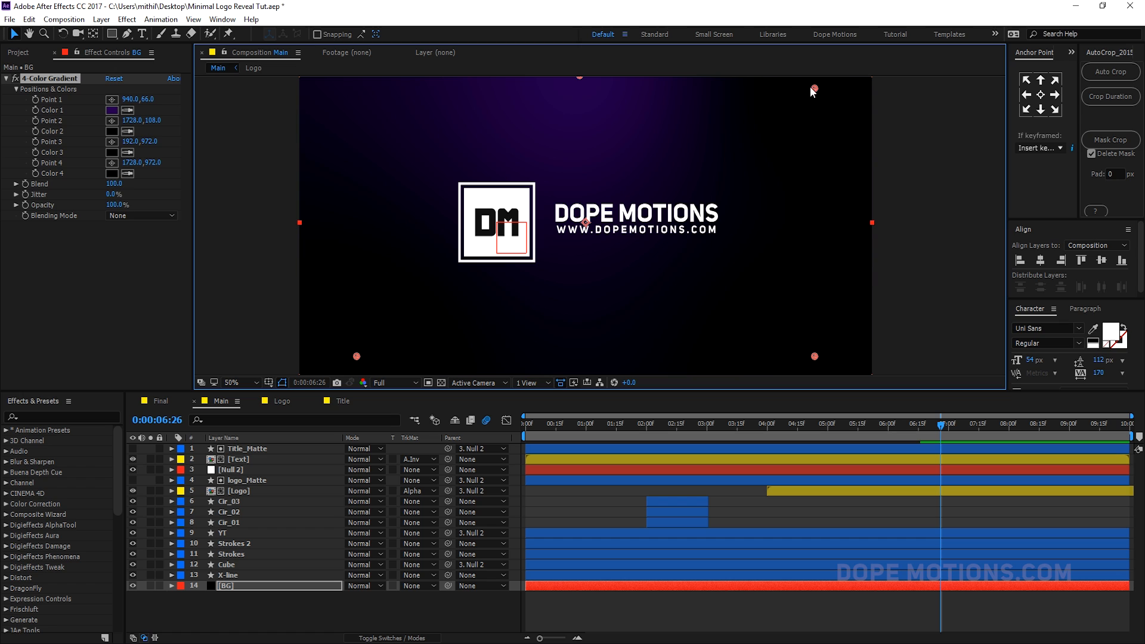
drag(809, 87, 871, 198)
key(ctrl+z)
drag(849, 161, 875, 226)
drag(815, 356, 648, 374)
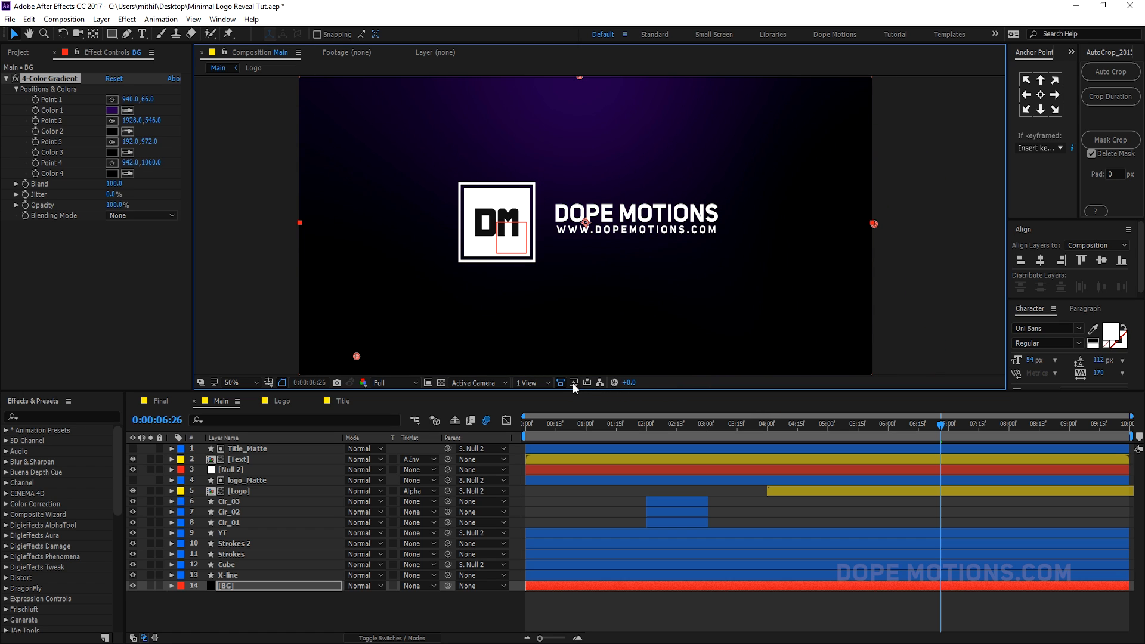
- Move gradient Point 3 to about -30, 594 and Point 1 above the frame at about 928, -218, then deselect BG
drag(357, 356, 280, 232)
key(comma)
drag(591, 146, 589, 107)
key(ctrl+z)
click(375, 626)
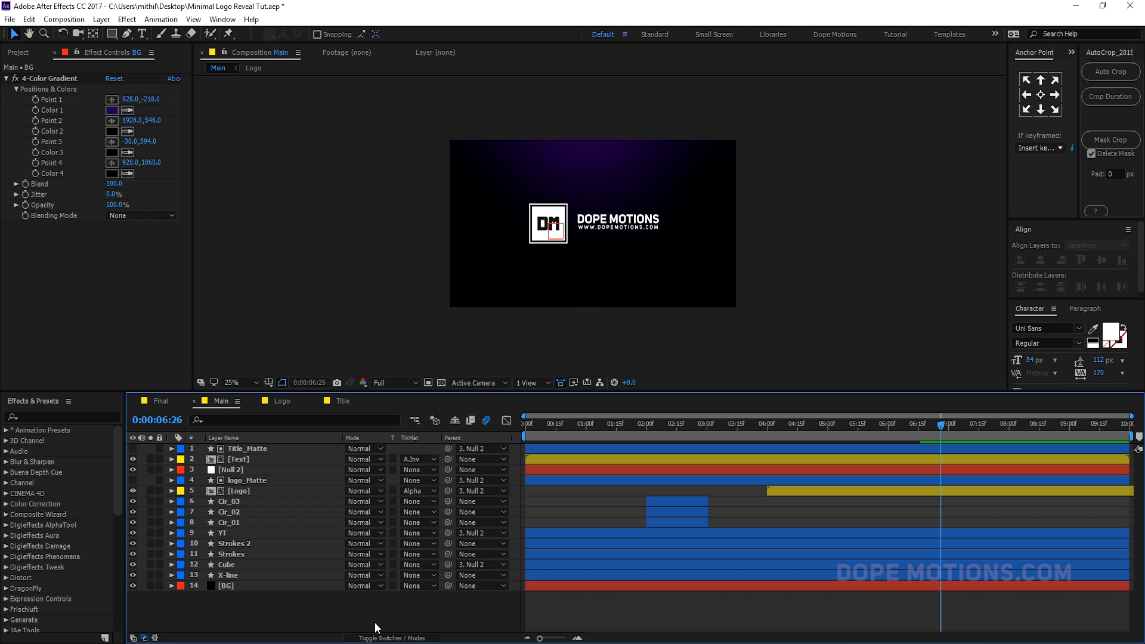
- Enlarge the composition viewer, centre the frame in it, and preview the animation over the gradient background from 0:00:00:00
key(period)
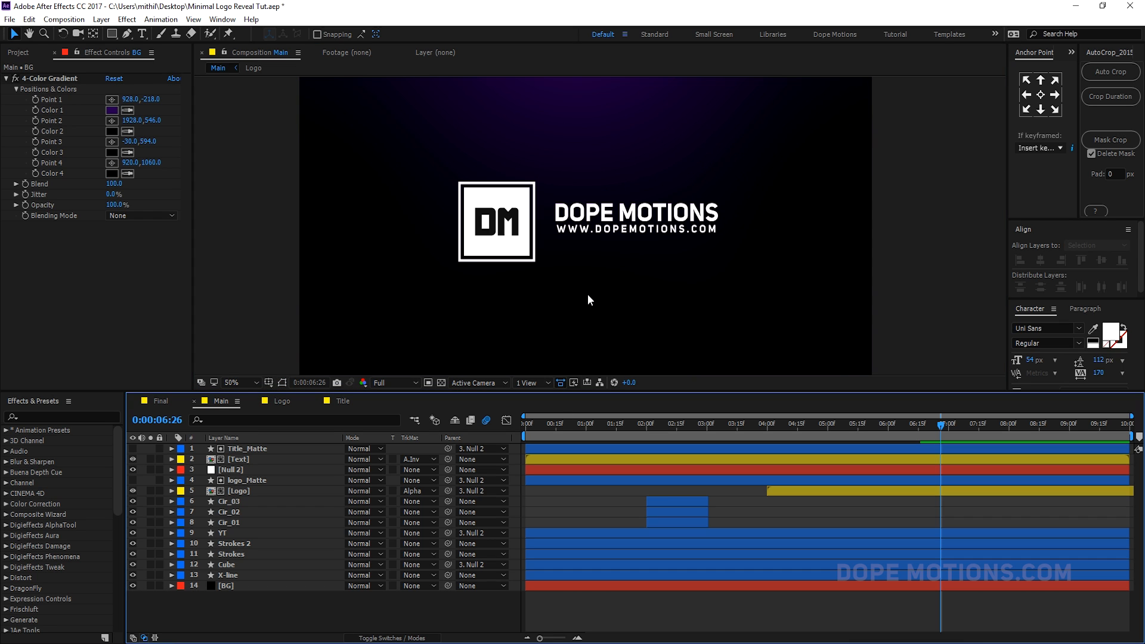
key(space)
drag(583, 306, 582, 310)
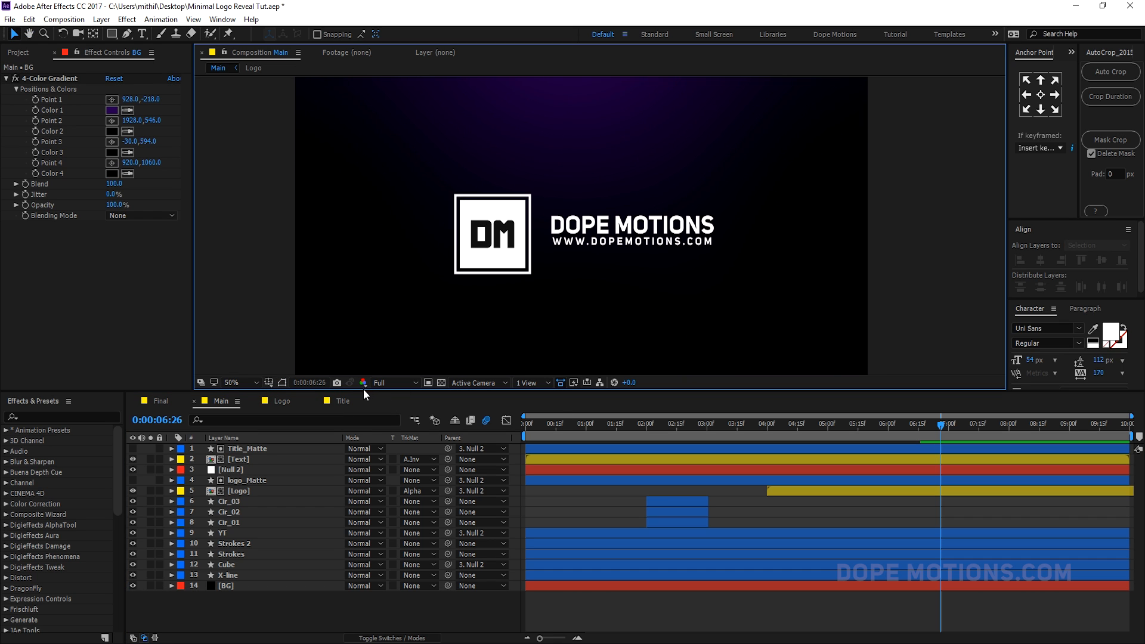
drag(363, 389, 356, 439)
key(space)
mouse_move(462, 382)
mouse_down()
mouse_move(443, 363)
mouse_move(446, 372)
mouse_up()
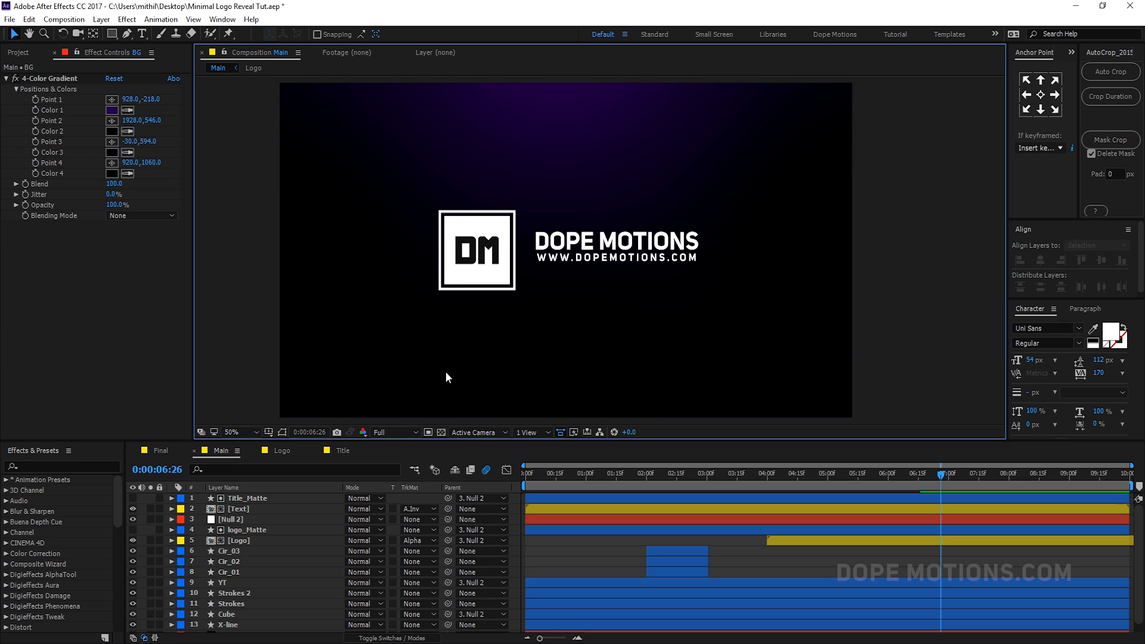
drag(556, 476, 479, 471)
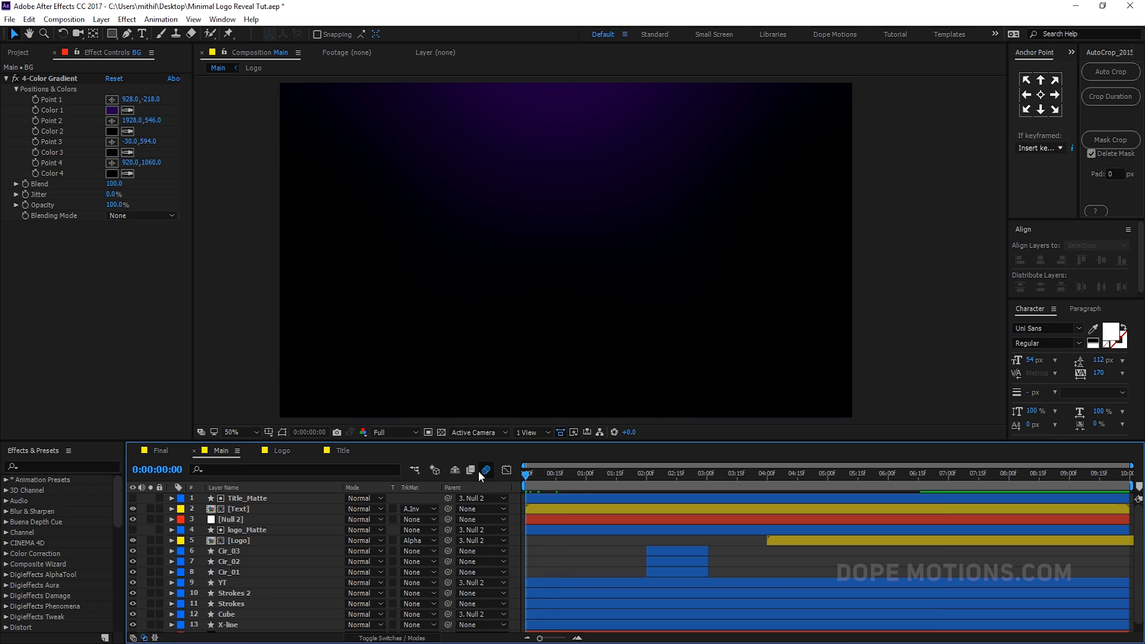
key(space)
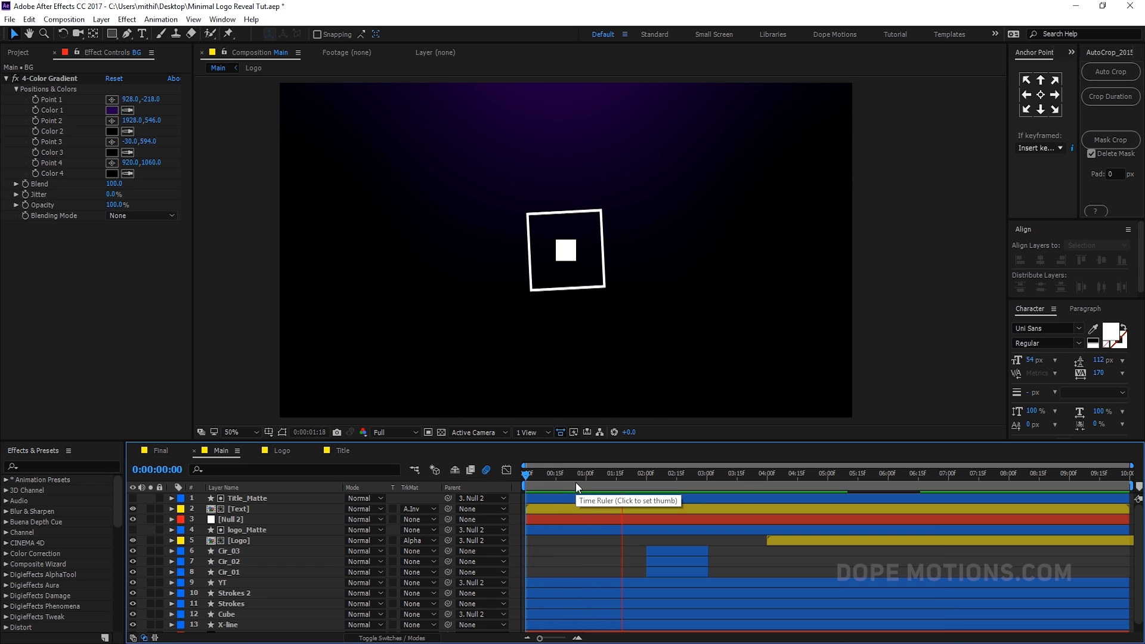